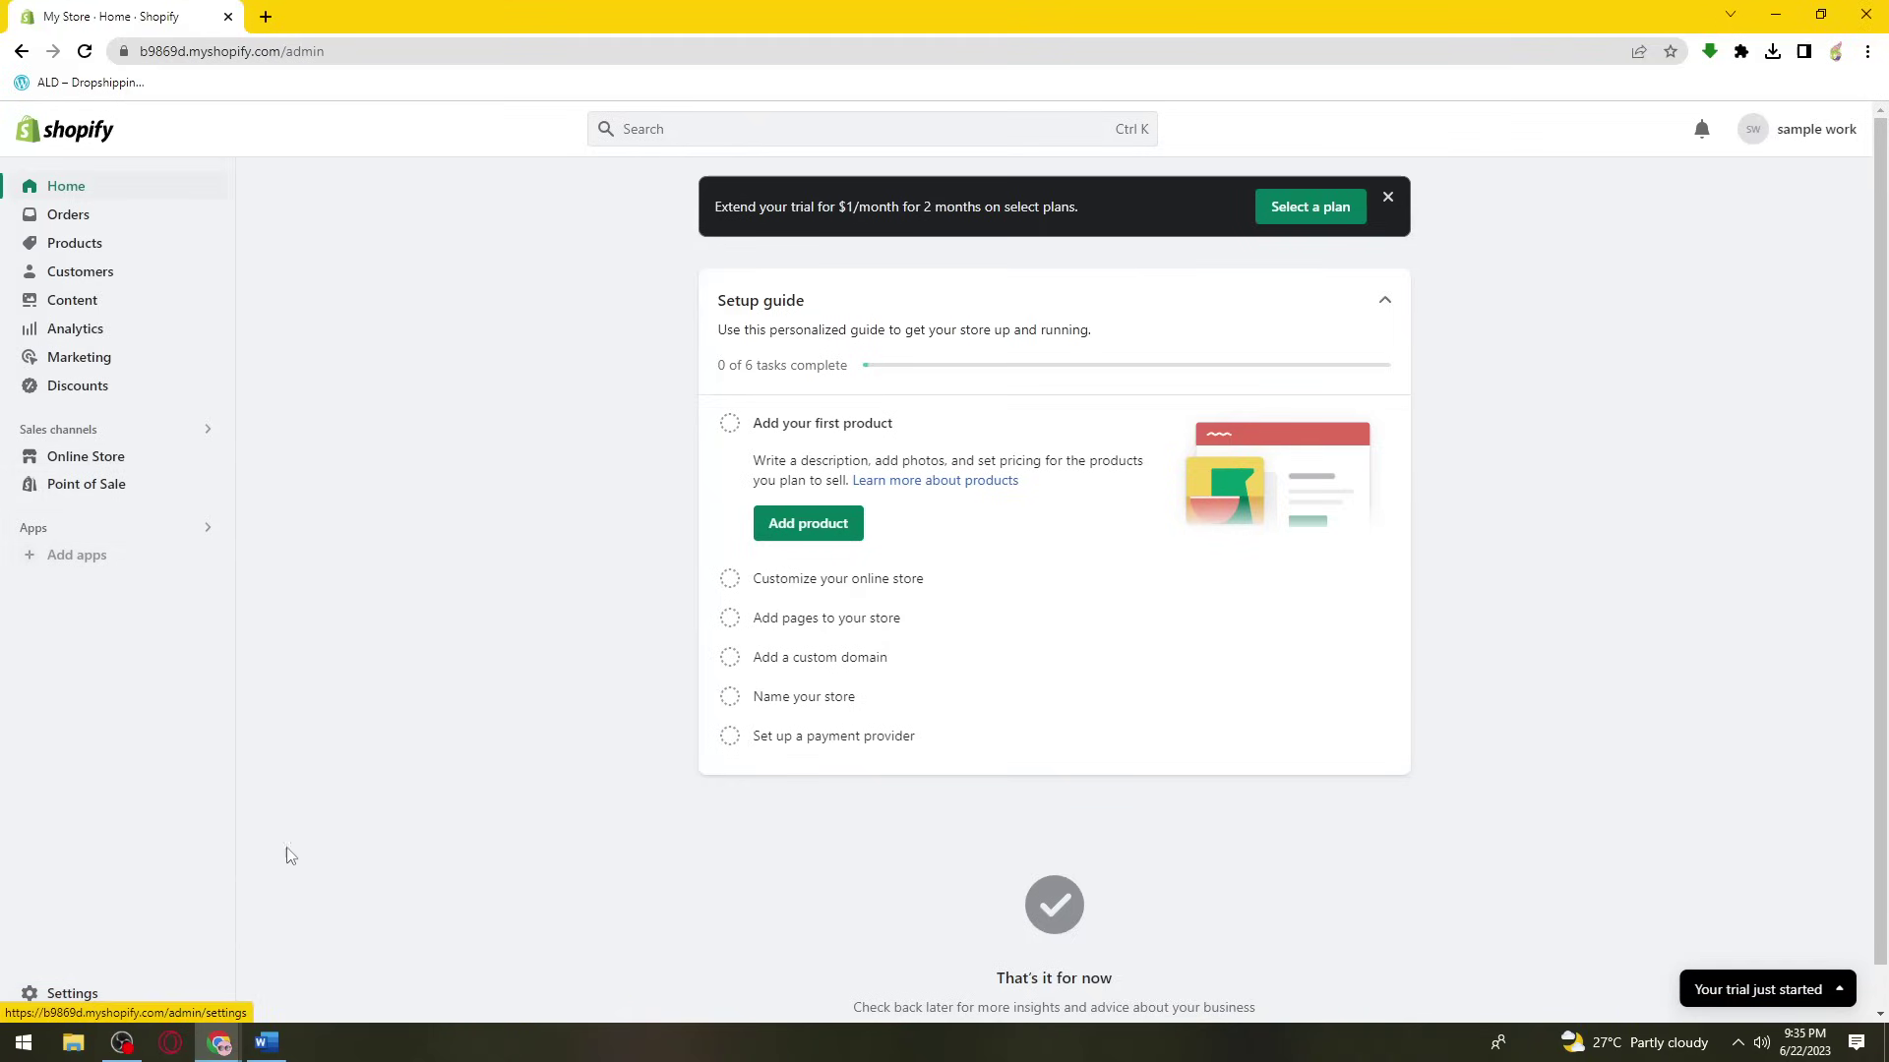
- Open the online store's Themes page and look through the current theme, theme library and popular free themes
click(140, 466)
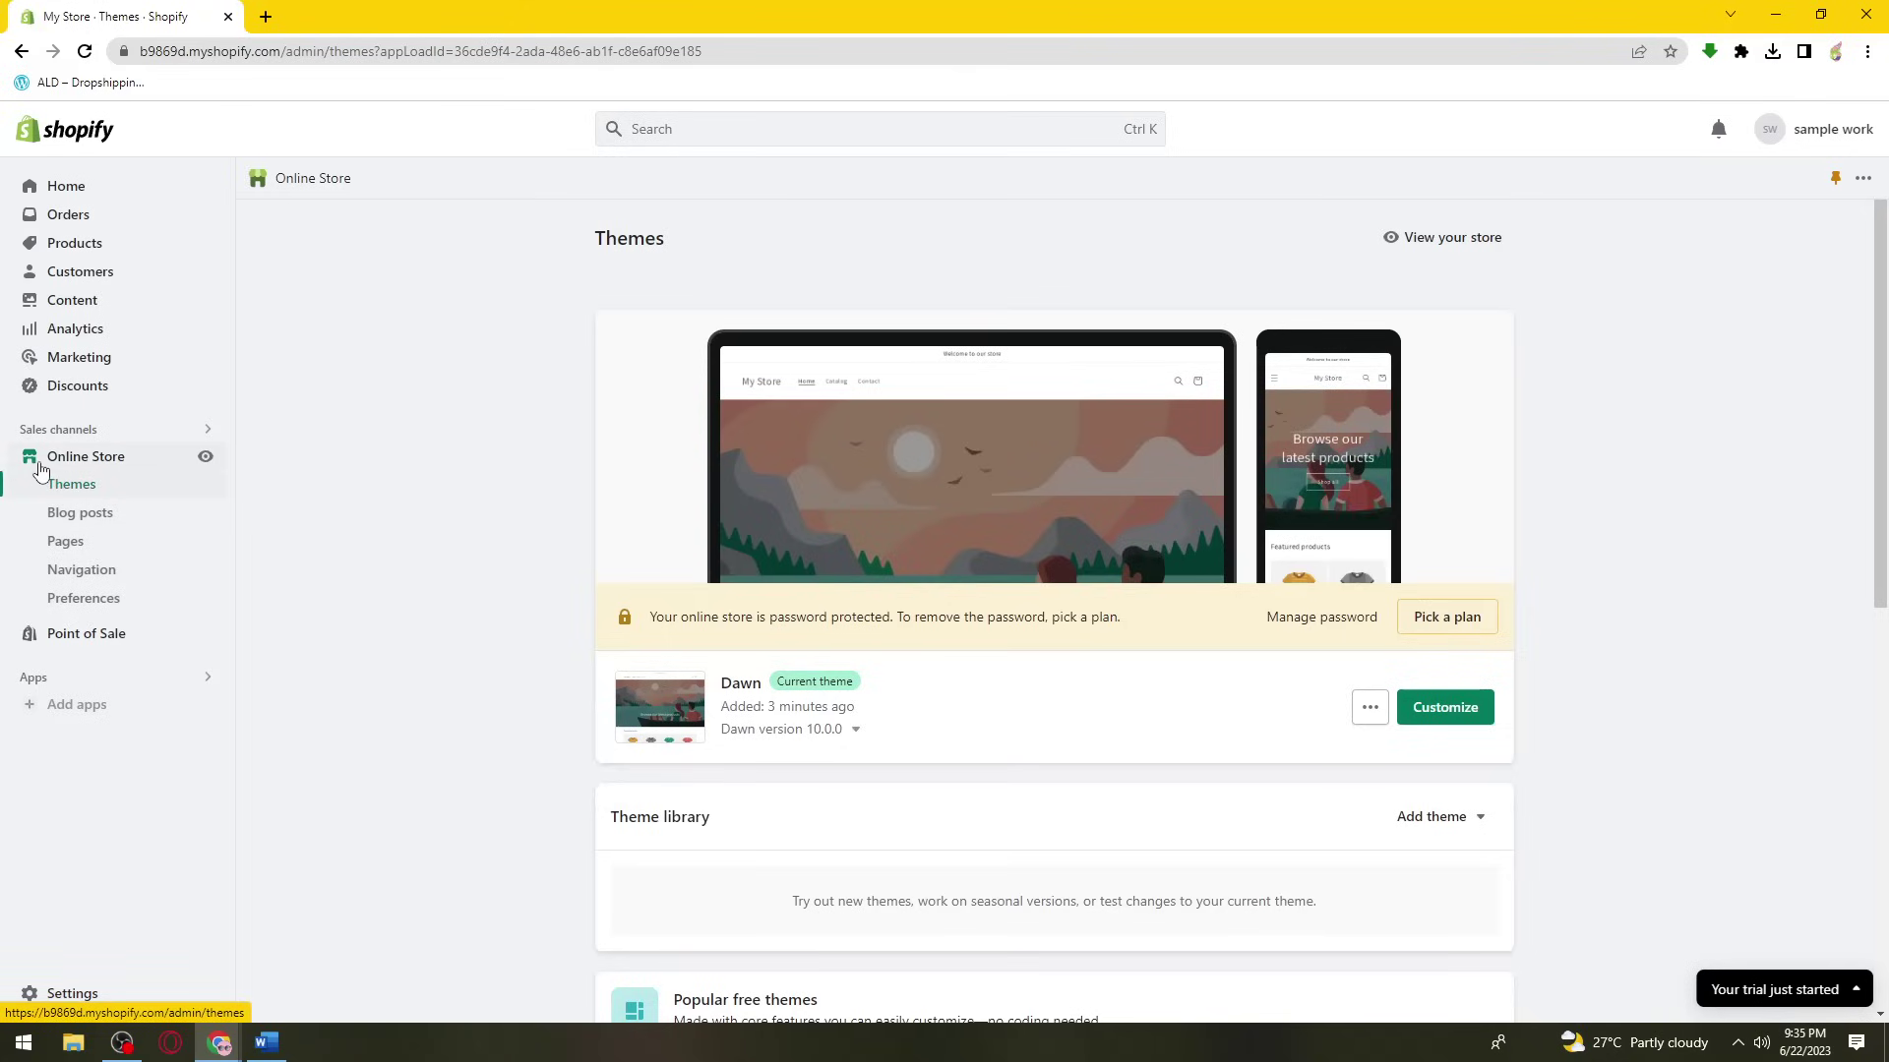
scroll(1663, 528, down, 2)
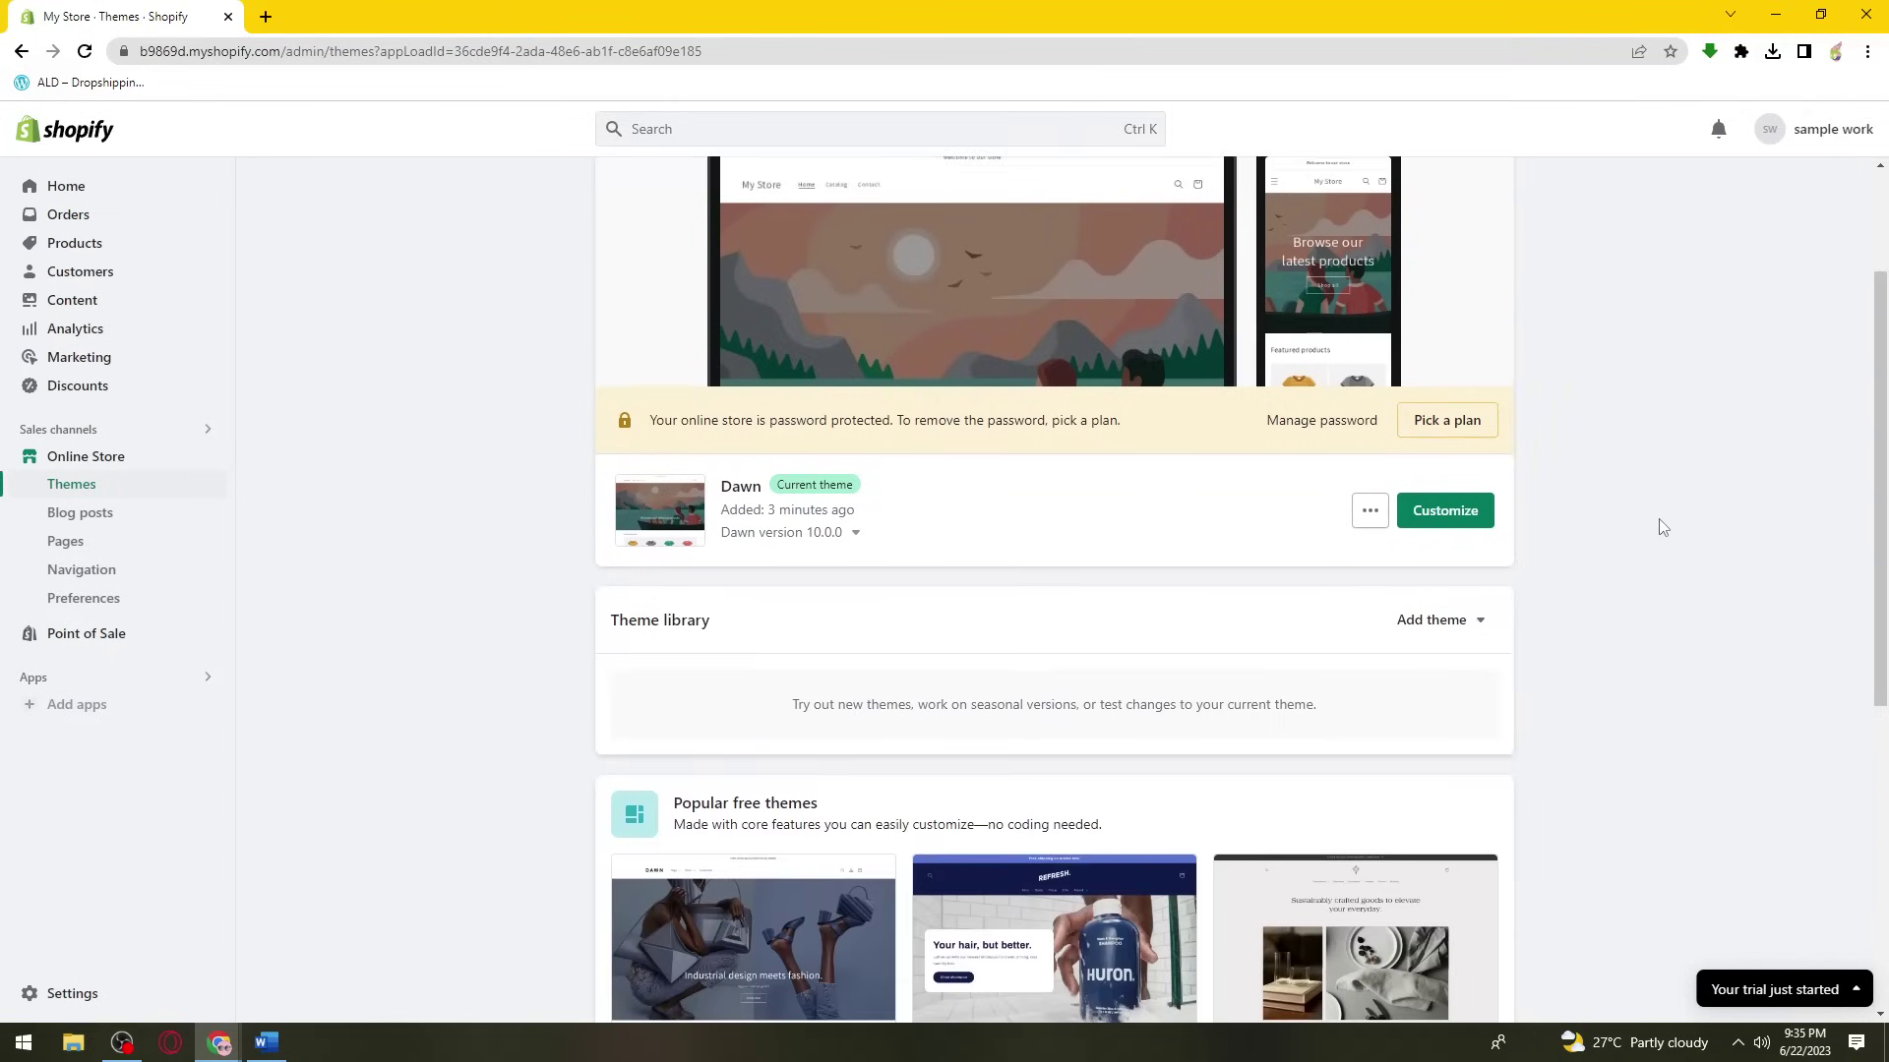
scroll(1663, 528, down, 4)
scroll(1568, 540, up, 3)
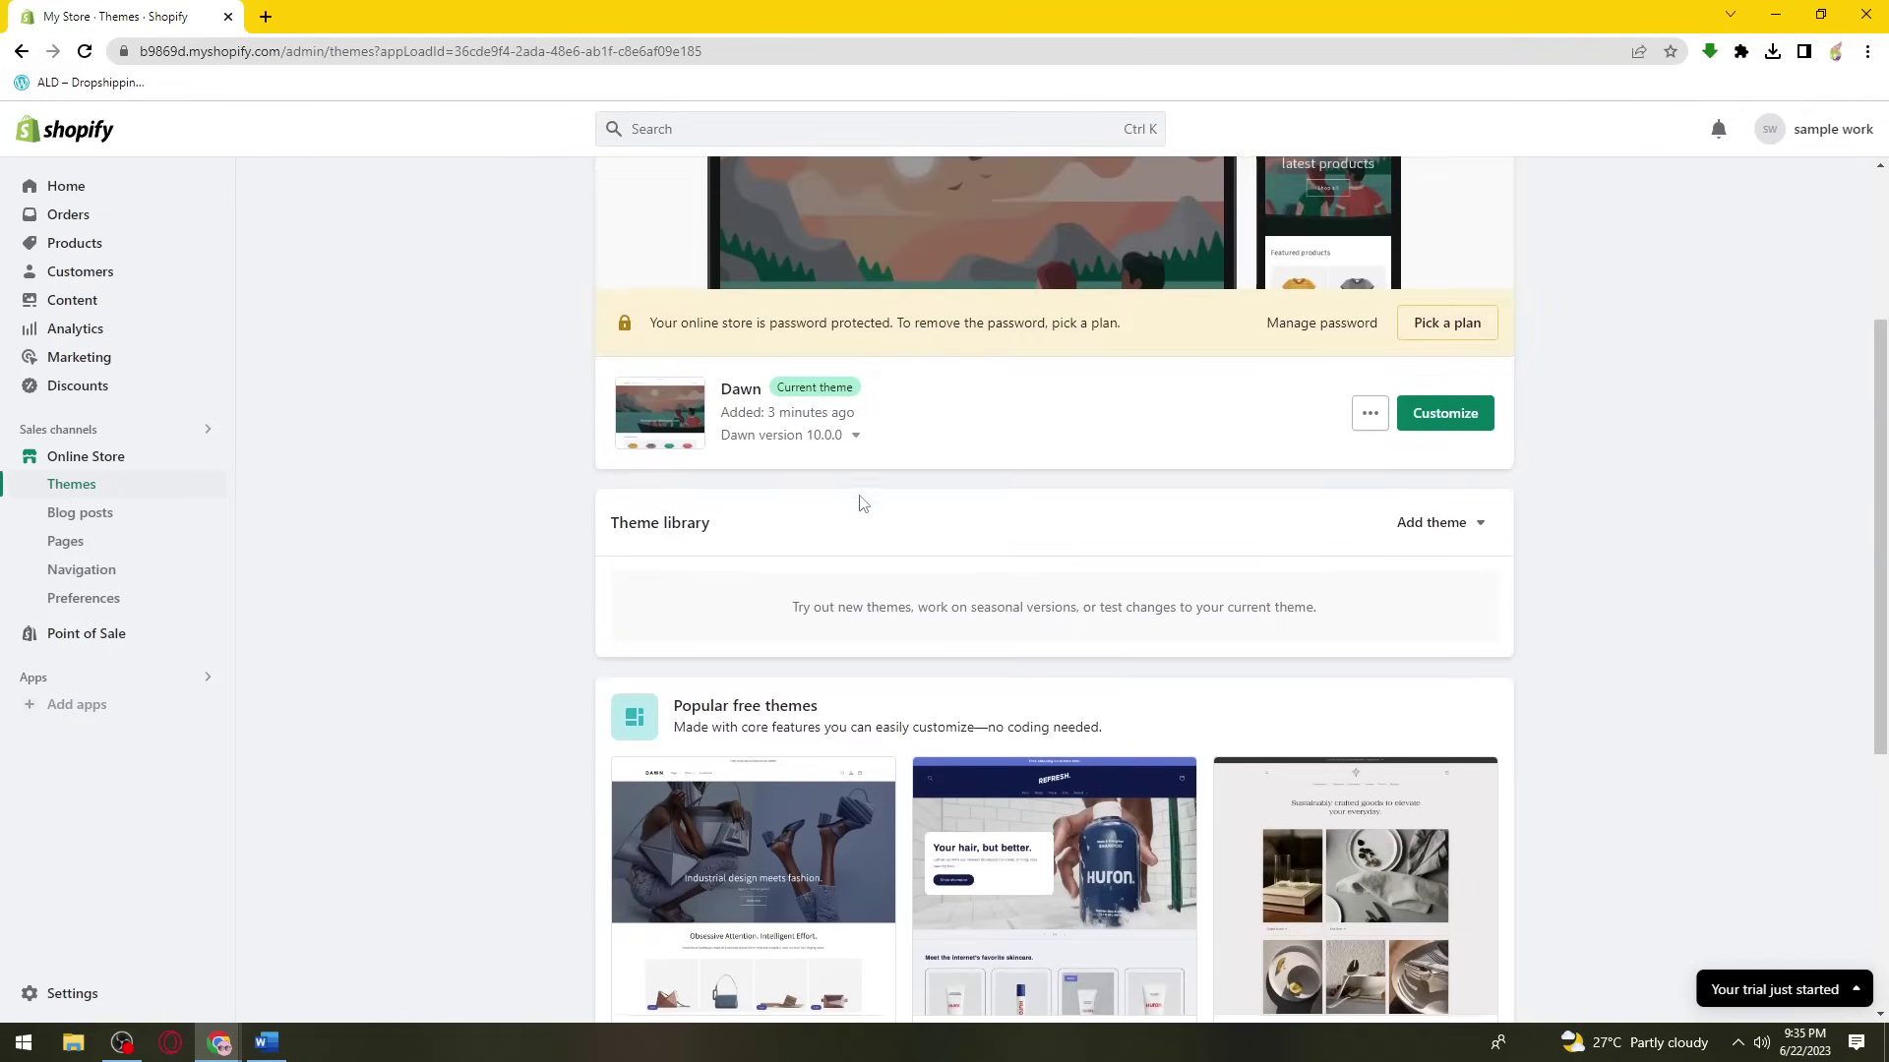
scroll(862, 503, up, 2)
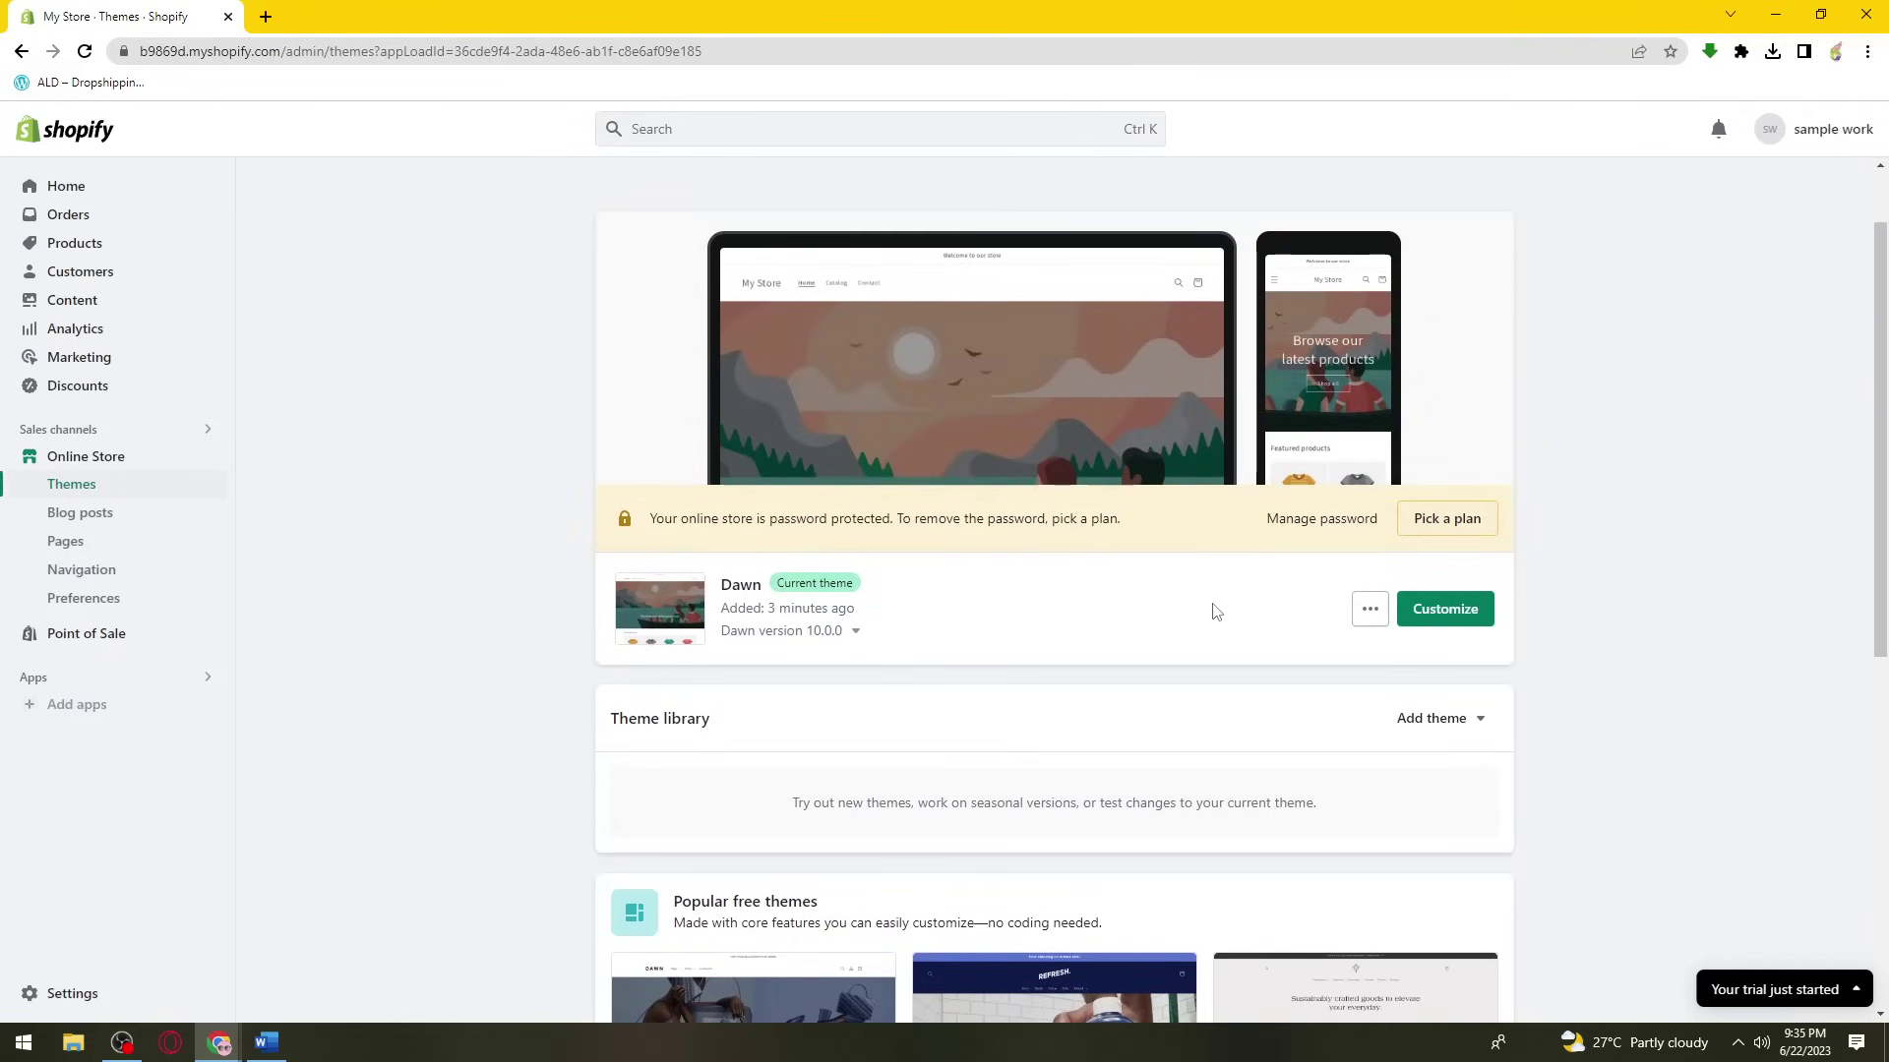
scroll(1204, 599, down, 4)
scroll(1190, 585, up, 1)
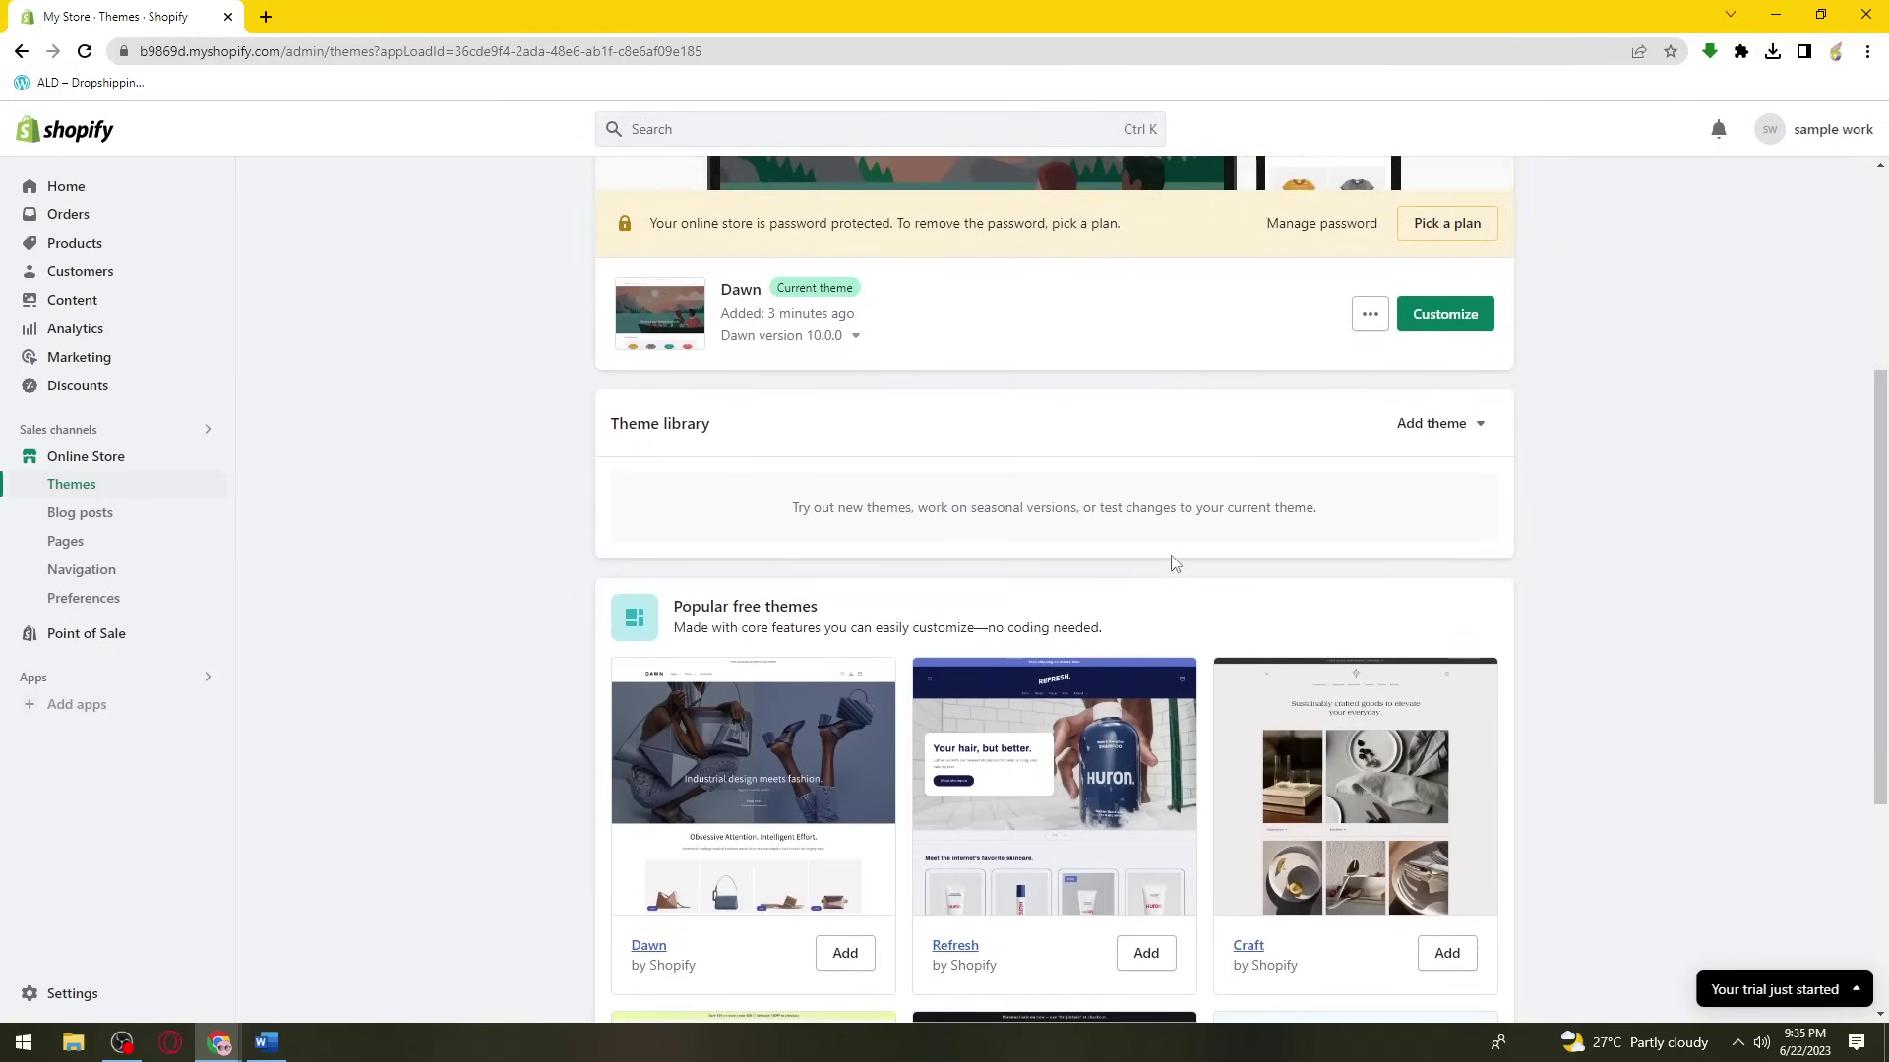
scroll(1177, 572, down, 3)
scroll(1175, 574, down, 2)
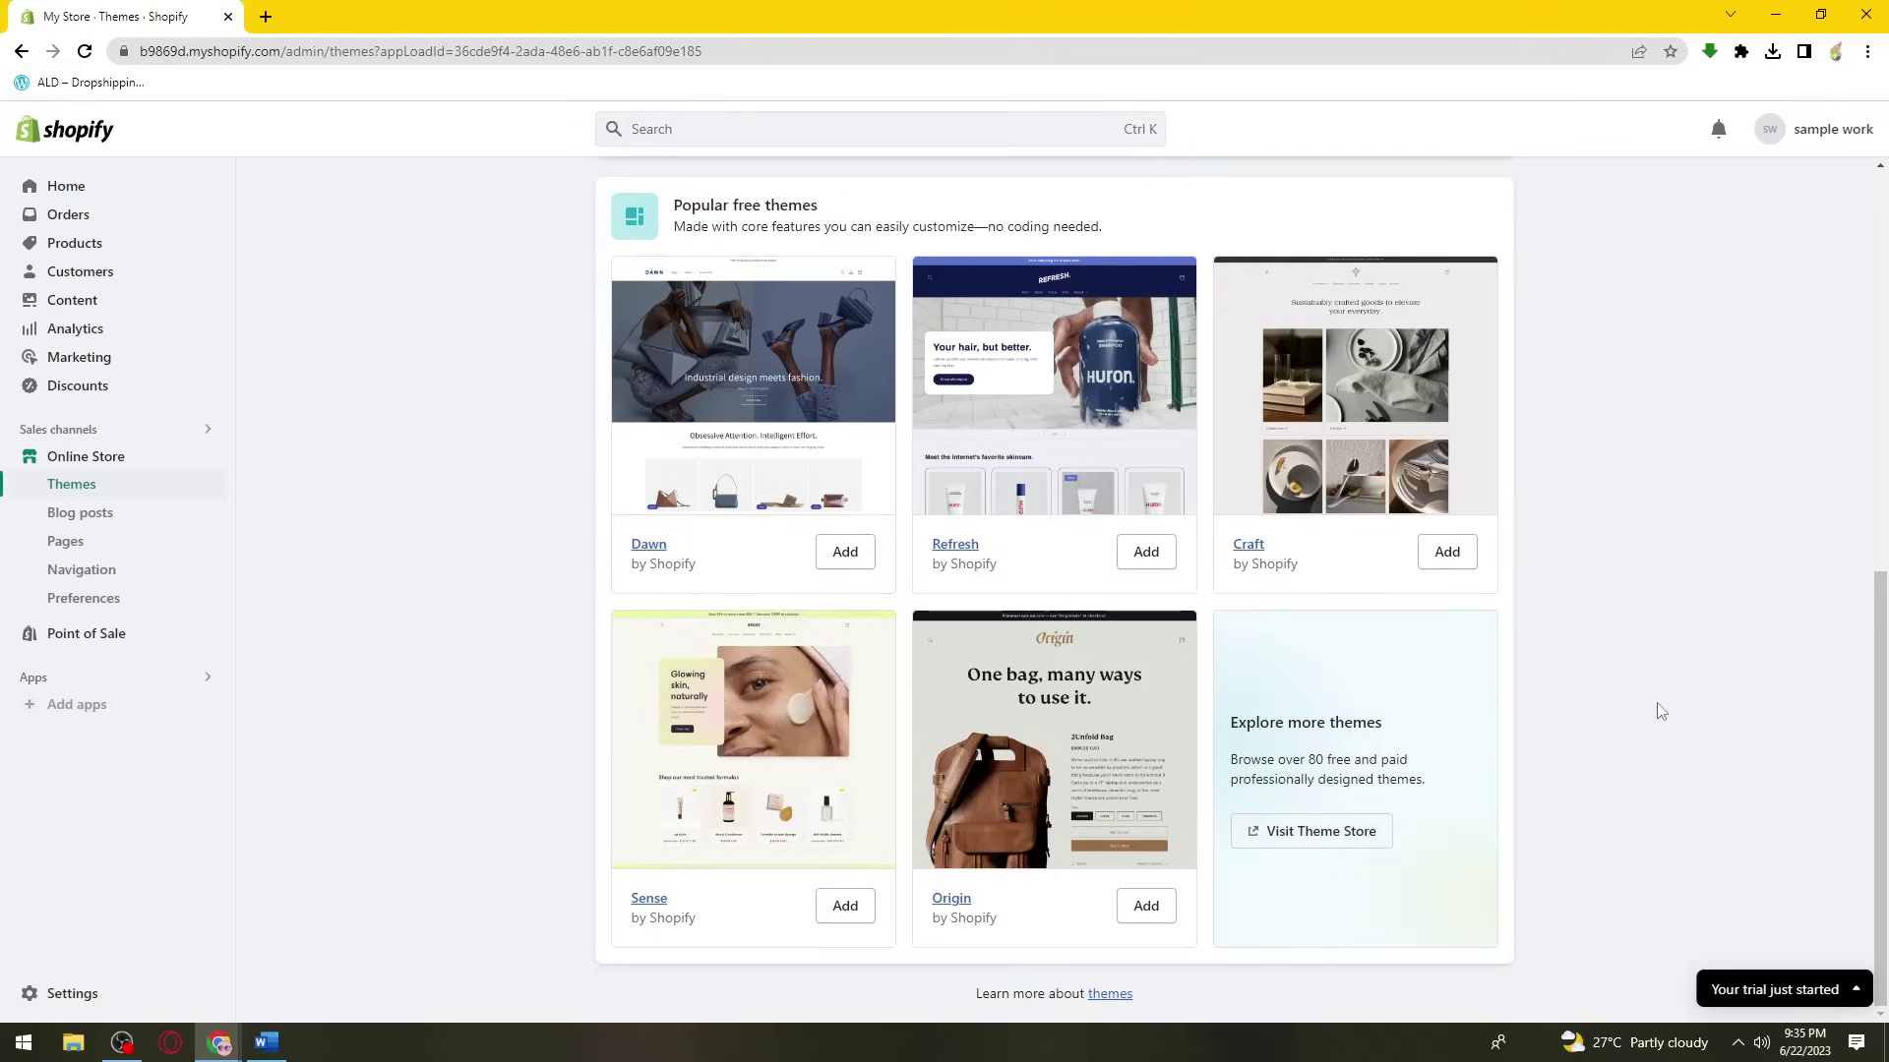
- Add the free Refresh theme to the theme library
drag(1225, 765, 1381, 760)
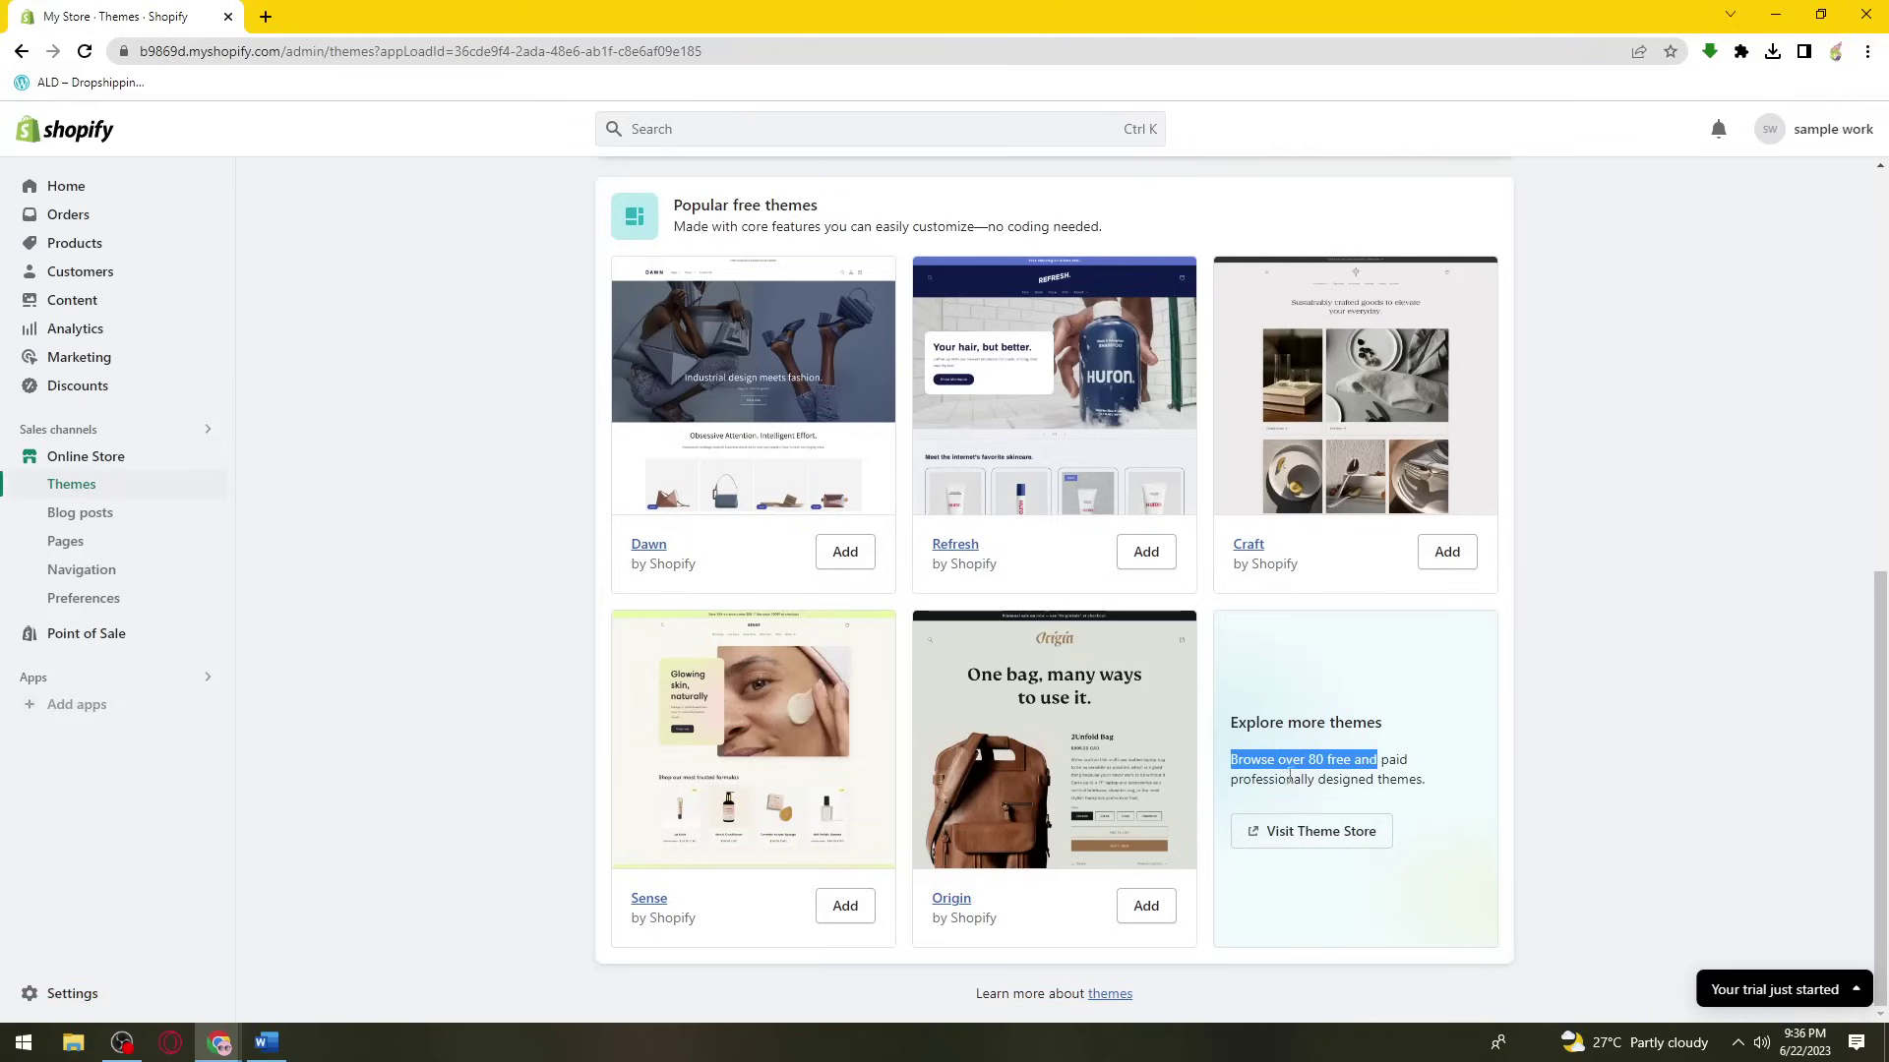
click(1280, 779)
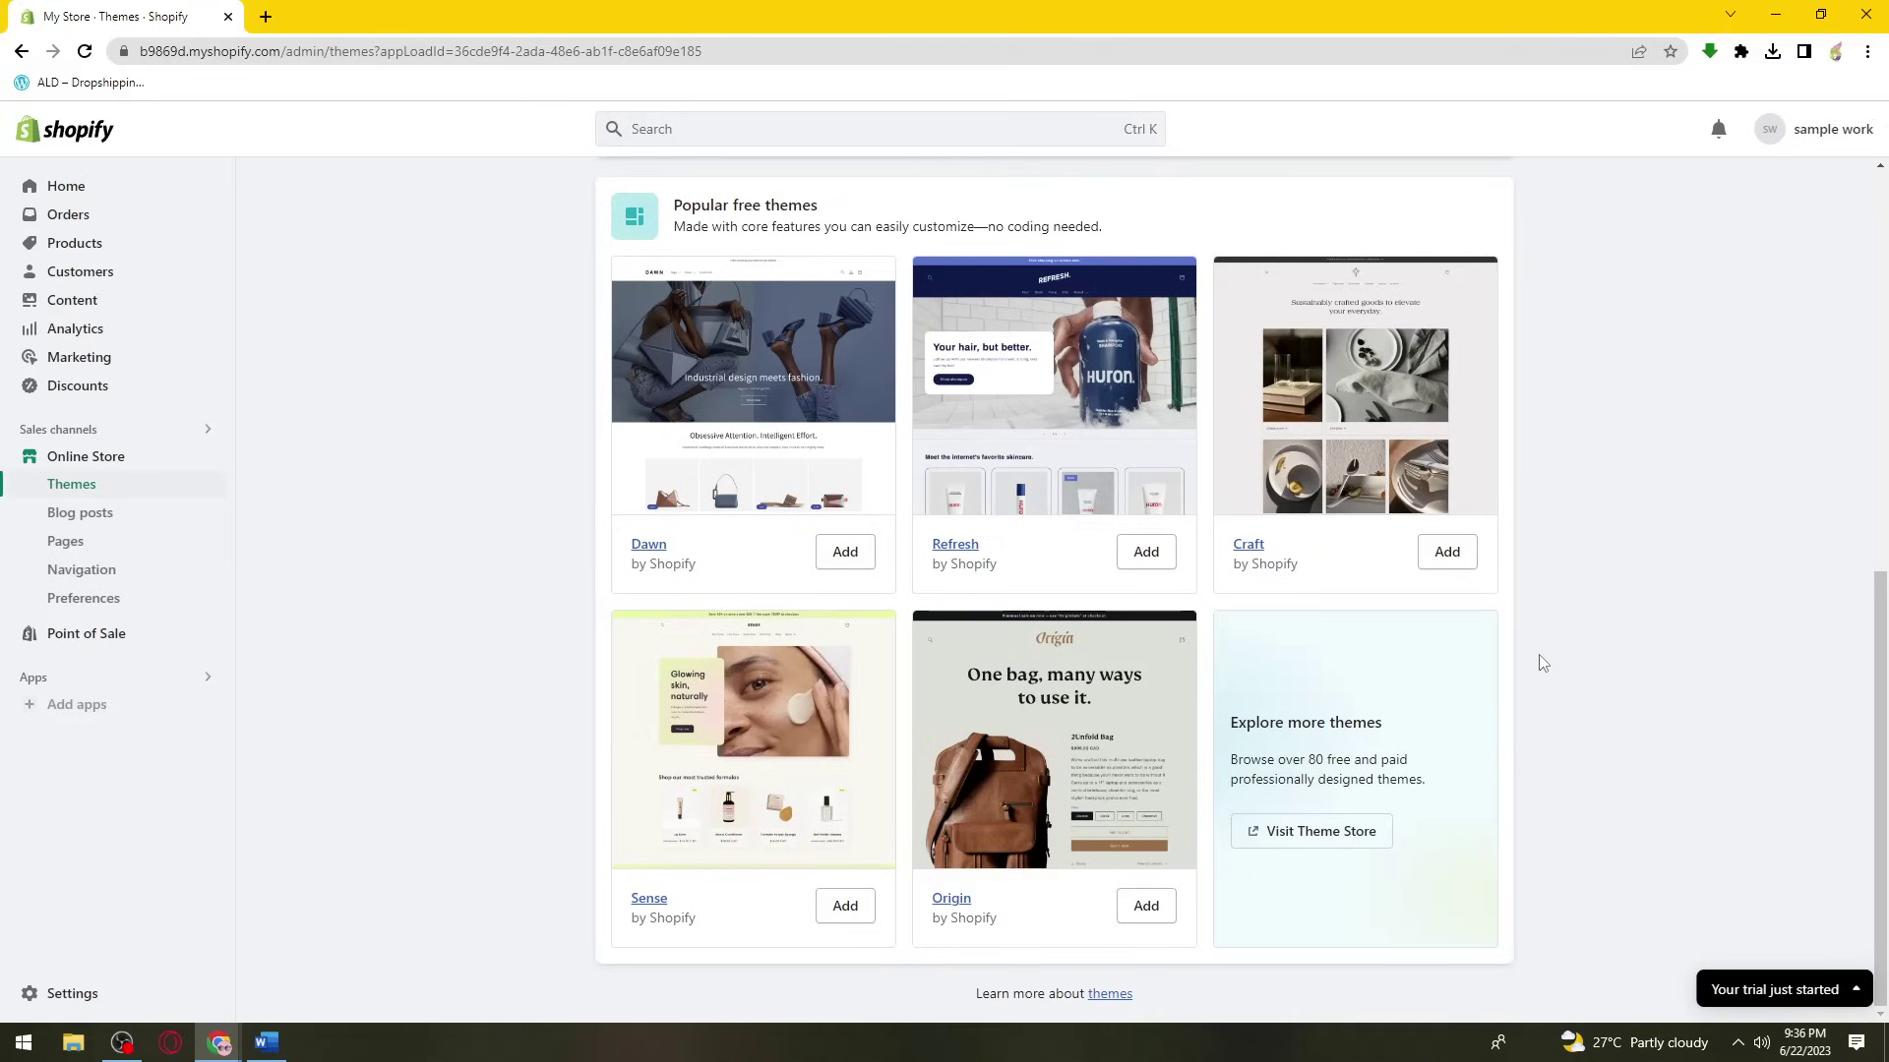
scroll(1555, 640, up, 3)
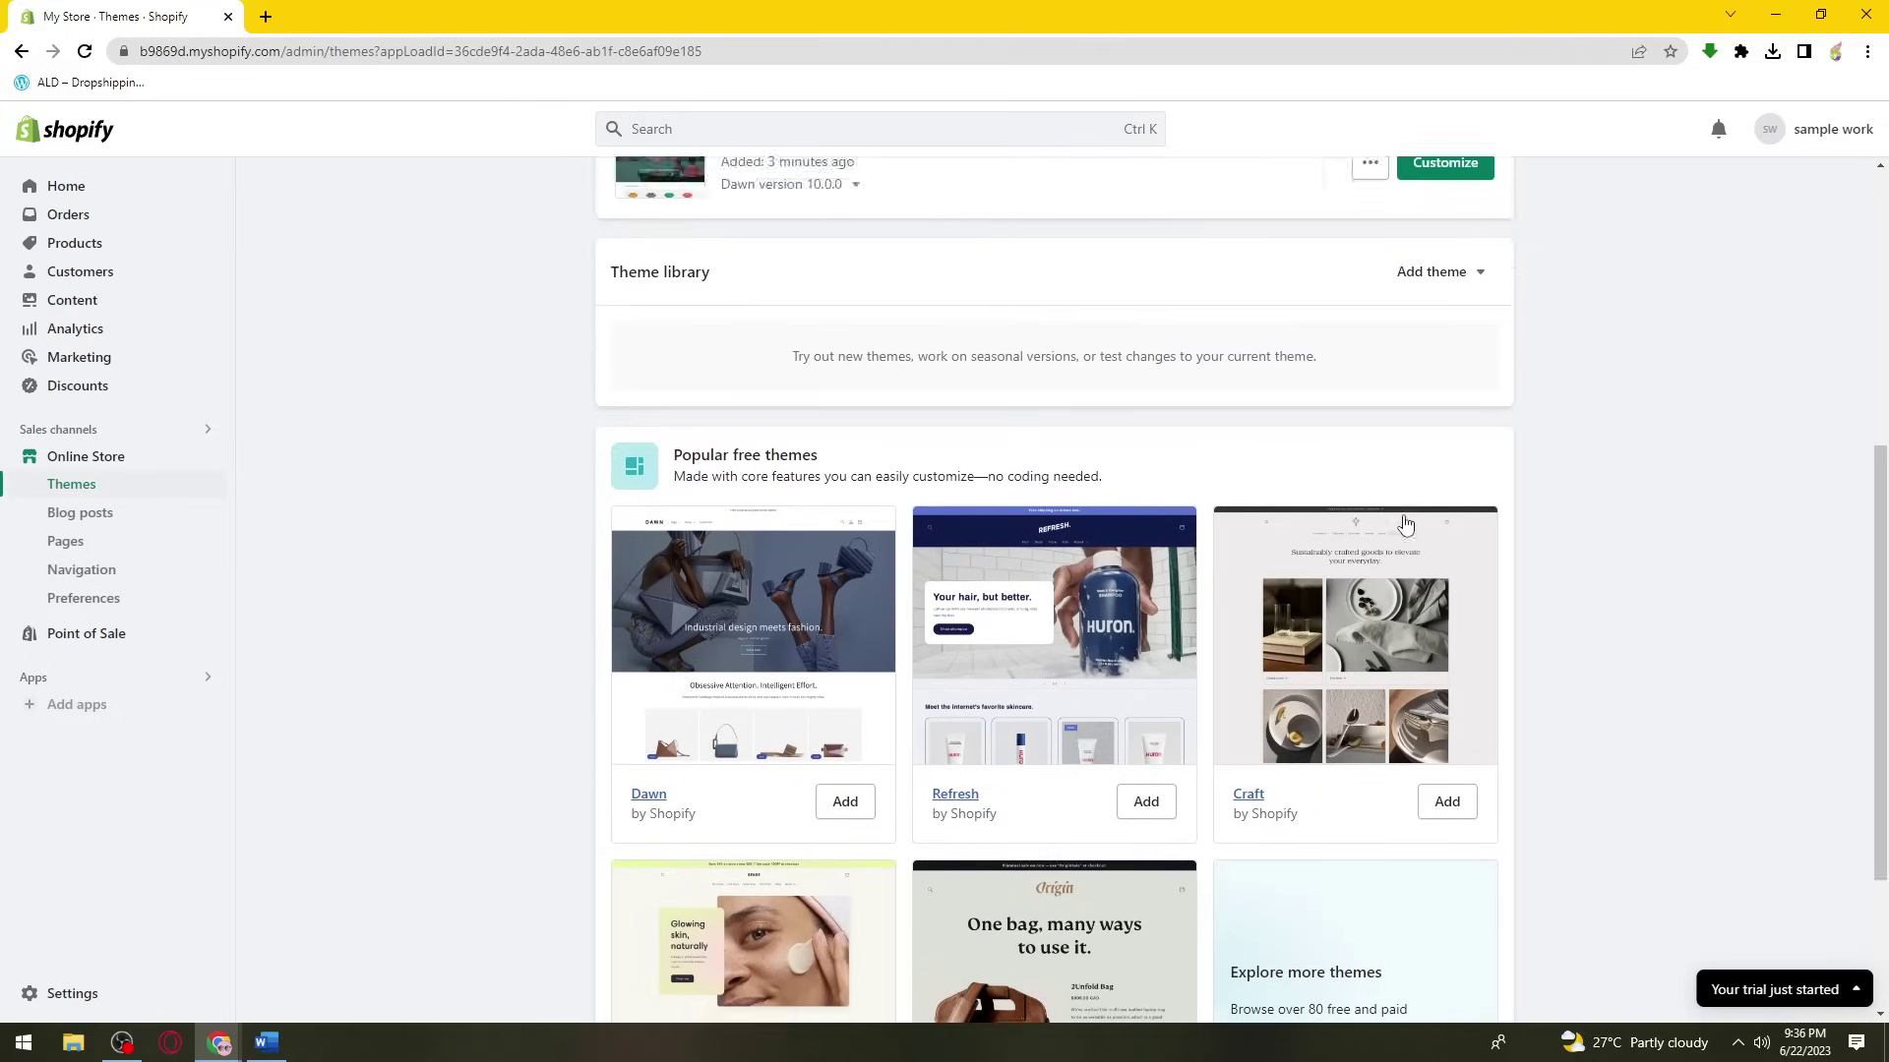
scroll(1405, 525, up, 3)
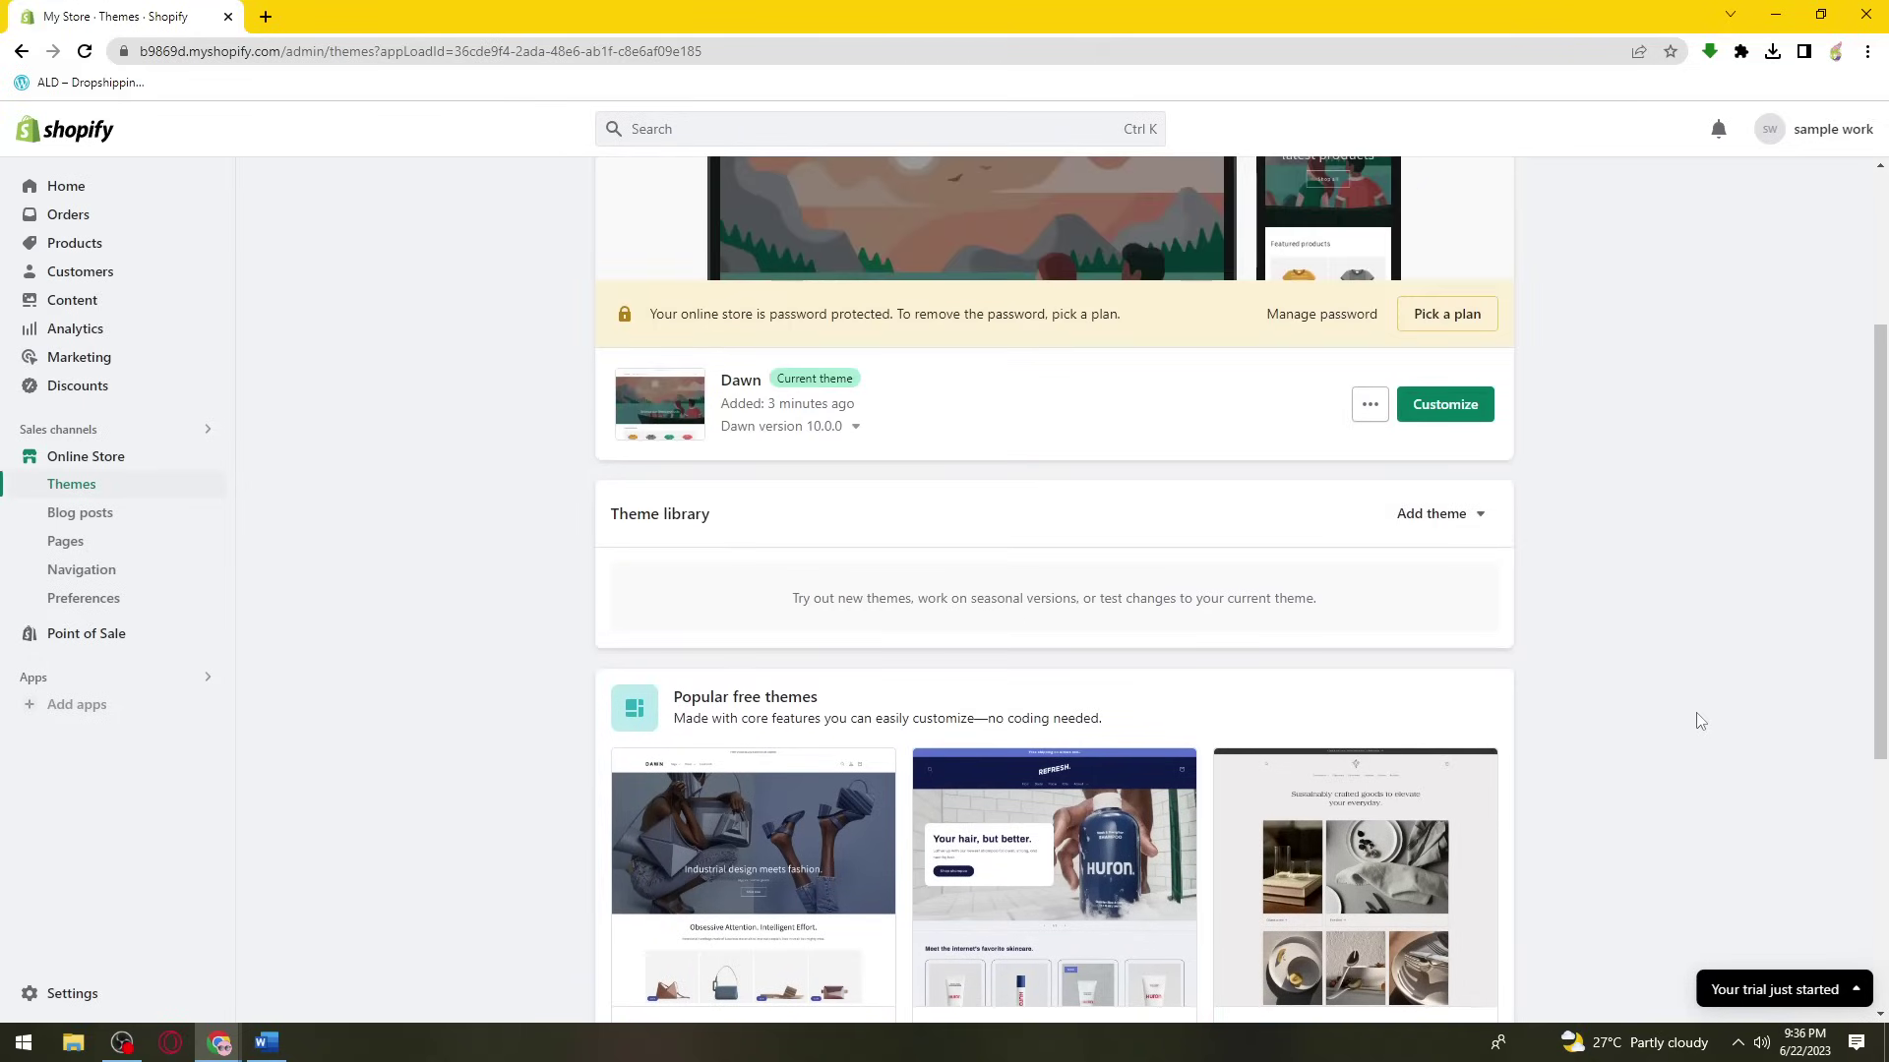
scroll(1696, 713, down, 2)
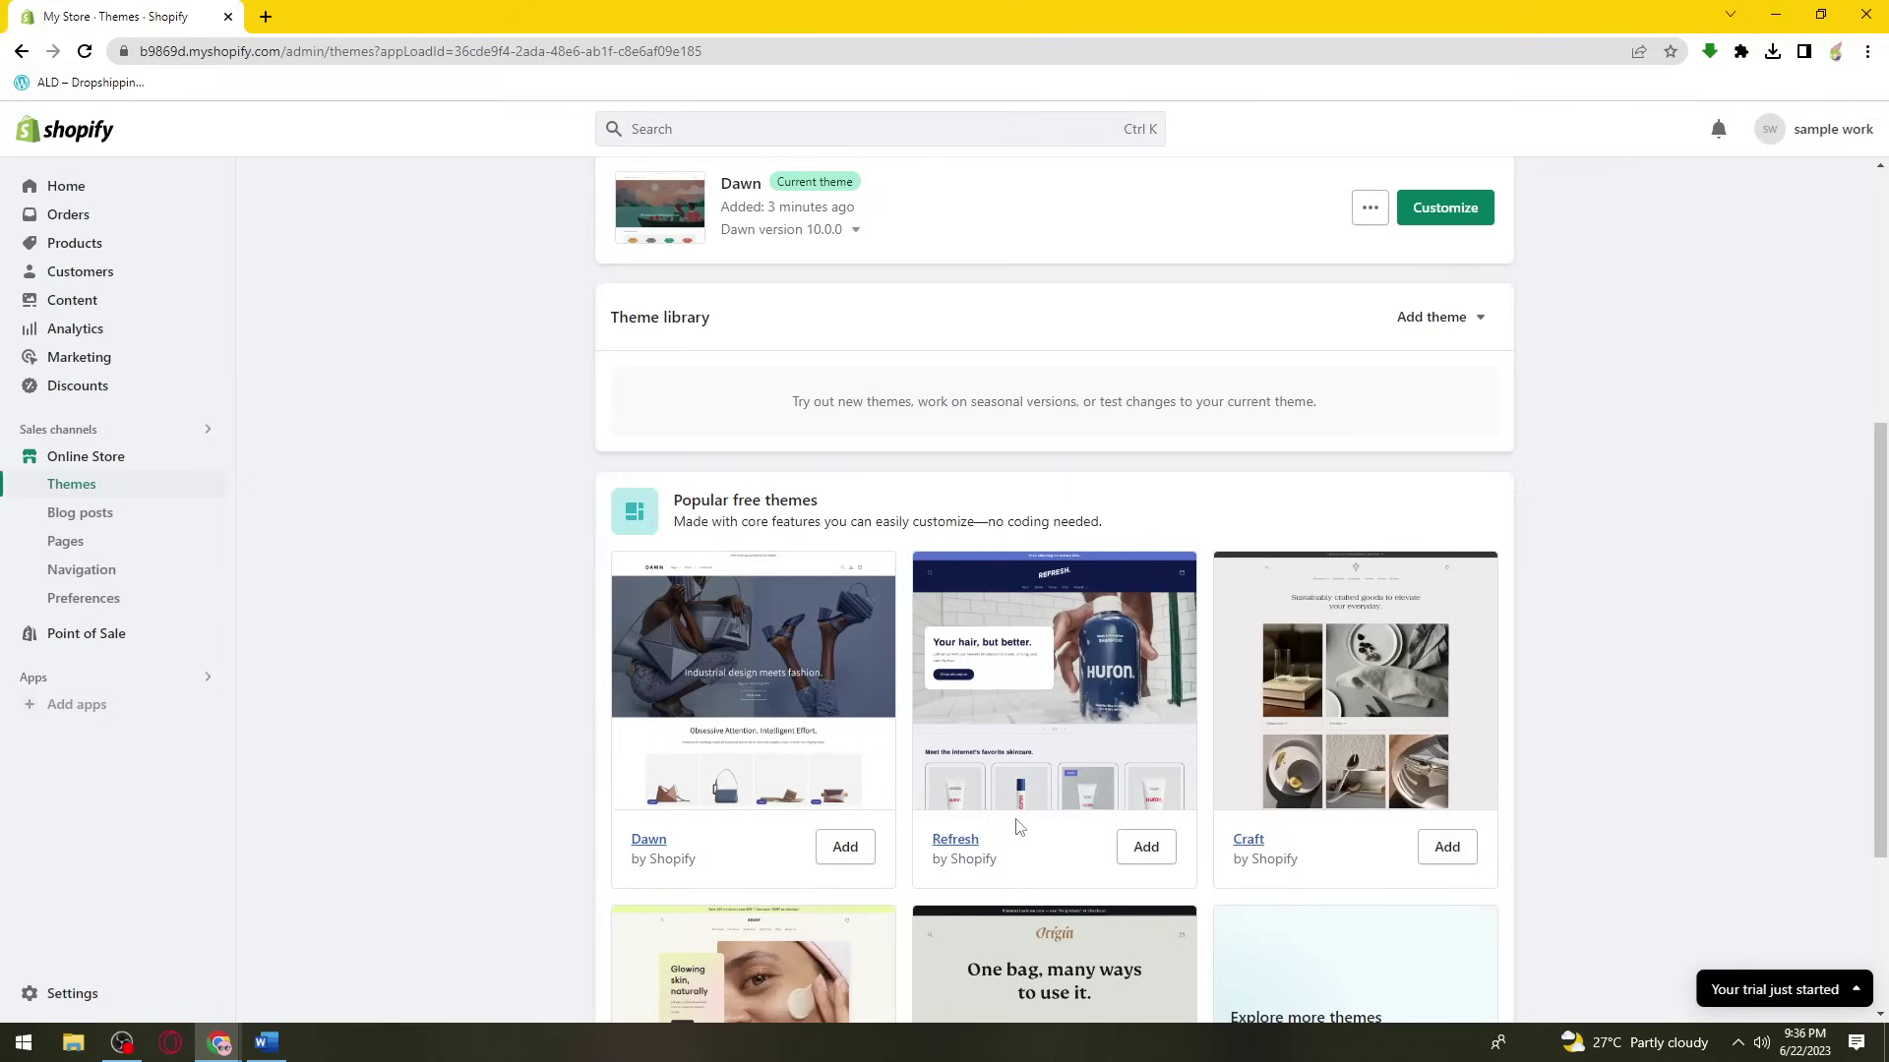
click(1159, 852)
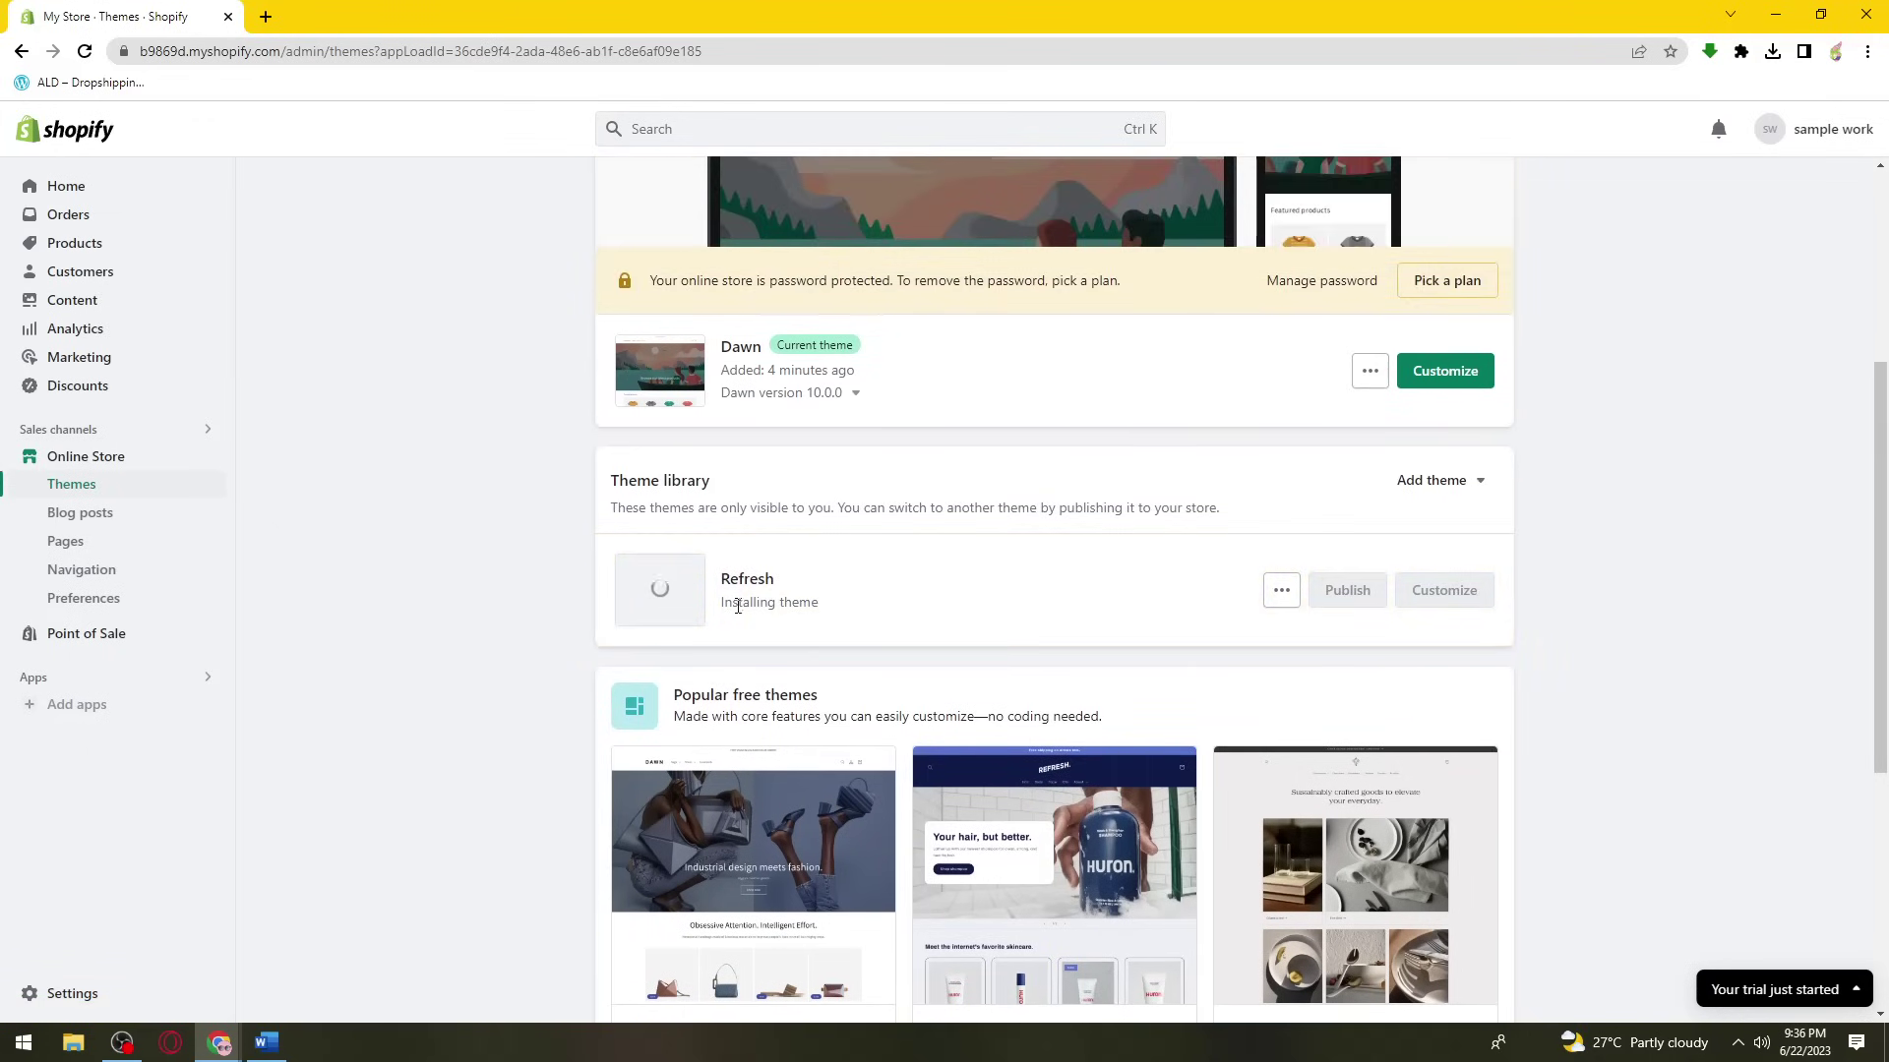
drag(719, 611, 786, 606)
click(1831, 589)
scroll(1765, 596, down, 4)
scroll(1716, 688, up, 4)
scroll(1673, 443, up, 4)
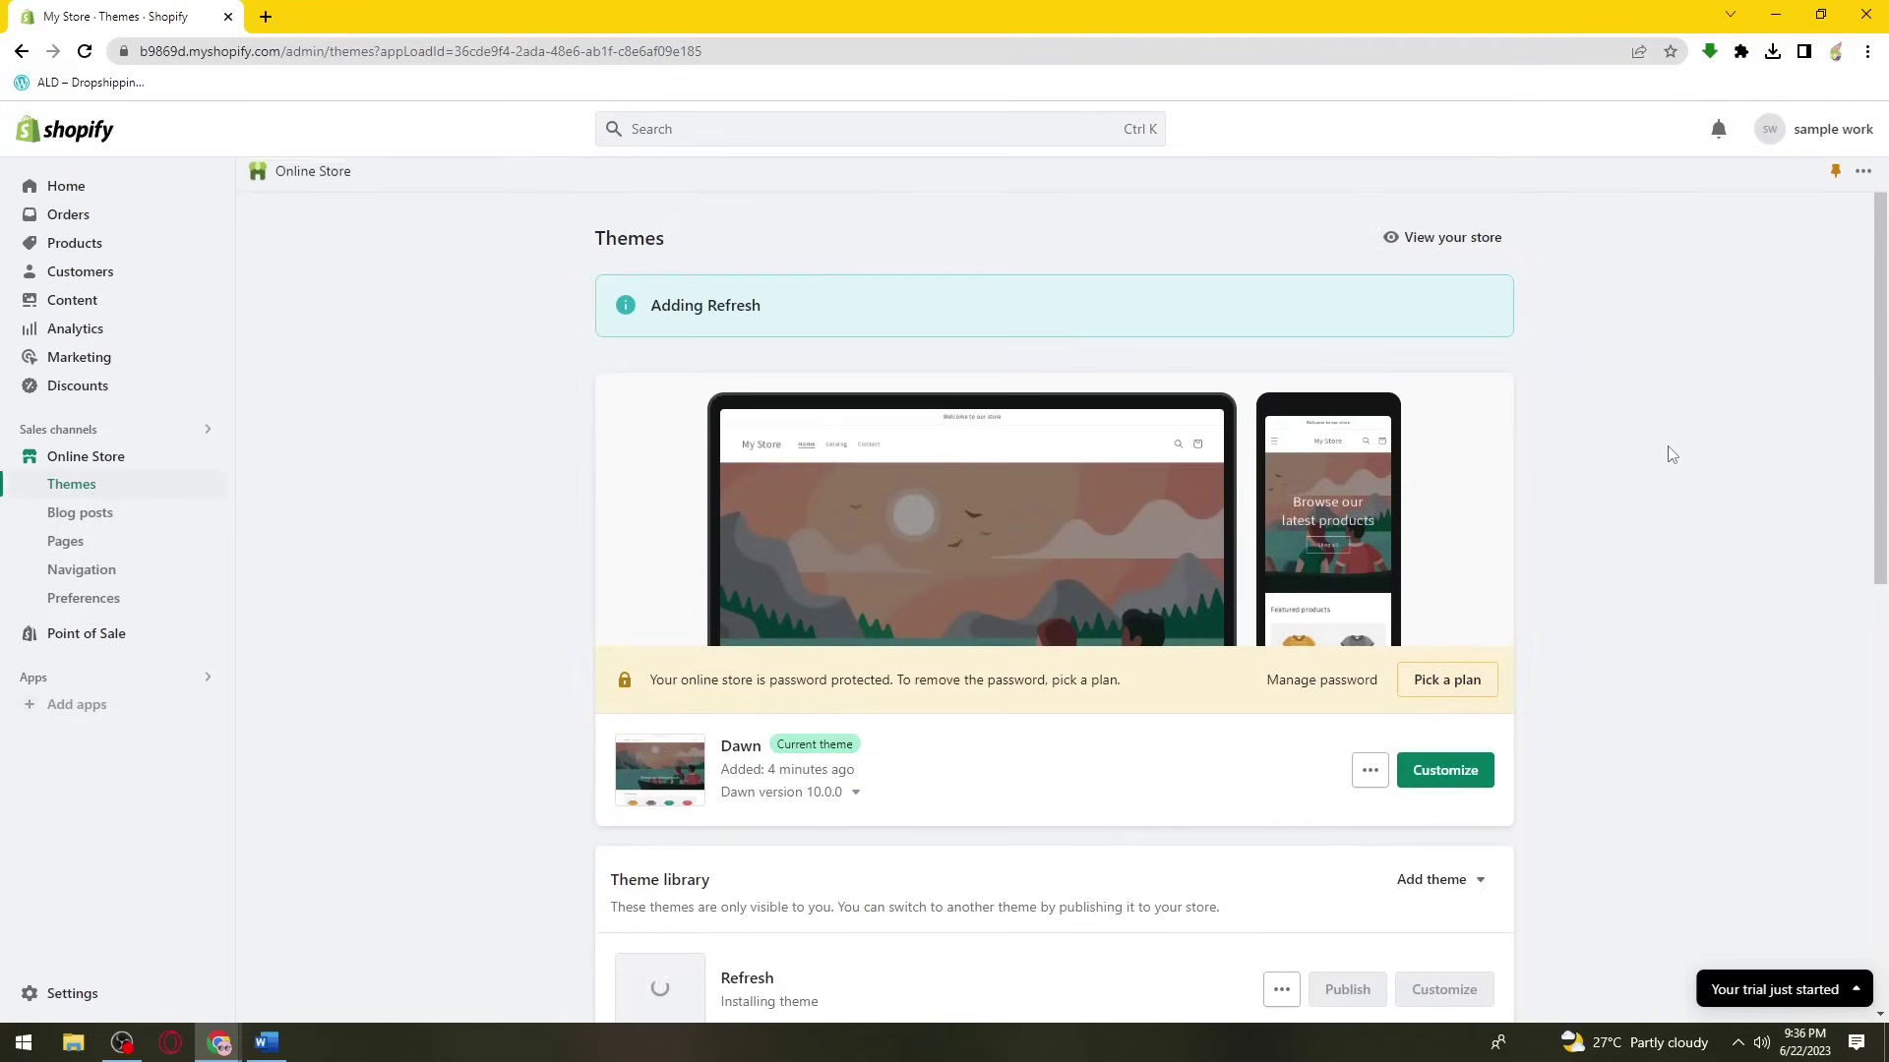
scroll(1670, 452, down, 9)
scroll(1670, 455, up, 5)
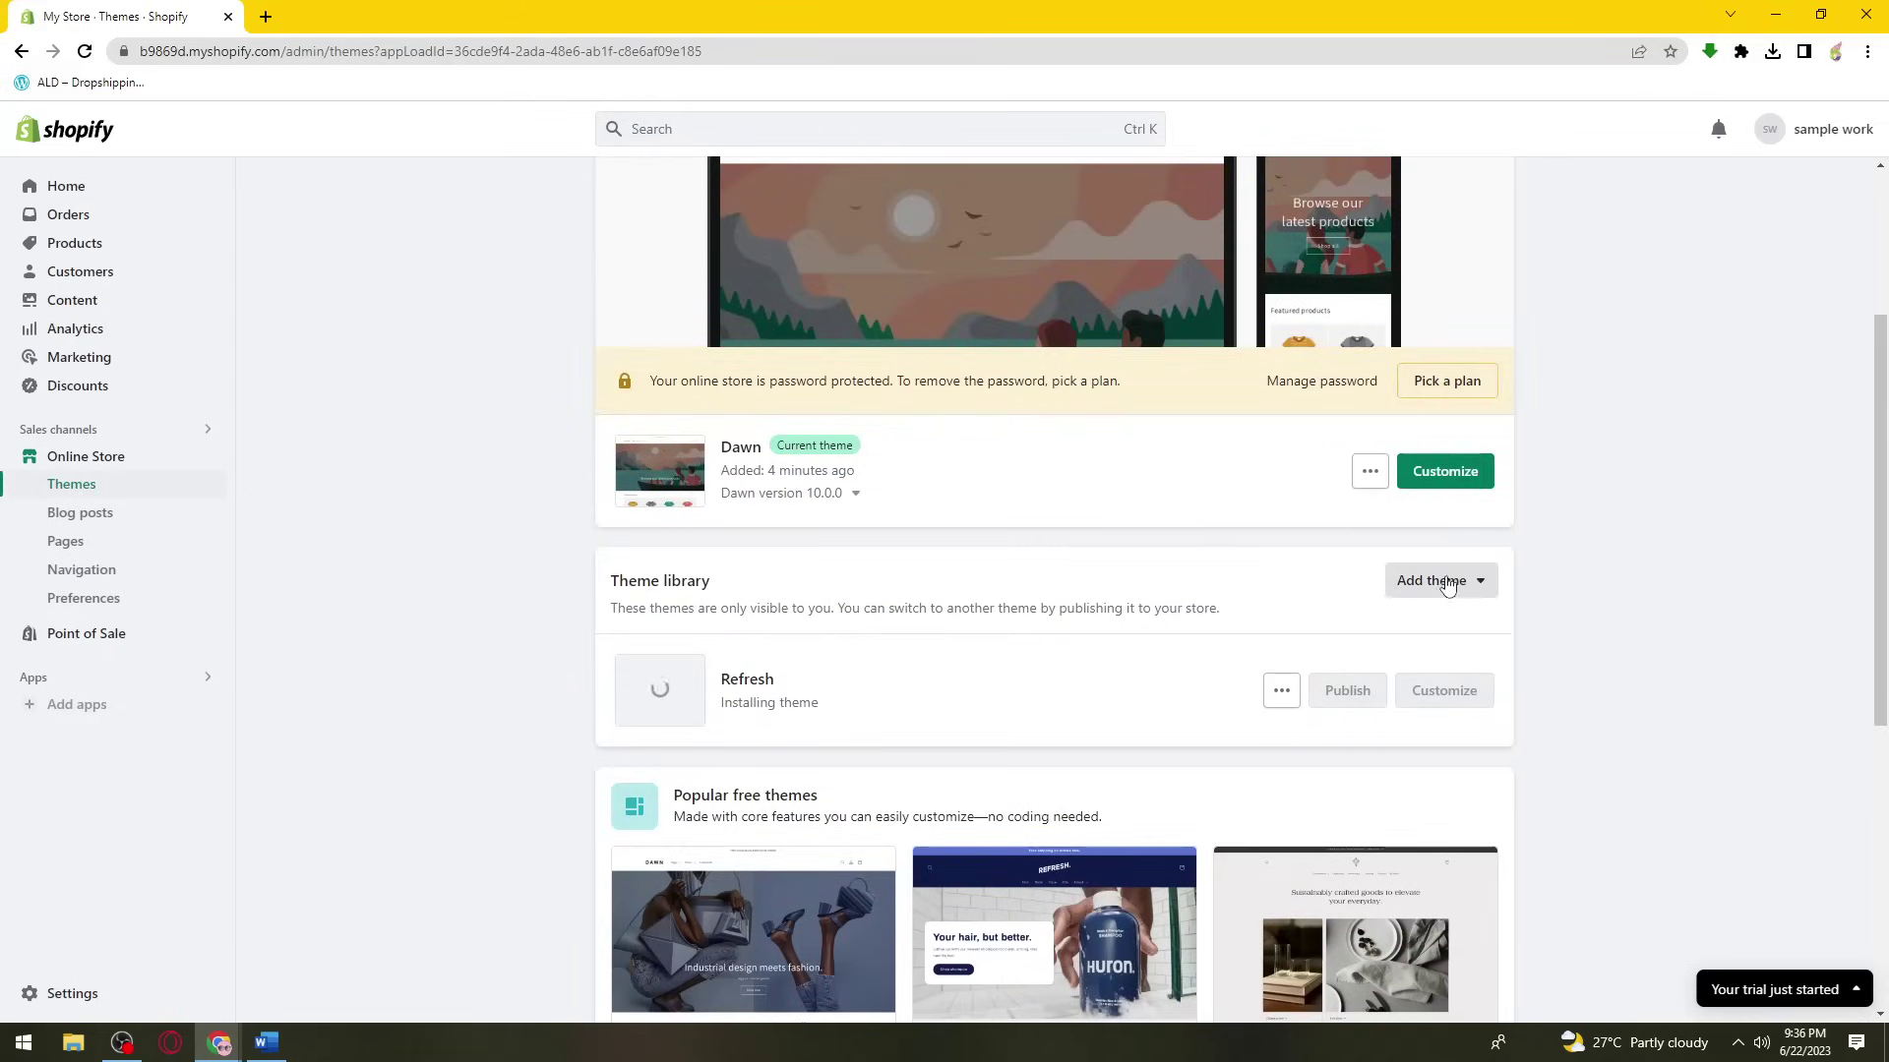
click(1369, 471)
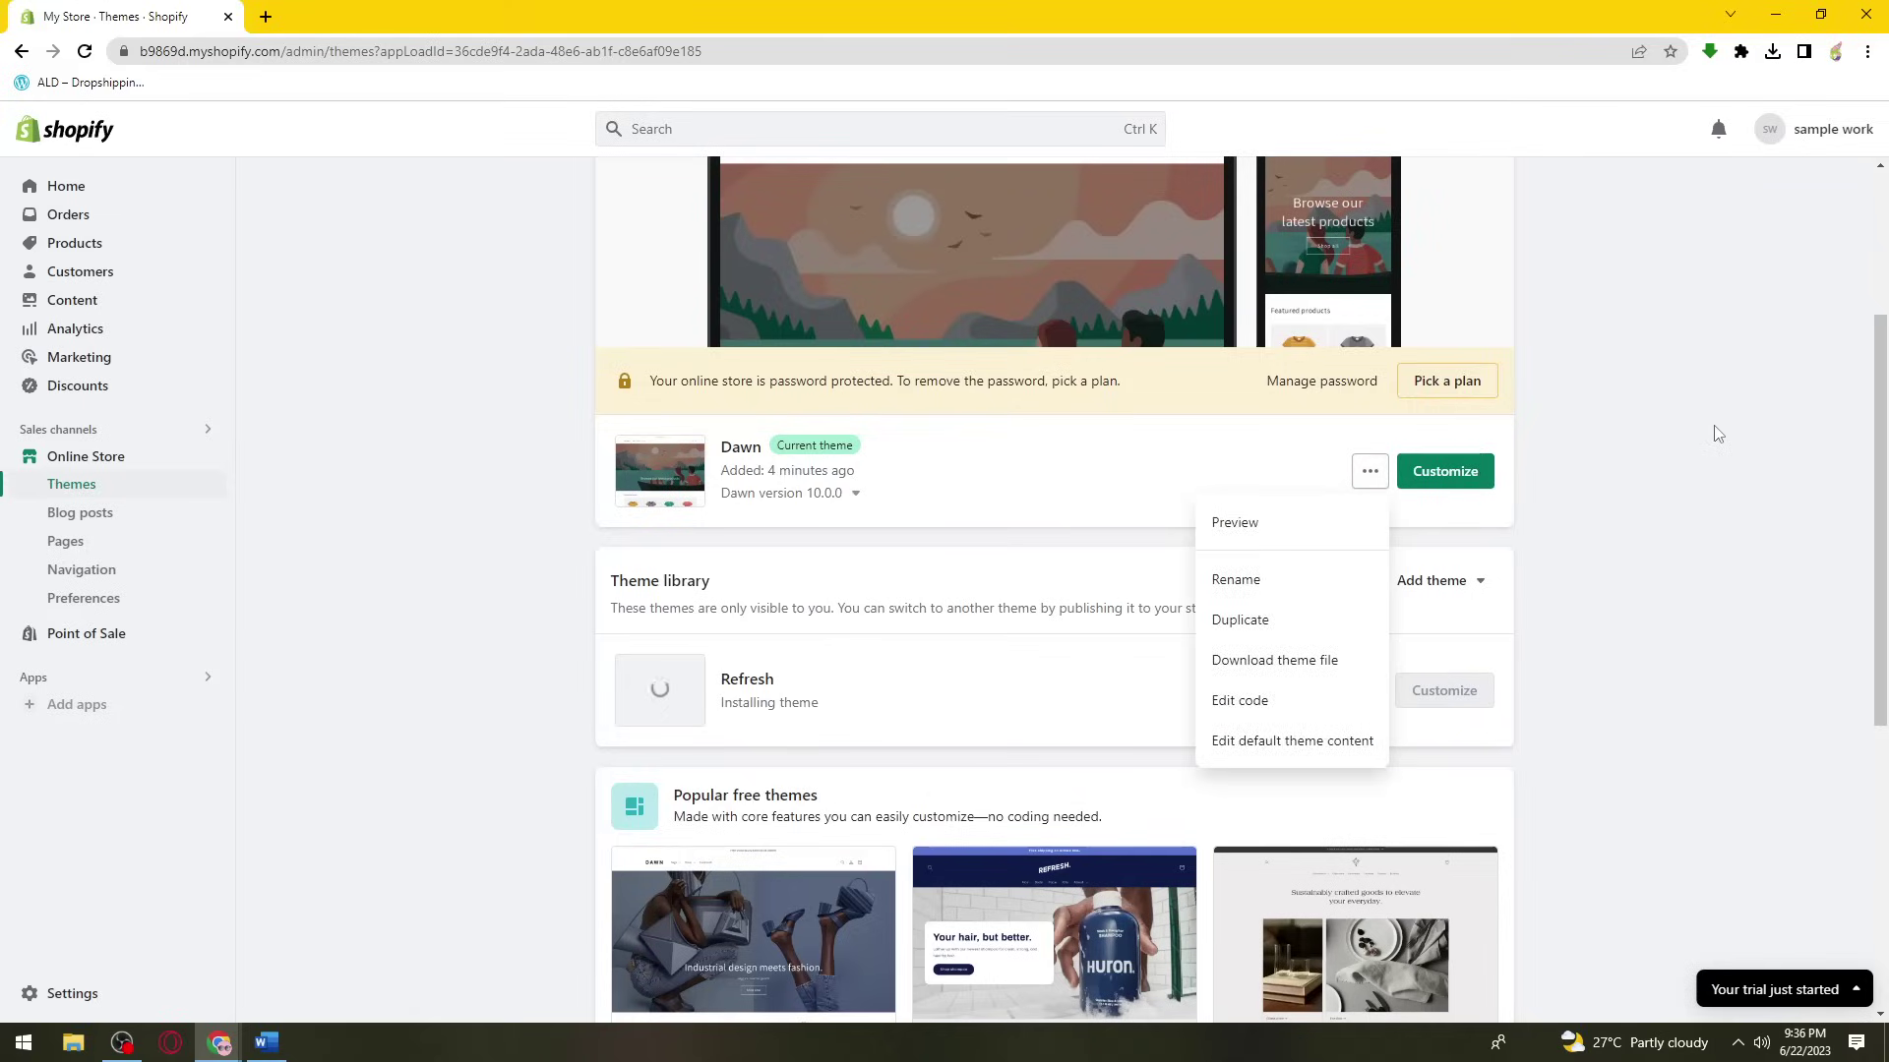
click(1715, 426)
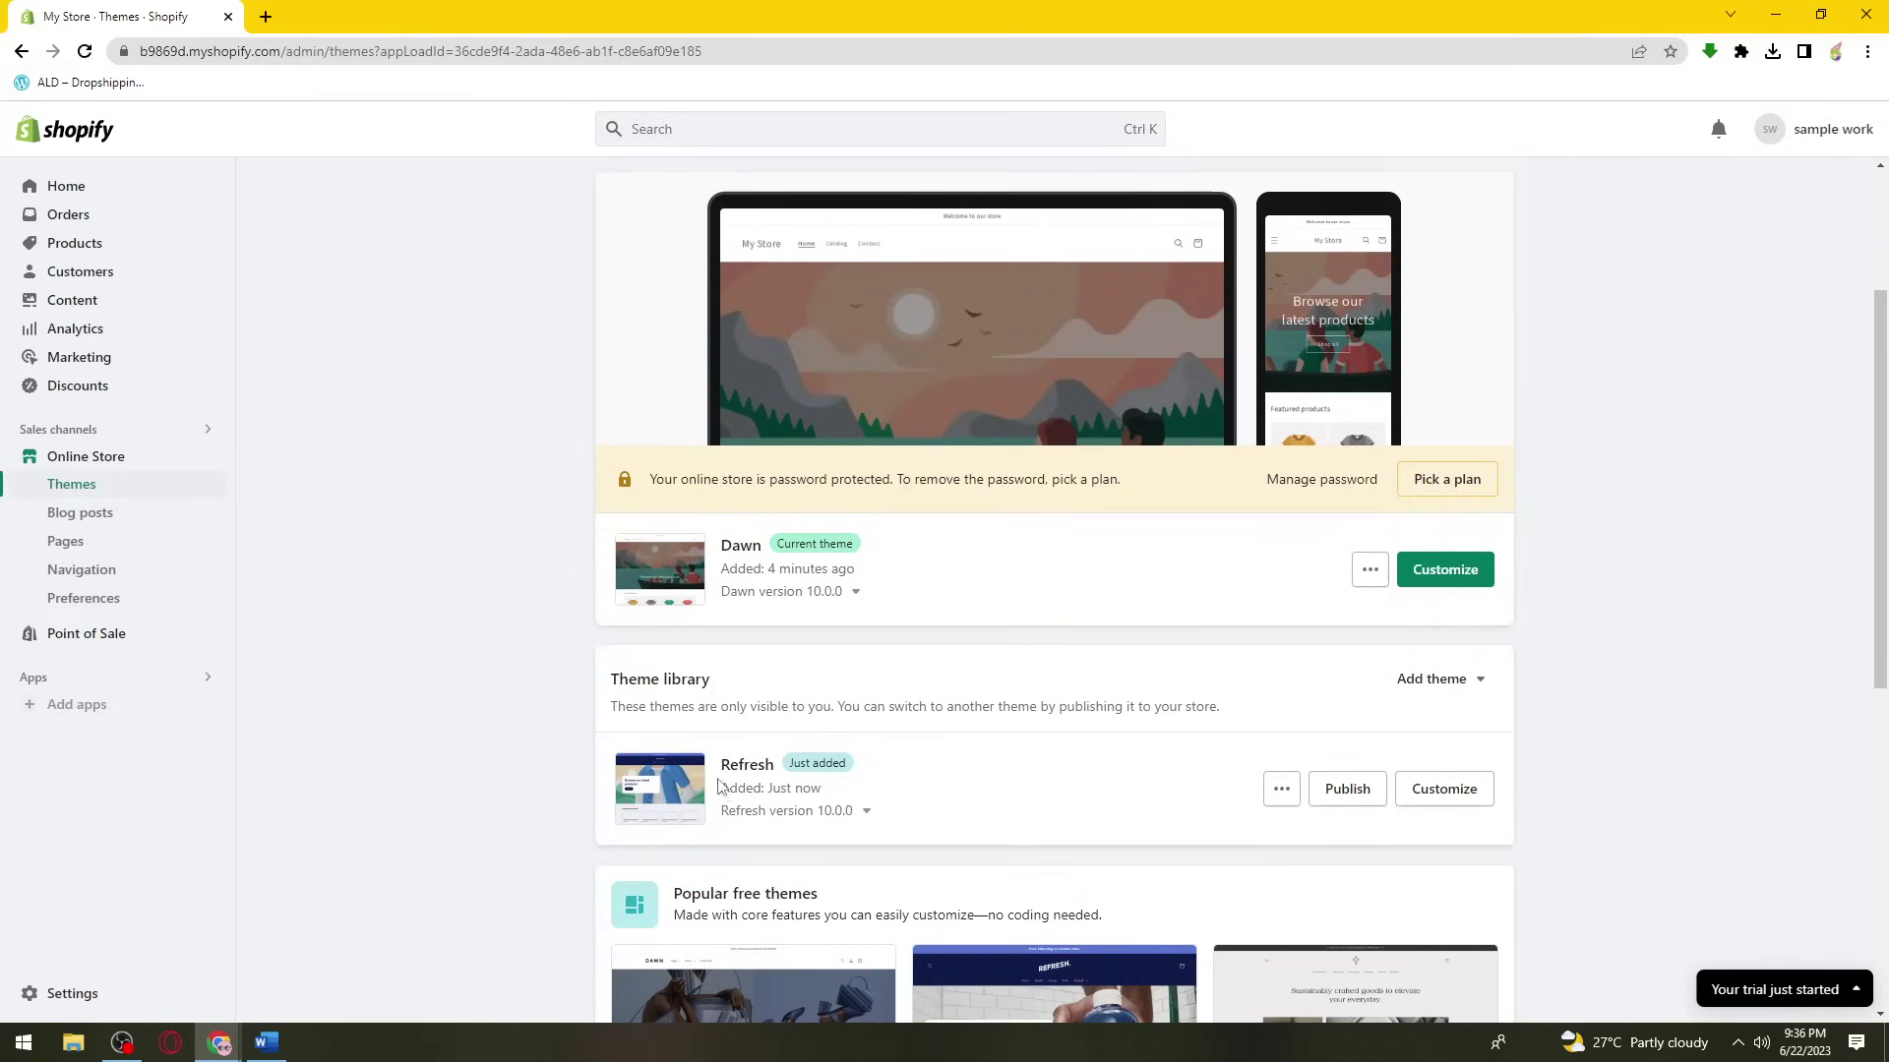
- Open the Refresh theme from the theme library in the theme editor and review its additional theme actions
scroll(719, 787, down, 1)
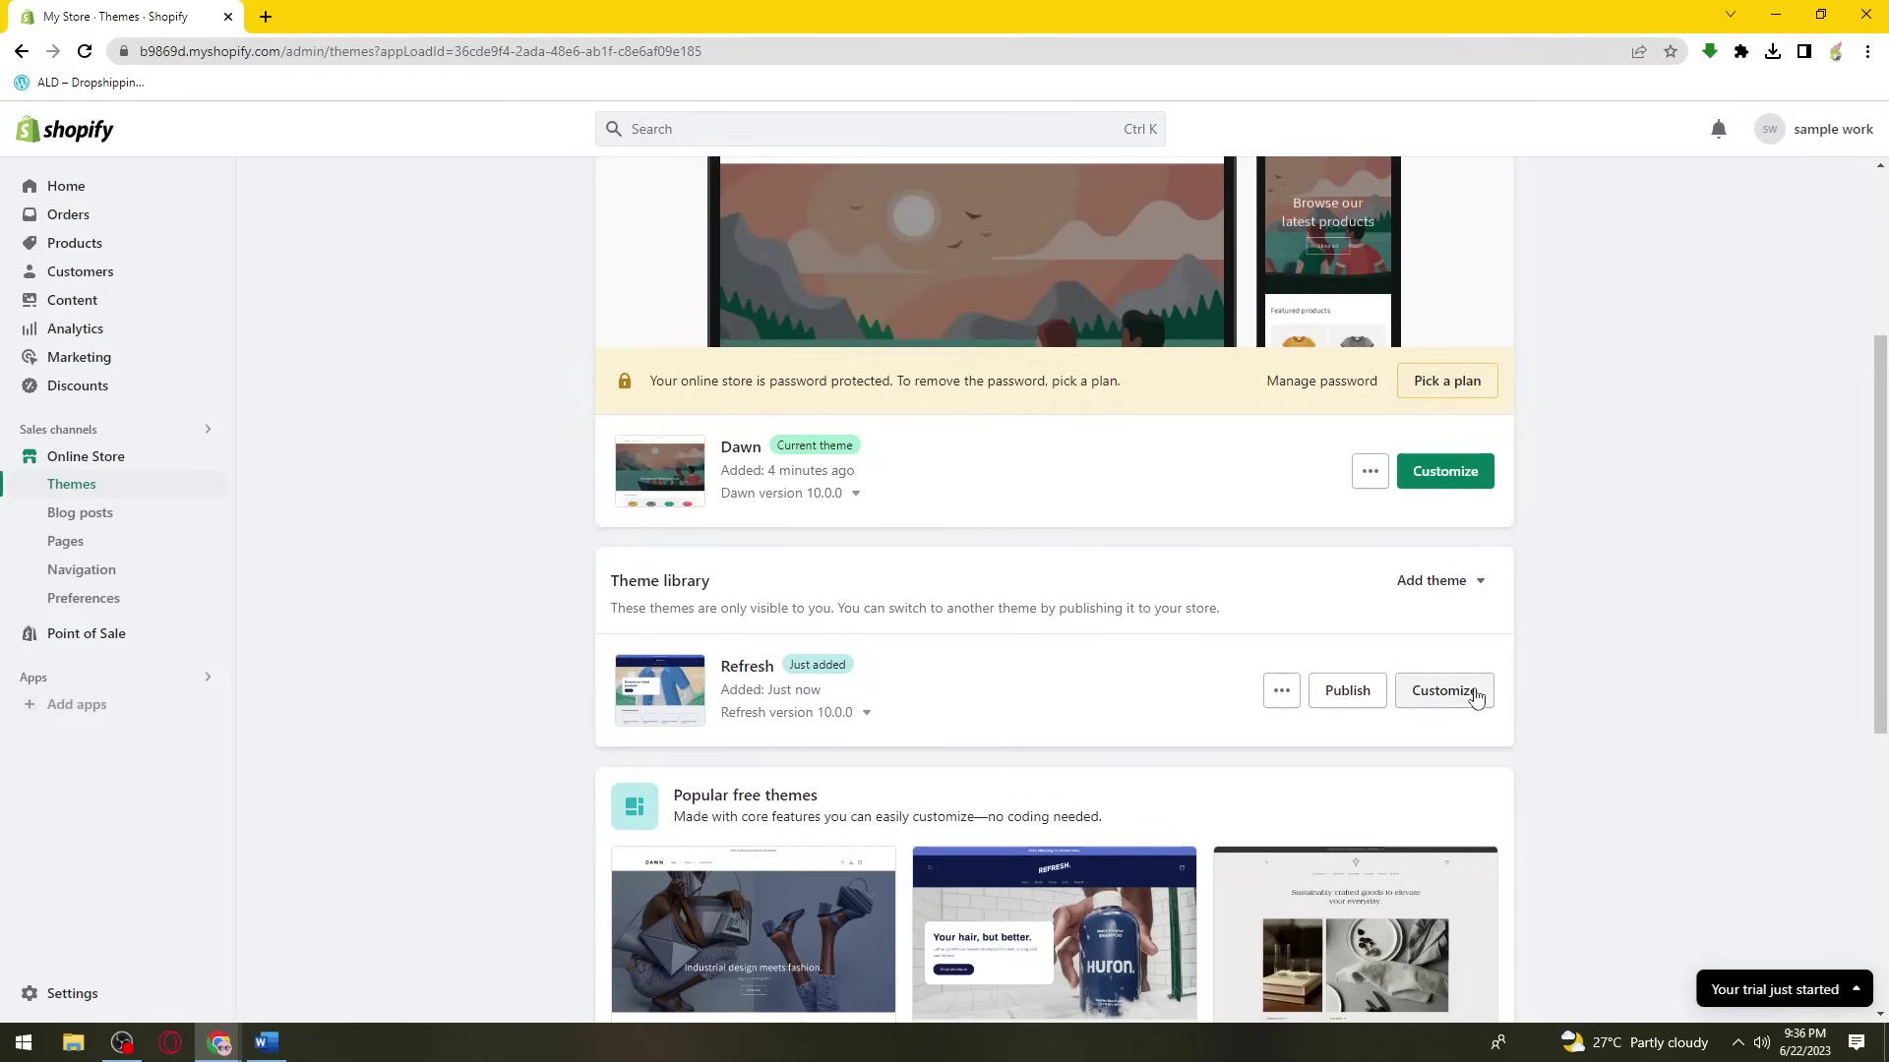
click(1423, 689)
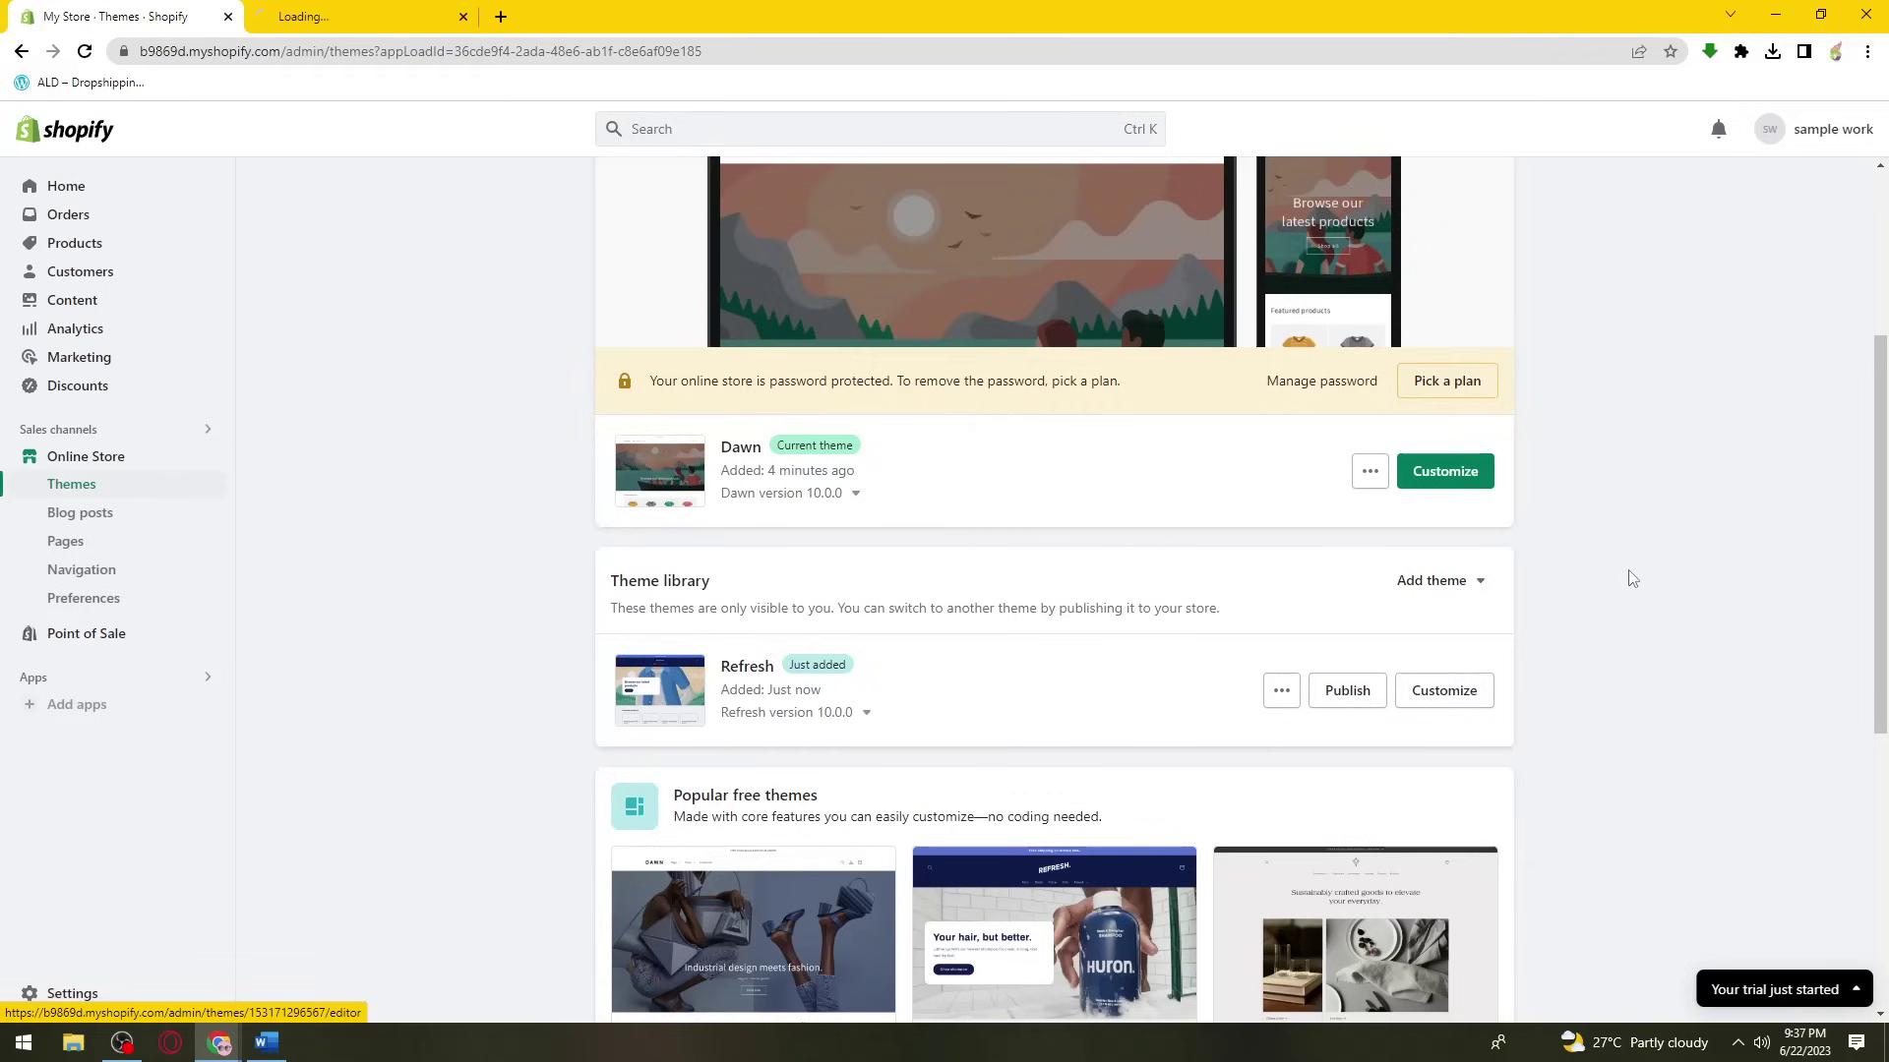
click(1284, 693)
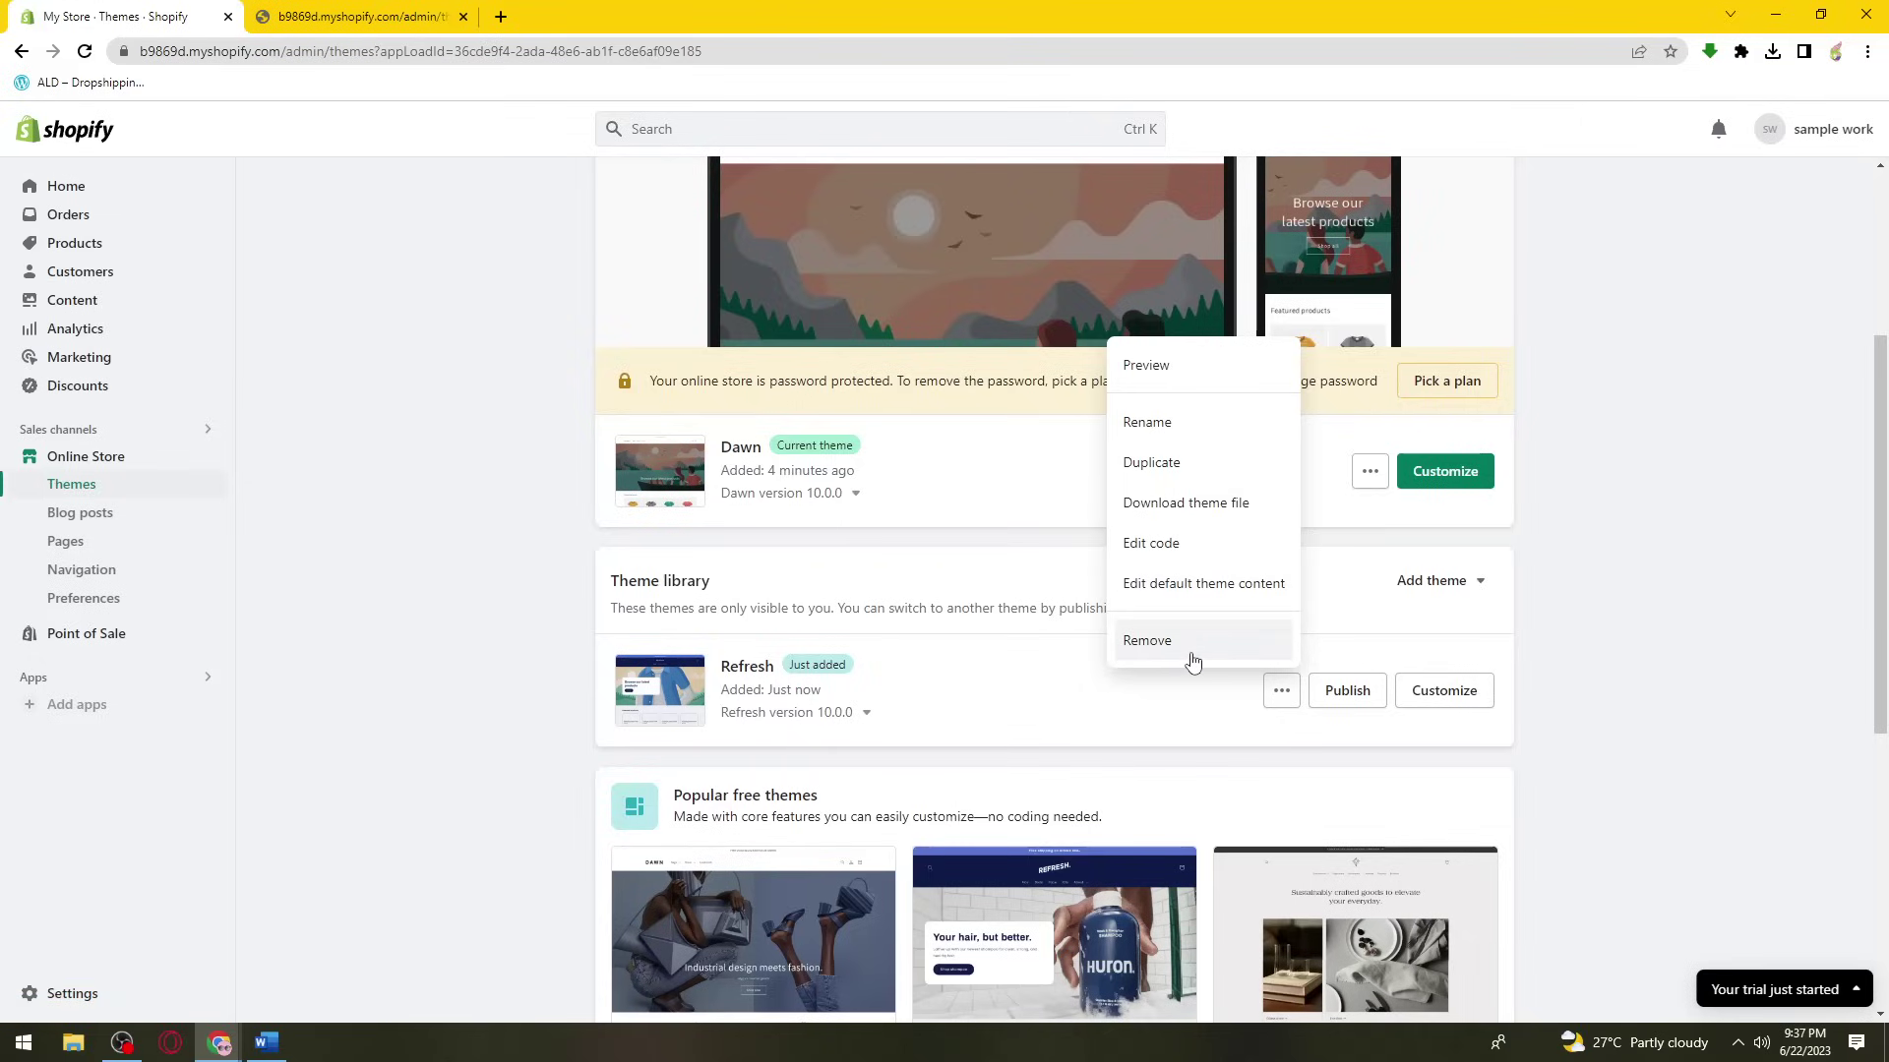
click(1332, 632)
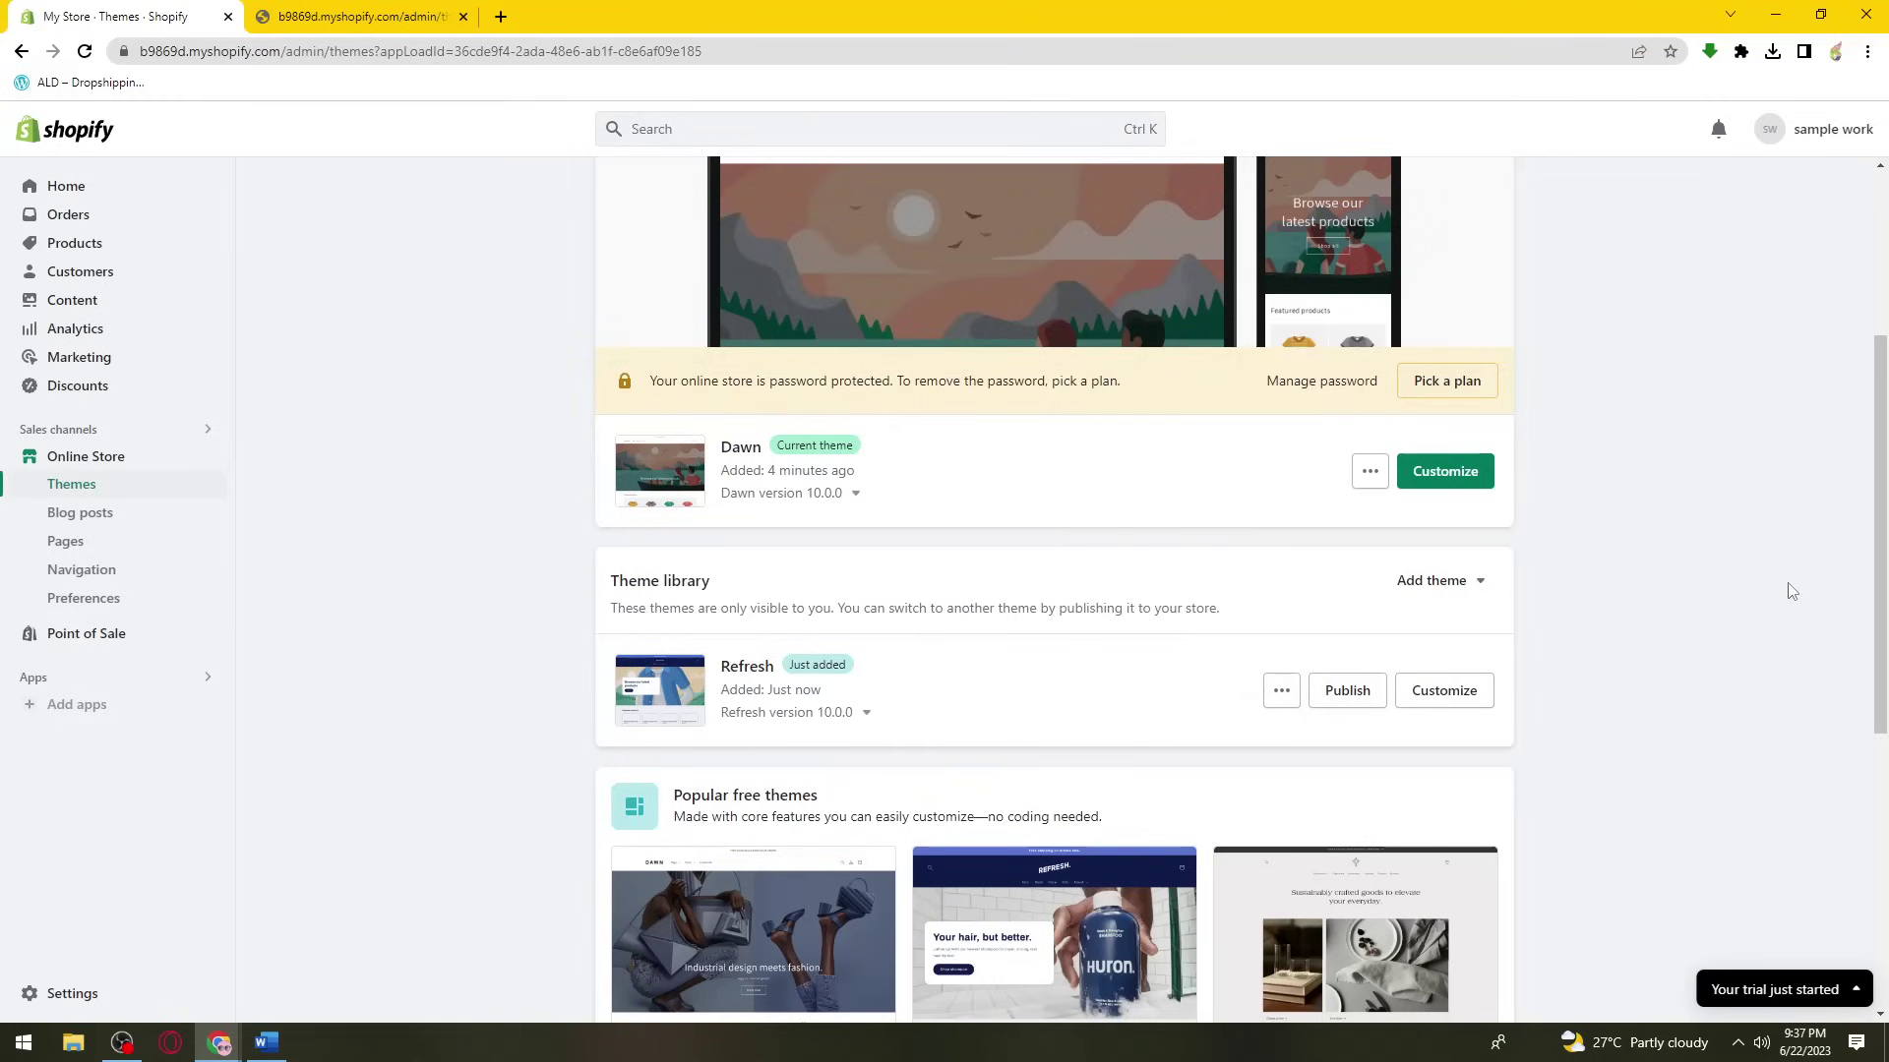
click(1280, 690)
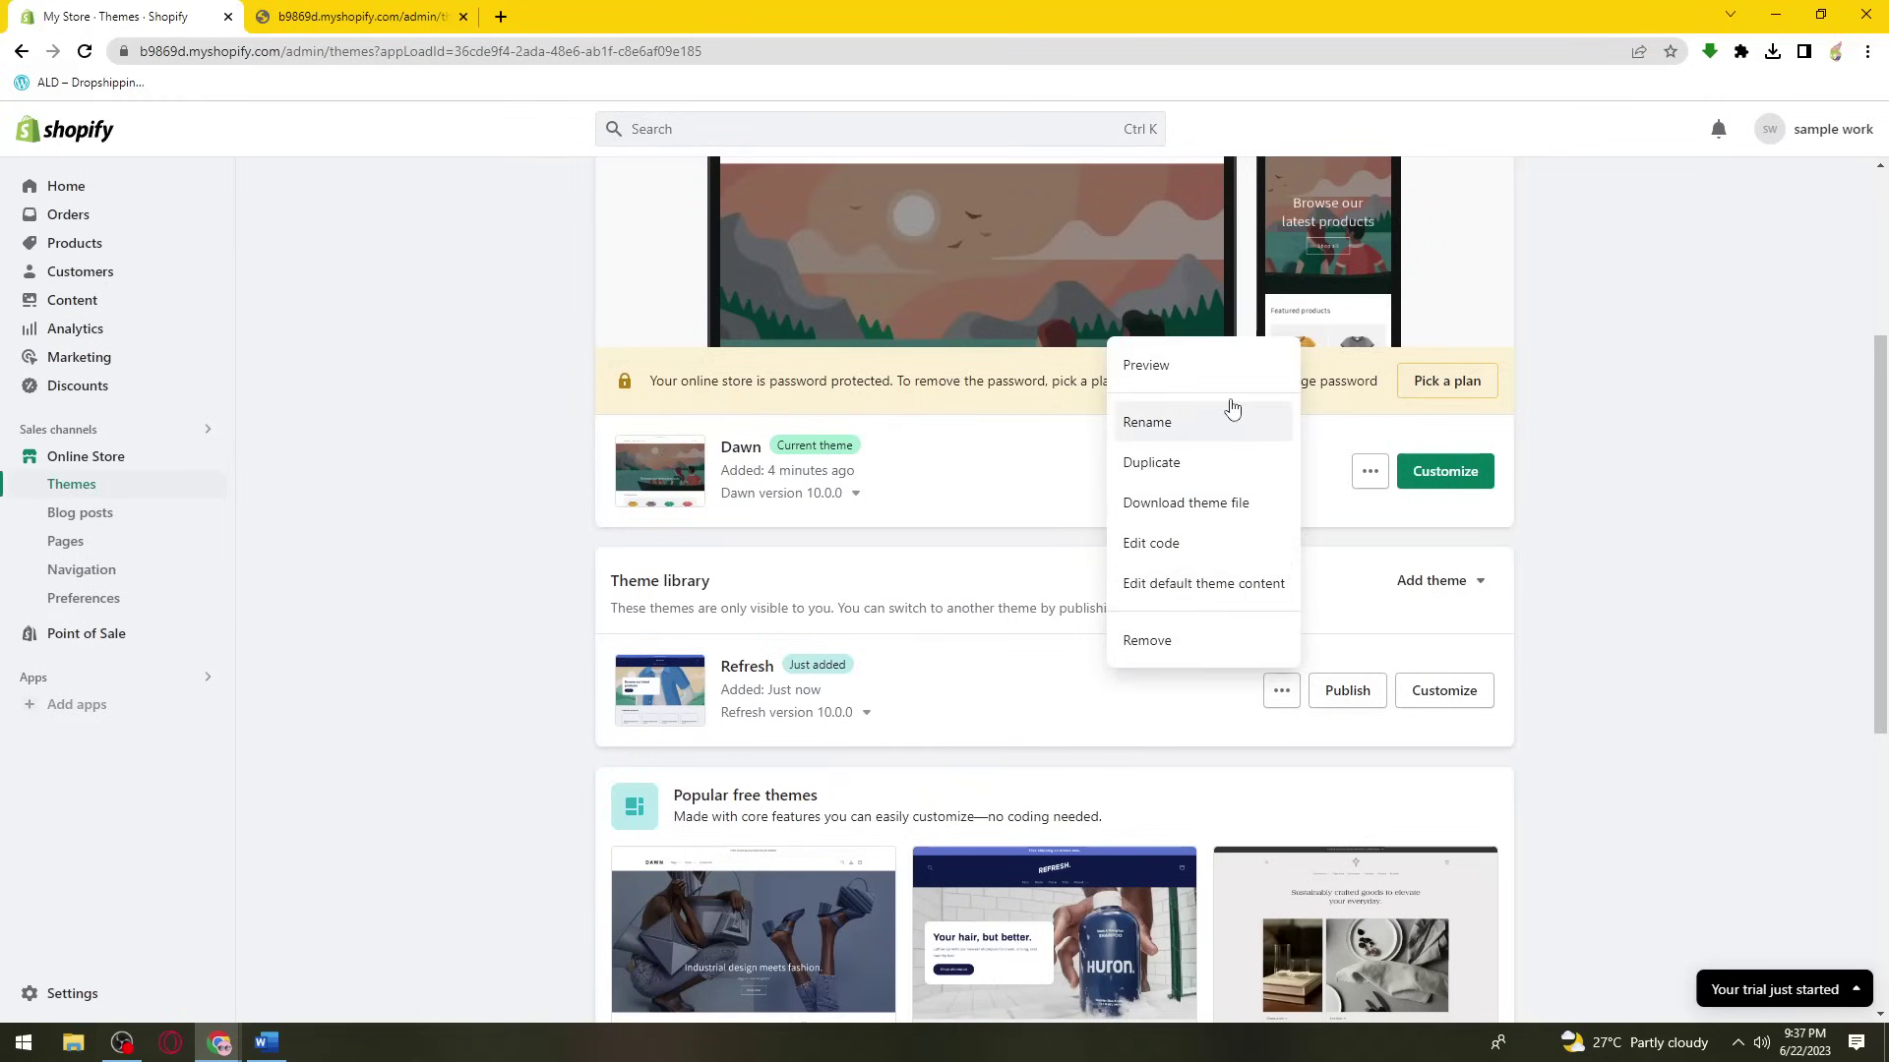
click(1230, 379)
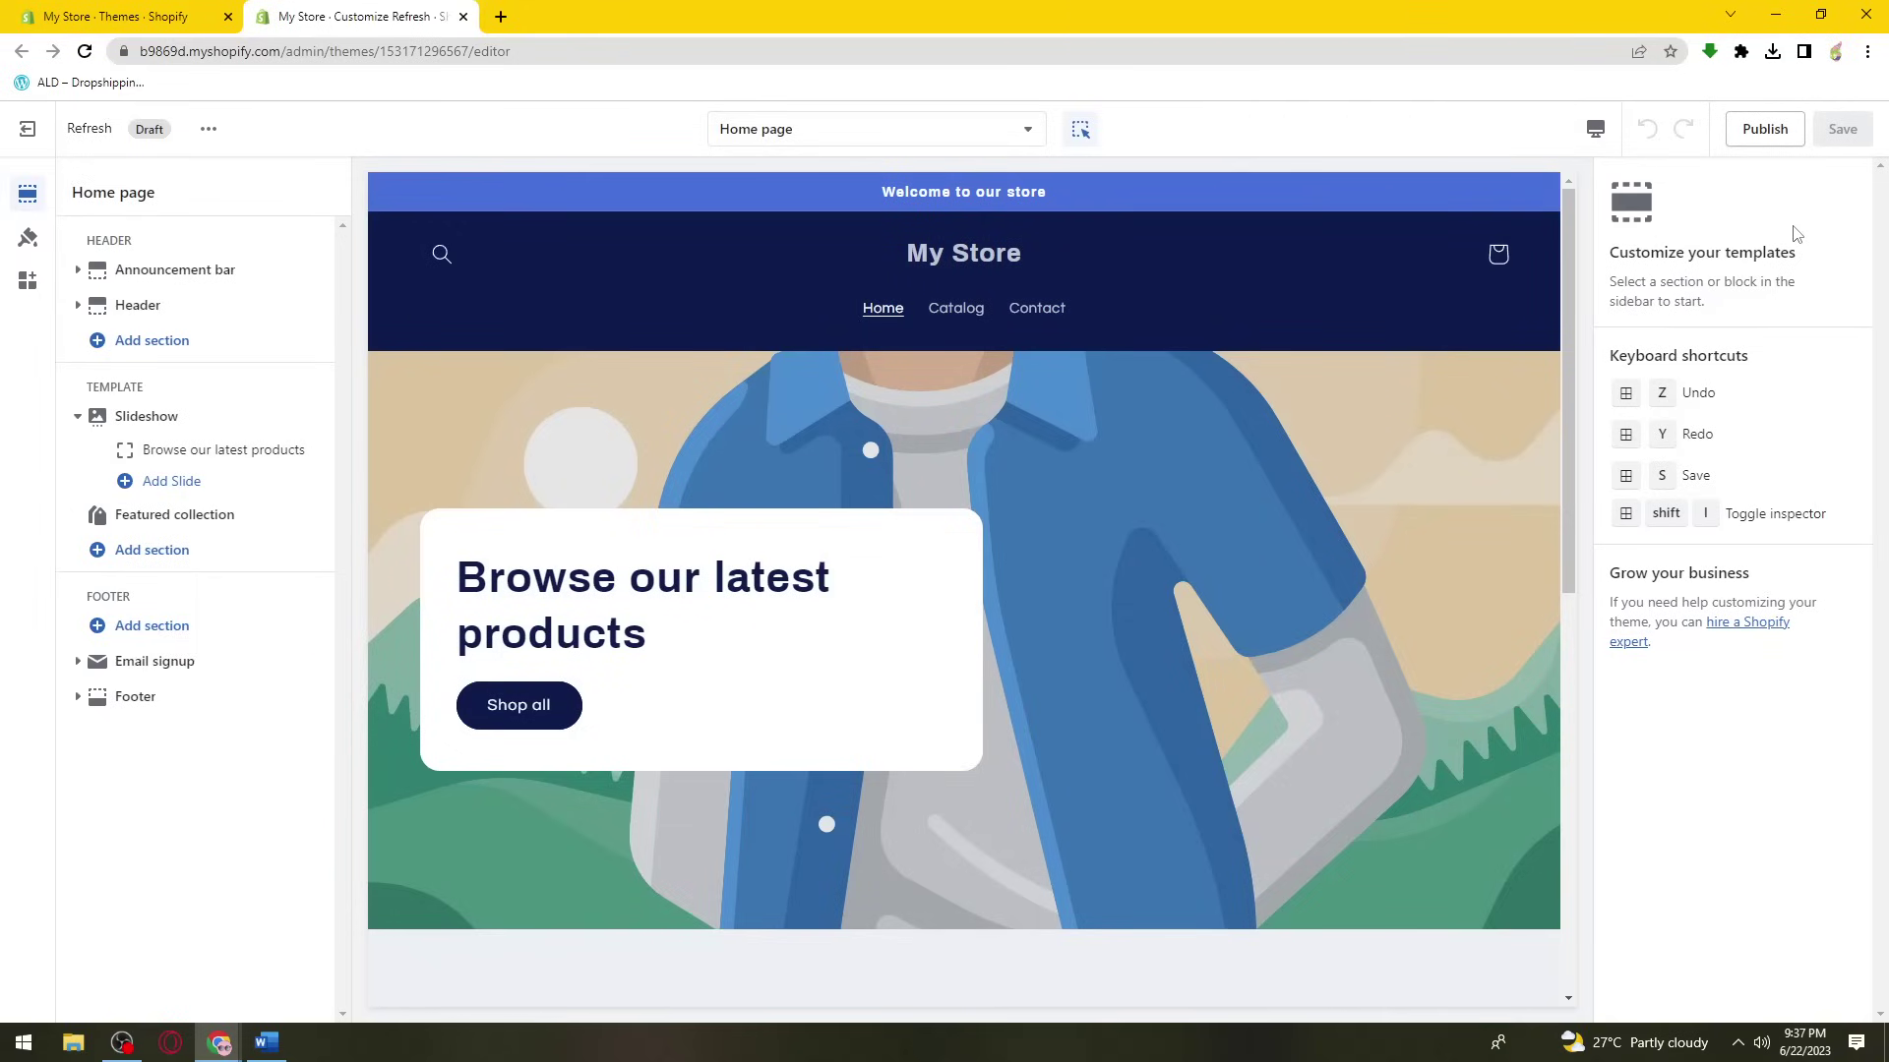
- Look through the store pages and templates that can be chosen for editing, from Home page to Others
click(1029, 134)
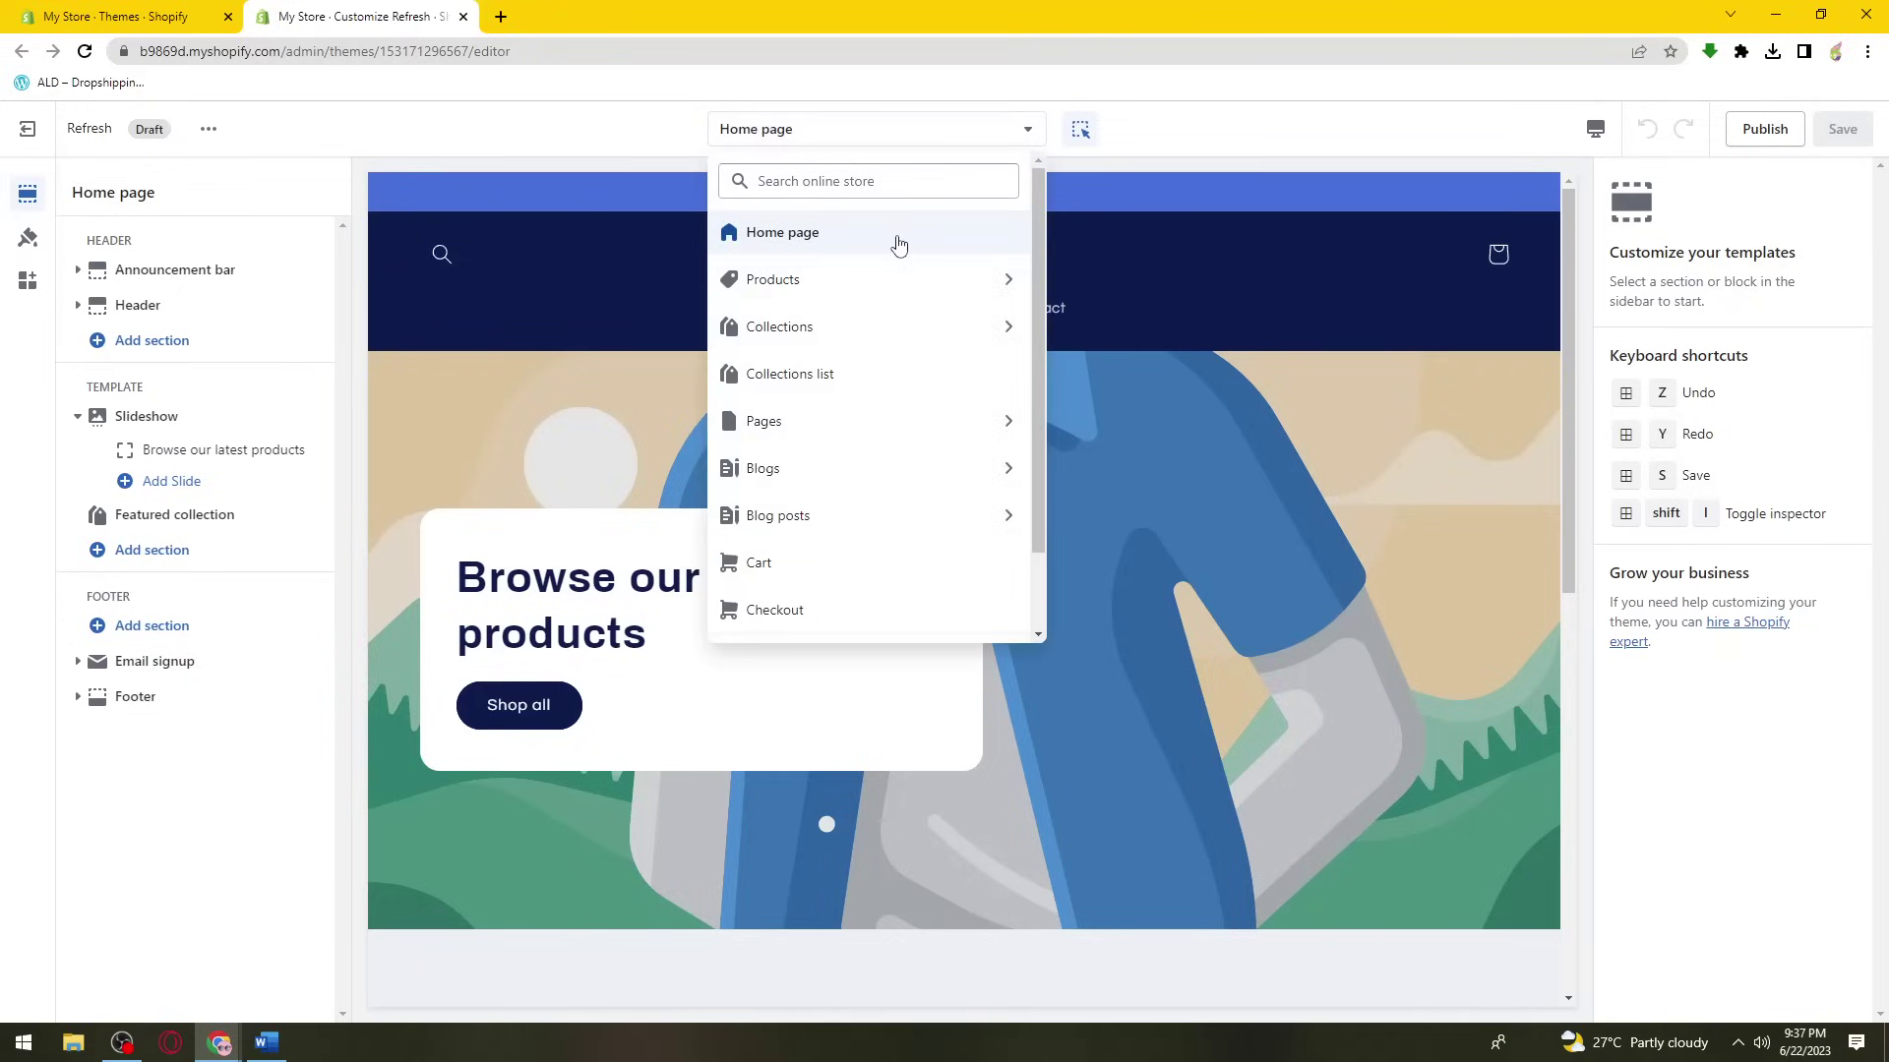
scroll(882, 489, down, 2)
scroll(882, 488, up, 2)
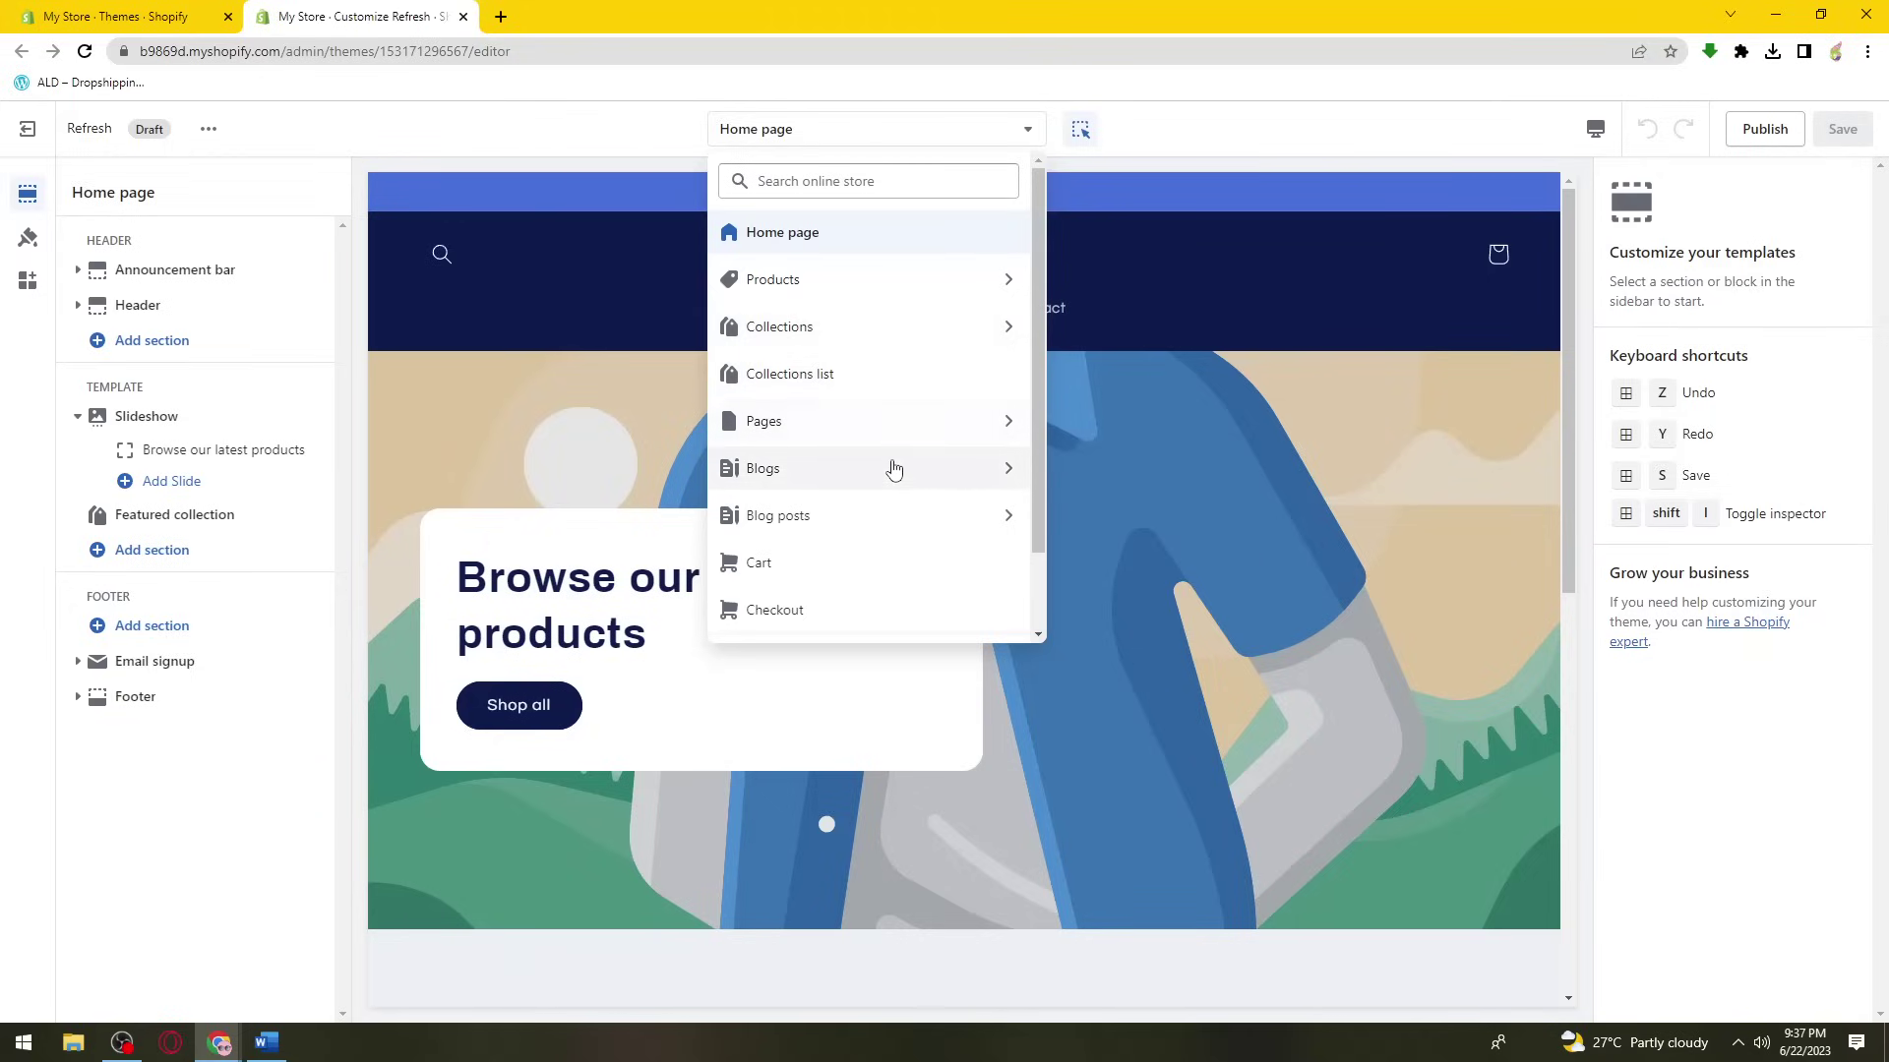
scroll(872, 519, down, 2)
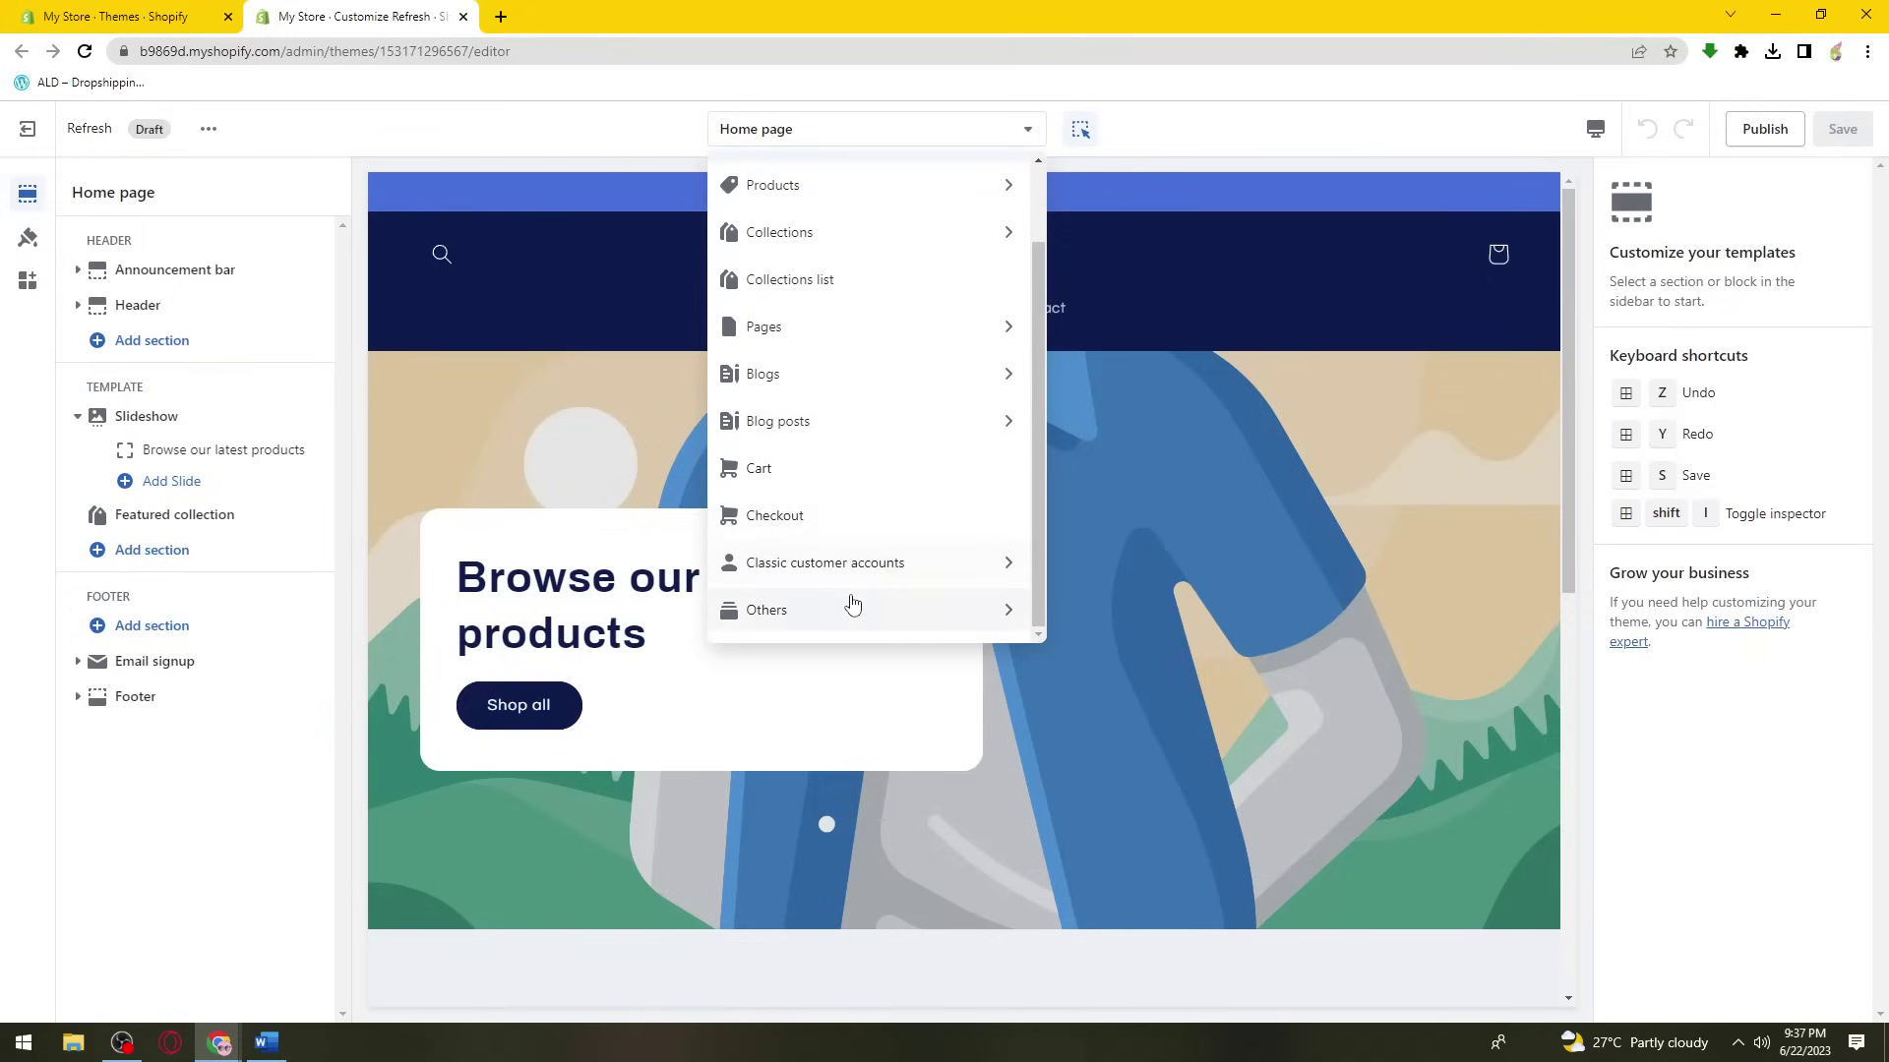
scroll(801, 571, up, 2)
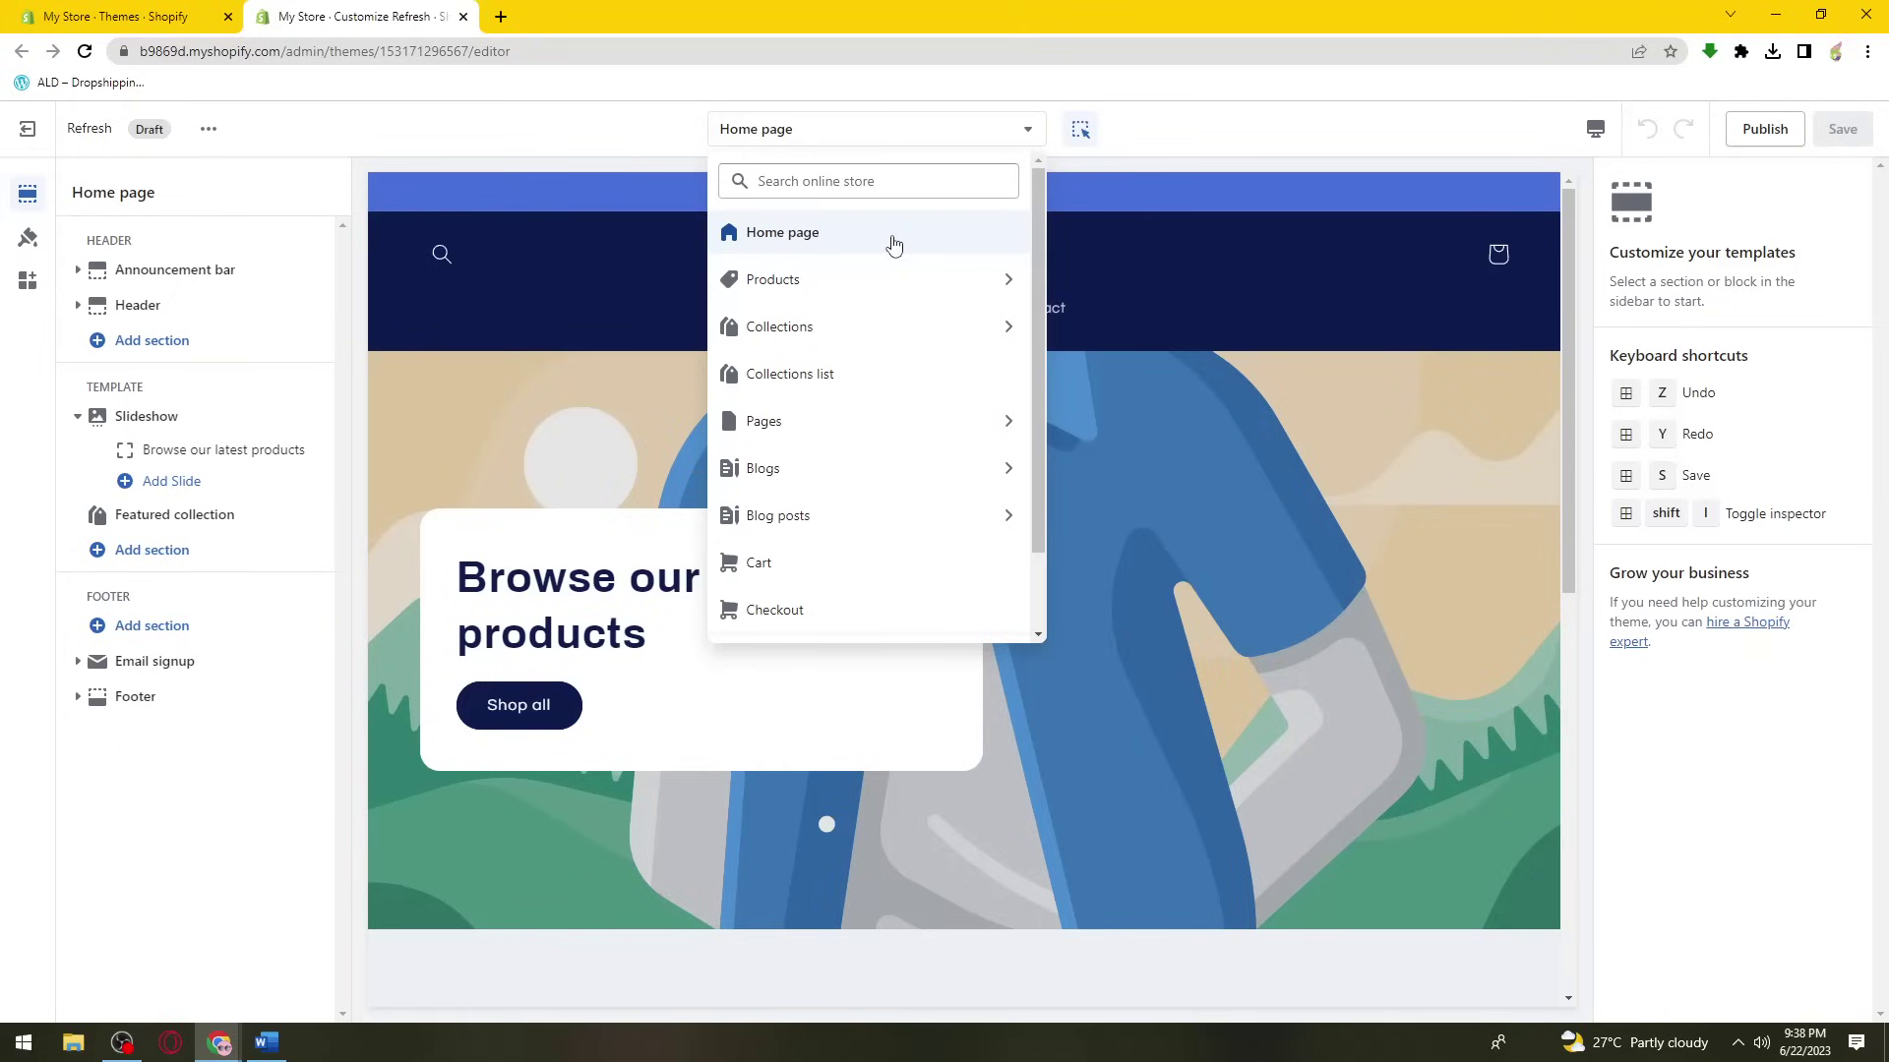
click(1020, 128)
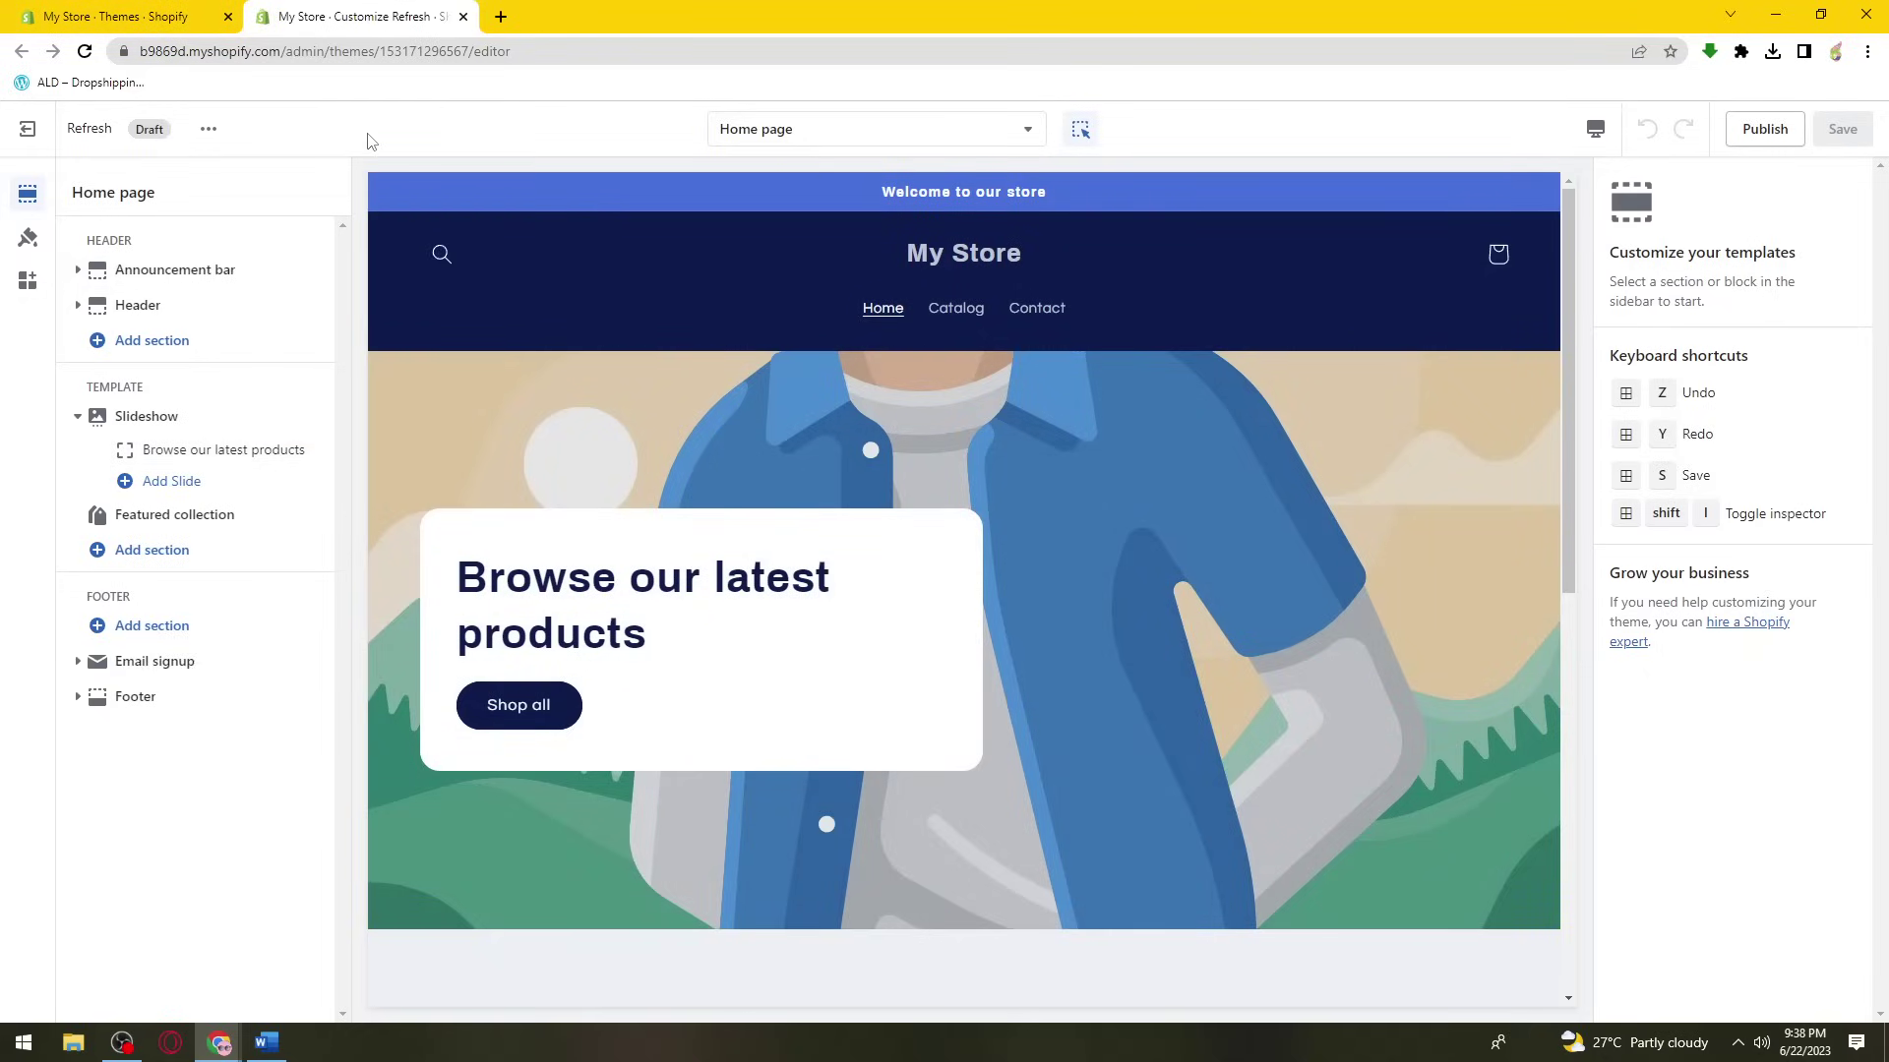
- Review the Header, Template and Footer section groups of the home page
double_click(108, 241)
click(143, 383)
drag(144, 382, 89, 386)
drag(130, 597, 69, 603)
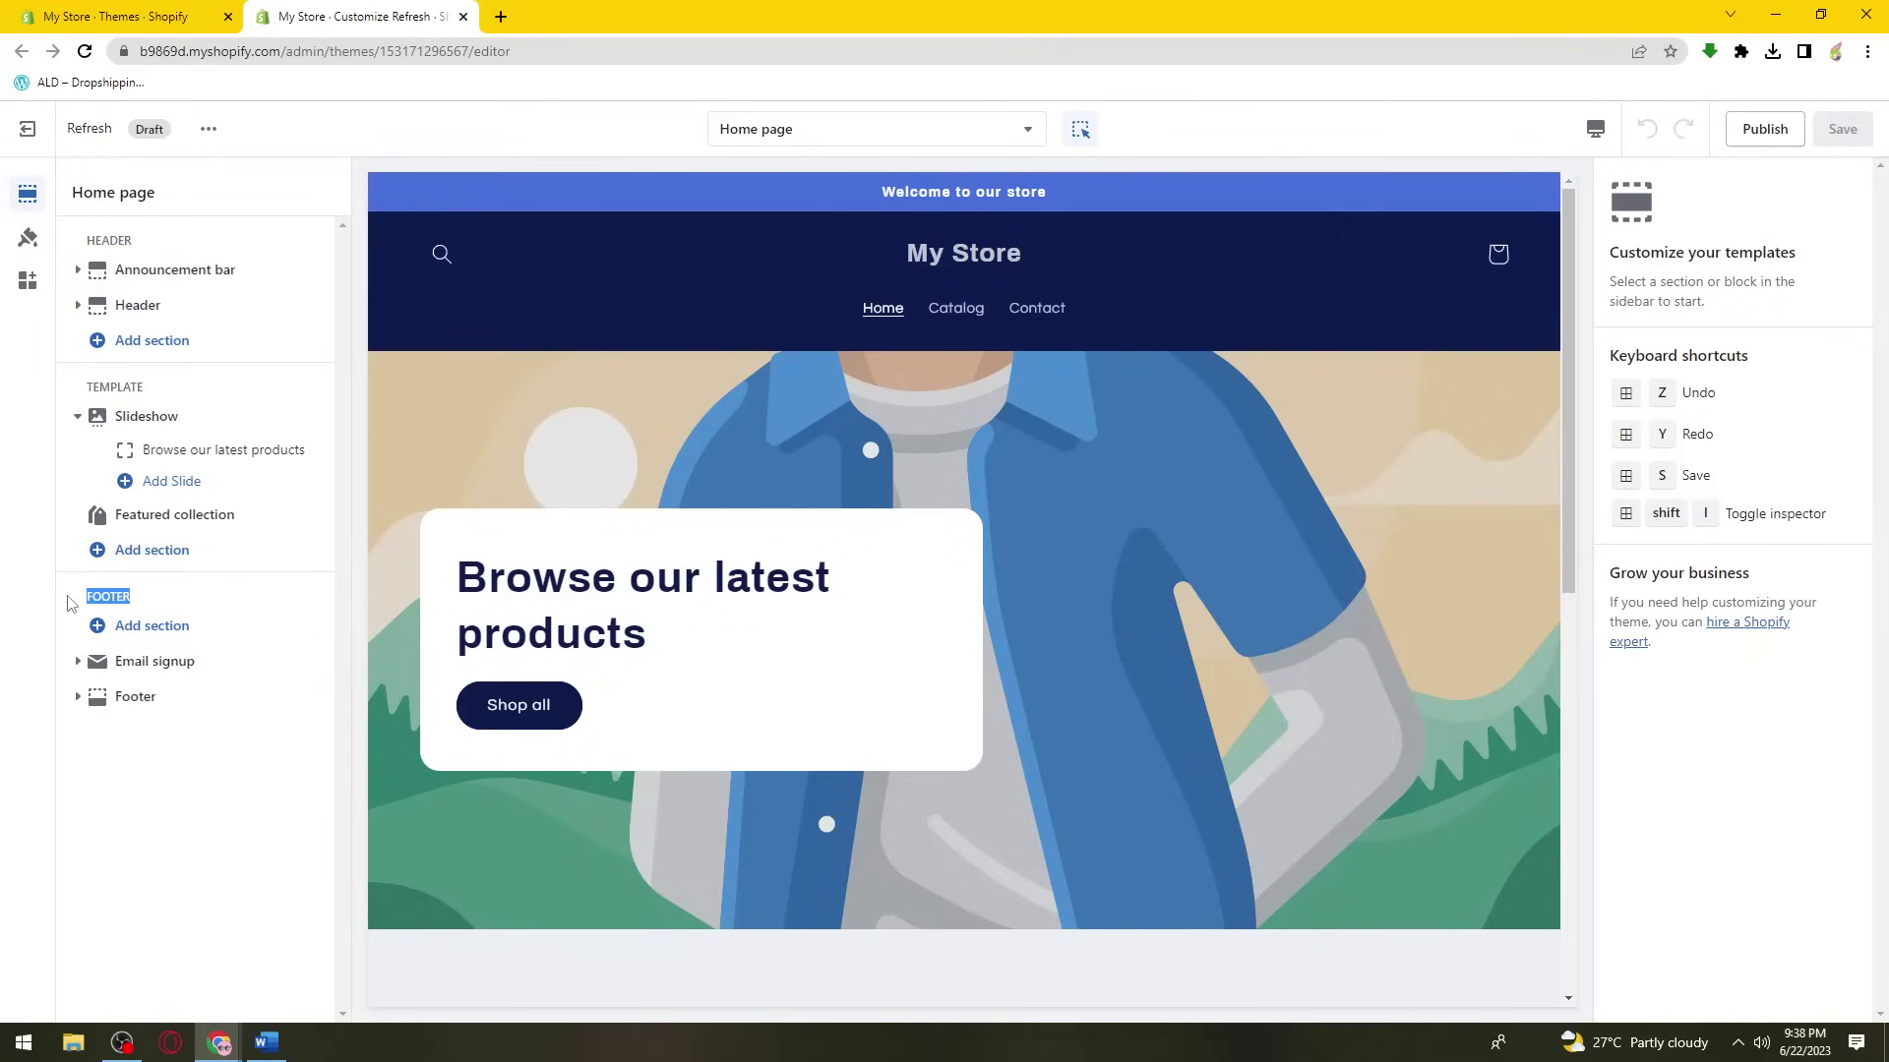
click(130, 596)
- Set the announcement text in the announcement bar to "Sample" and check the link destinations offered for it
click(143, 269)
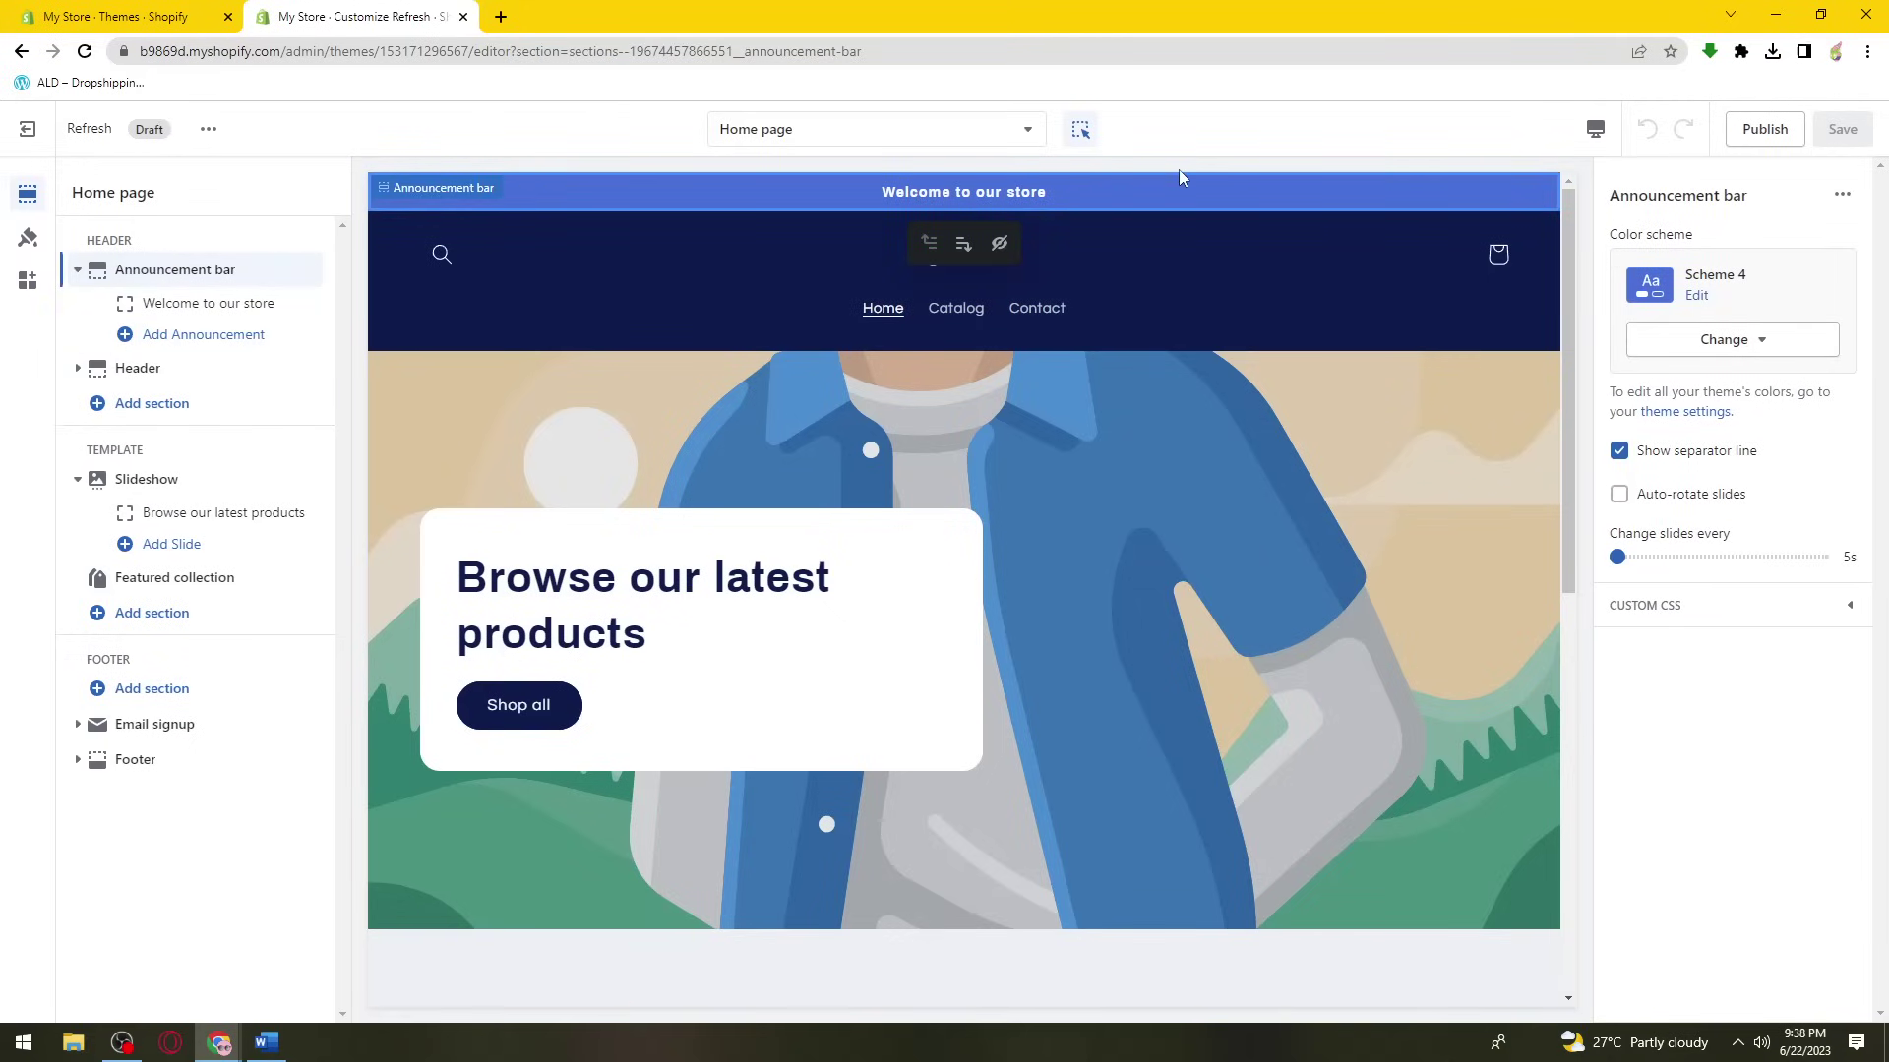
click(263, 304)
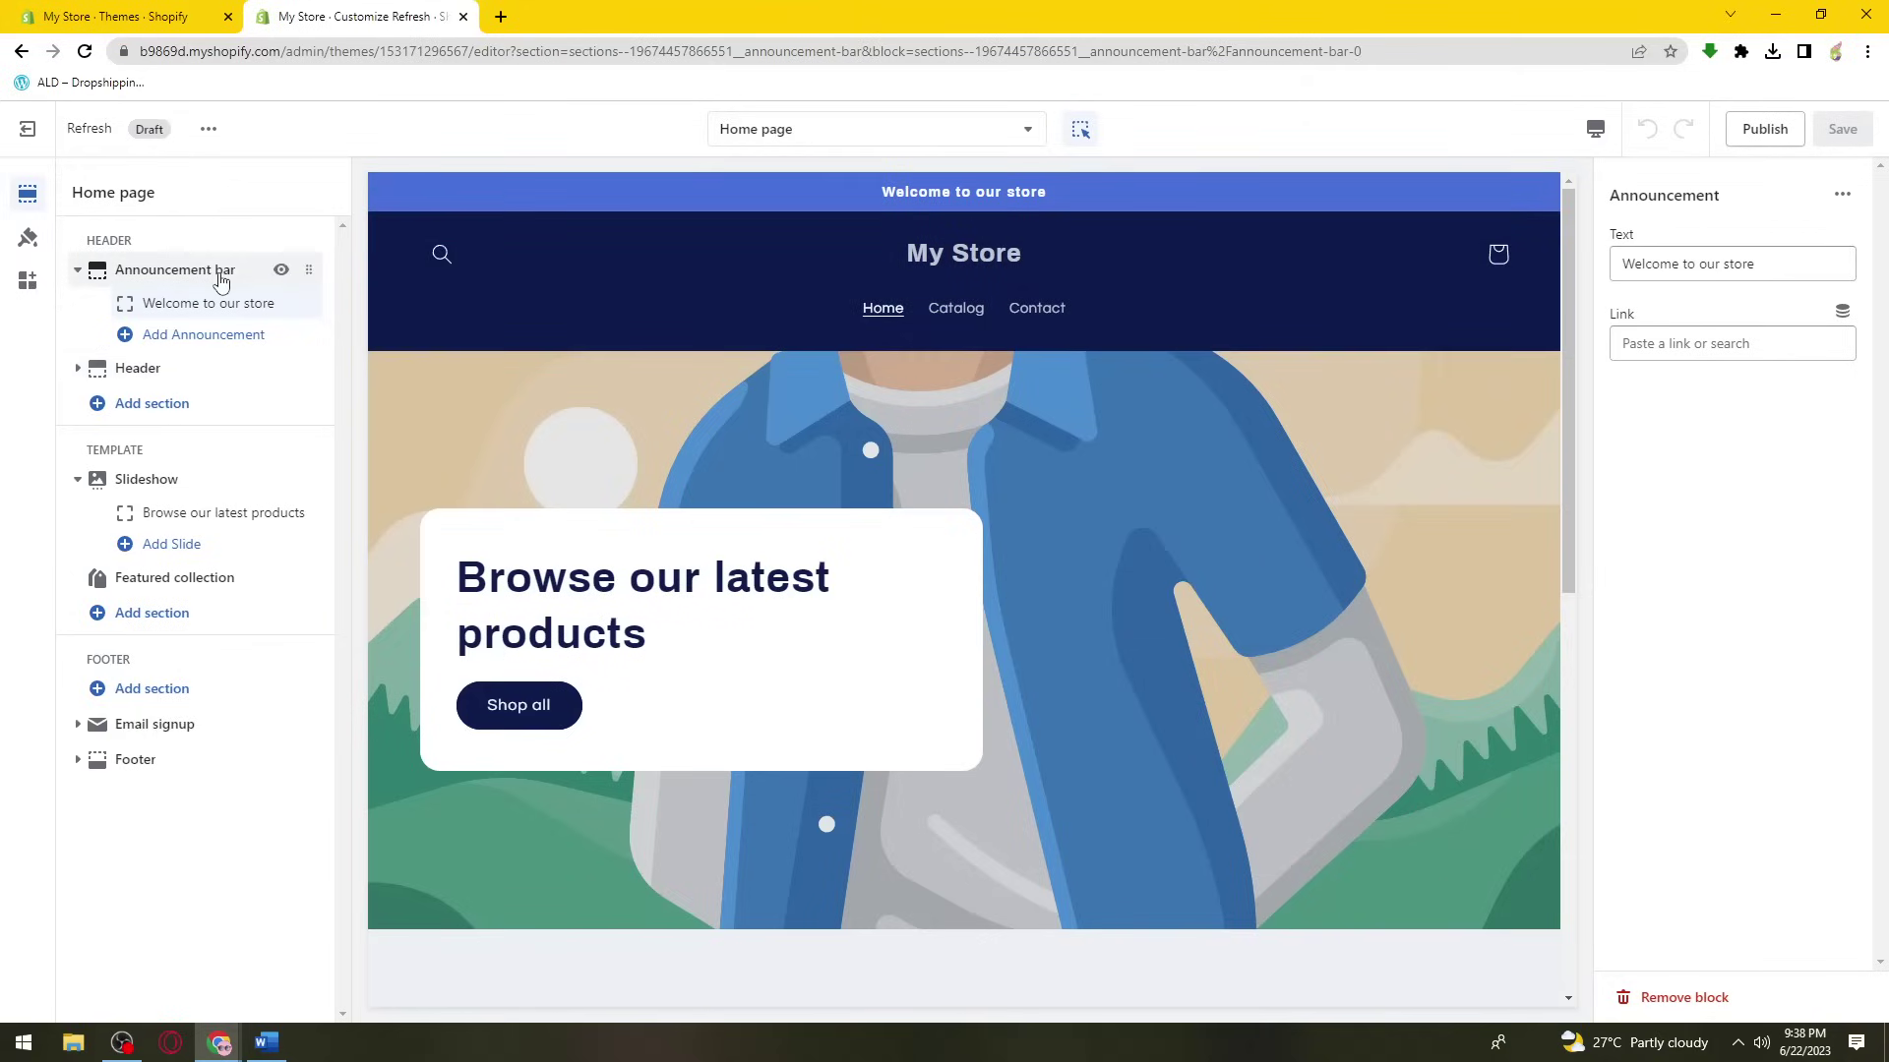
click(1811, 268)
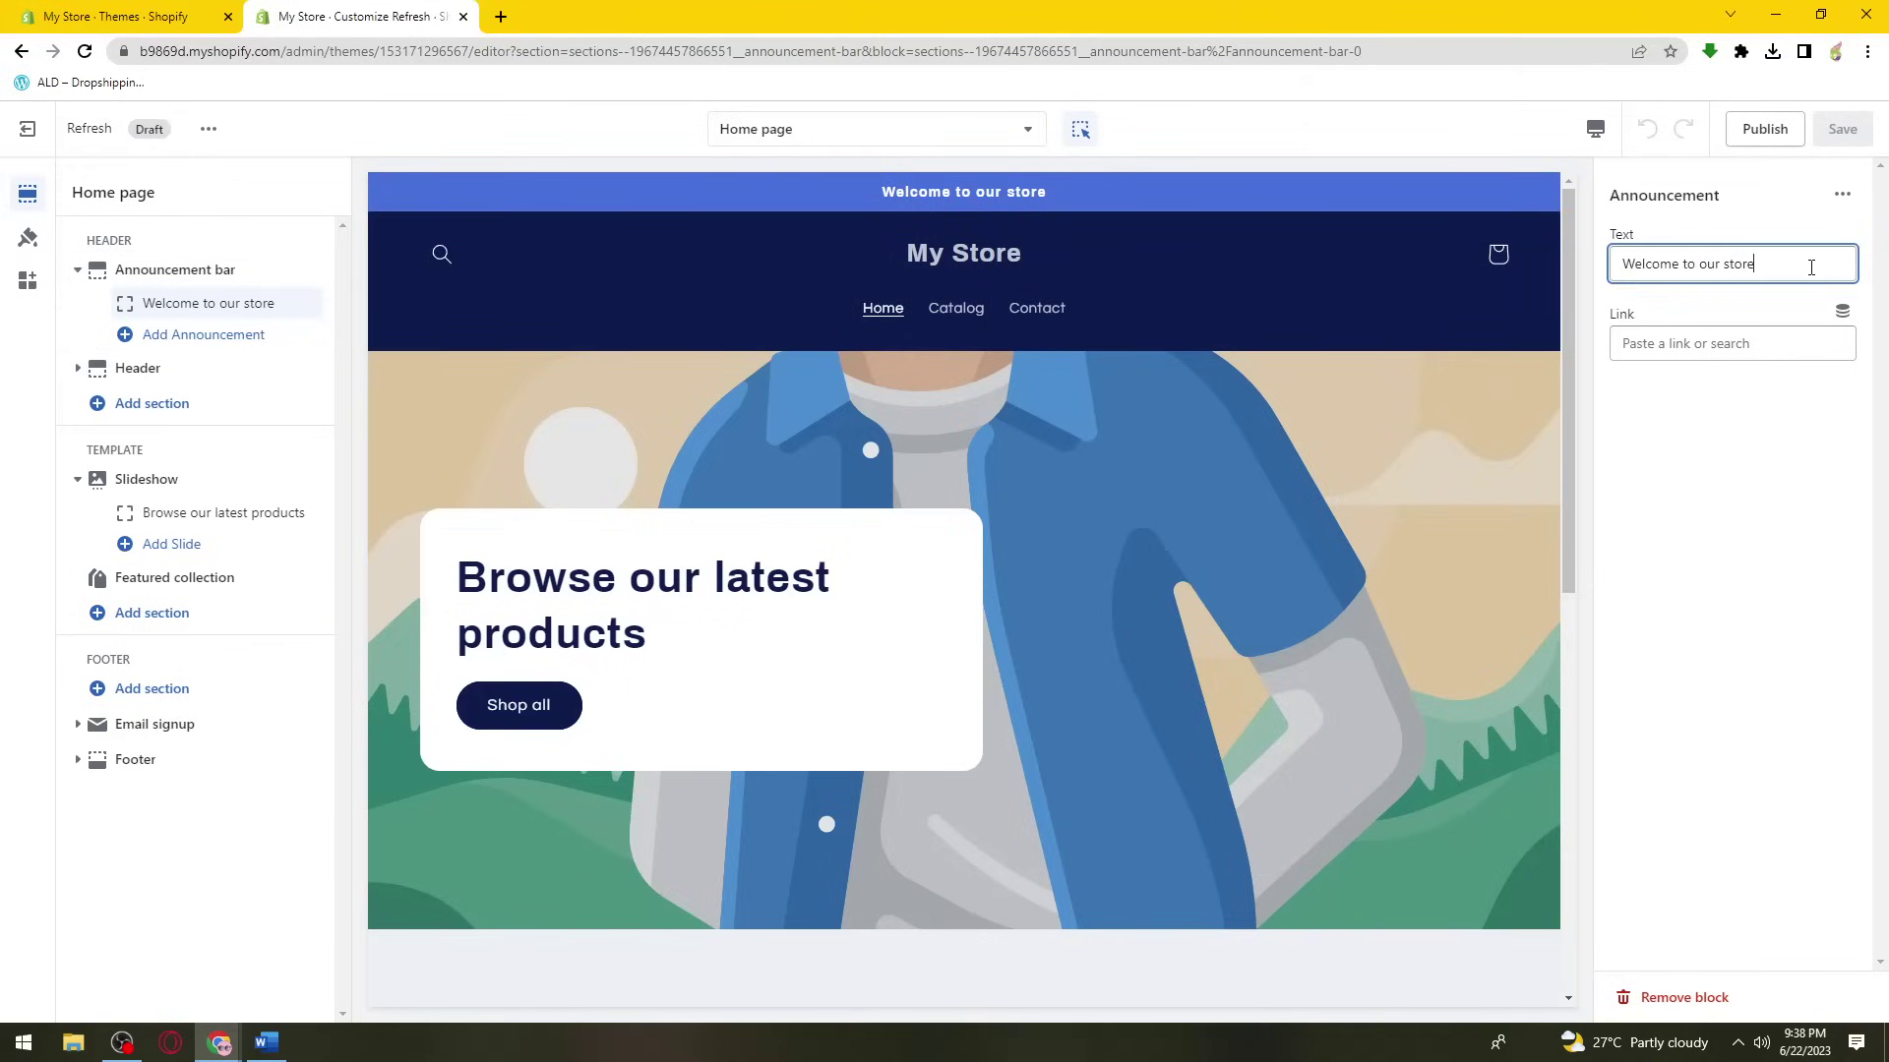
drag(1726, 266, 1644, 238)
double_click(1730, 270)
key(BackSpace)
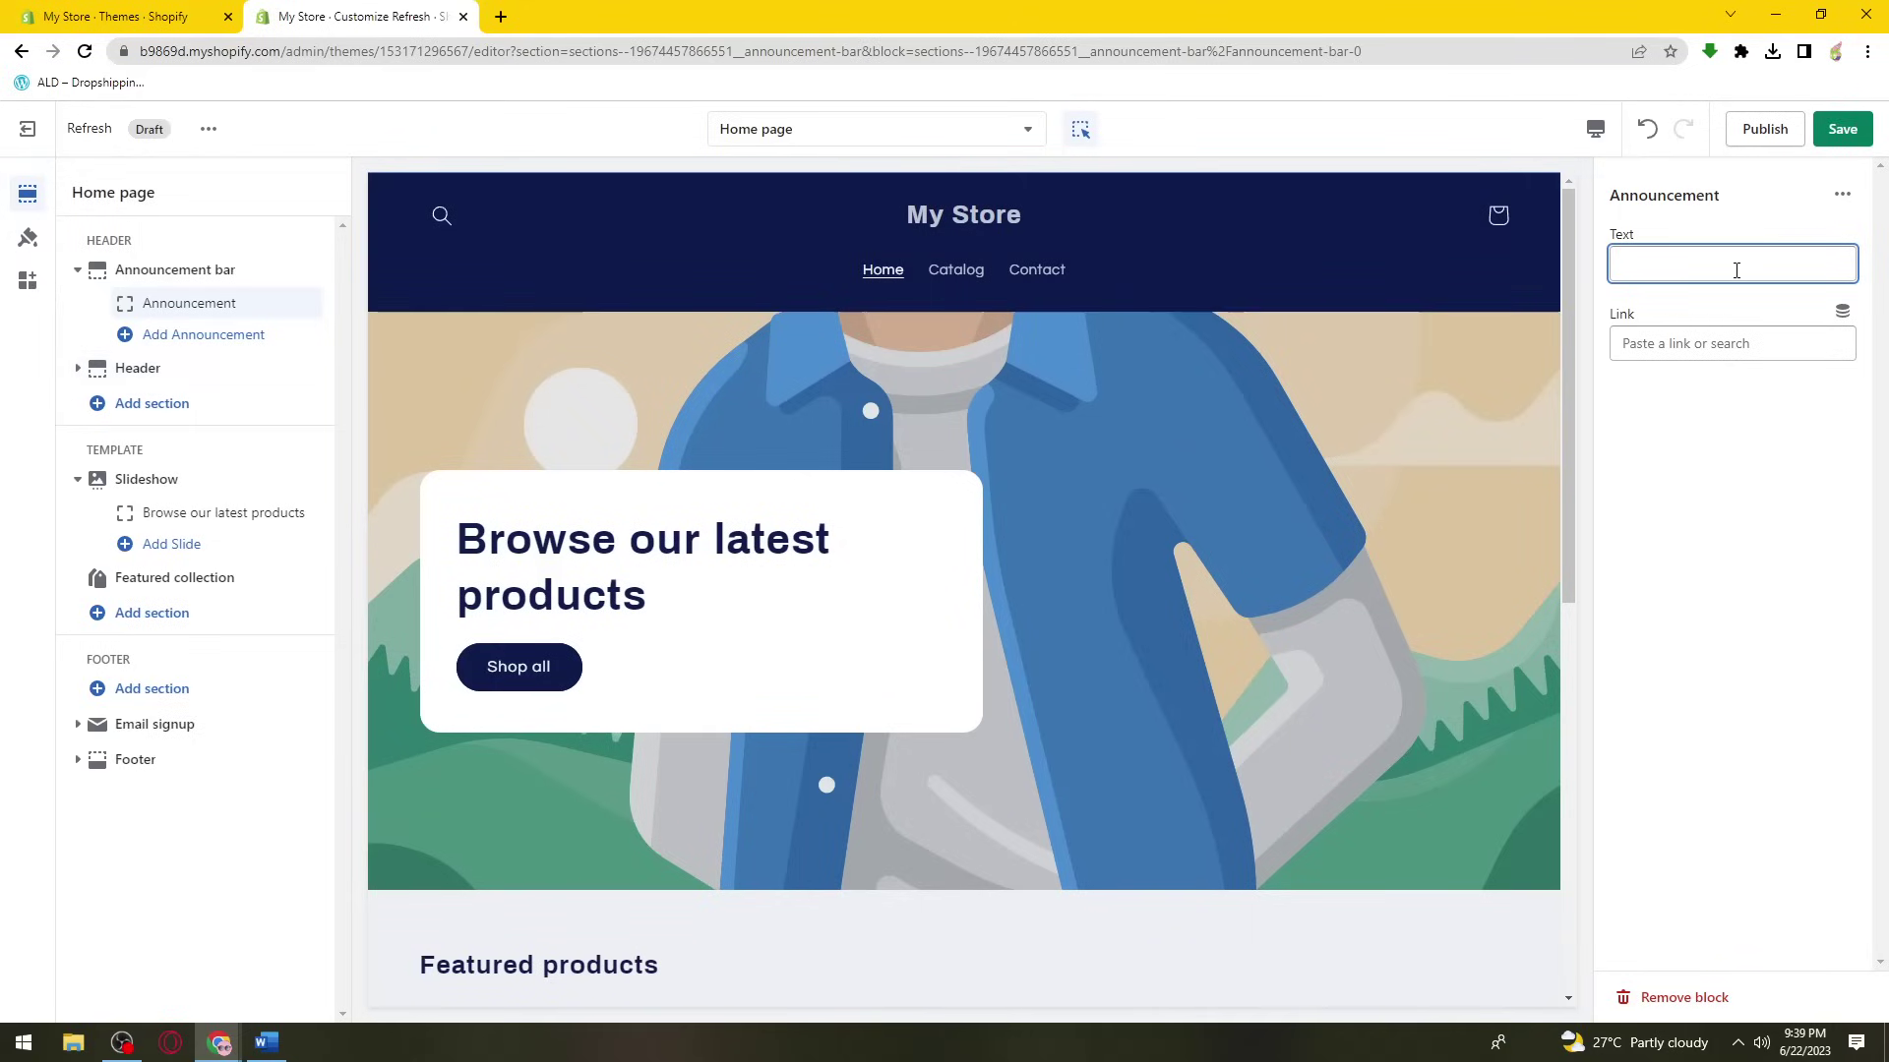
text(Sample)
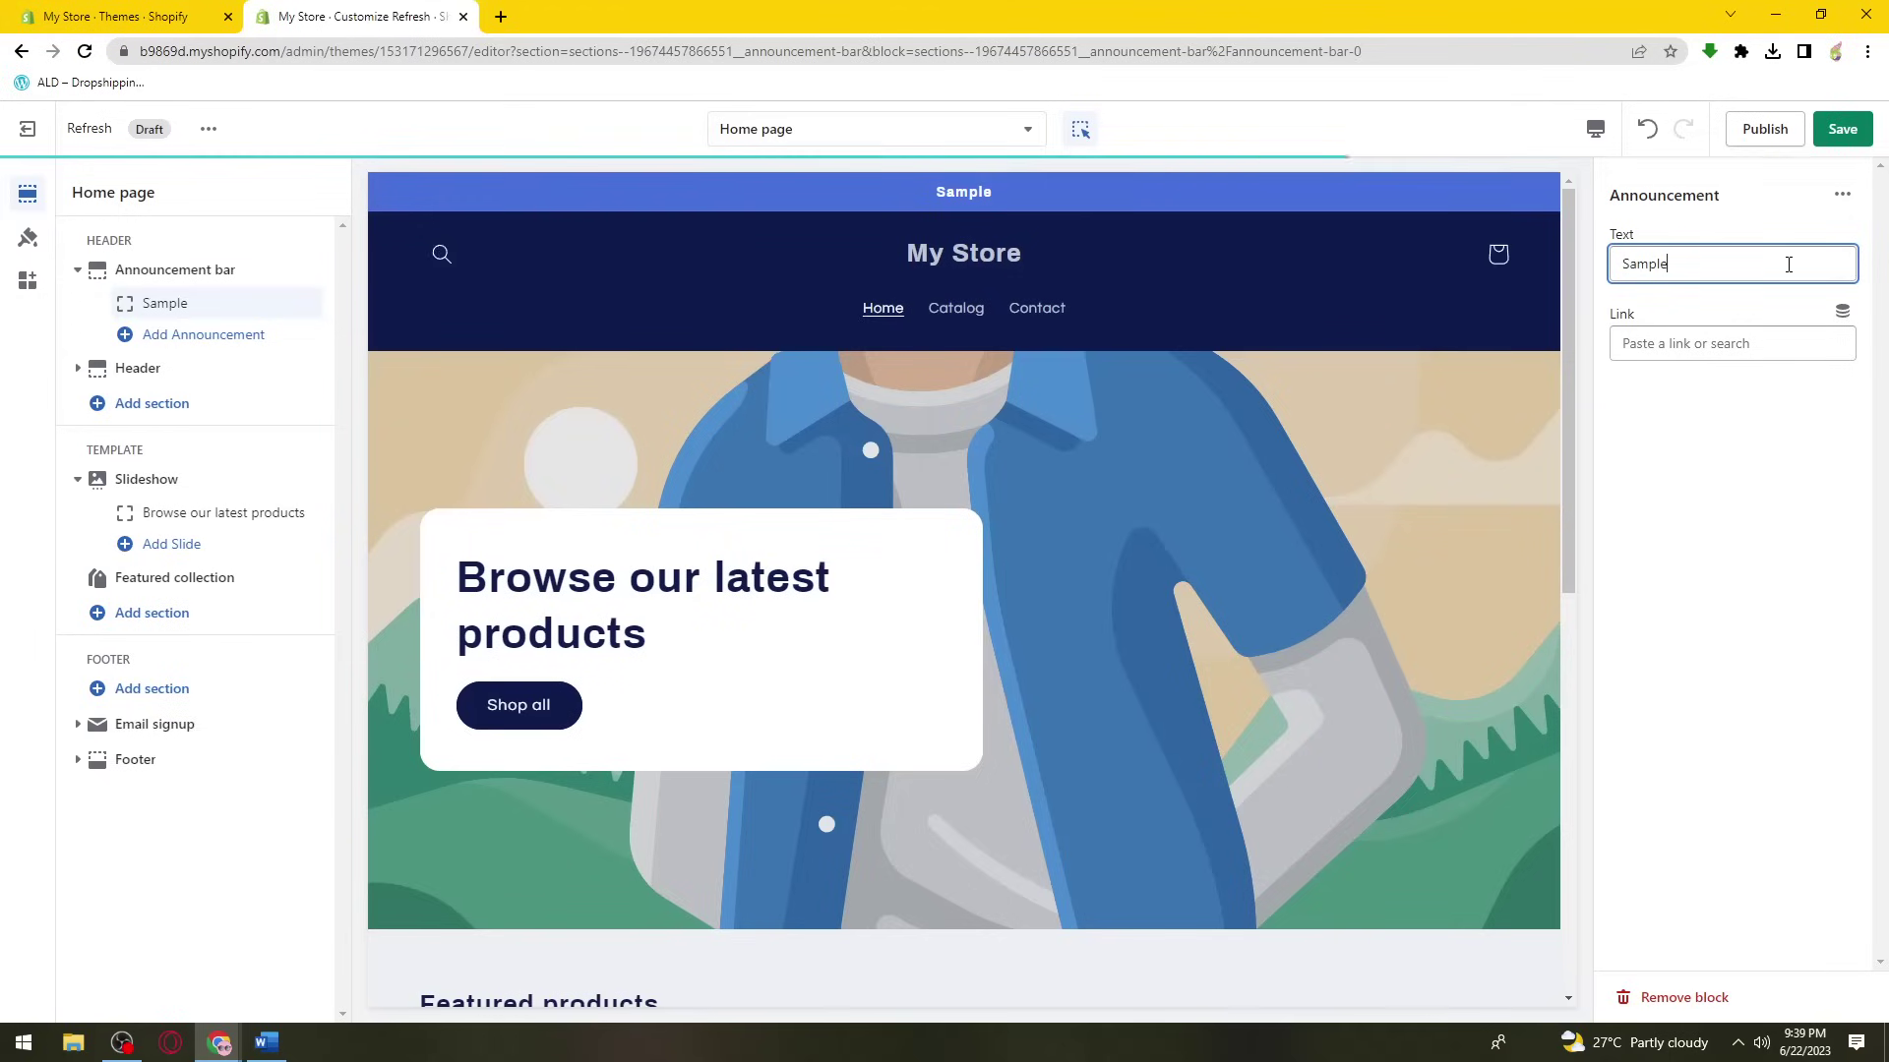
click(1689, 345)
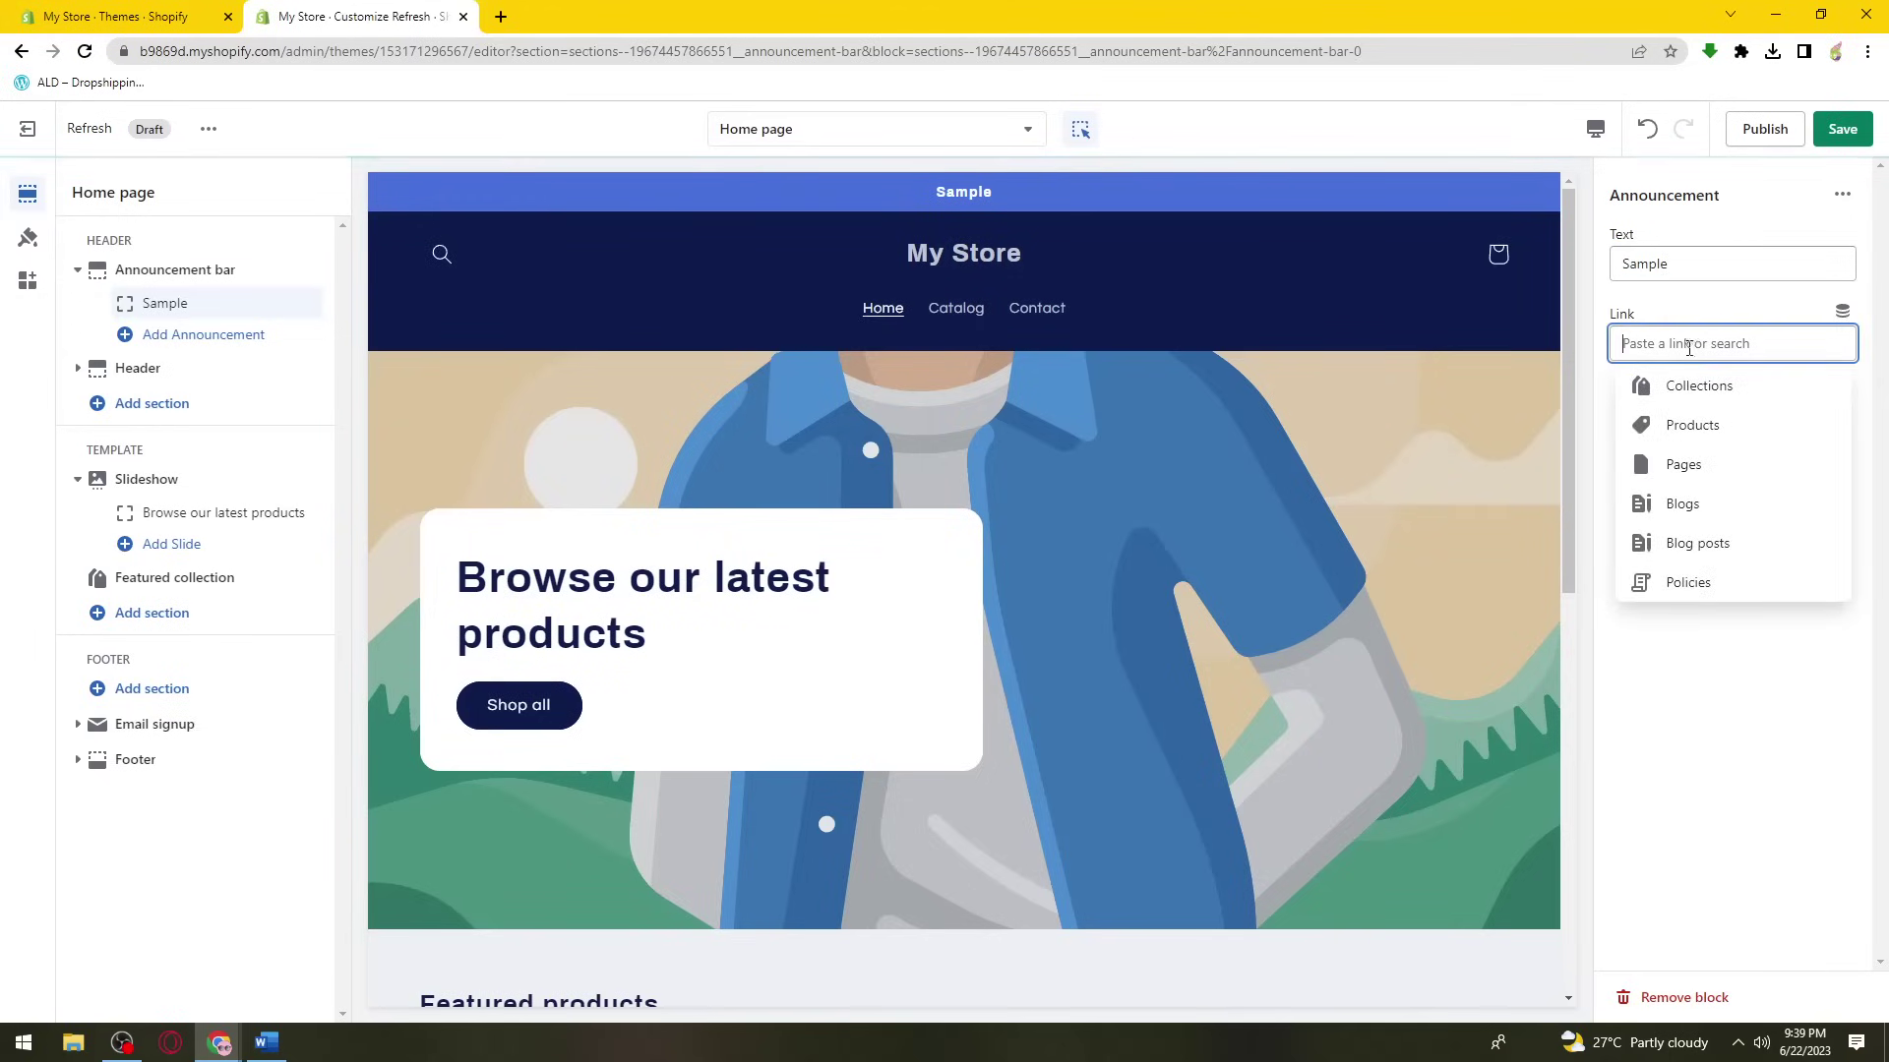
click(1709, 341)
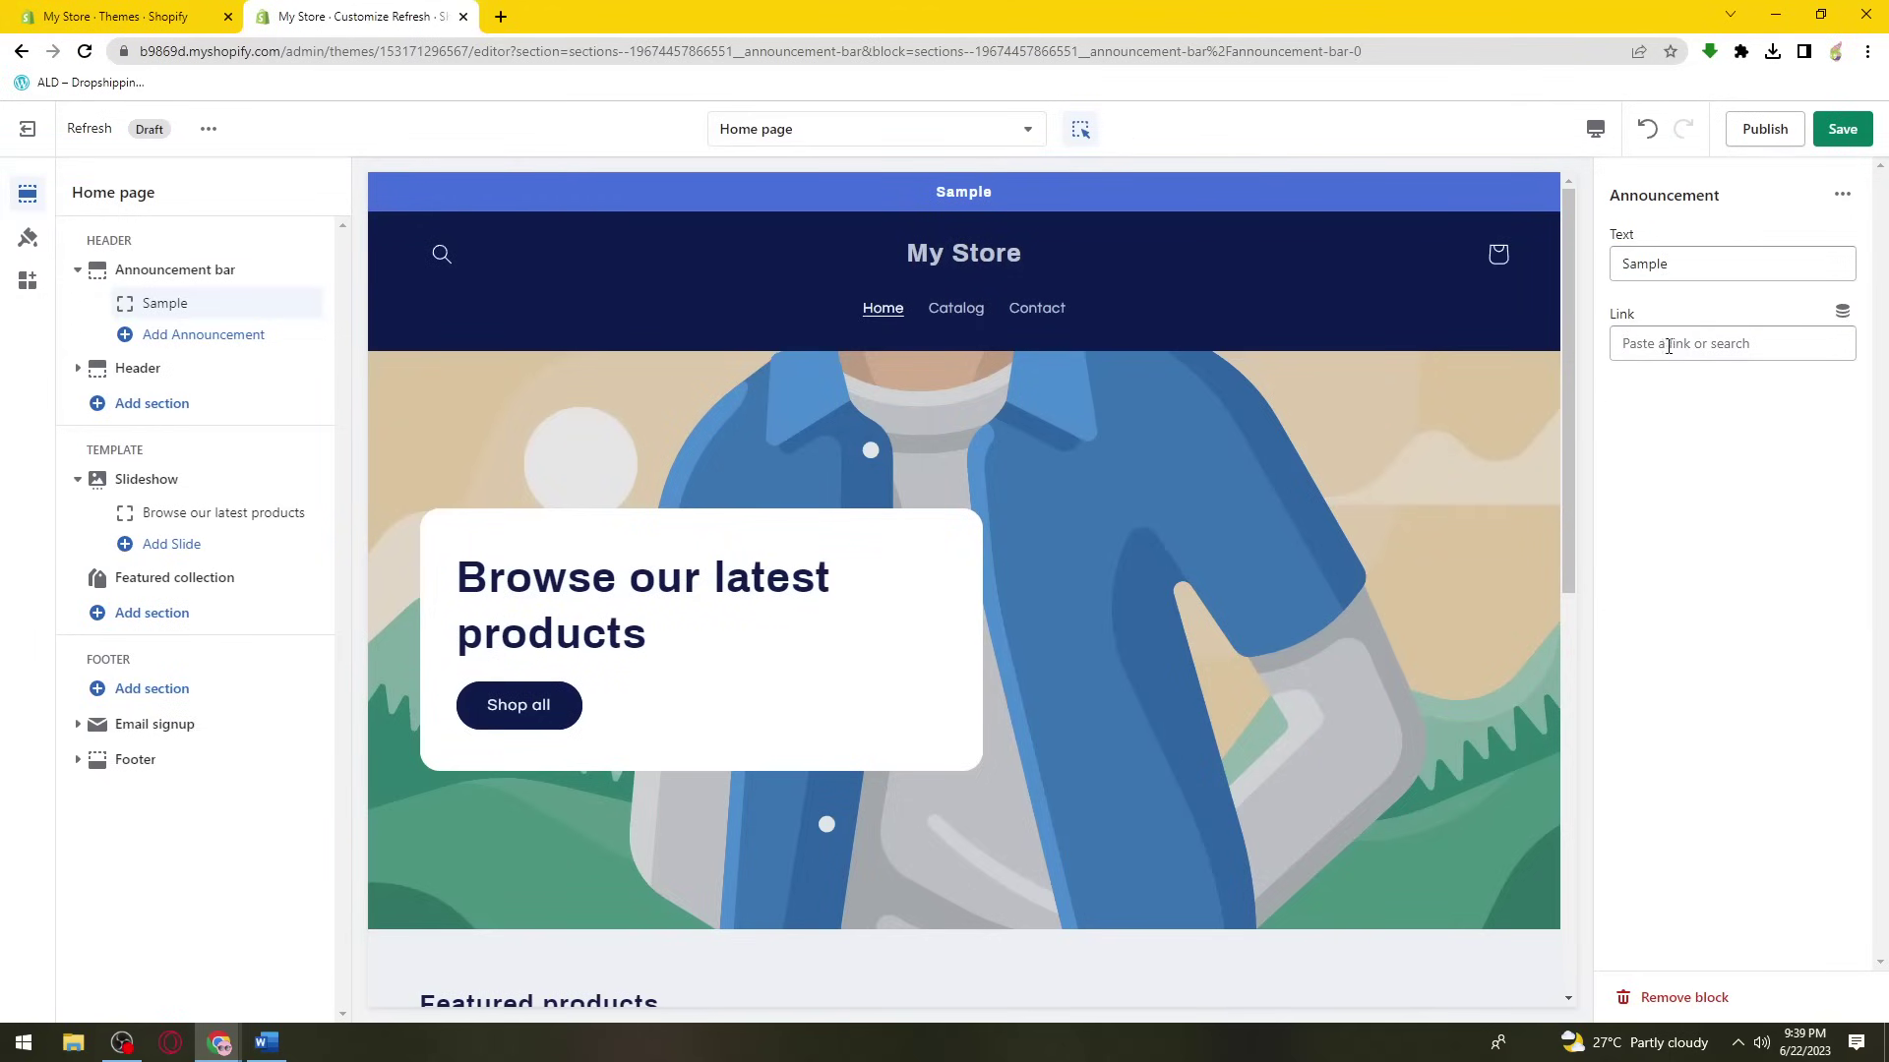
- Check the link destinations offered for the announcement and set its text to "Sample 1"
click(1722, 358)
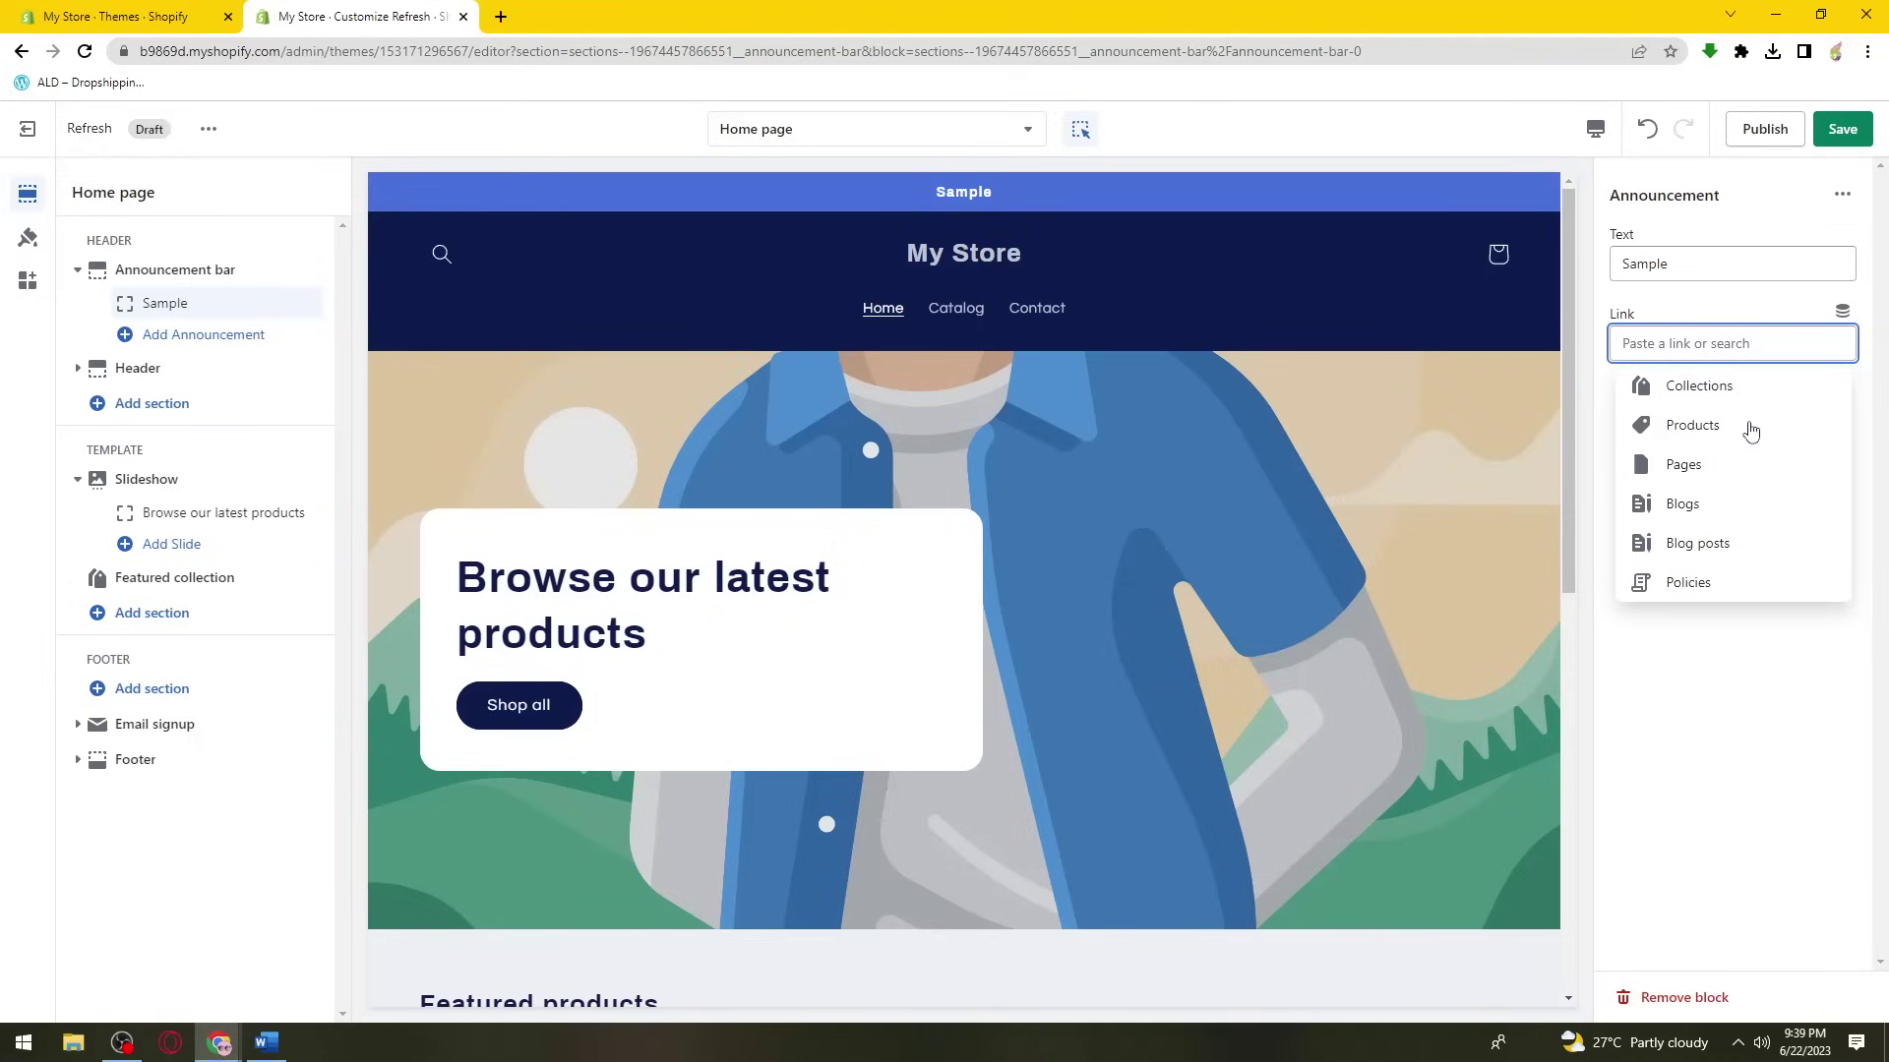
click(1828, 694)
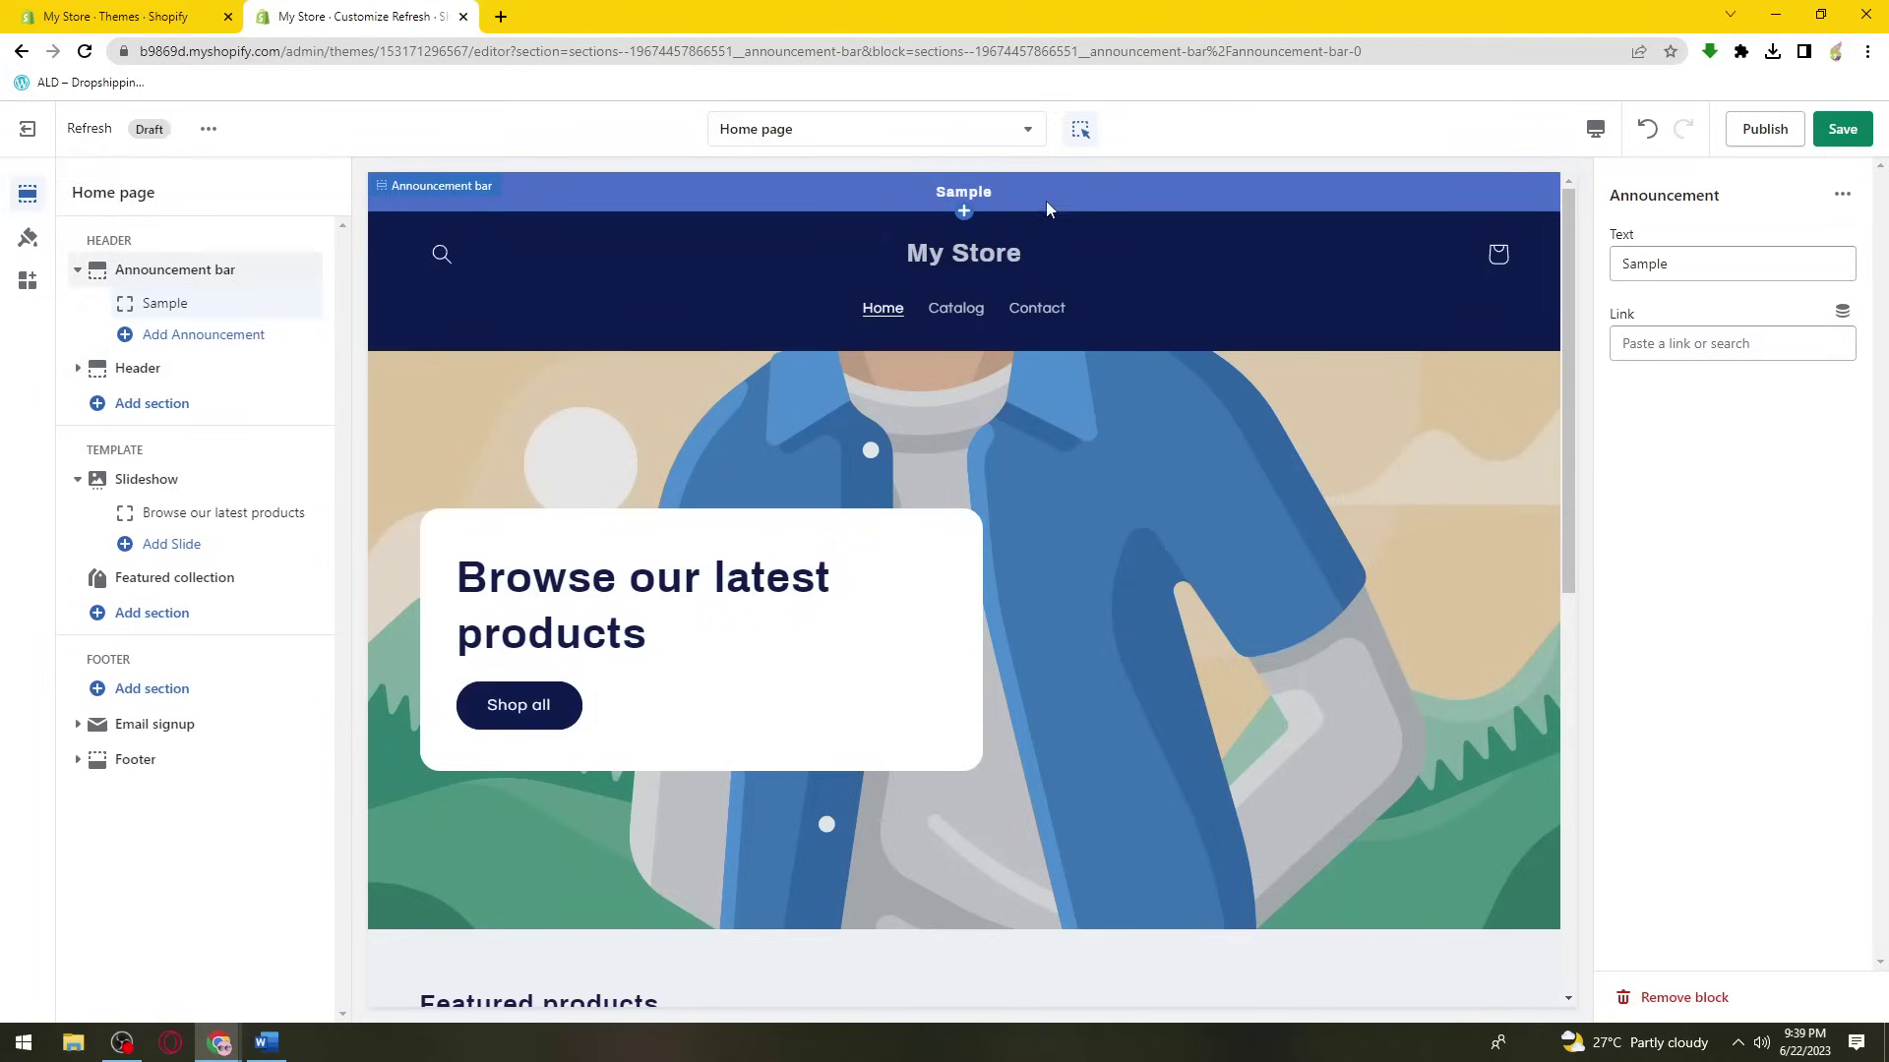
click(1698, 258)
text(1)
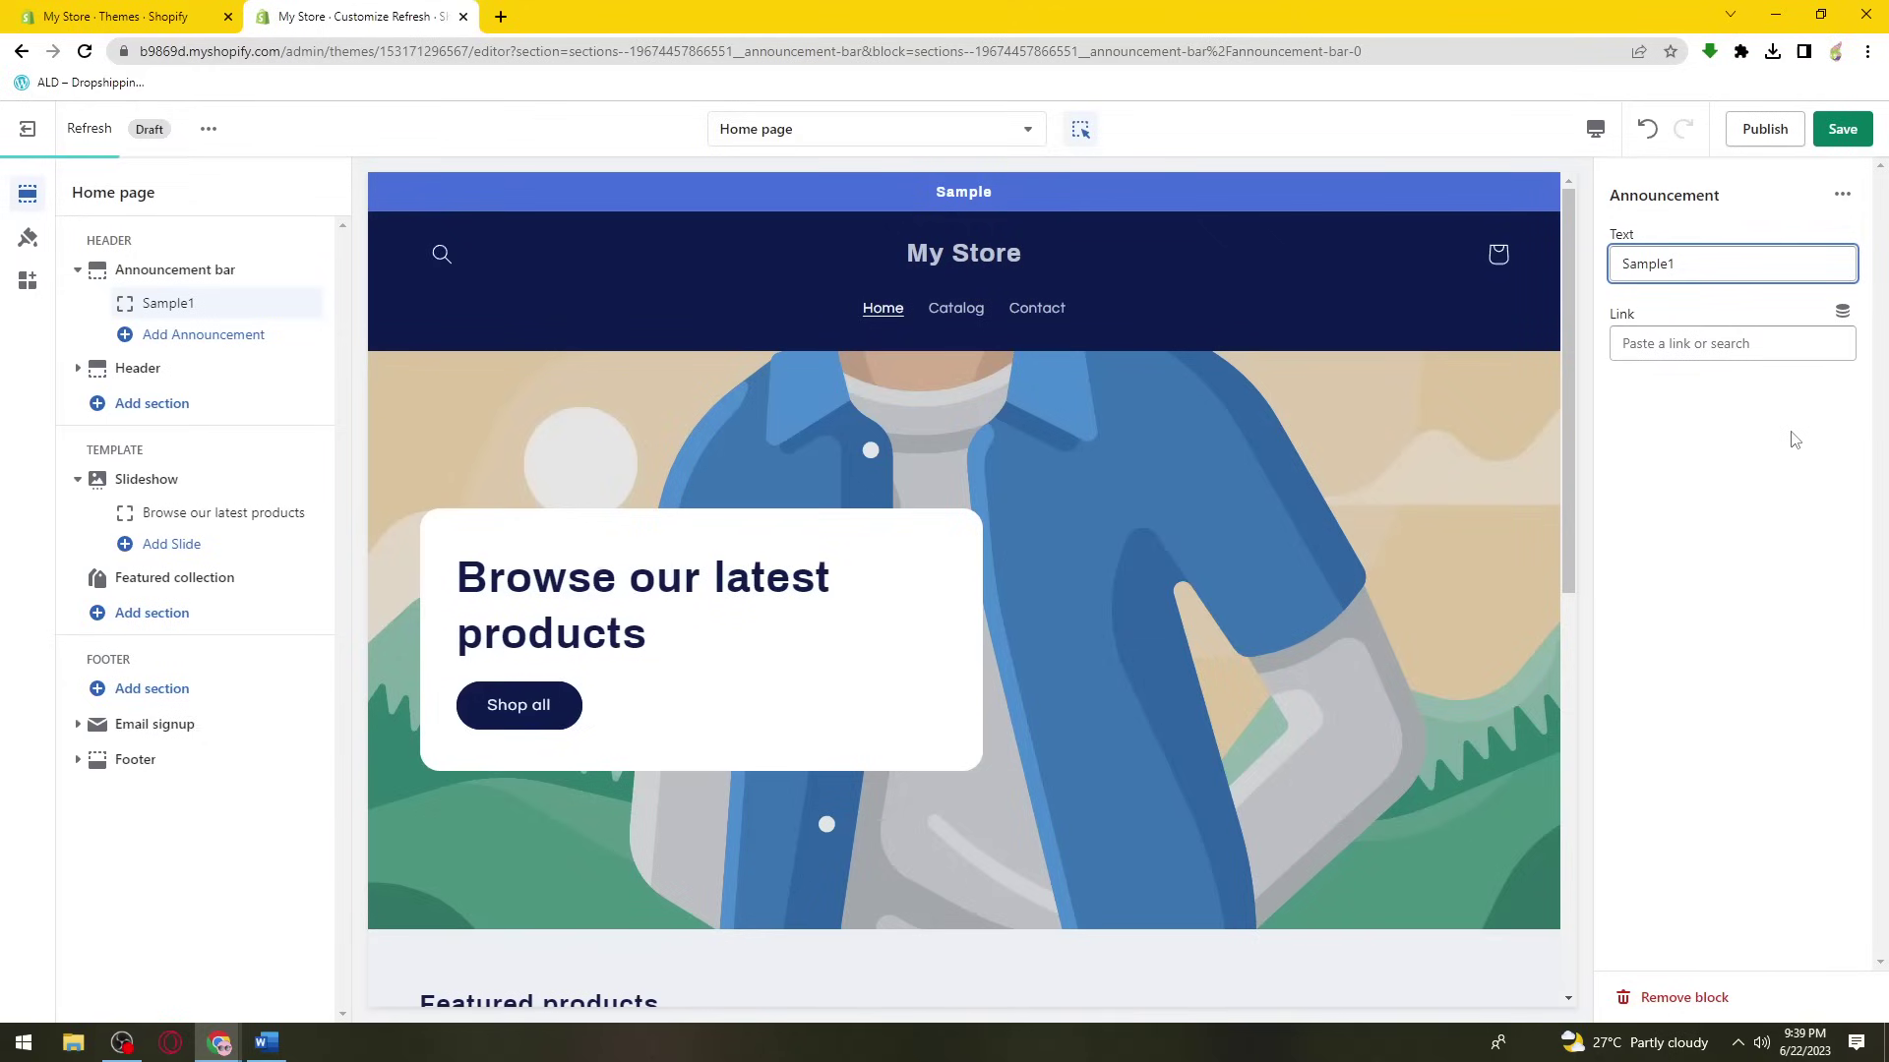
key(BackSpace)
text(1)
click(1795, 439)
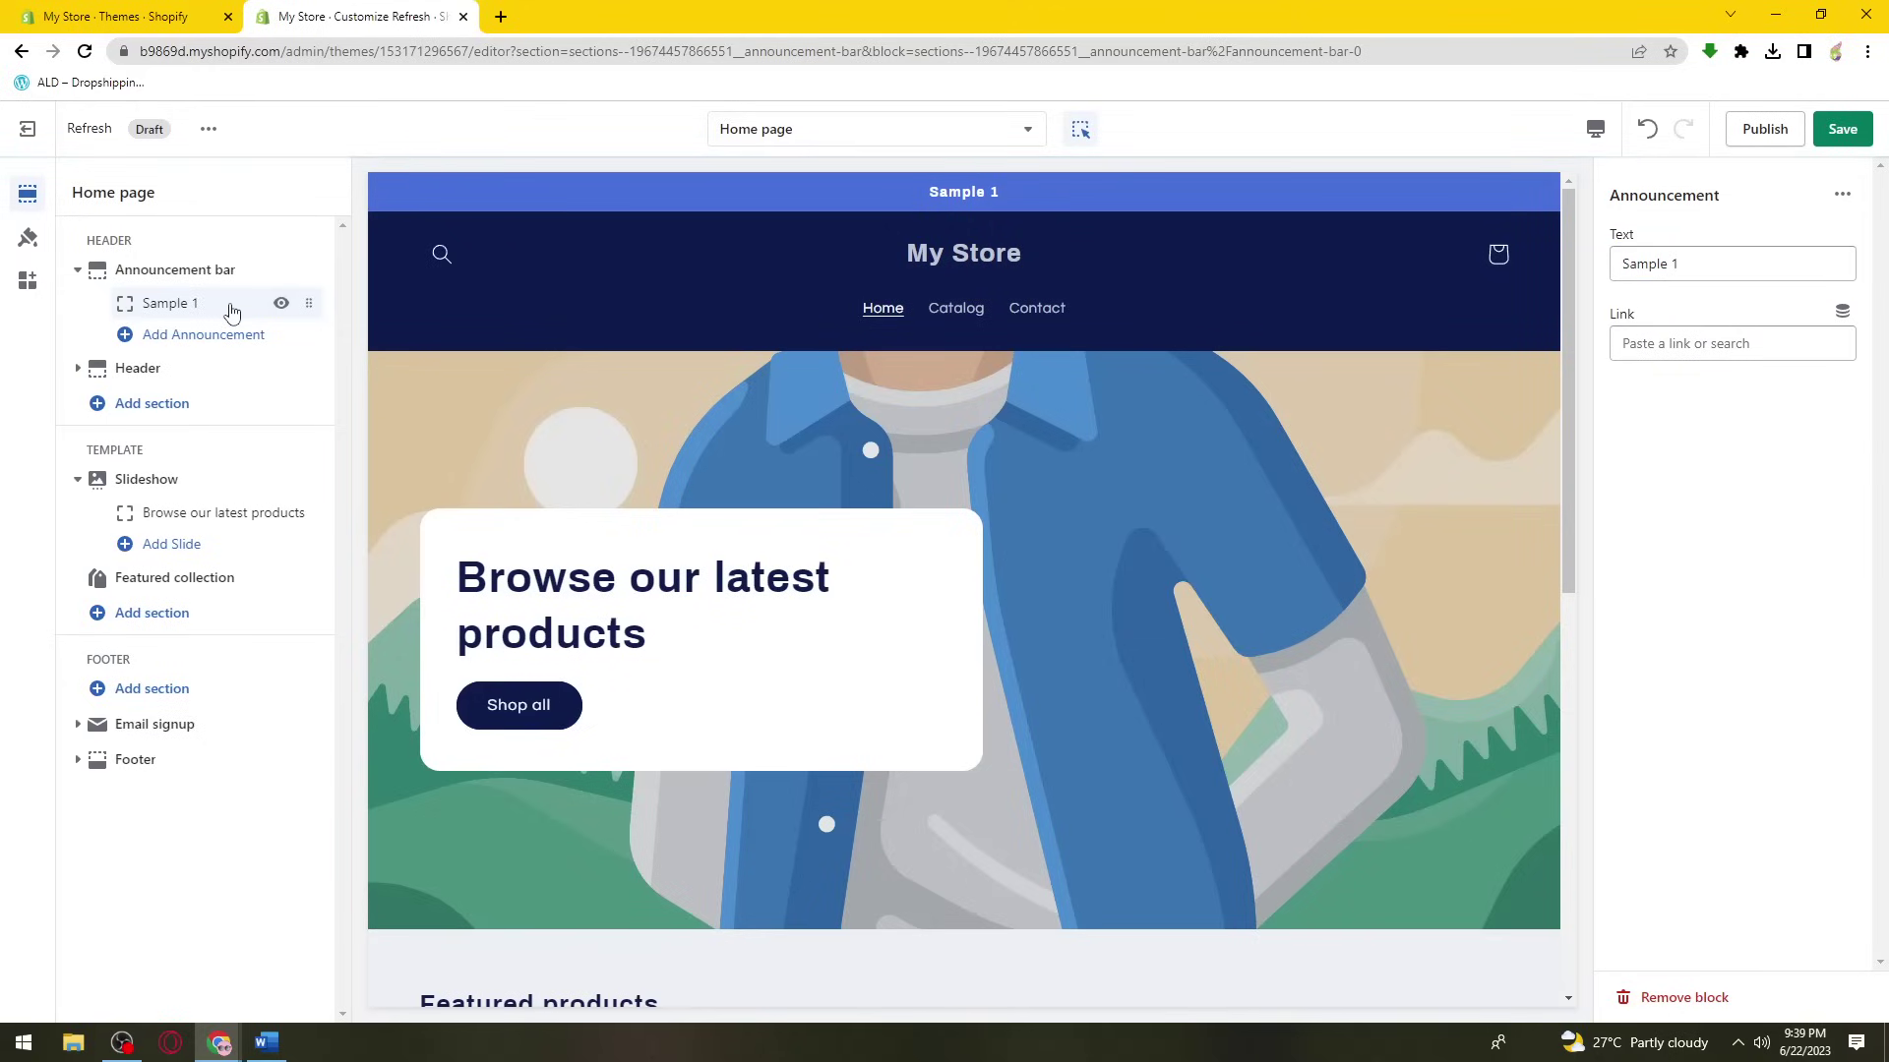
- Open the Header section's settings and review its options, including Desktop logo position and Menu
click(180, 381)
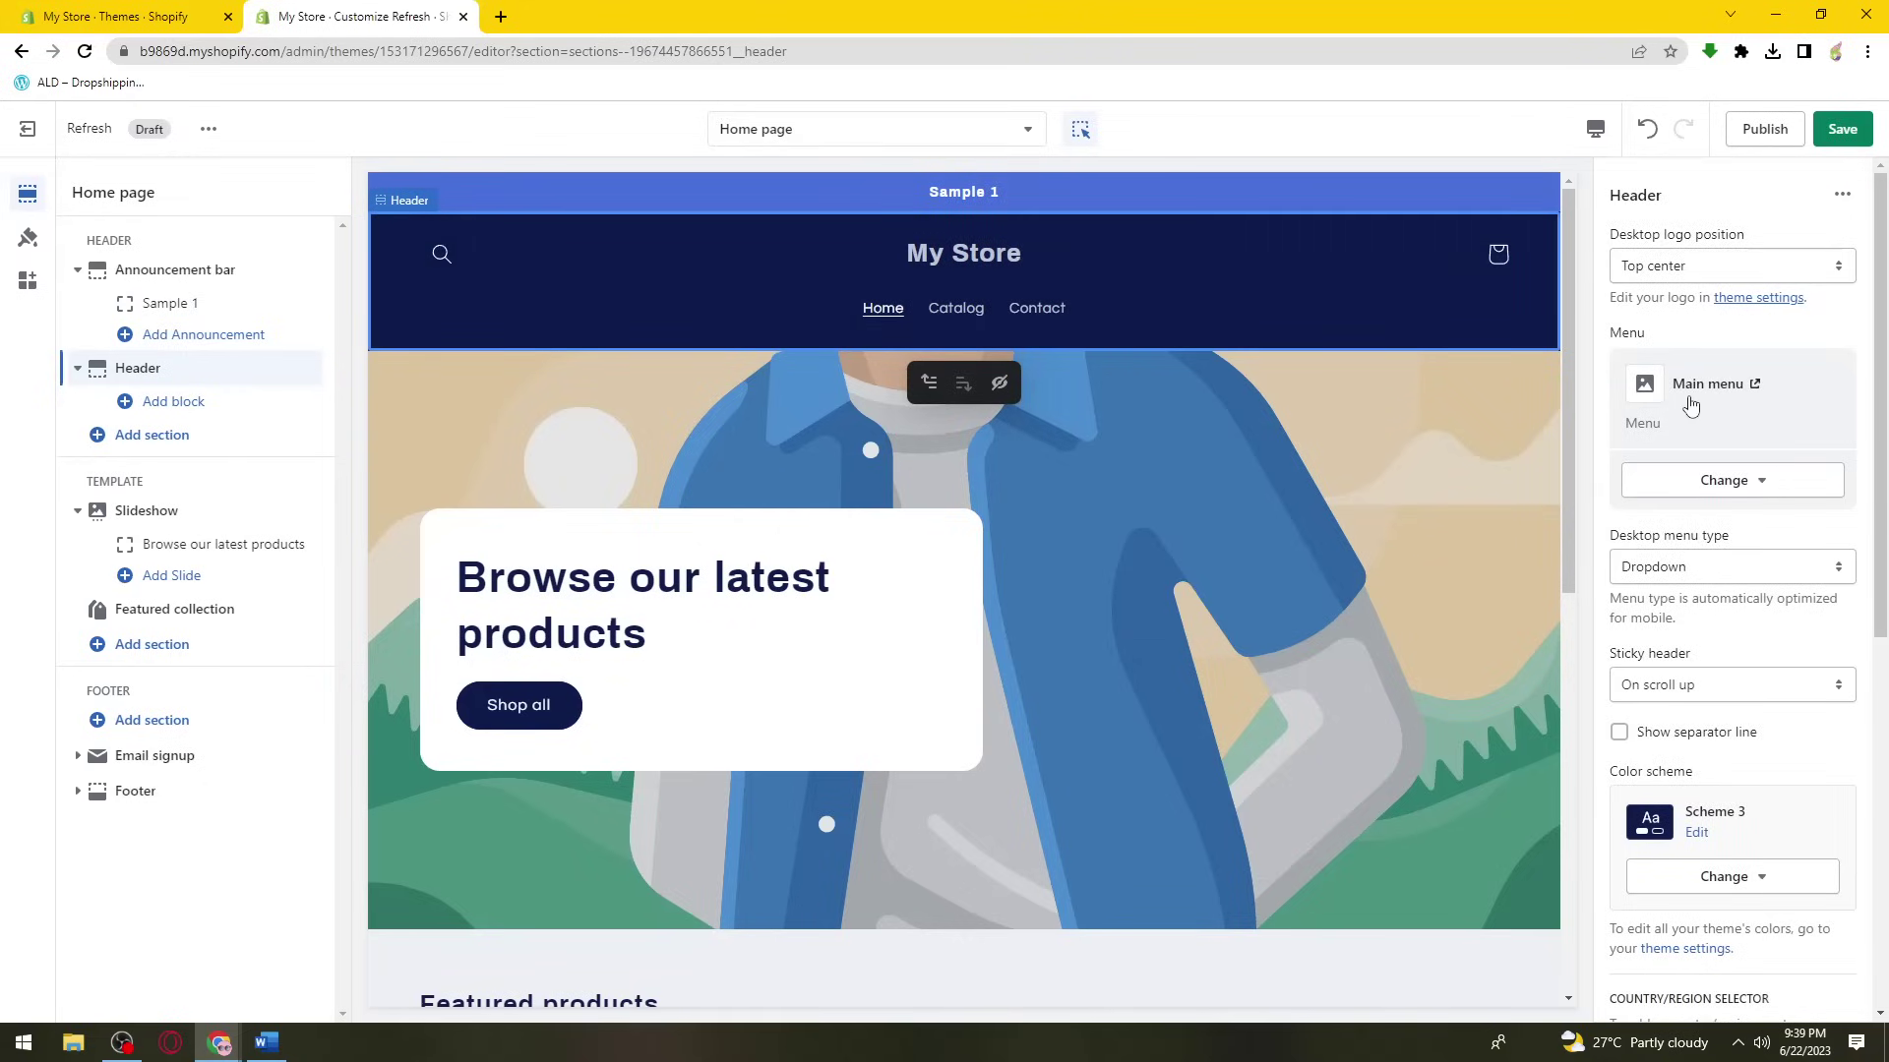
scroll(1693, 423, down, 7)
scroll(1694, 423, up, 7)
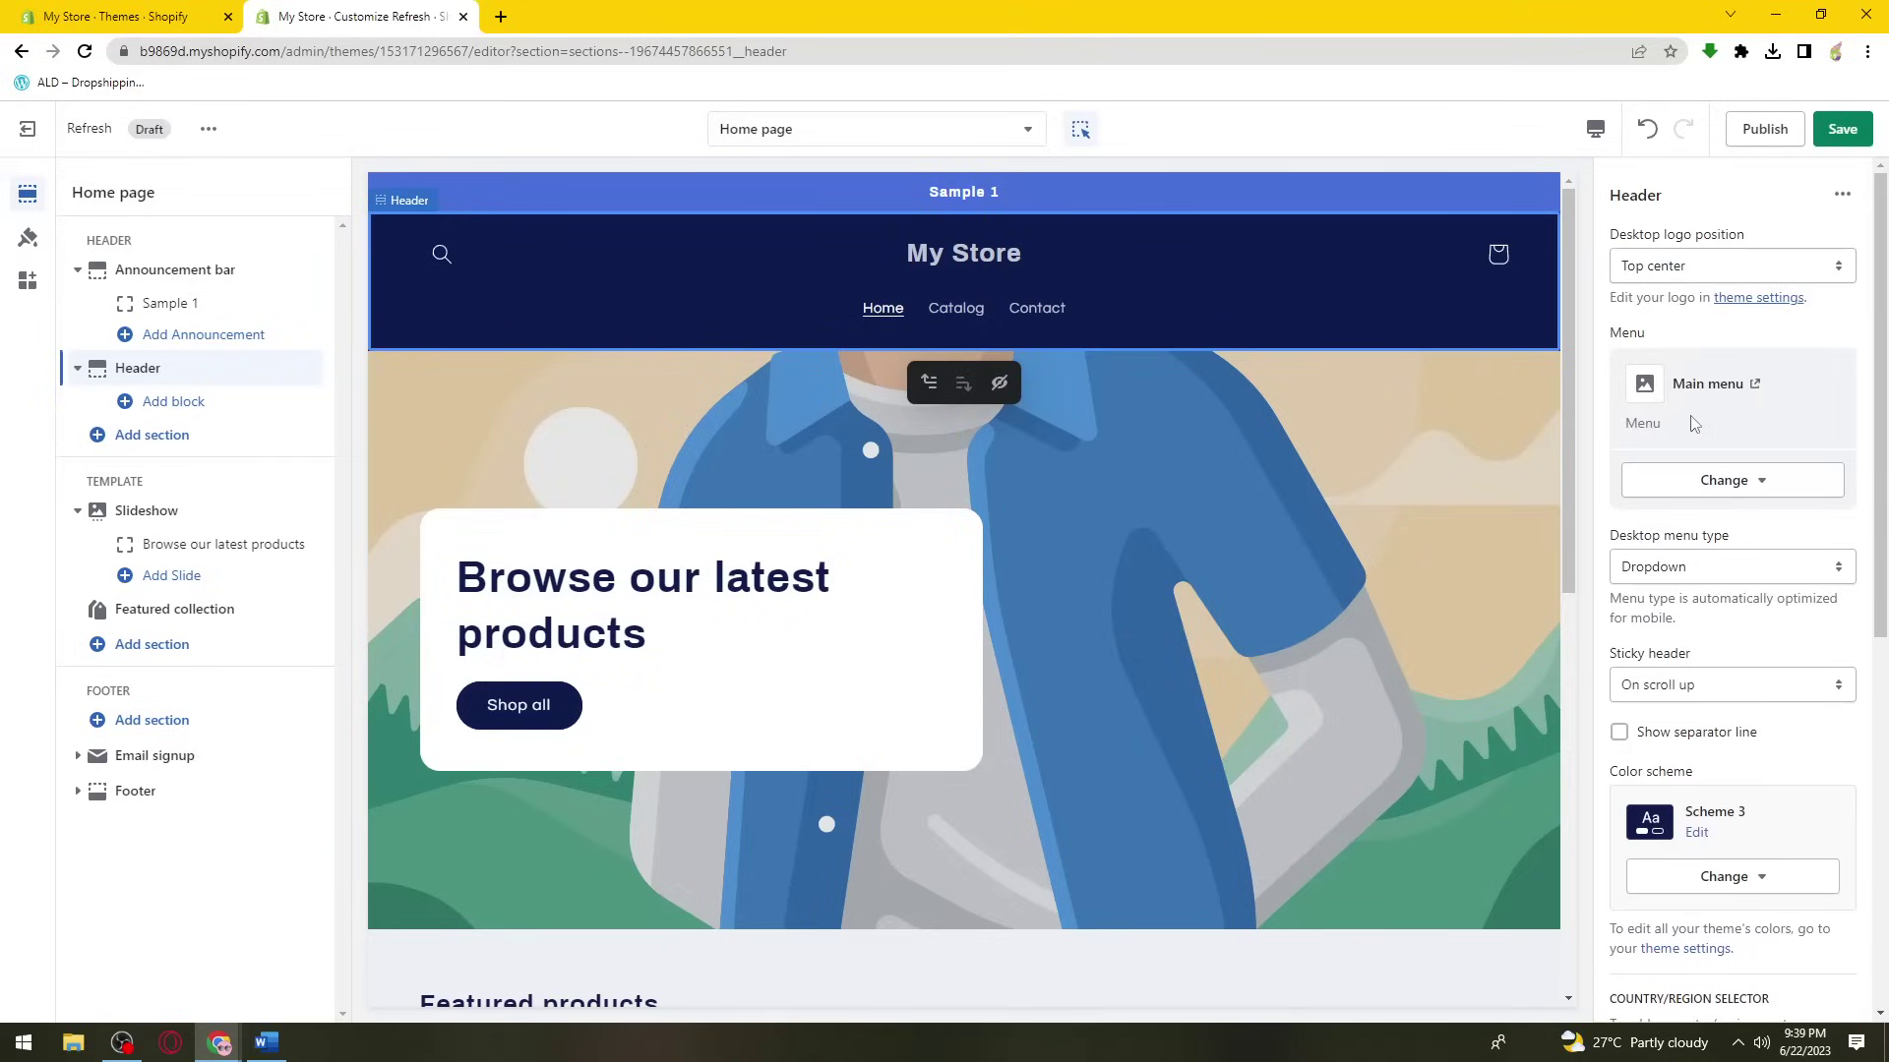
click(1699, 276)
click(1688, 258)
drag(1618, 236, 1770, 241)
click(1770, 242)
scroll(1806, 295, down, 1)
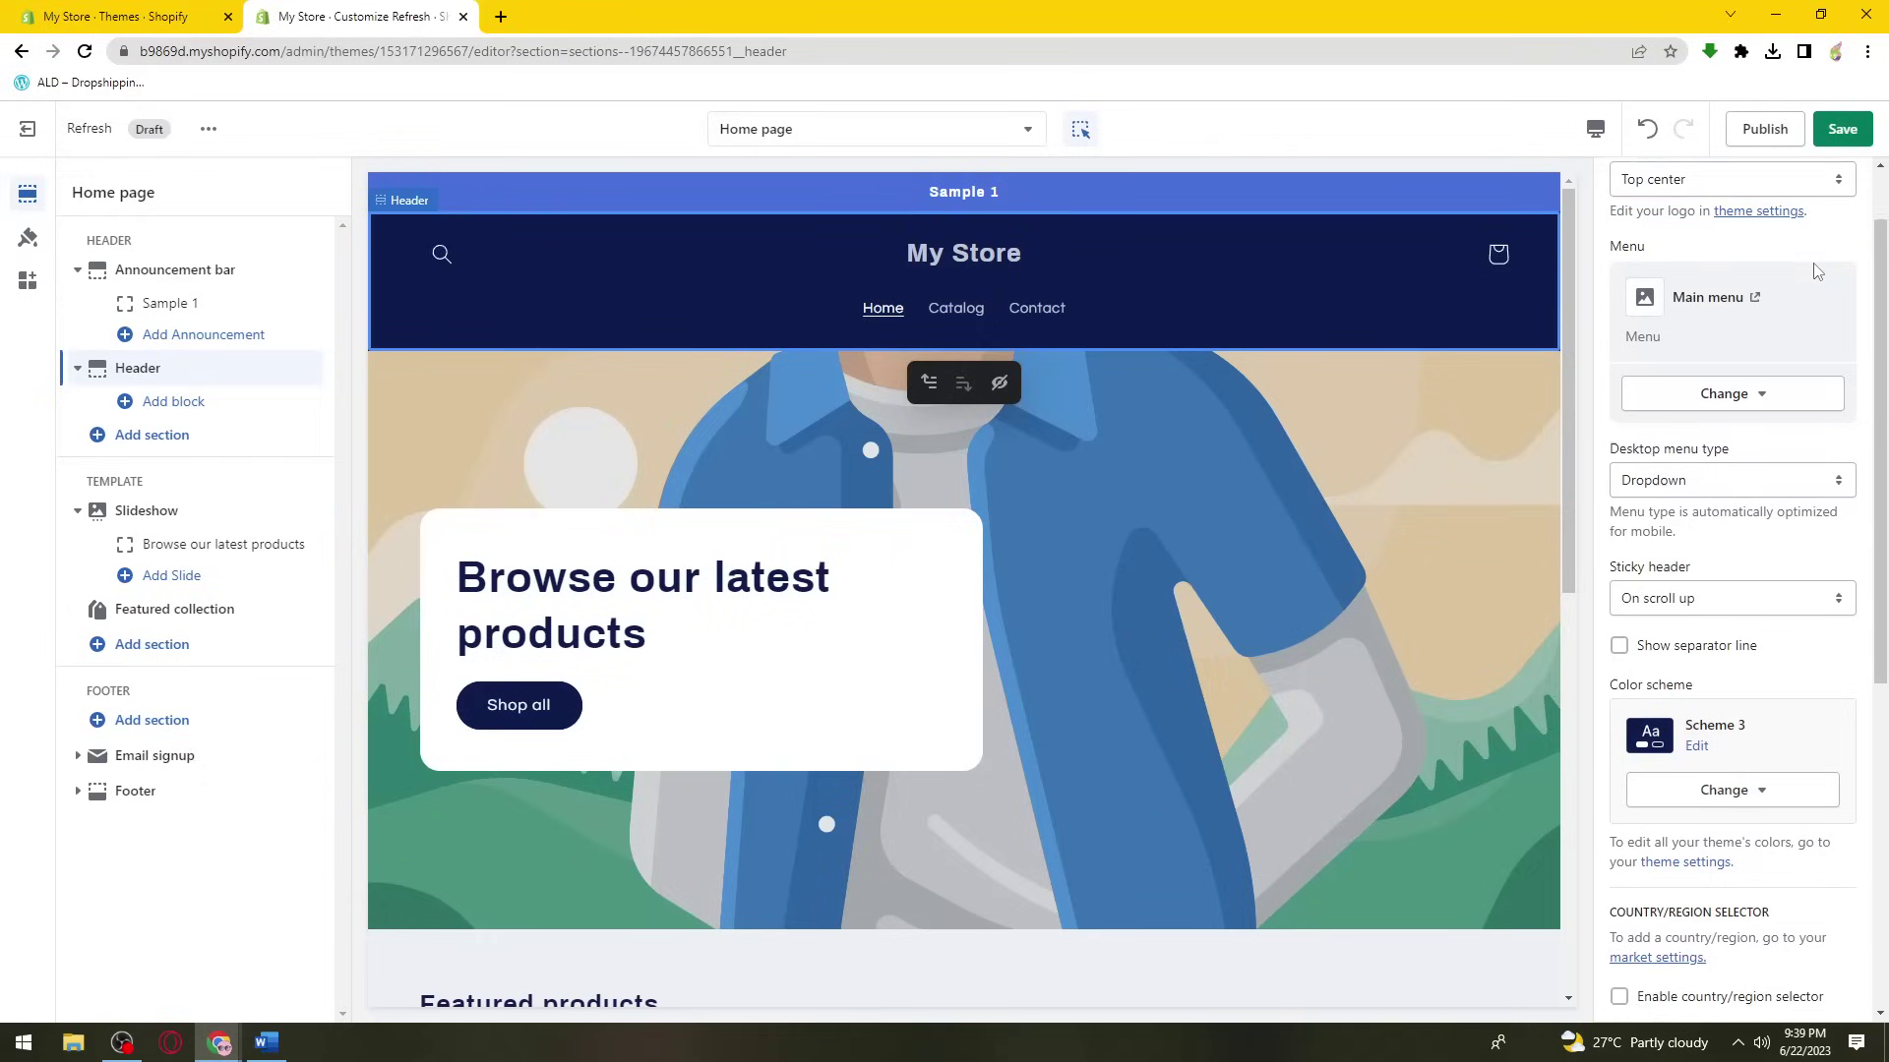
scroll(1771, 394, up, 1)
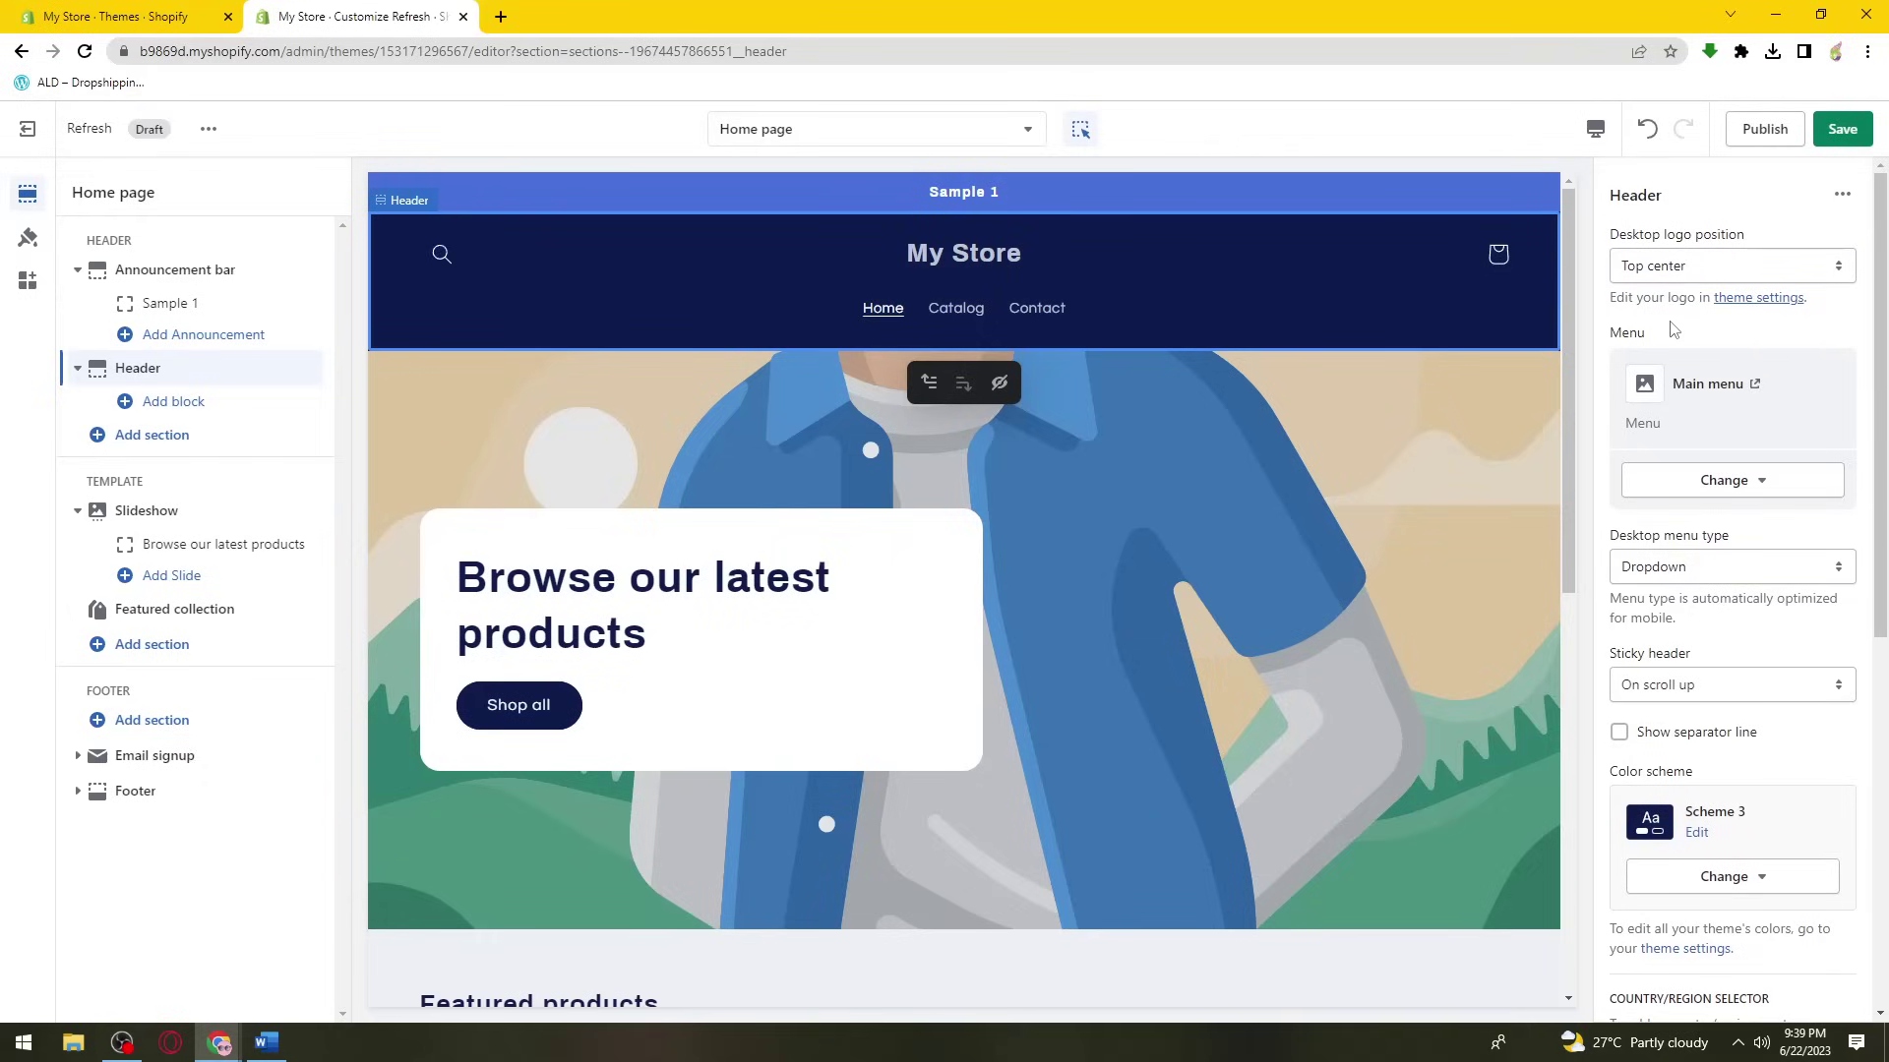
drag(1633, 330, 1595, 327)
click(1744, 333)
scroll(1783, 317, down, 2)
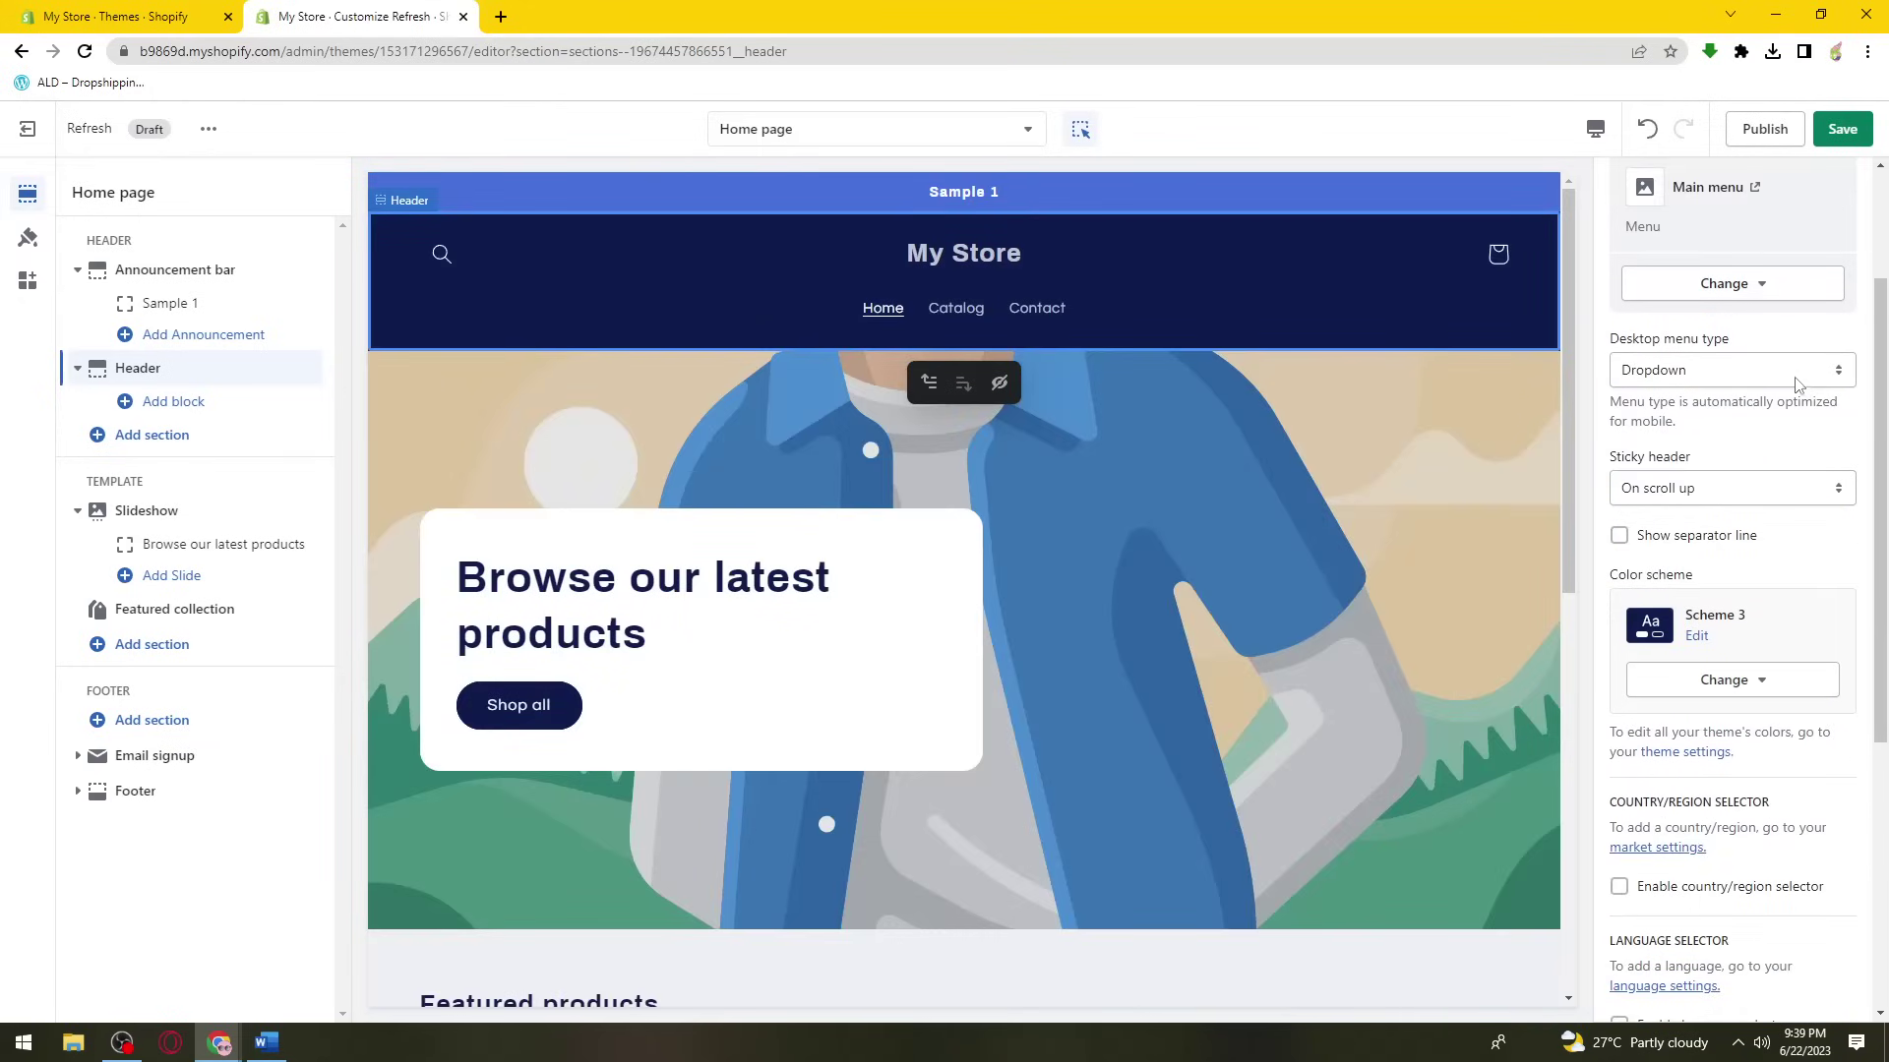
- Review the Desktop menu type choices for the header, keeping Dropdown
click(1801, 370)
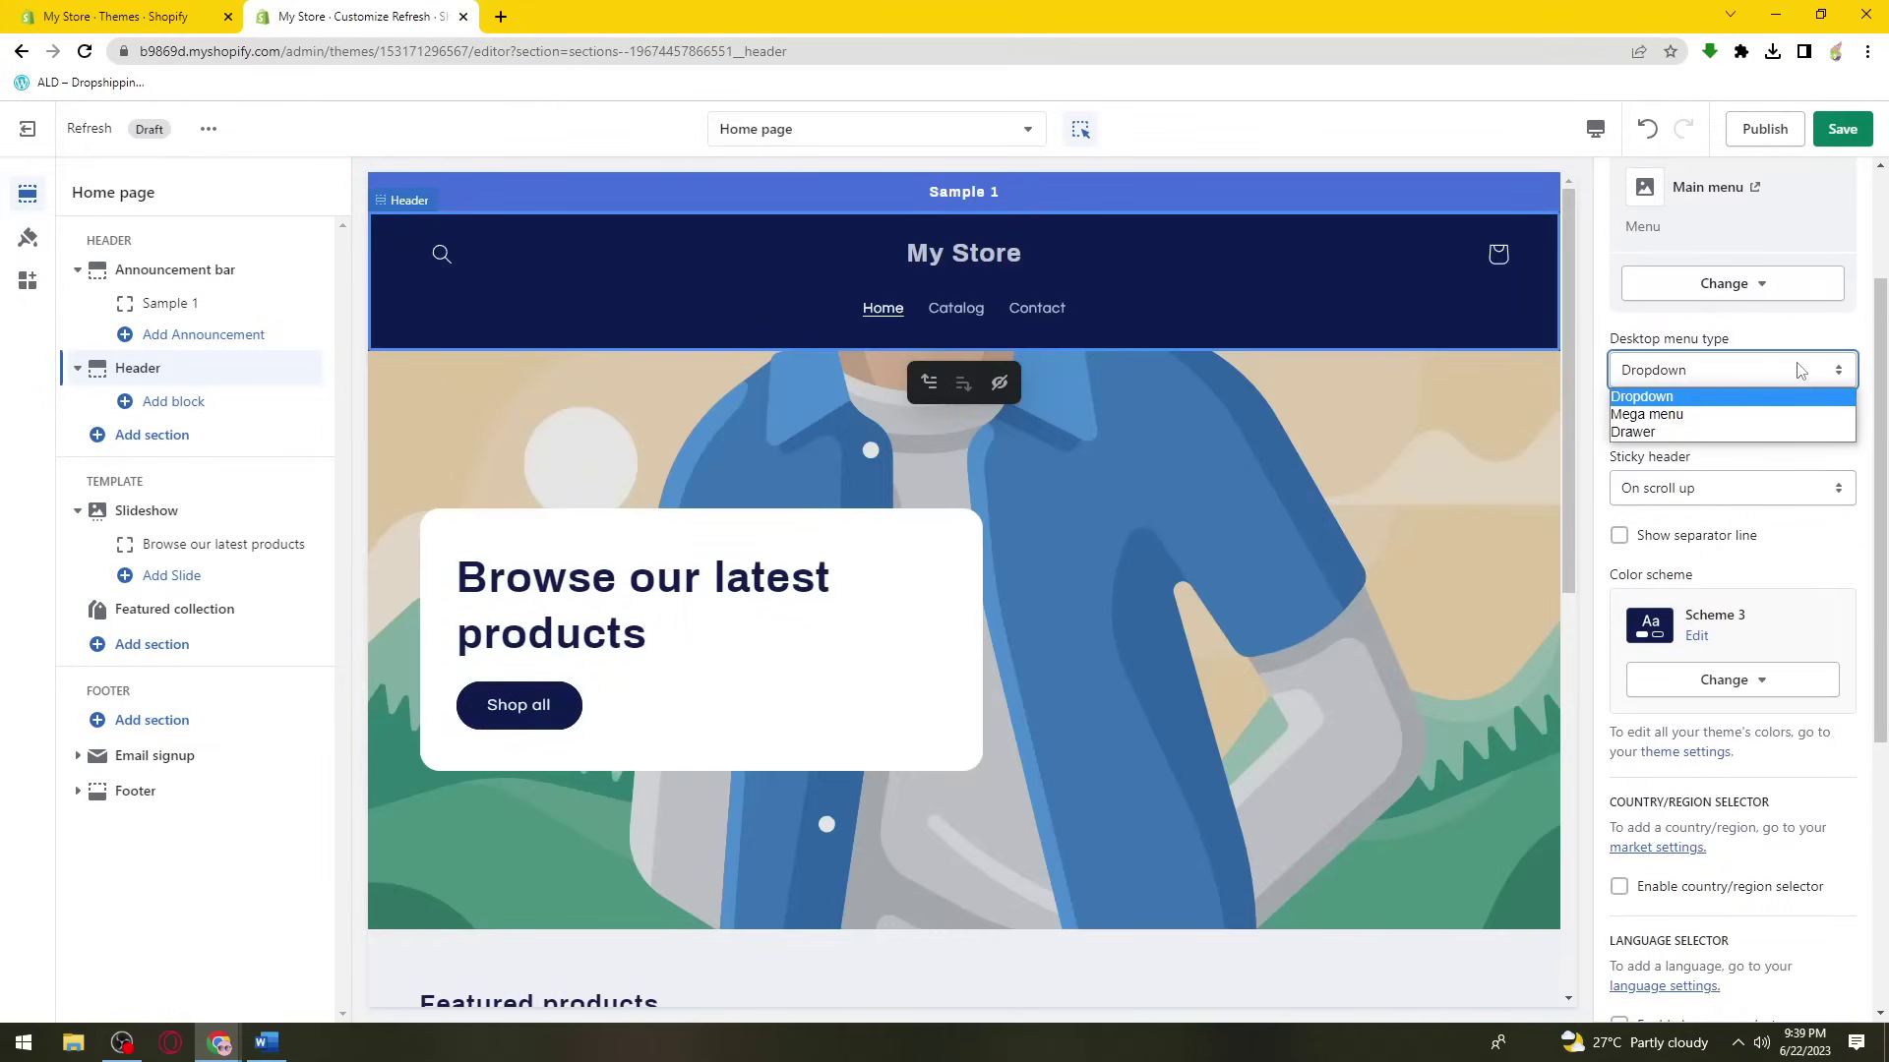
click(1684, 366)
drag(1614, 339, 1713, 340)
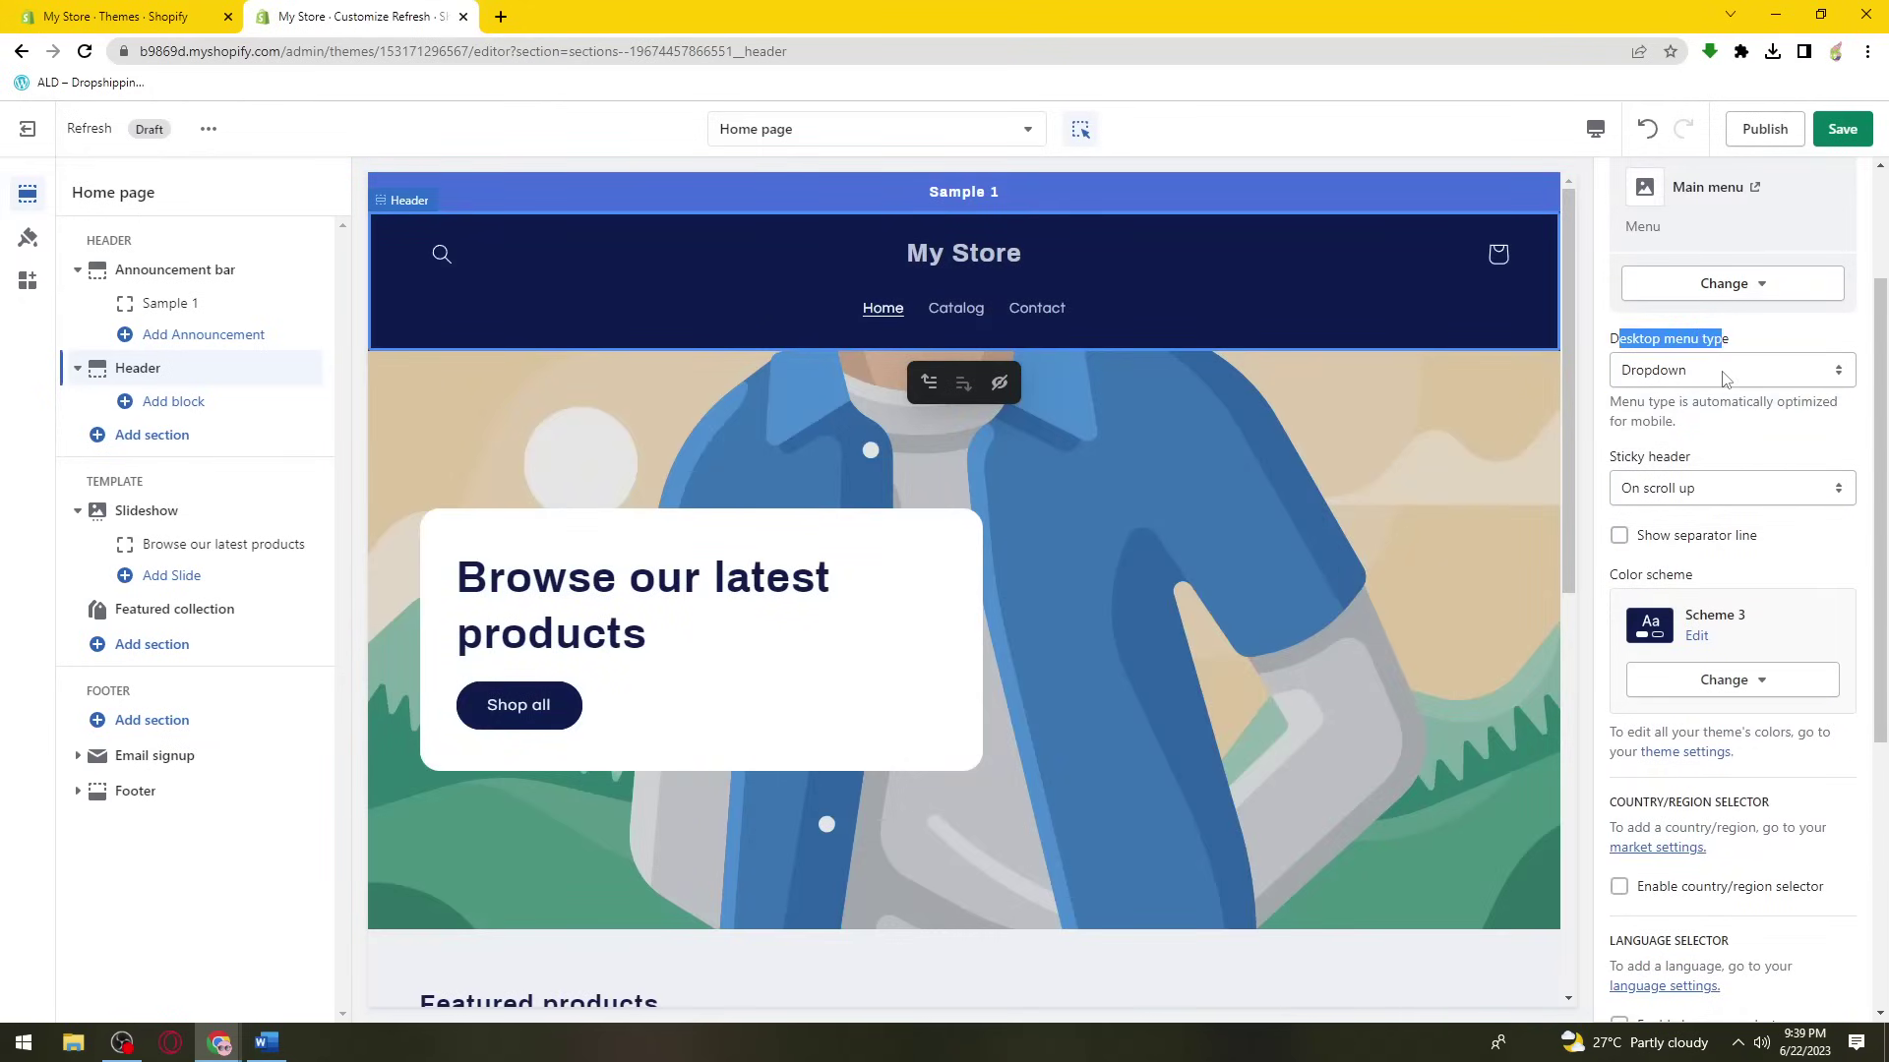
click(1722, 379)
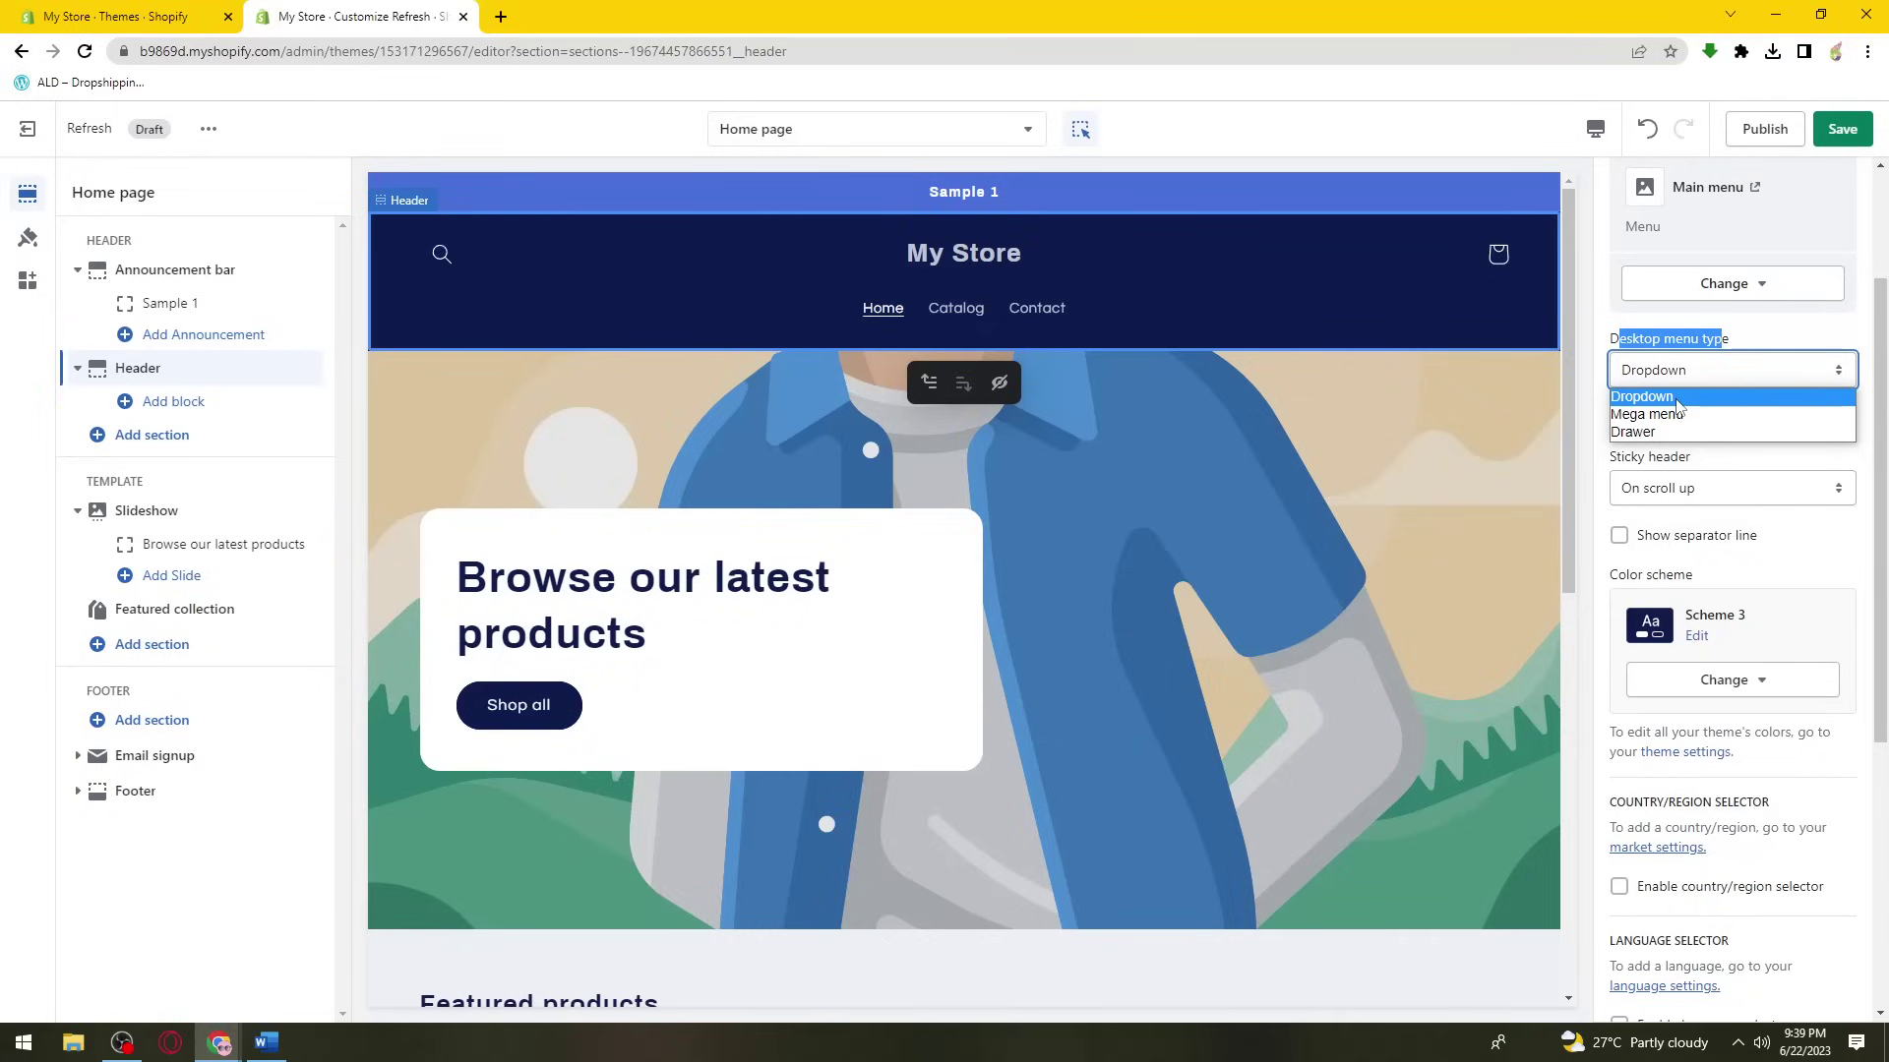
click(1805, 364)
scroll(1805, 364, down, 2)
- Review the Sticky header choices for the header, keeping On scroll up
drag(1598, 271, 1594, 259)
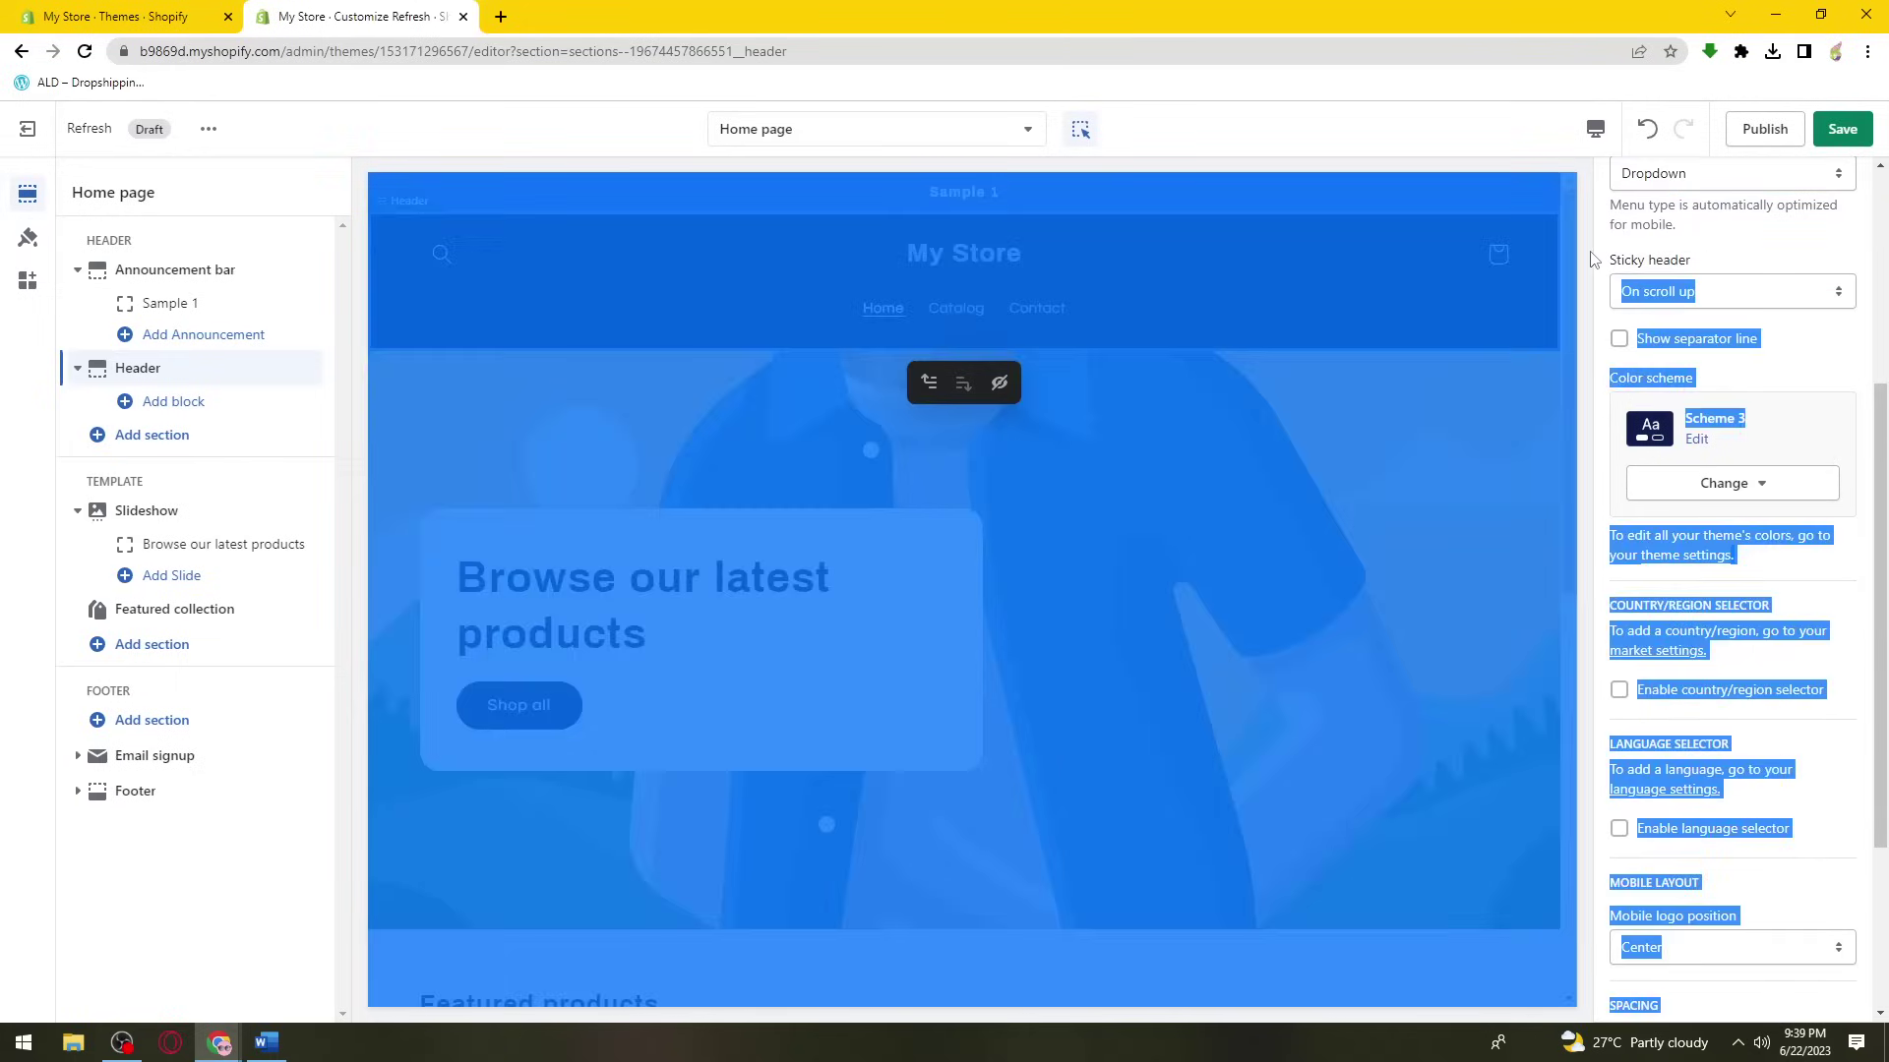
click(1800, 261)
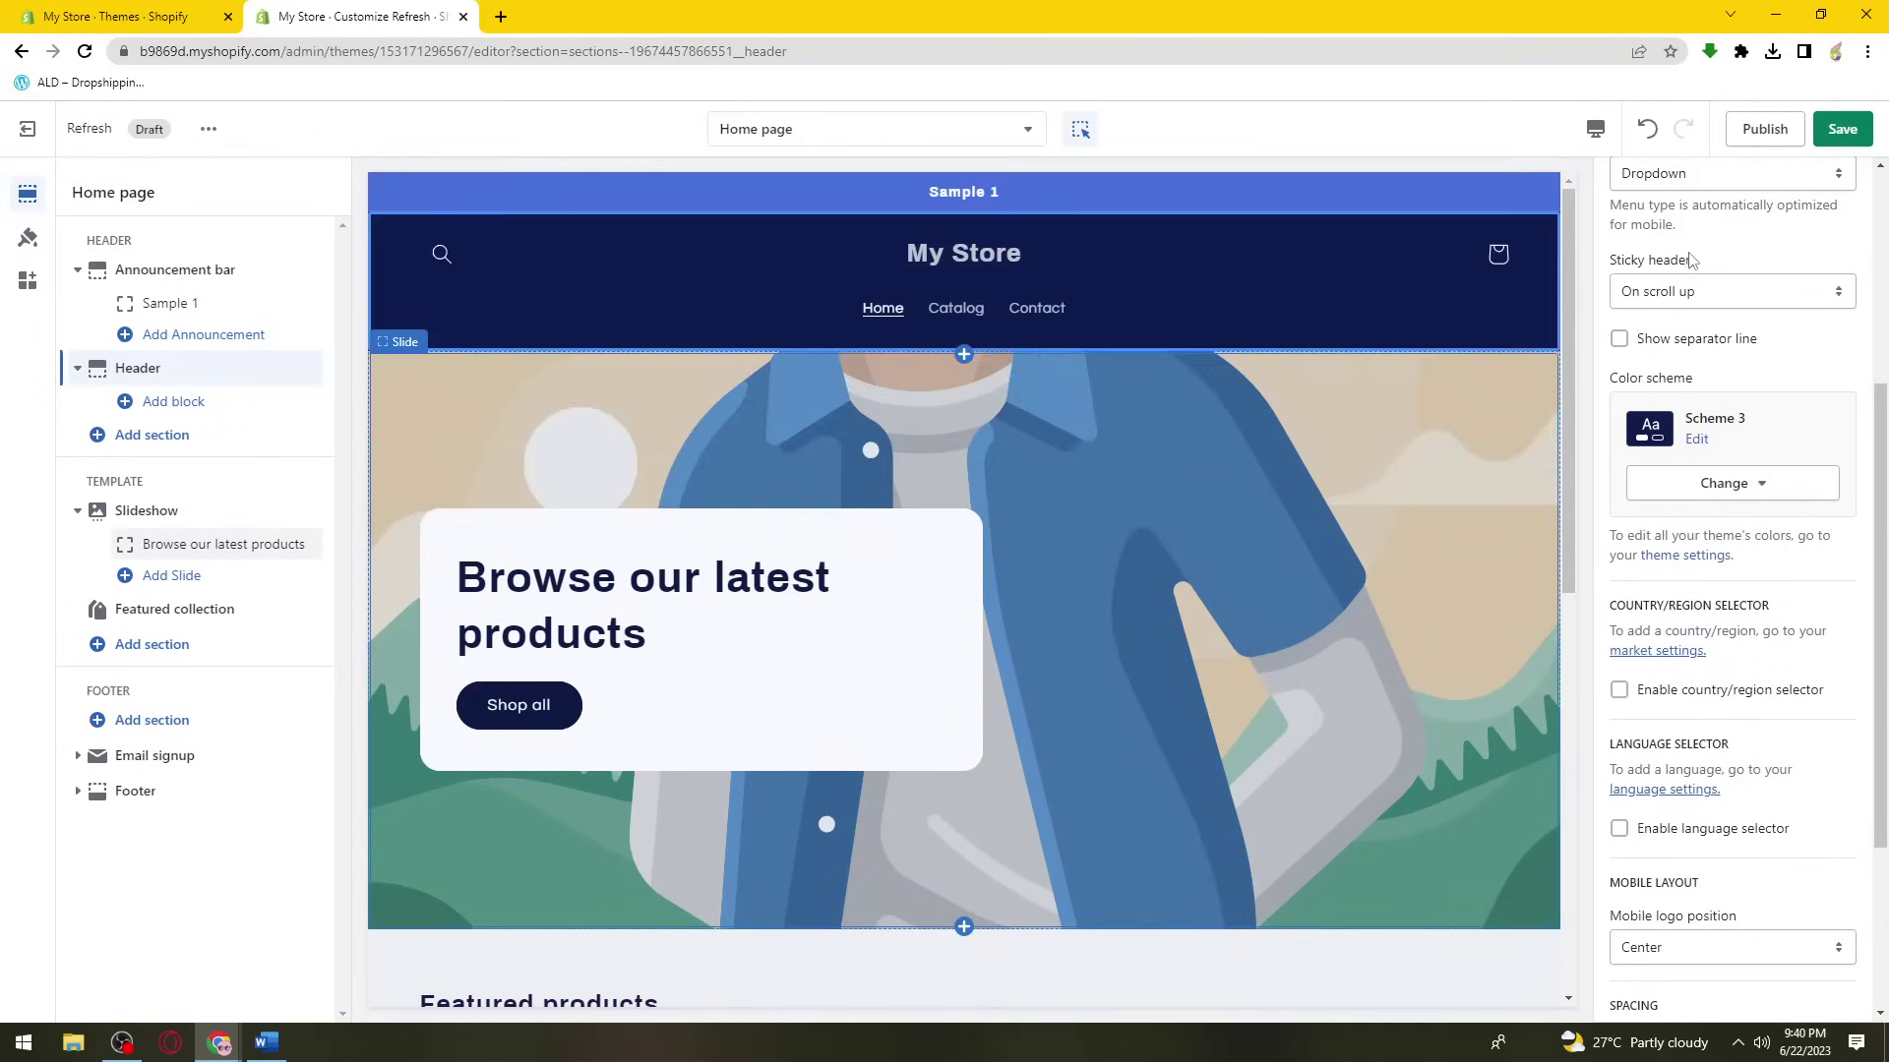
click(1743, 293)
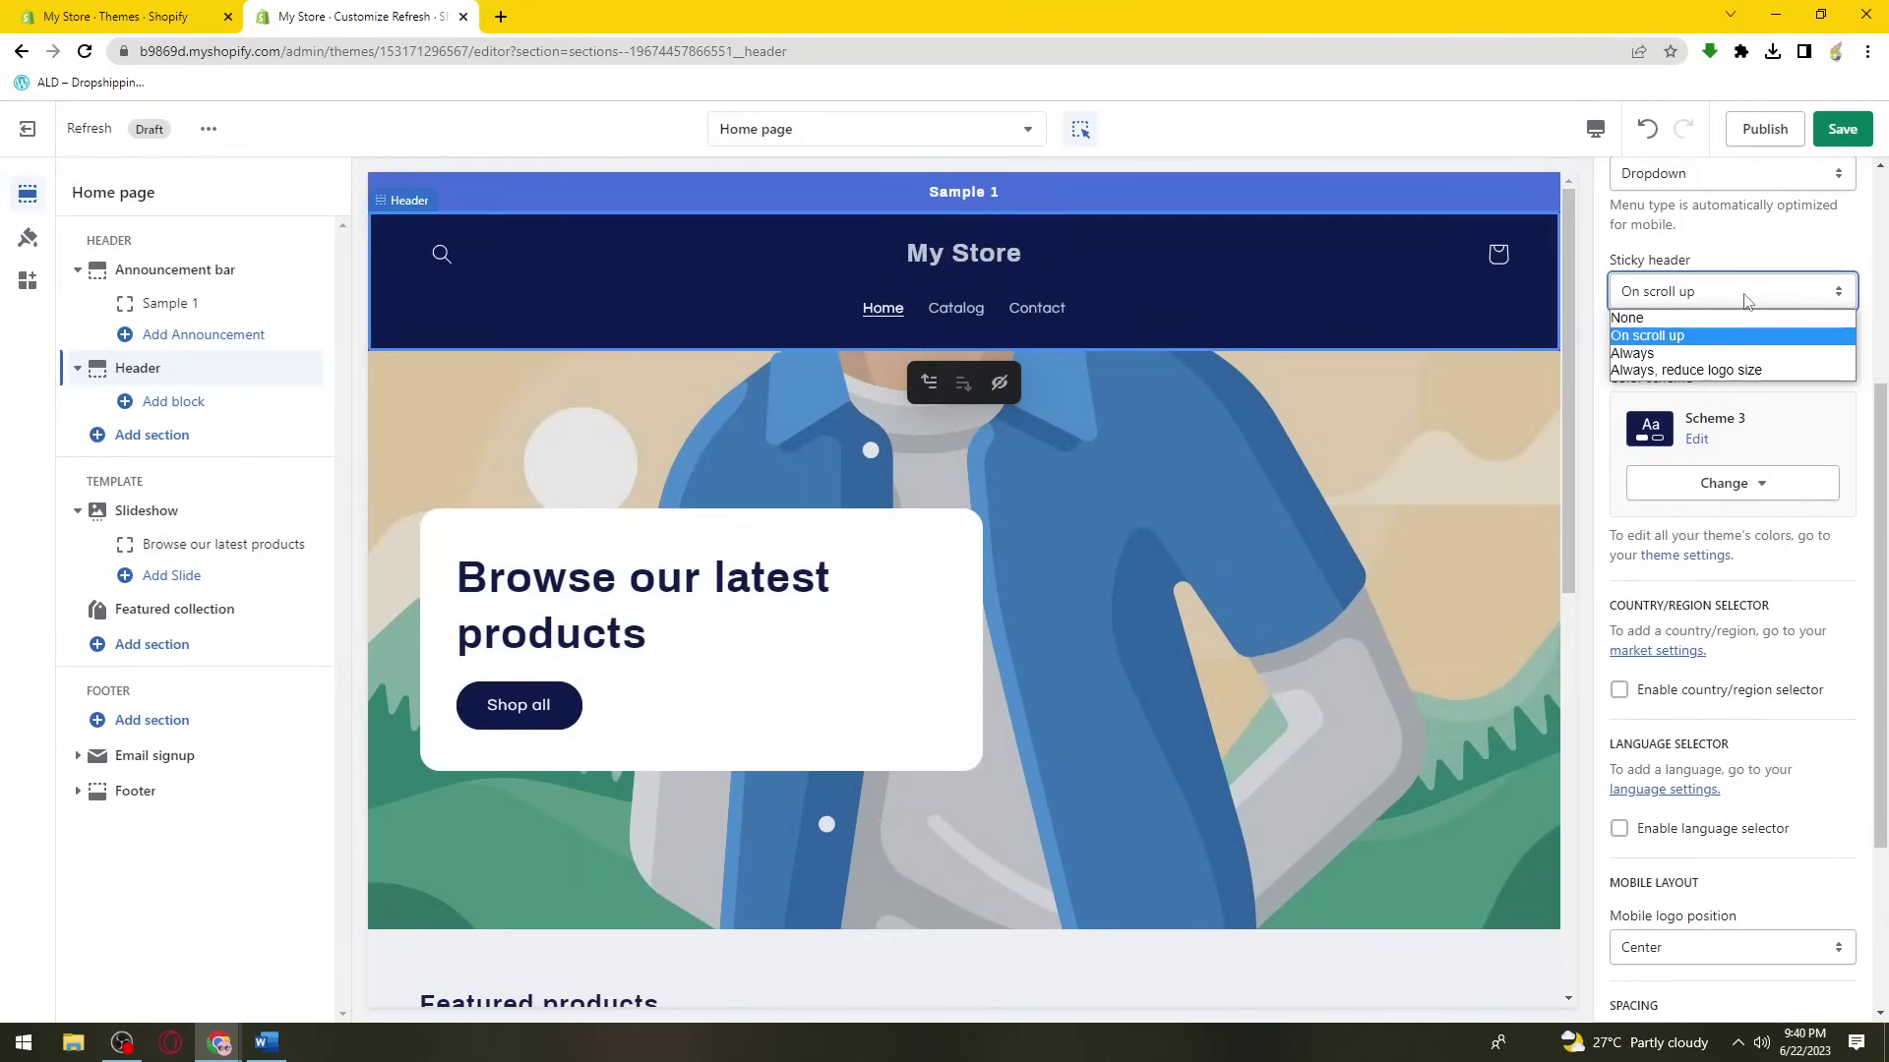
click(1707, 340)
click(1724, 301)
click(1694, 341)
- Examine how the header behaves in the home page preview with Sticky header on On scroll up
scroll(1303, 457, down, 10)
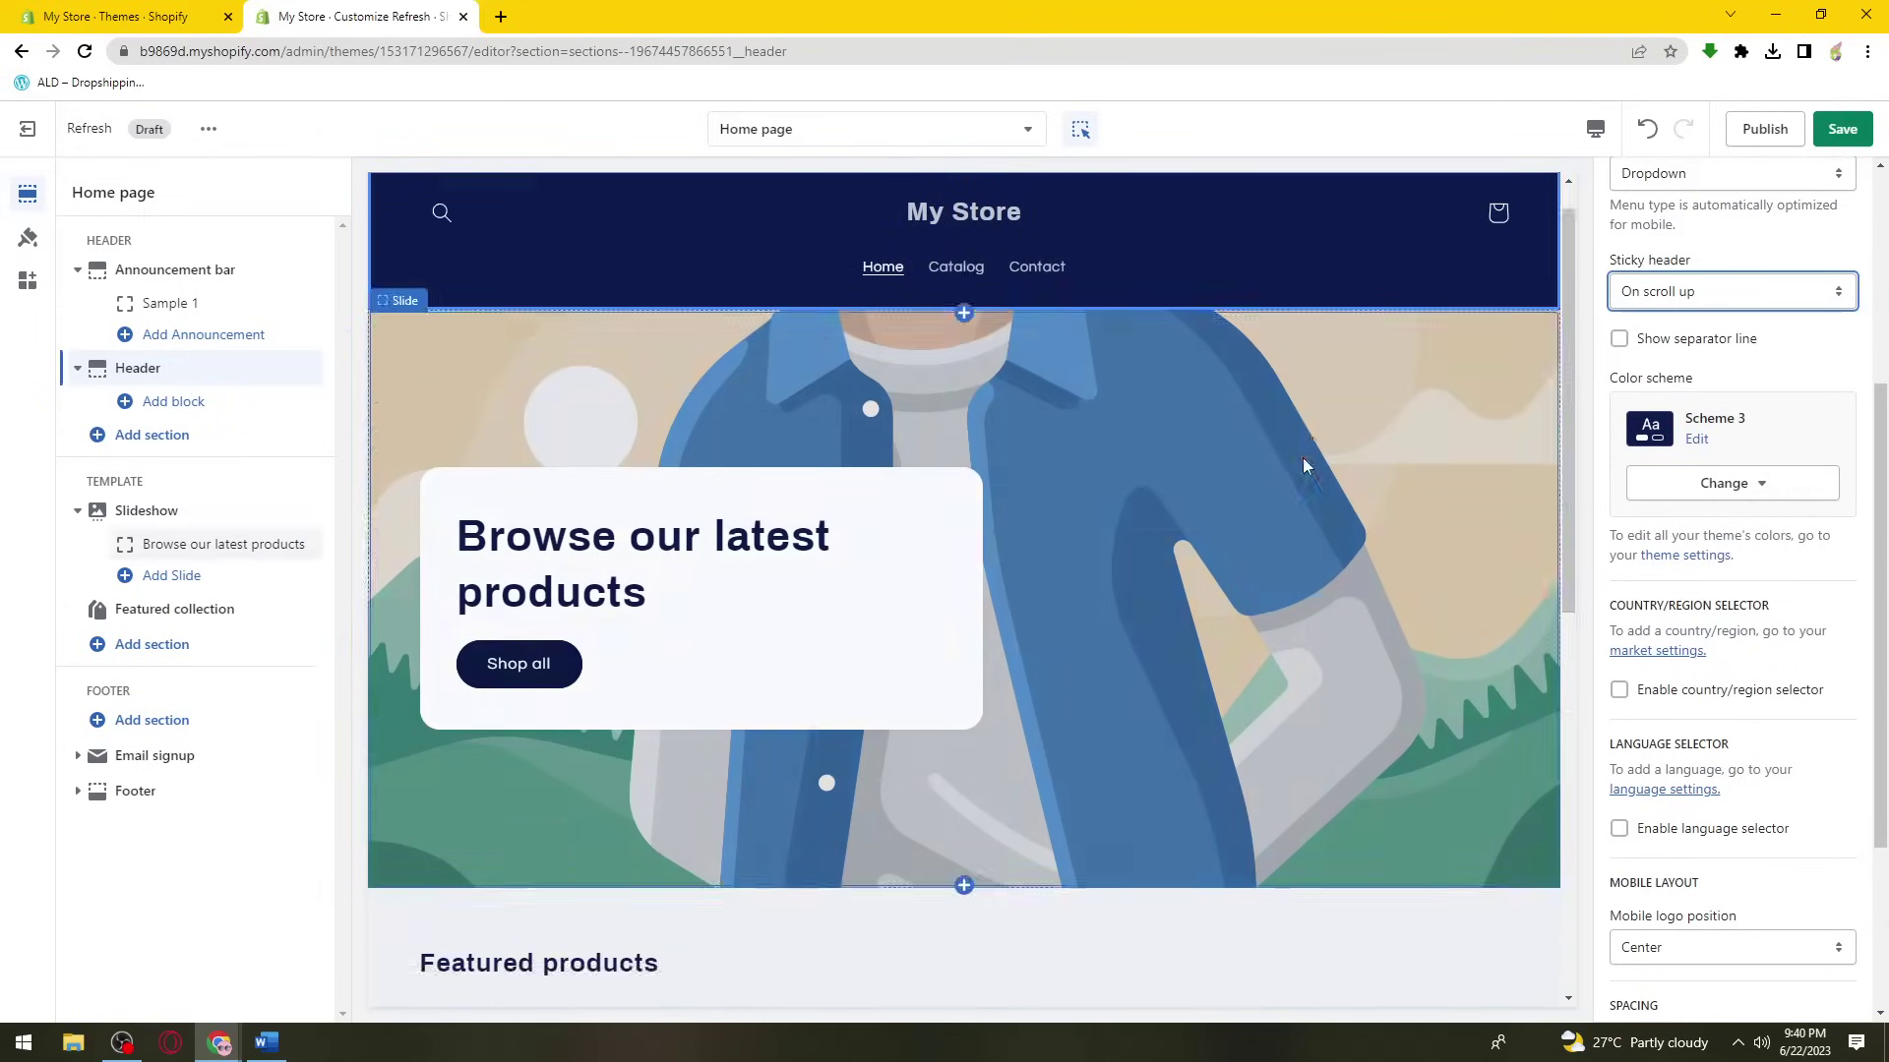
scroll(1302, 457, up, 10)
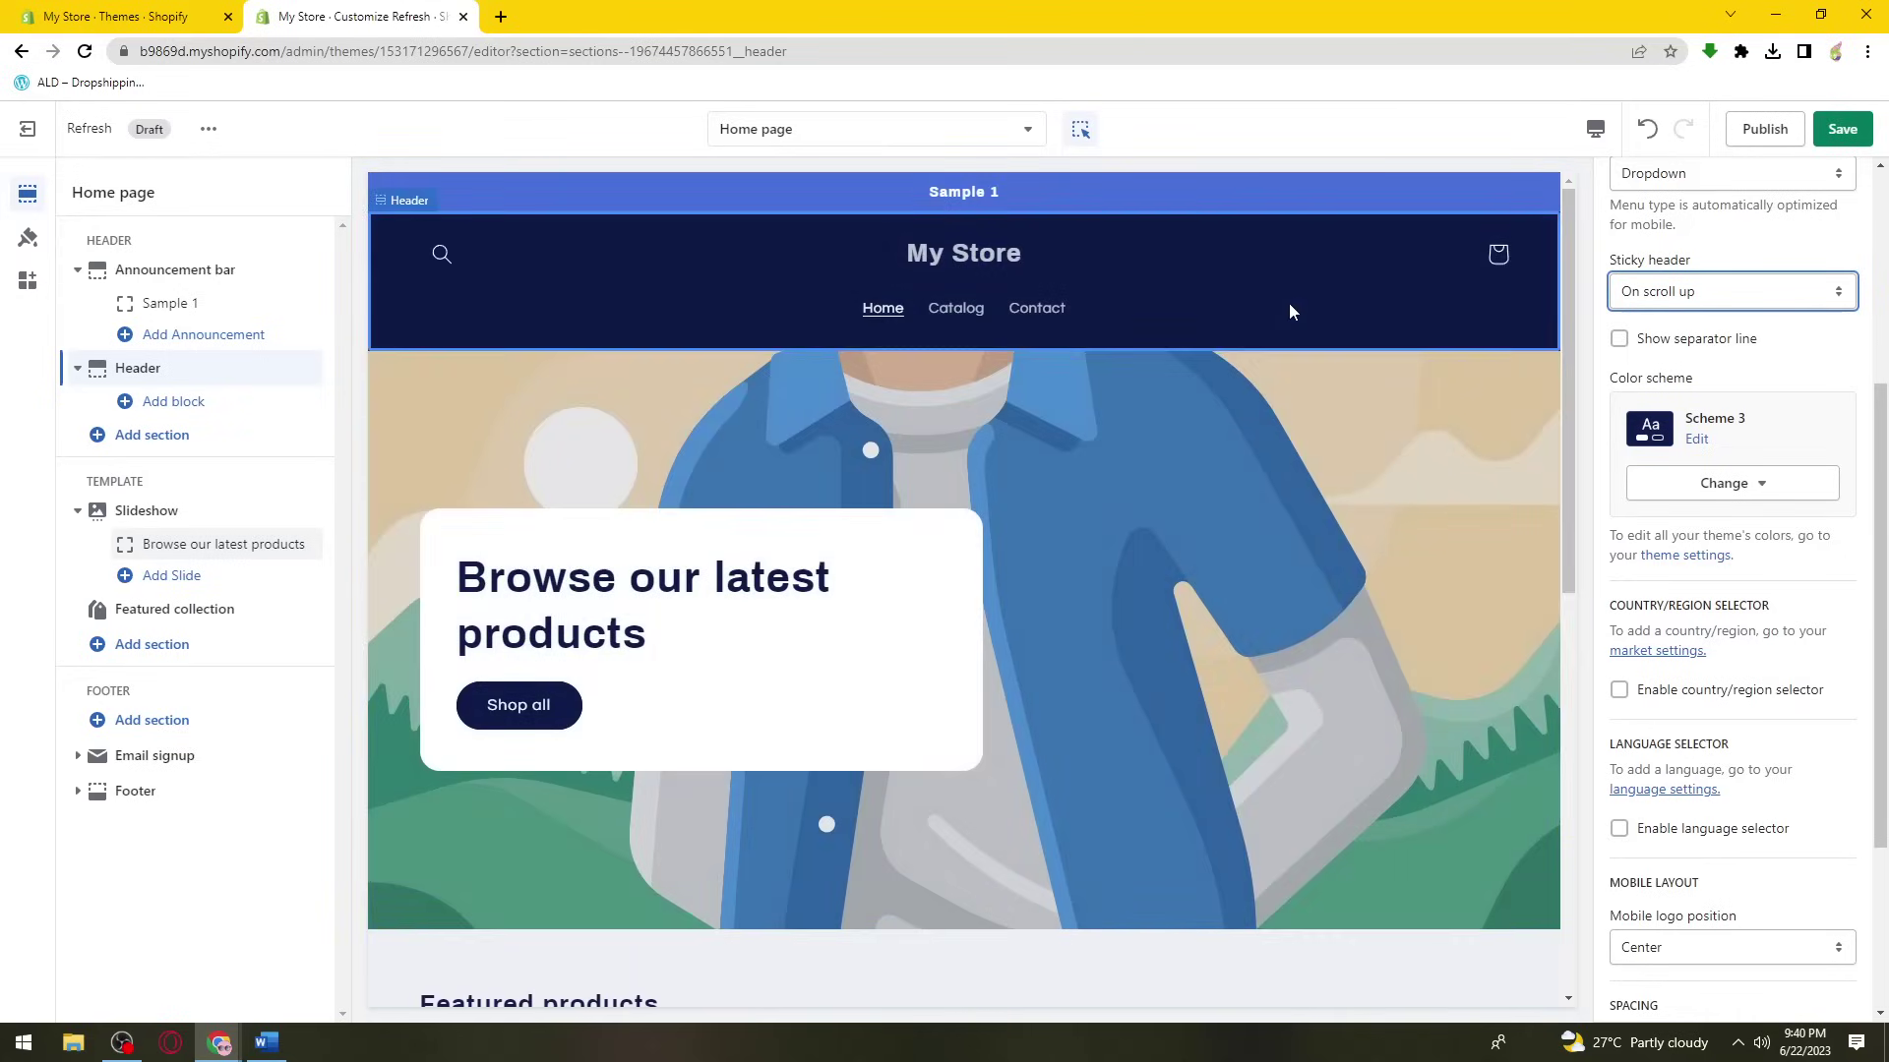
scroll(1289, 303, down, 6)
scroll(1290, 307, up, 2)
scroll(1294, 310, down, 4)
scroll(1308, 296, up, 3)
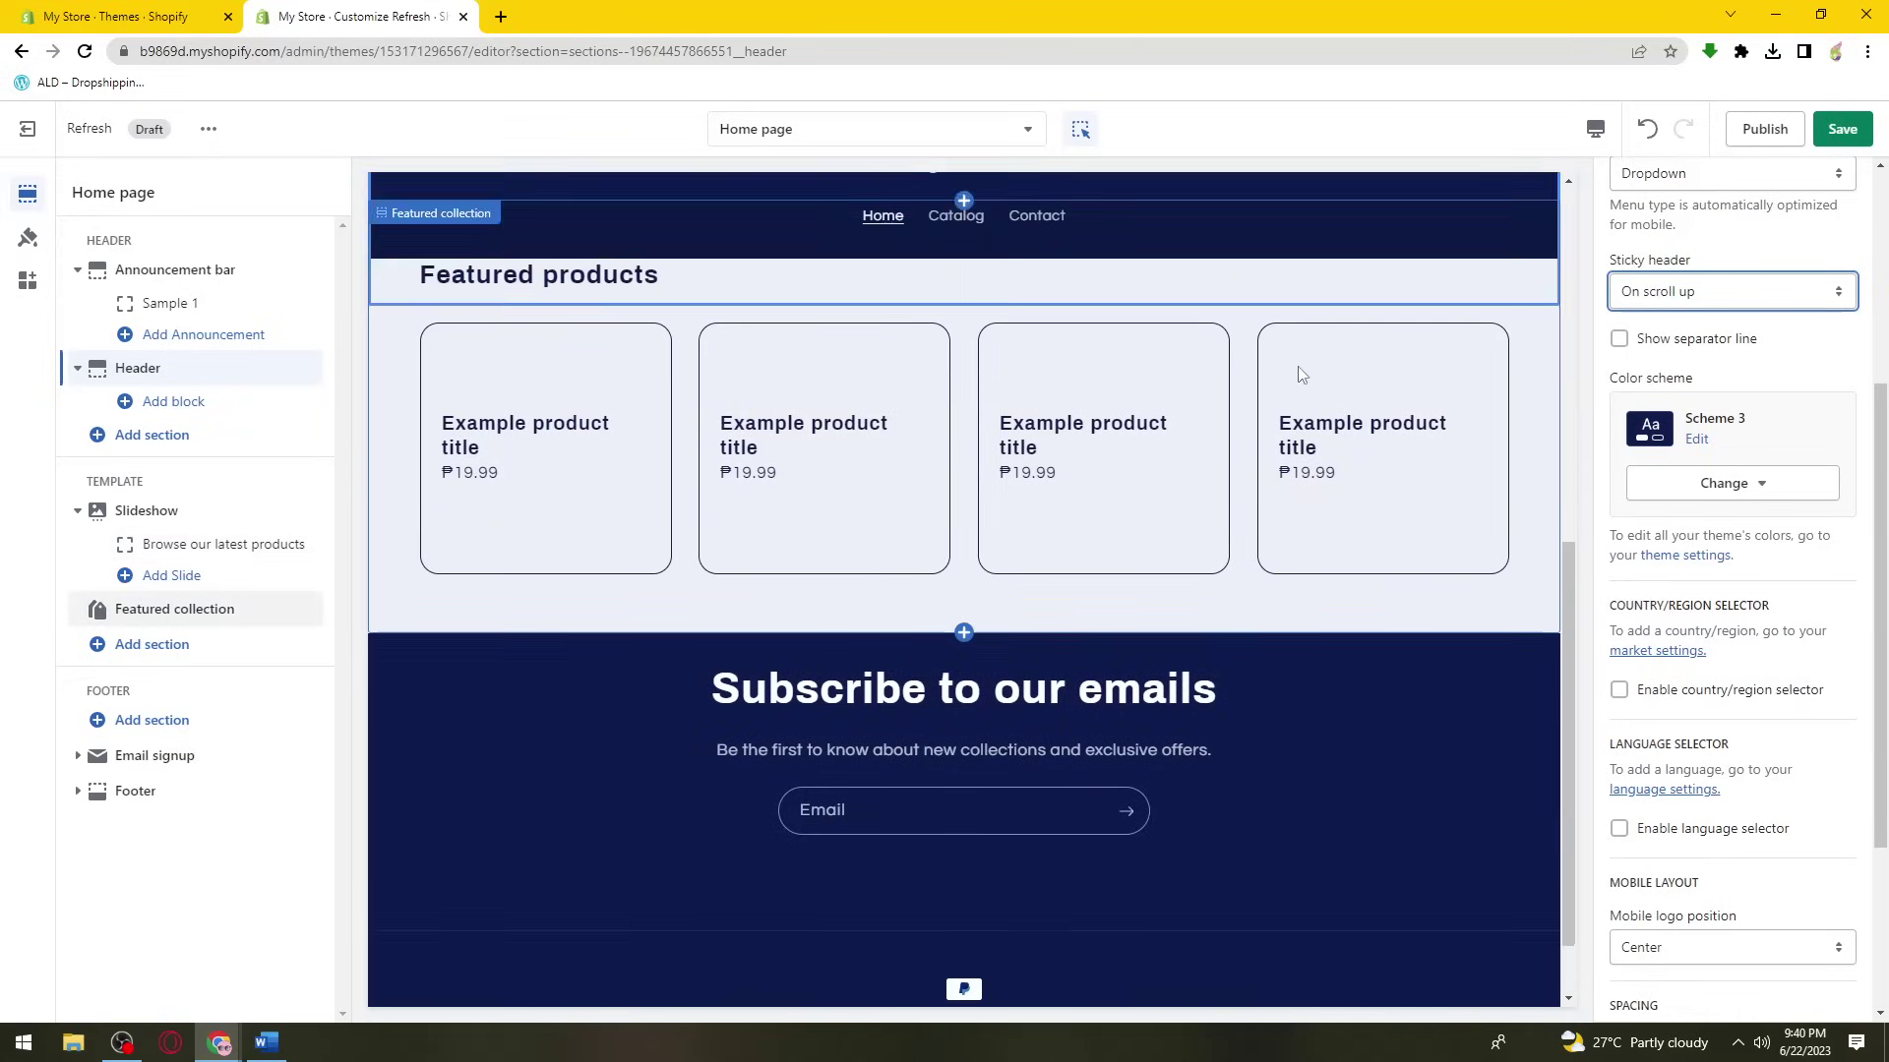
scroll(1337, 393, down, 3)
scroll(1318, 393, up, 3)
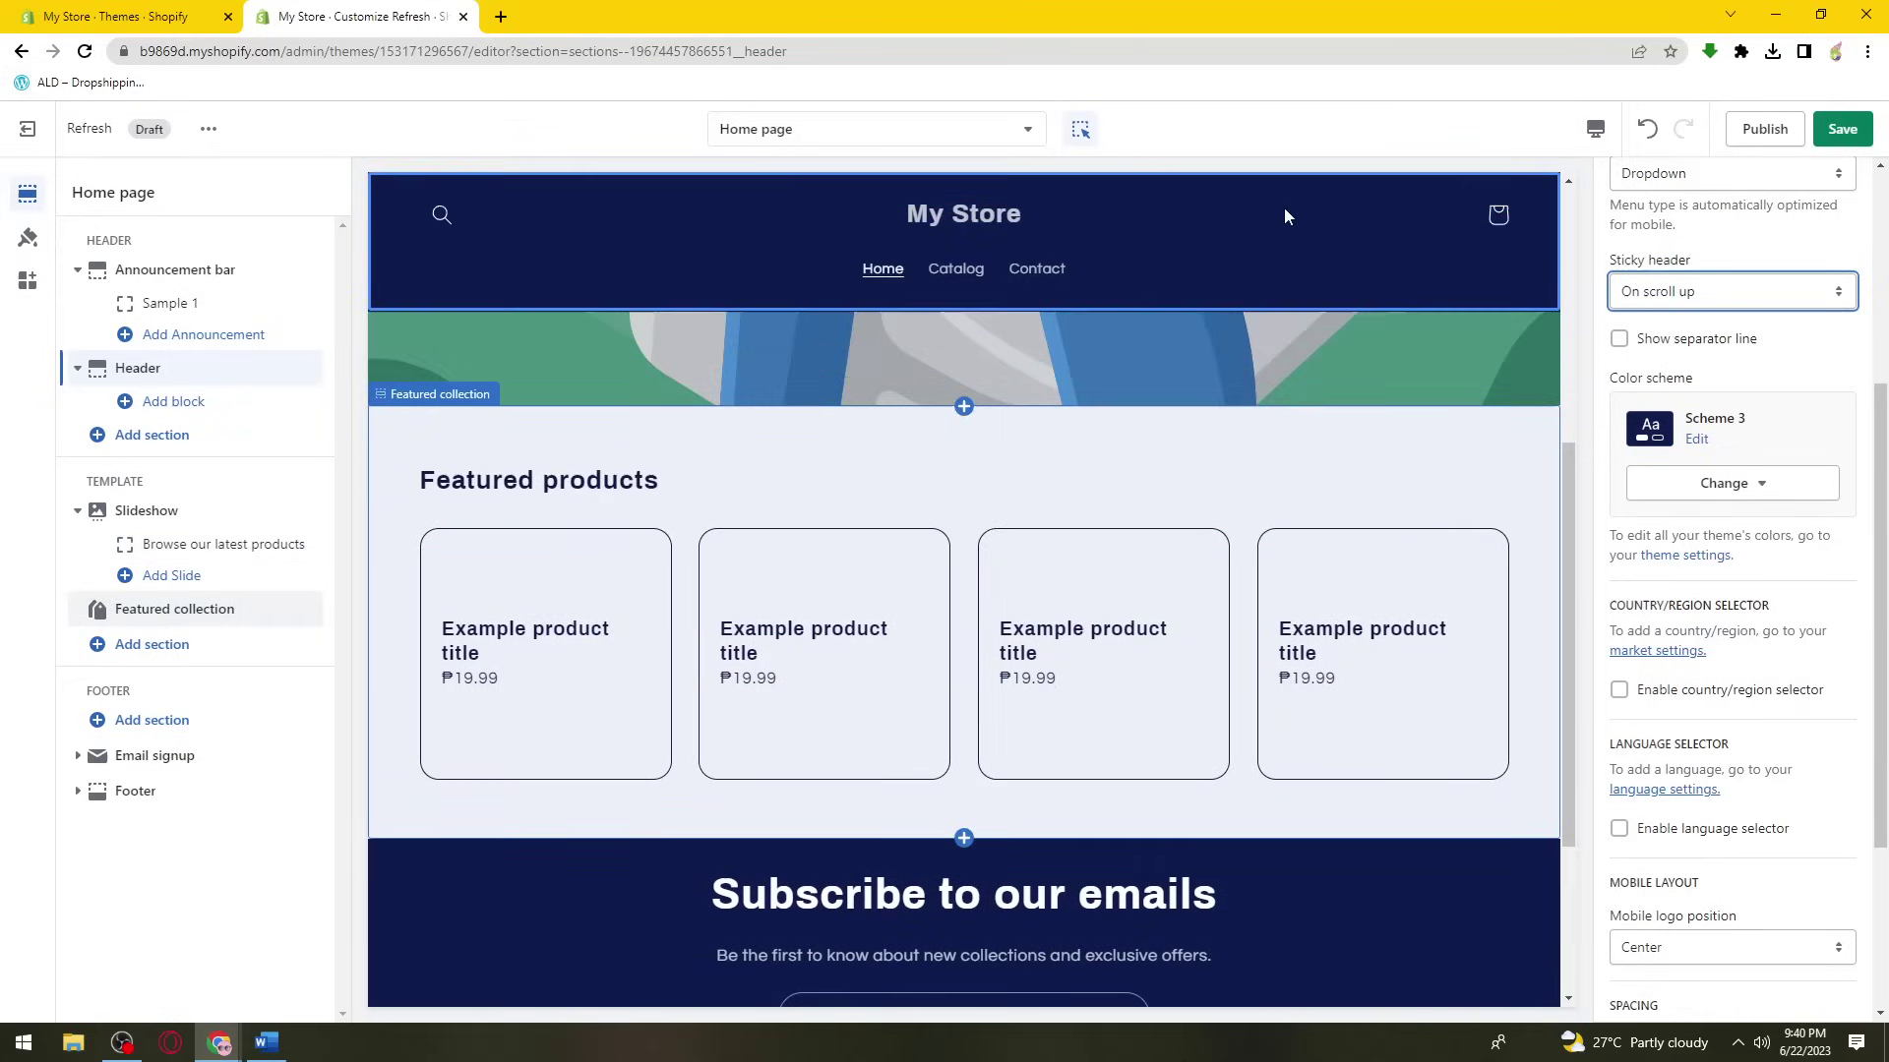
scroll(1326, 413, up, 5)
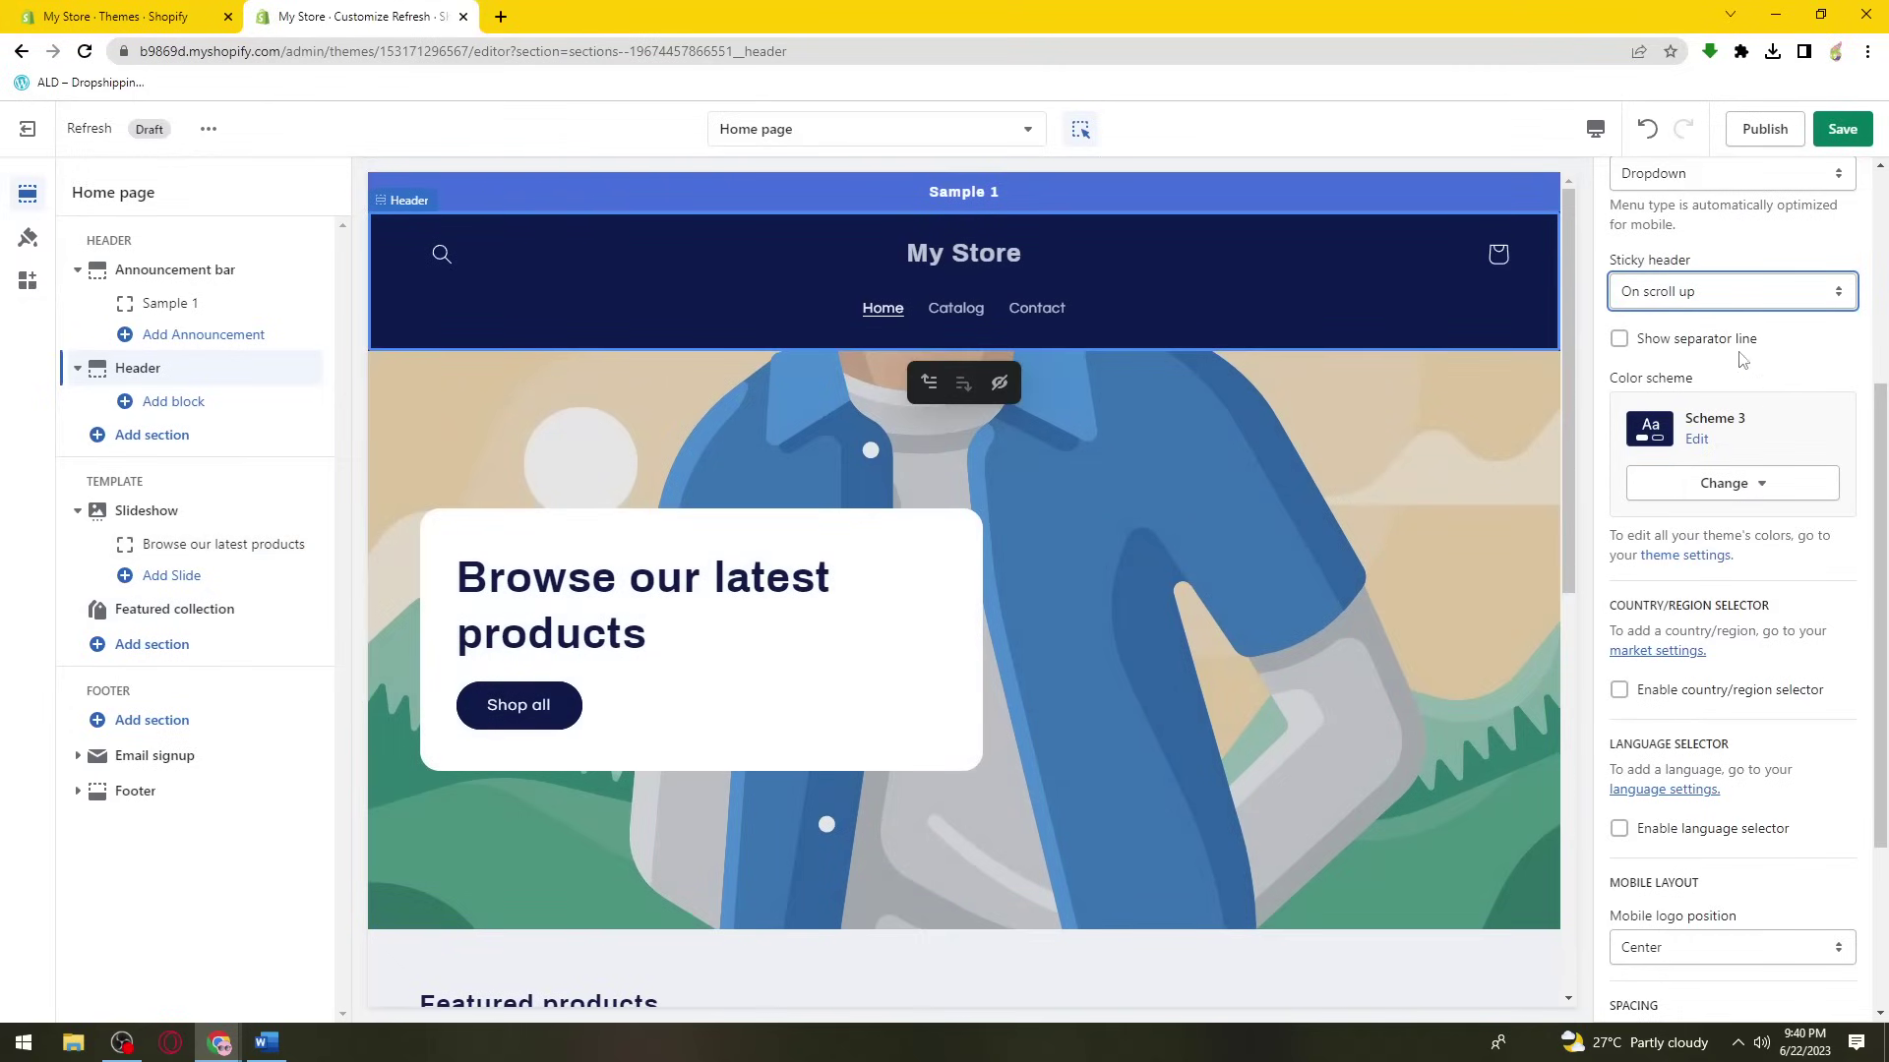
- Set the header's Sticky header option to Always and test its behavior in the home page preview
click(1710, 295)
click(1697, 353)
scroll(1273, 478, down, 5)
scroll(1273, 487, up, 5)
scroll(1273, 487, down, 5)
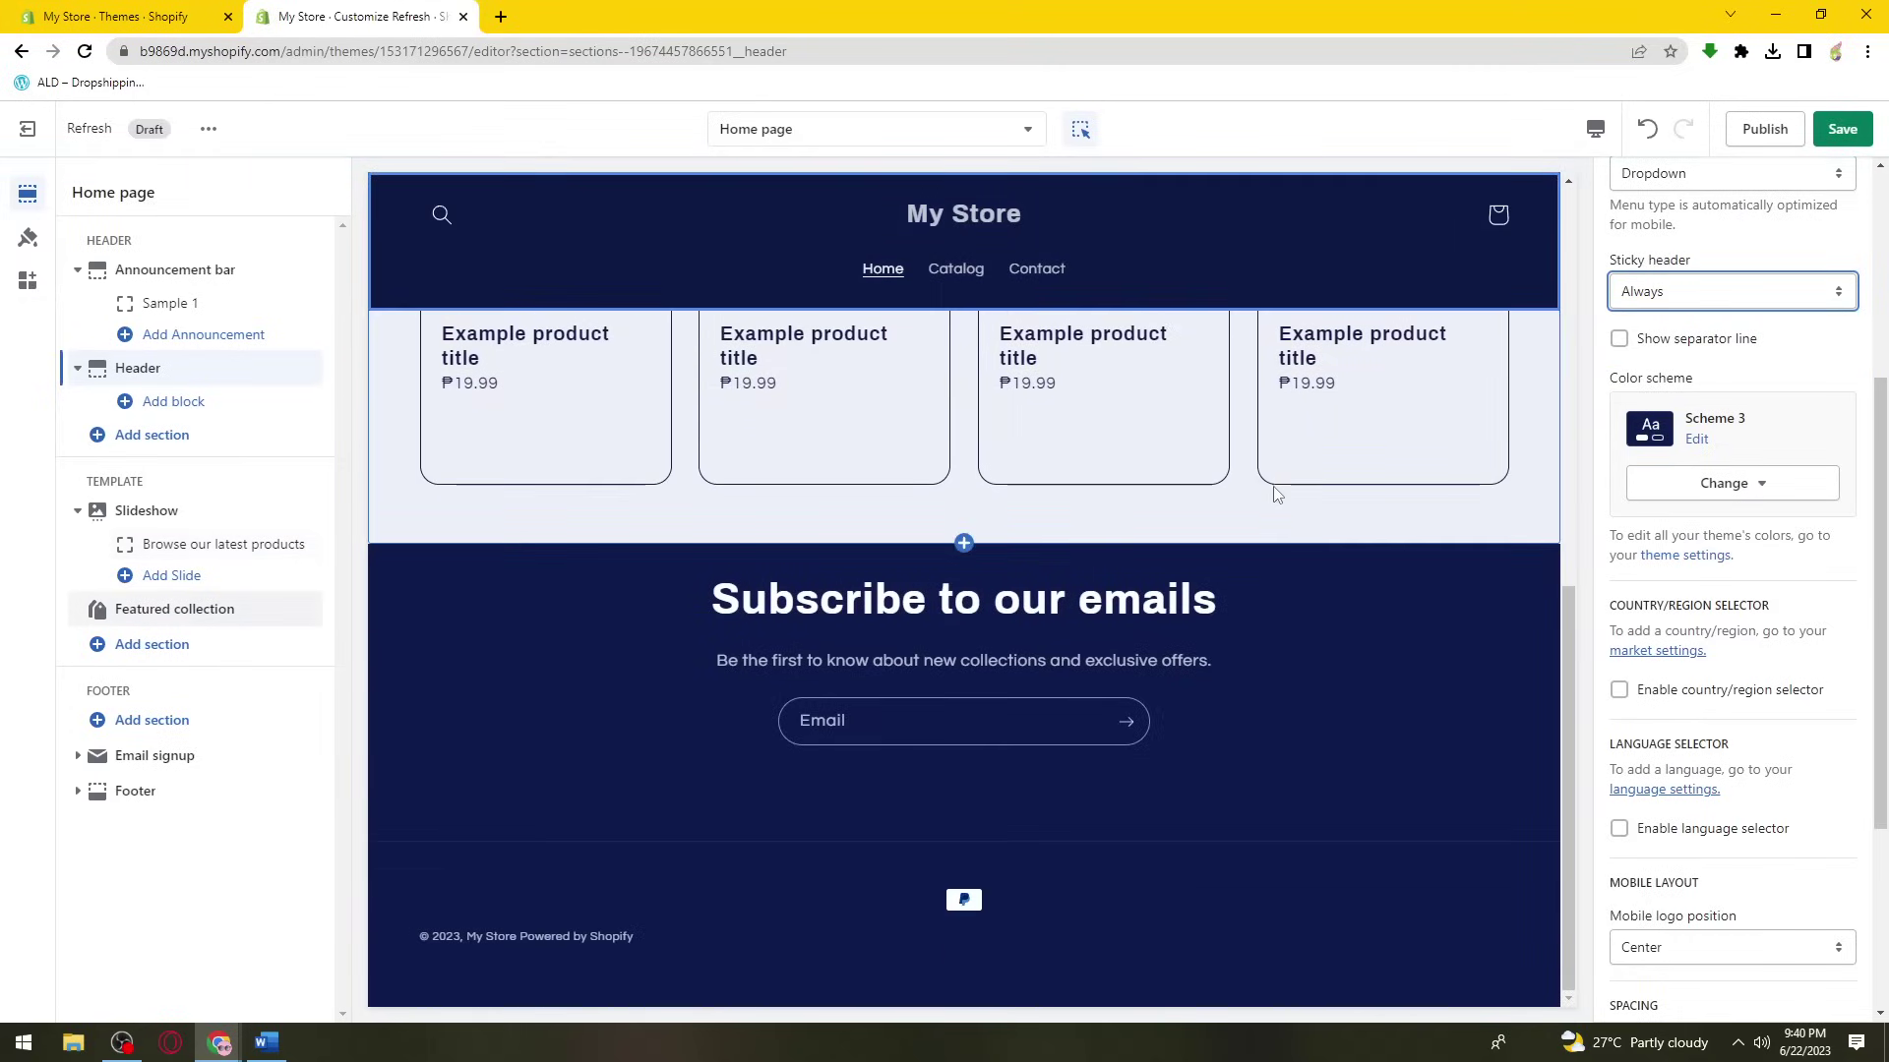
scroll(1273, 487, up, 4)
click(1754, 298)
click(1672, 351)
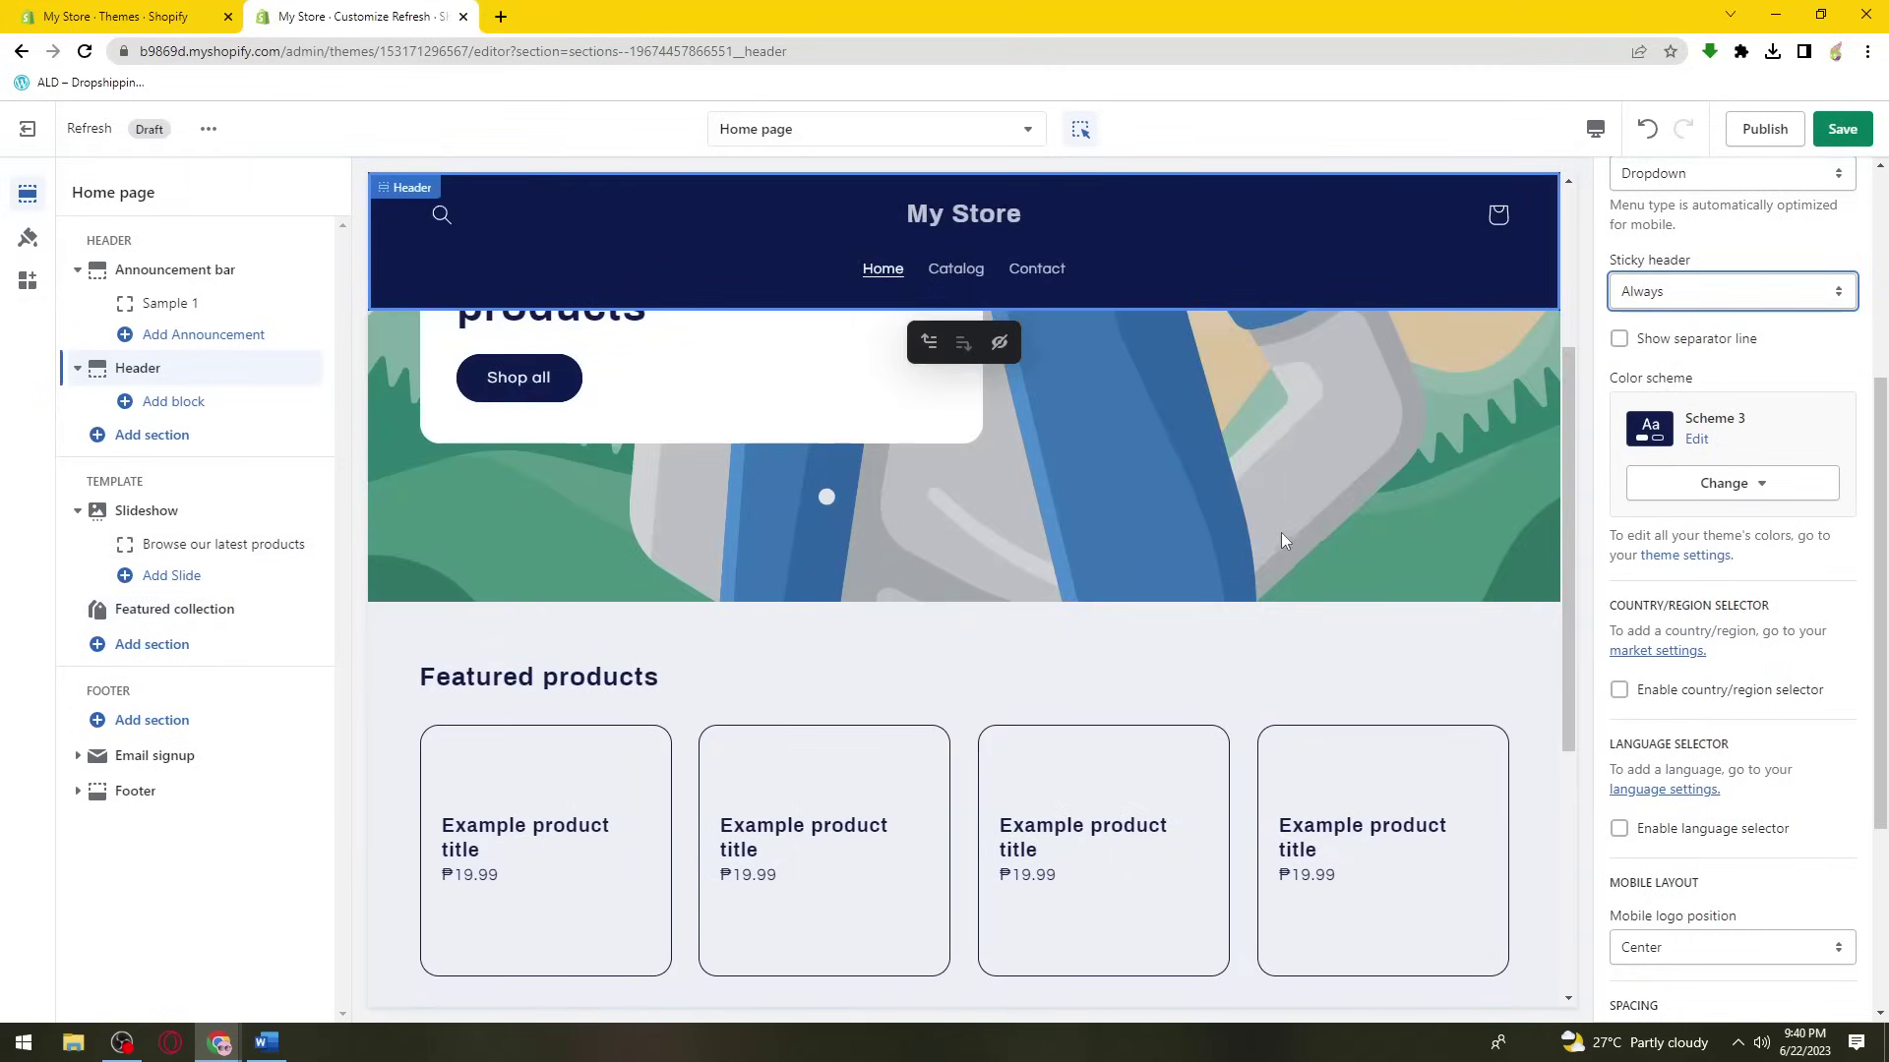
scroll(1281, 533, down, 5)
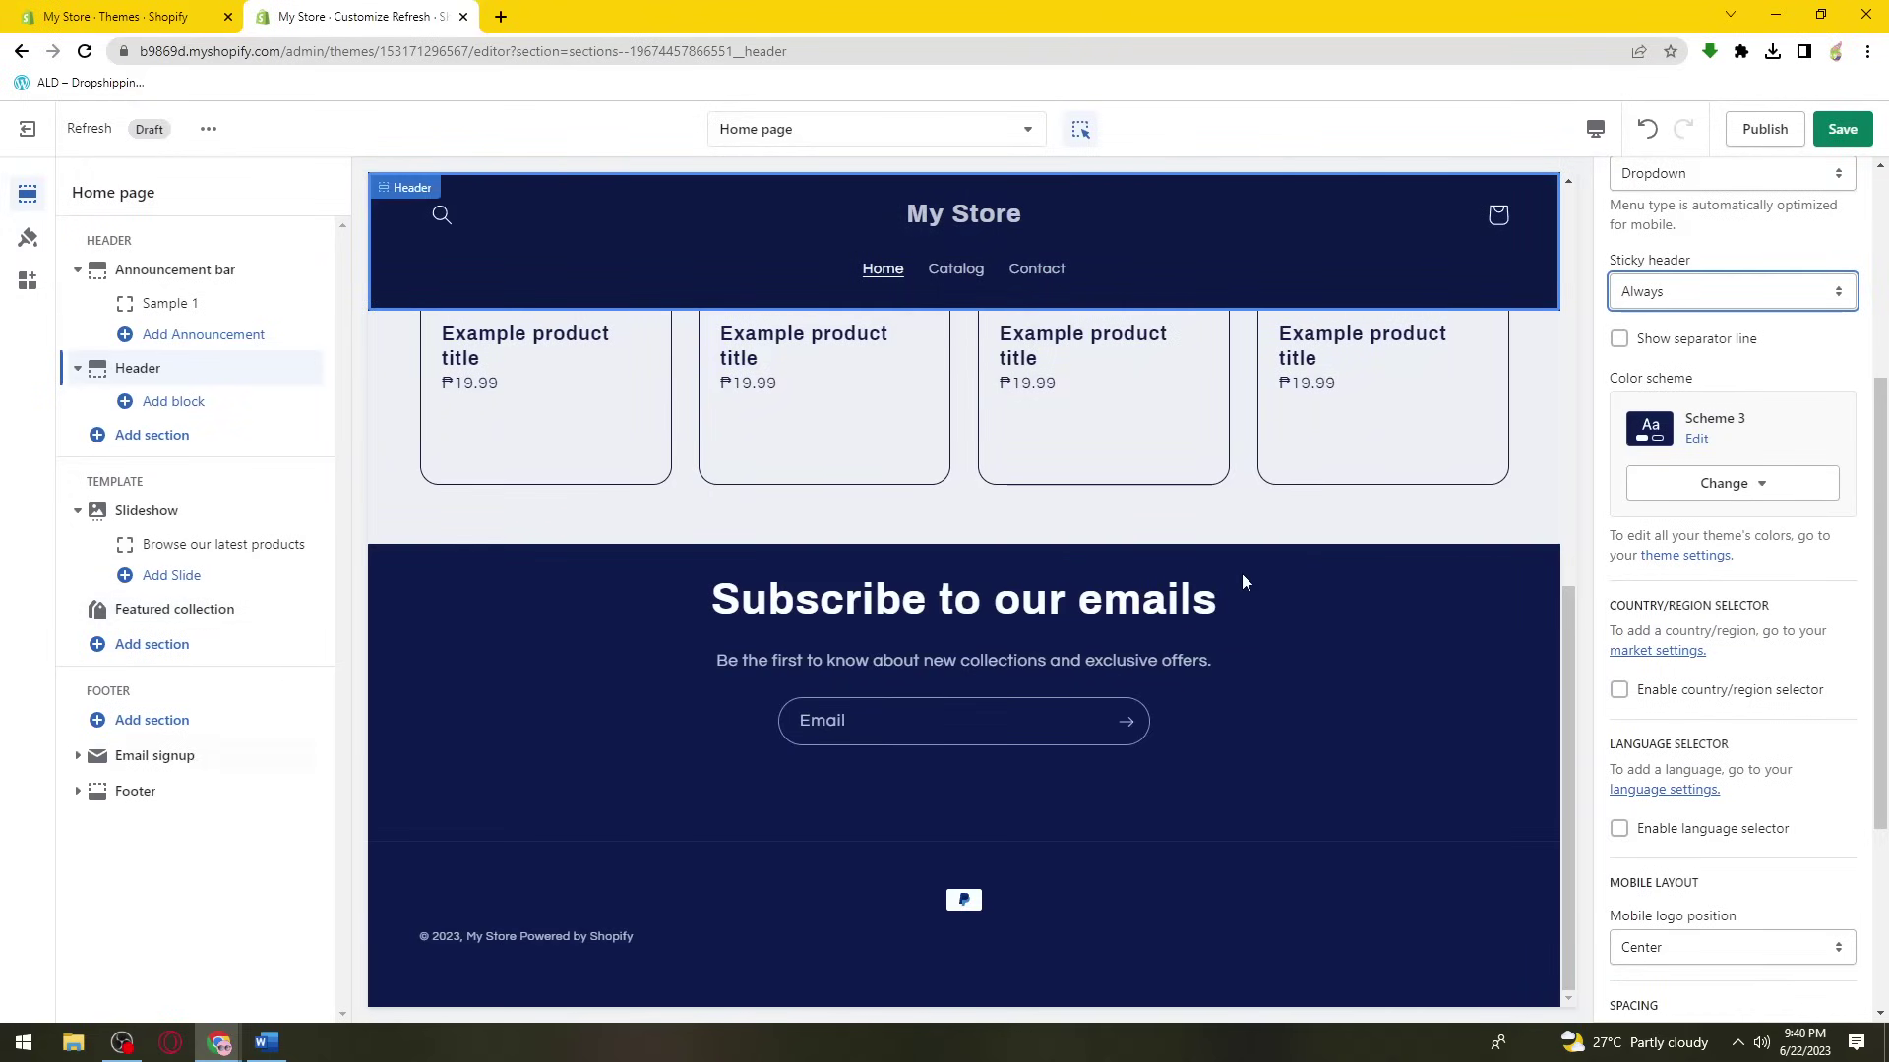
- Set Sticky header to "Always, reduce logo size" and test its behavior in the home page preview
click(1729, 293)
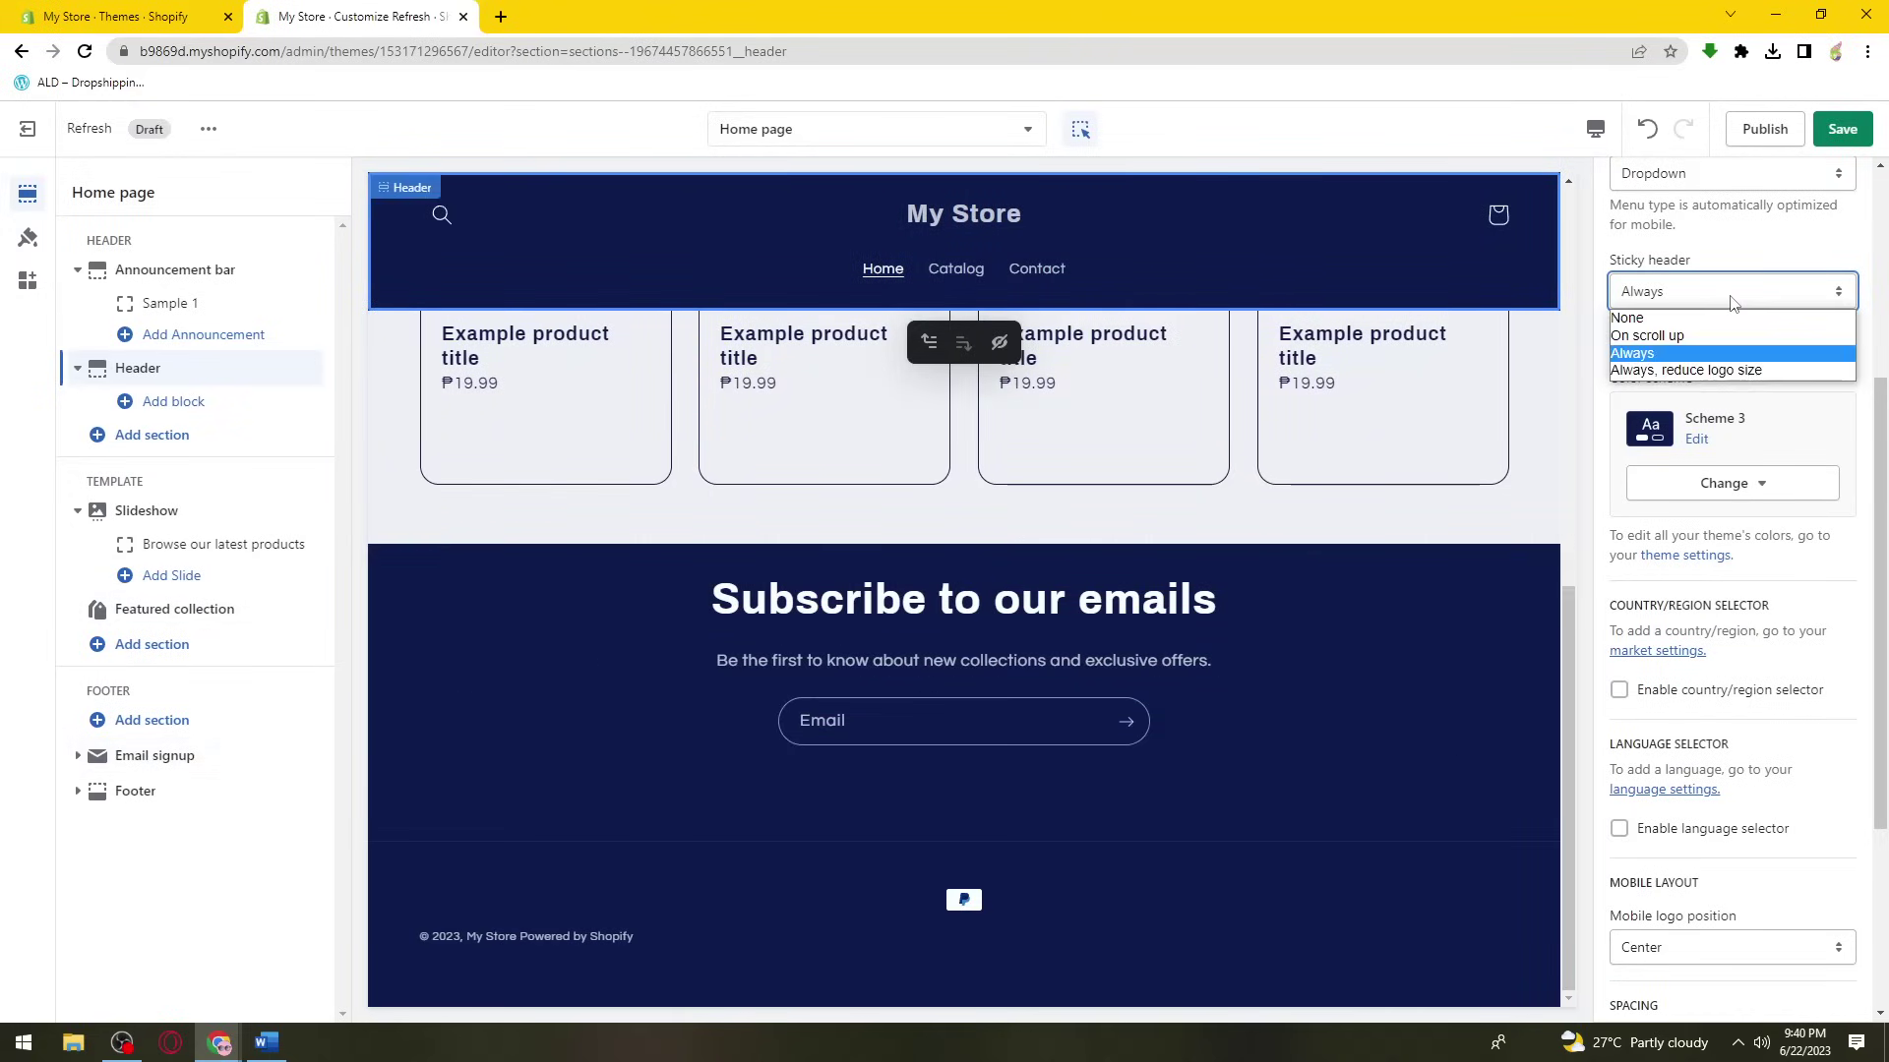
click(1744, 371)
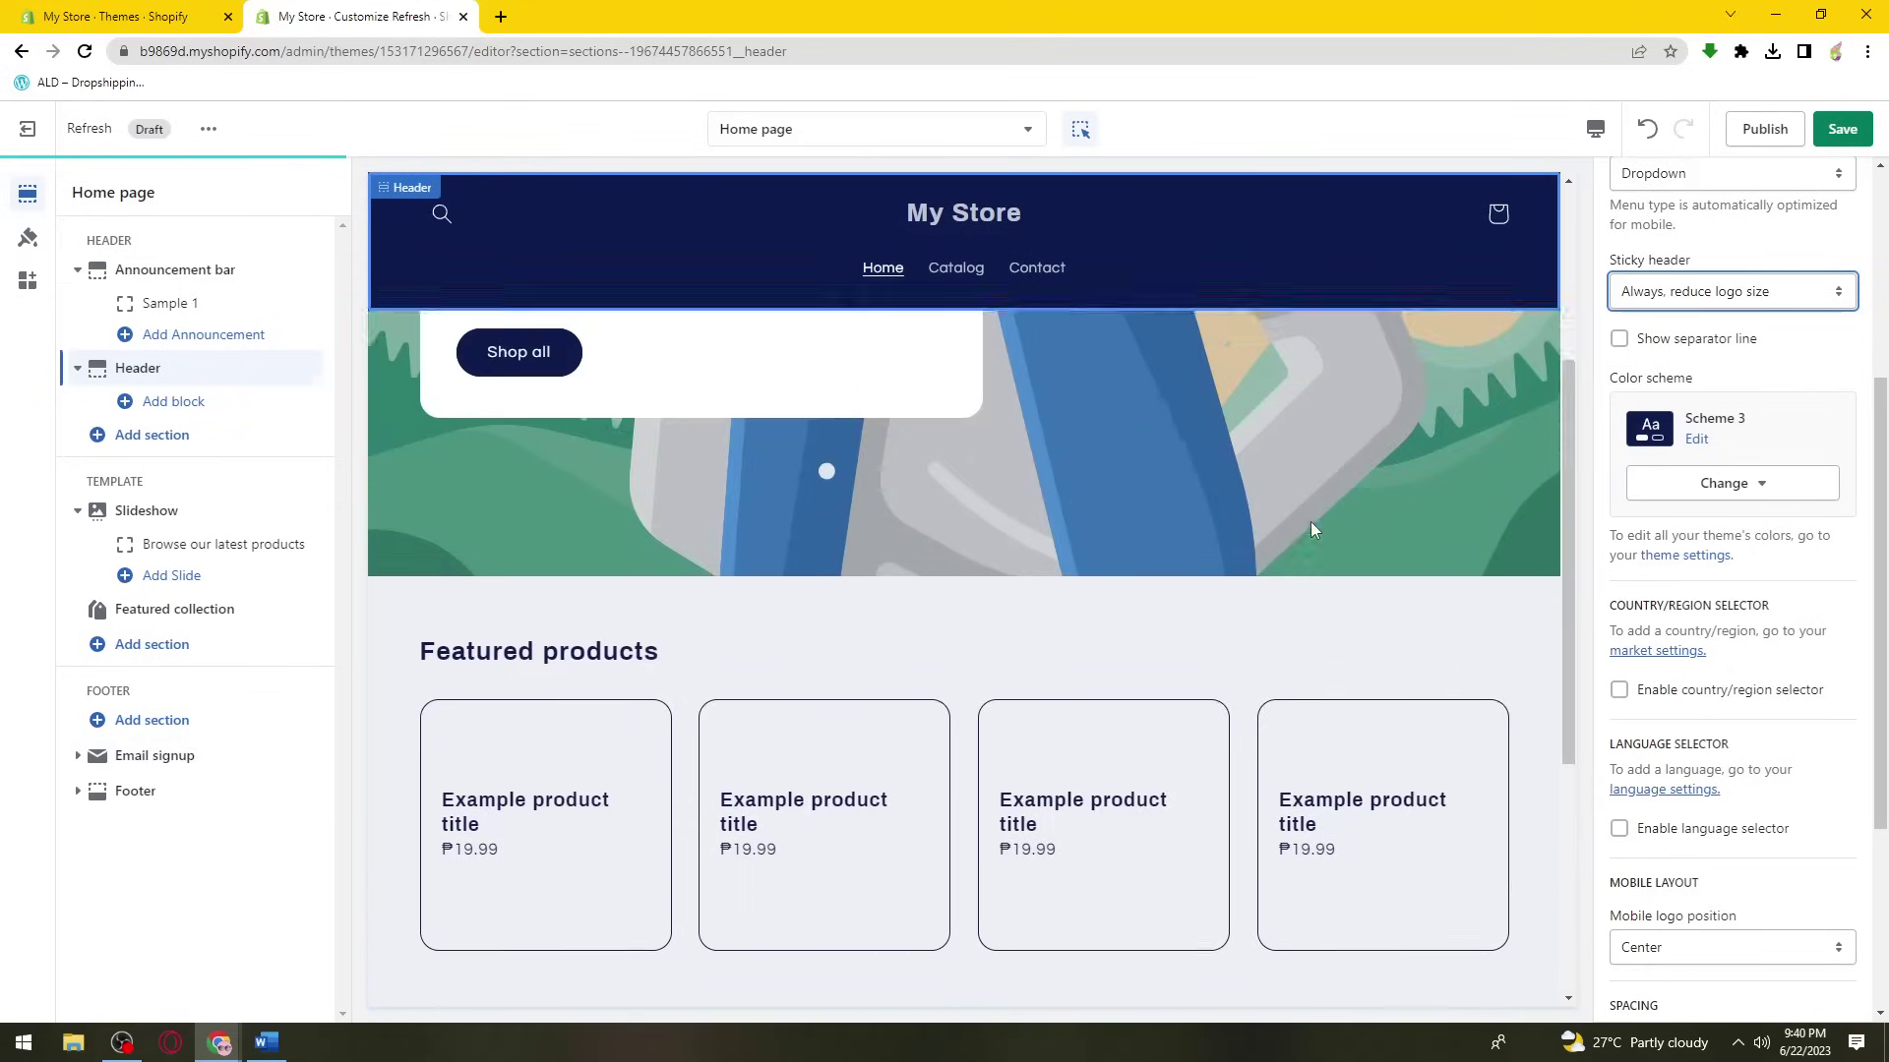
scroll(1118, 360, down, 10)
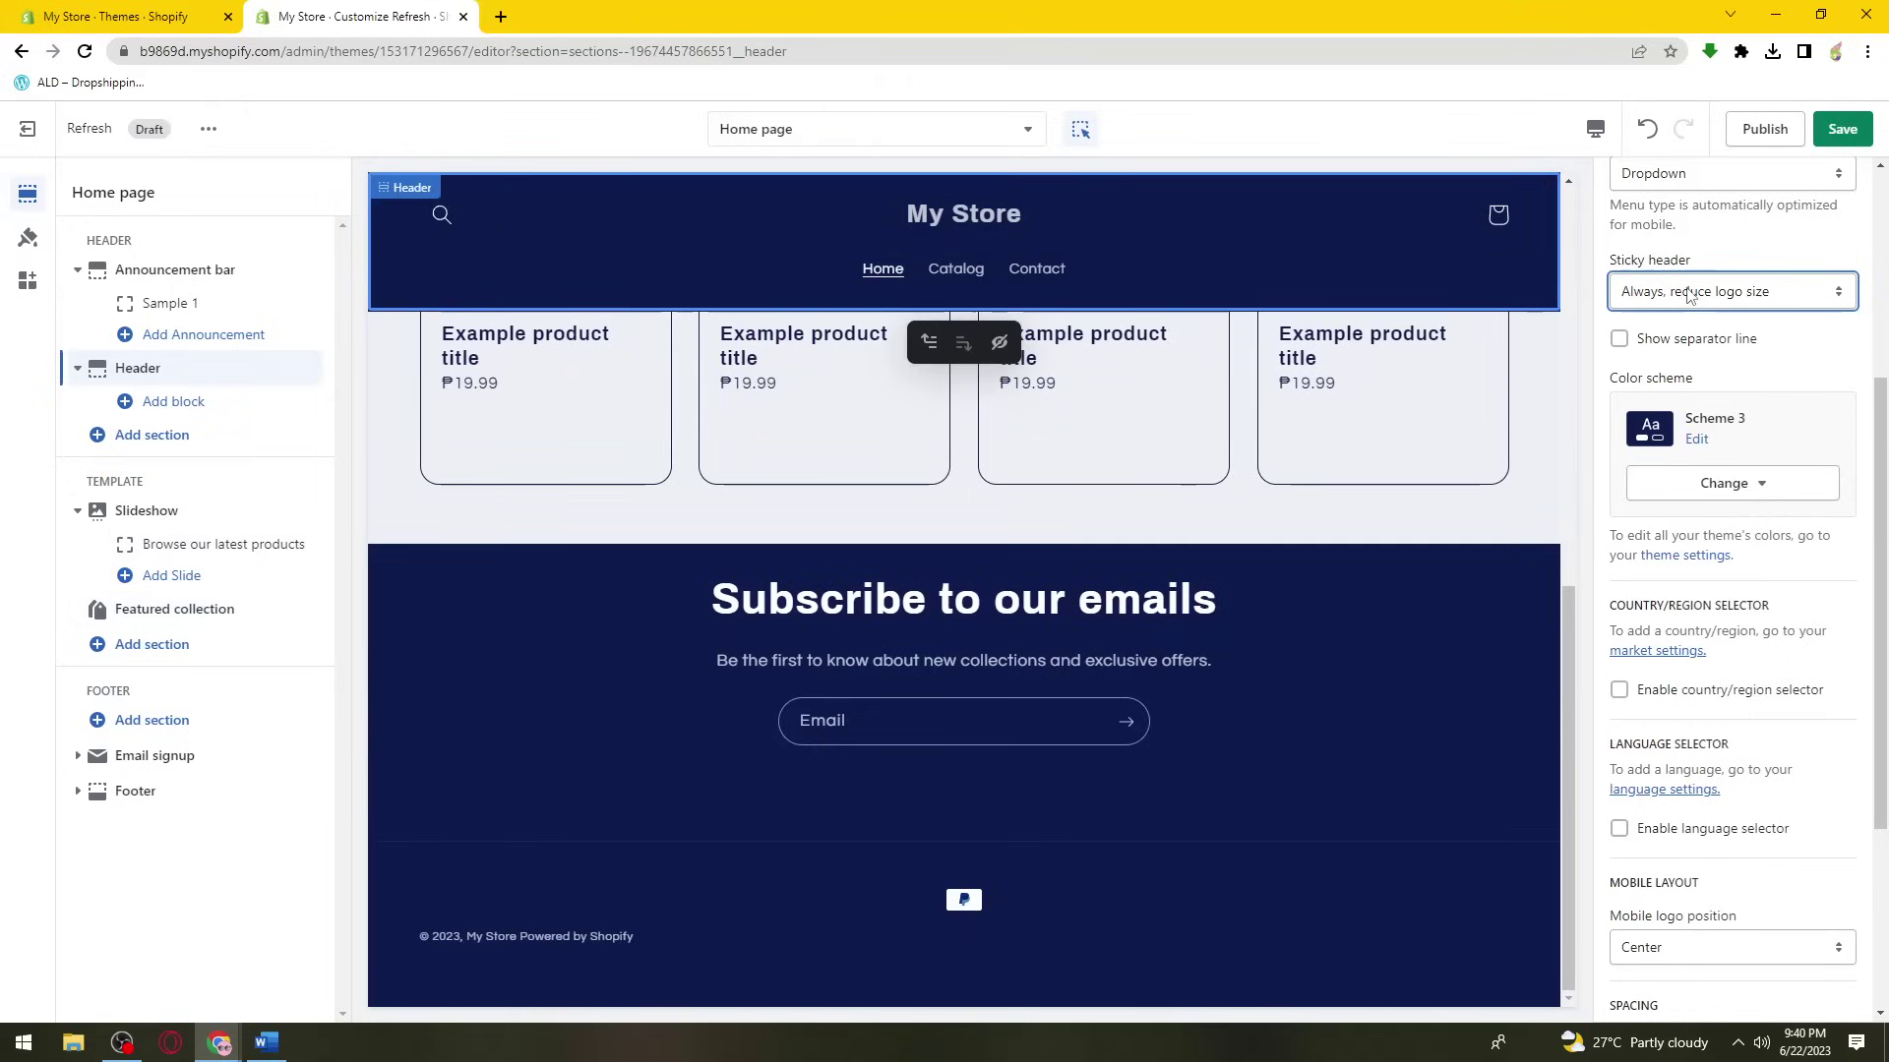
click(1688, 292)
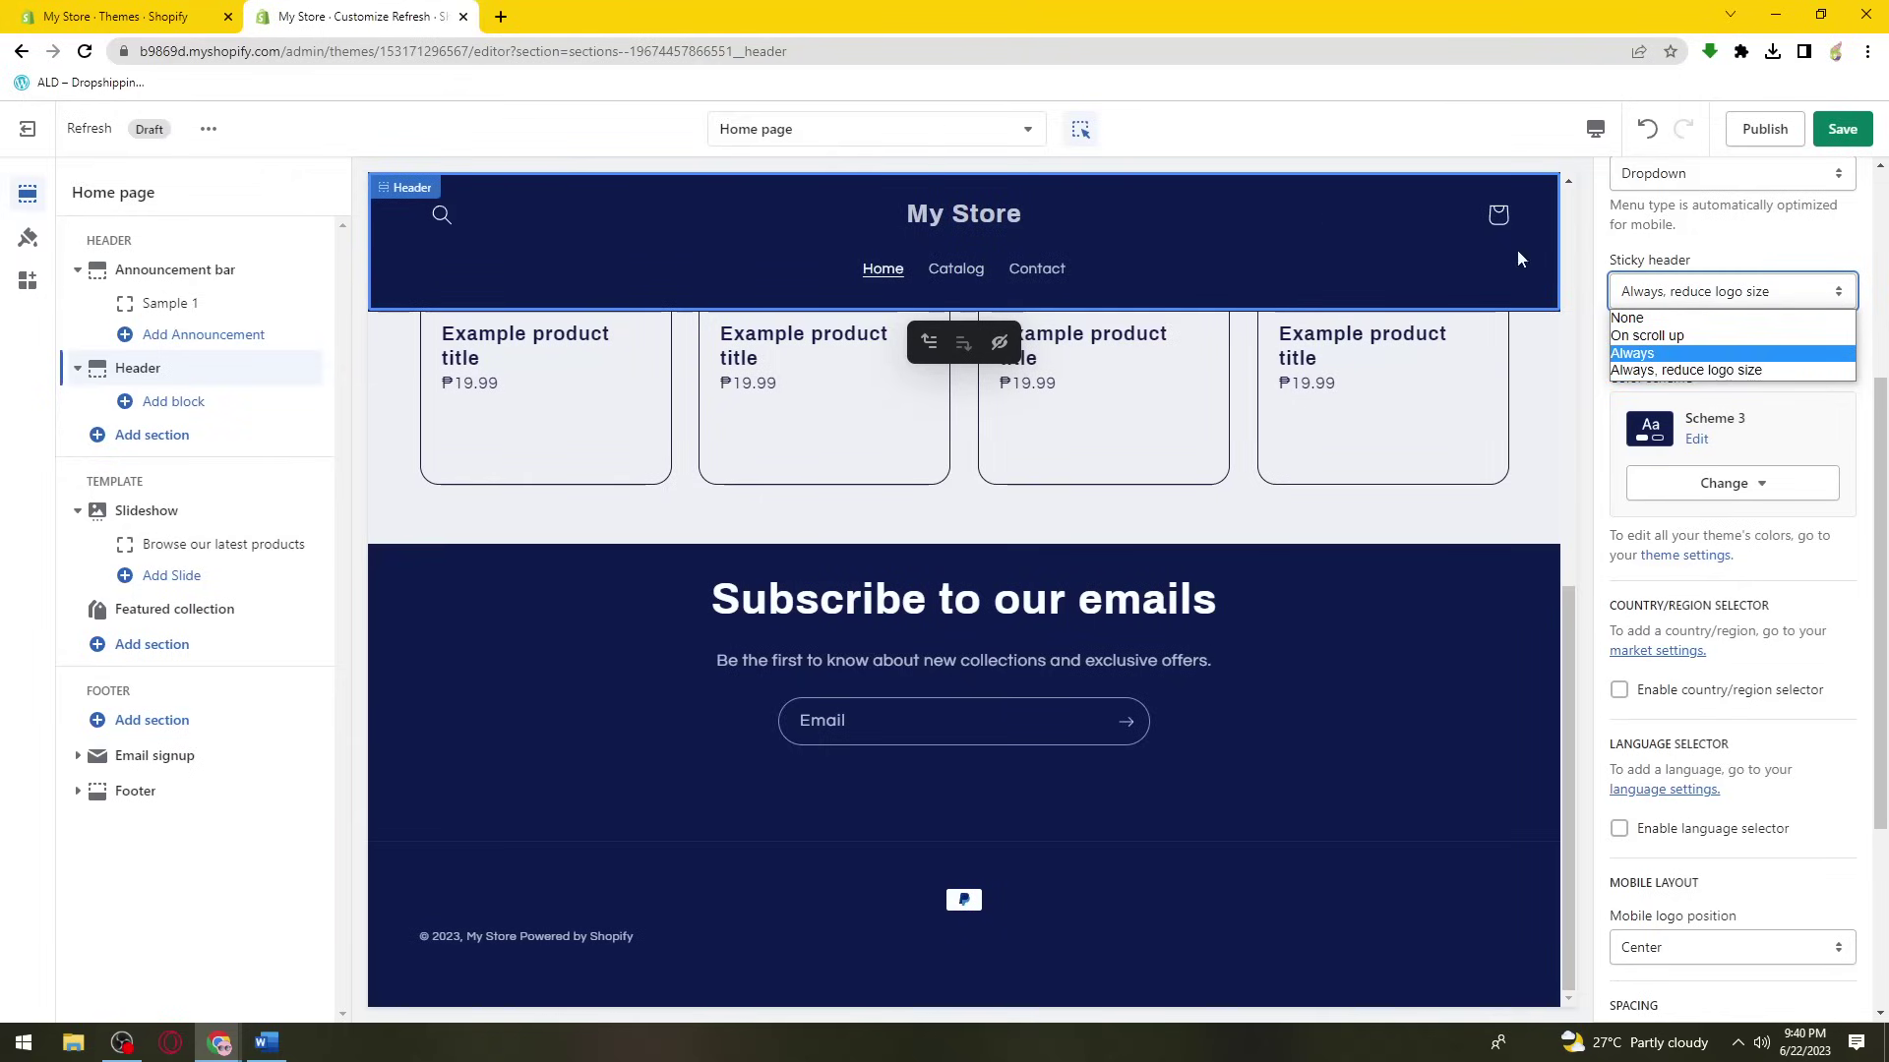
key(Up)
key(Escape)
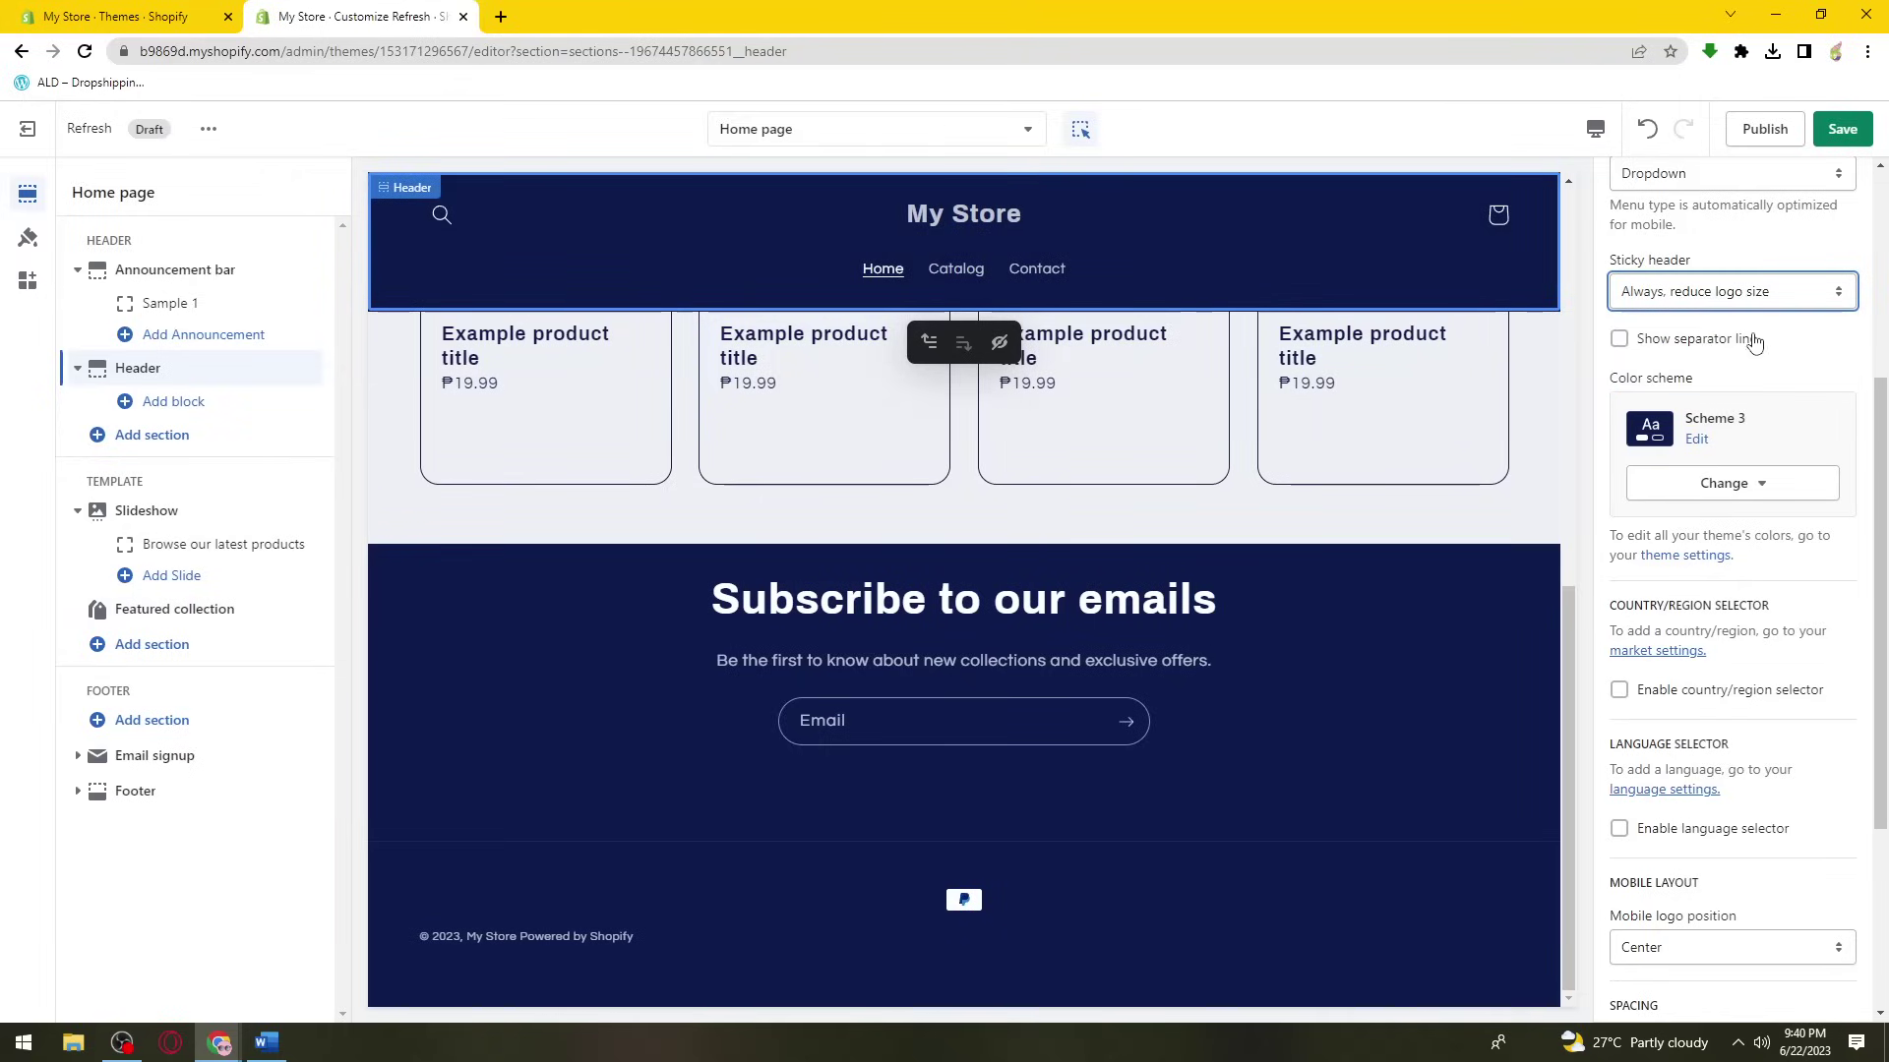
click(1760, 297)
click(1762, 305)
scroll(981, 629, up, 3)
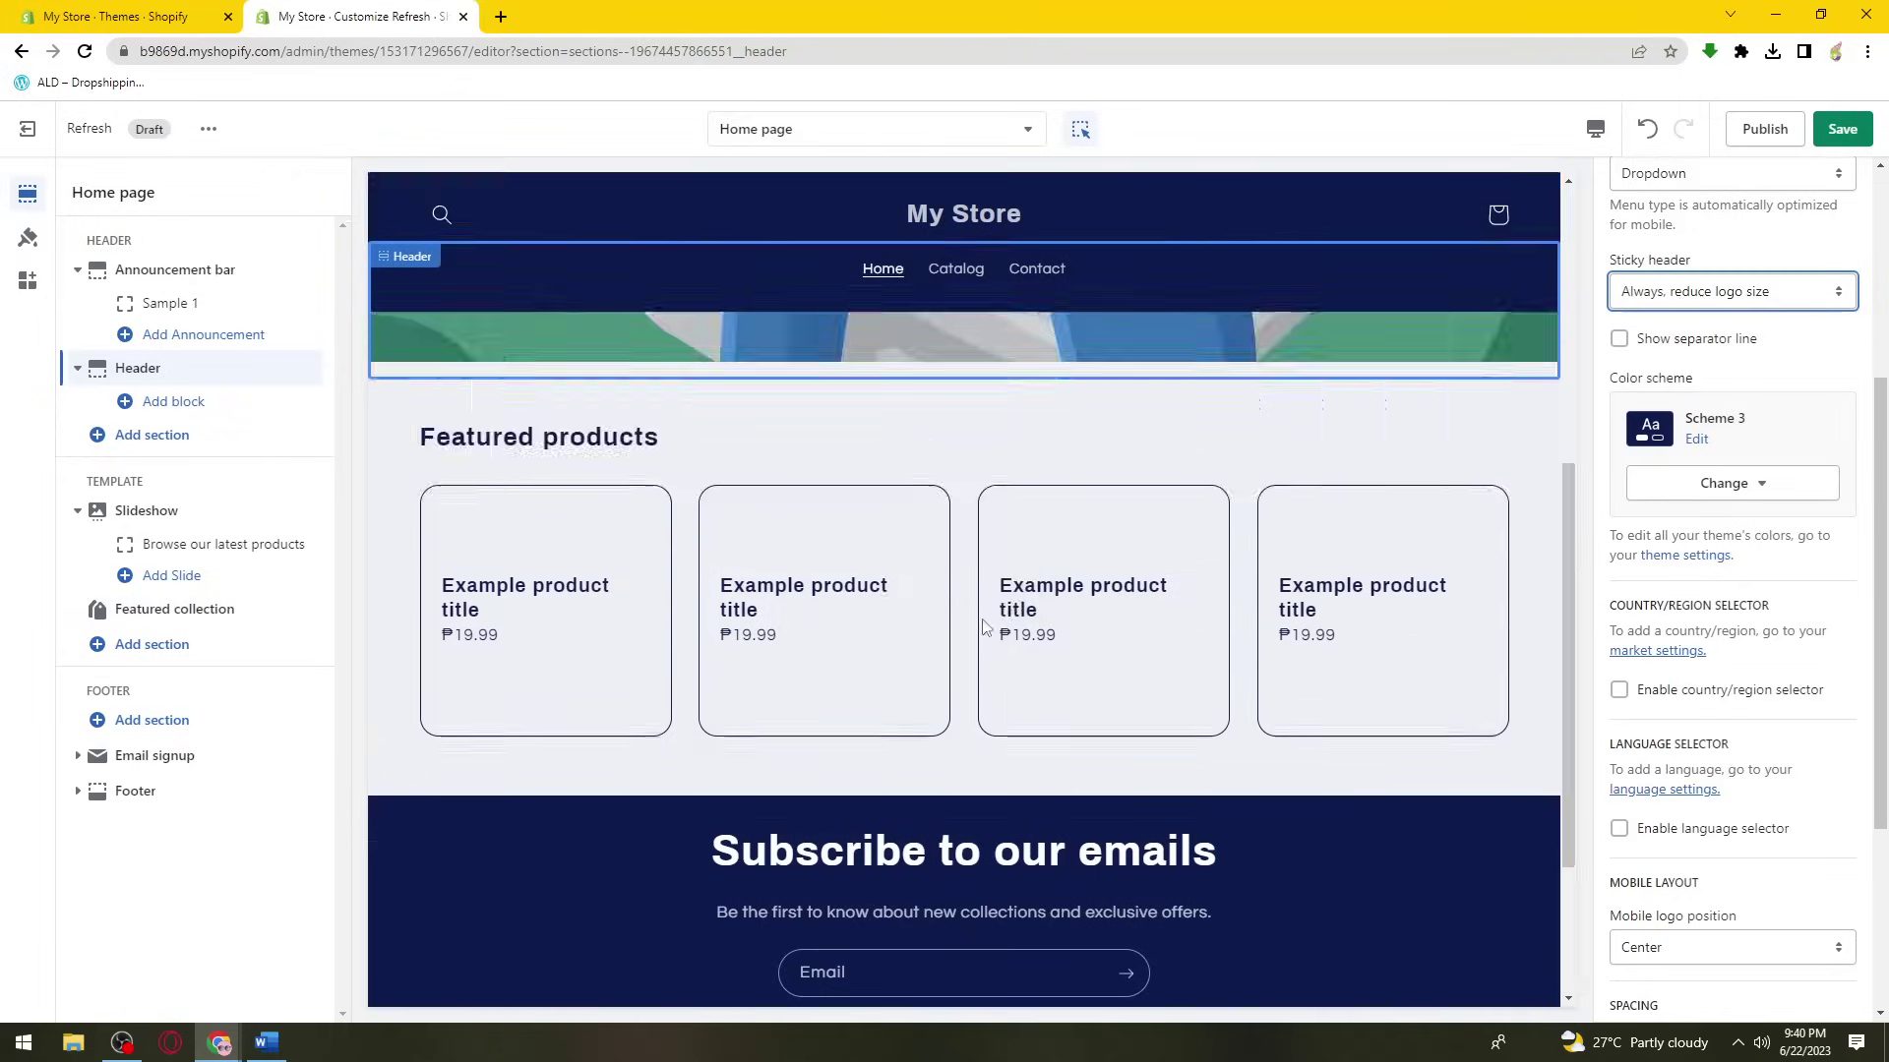
scroll(982, 630, down, 3)
scroll(988, 658, up, 5)
scroll(988, 666, up, 2)
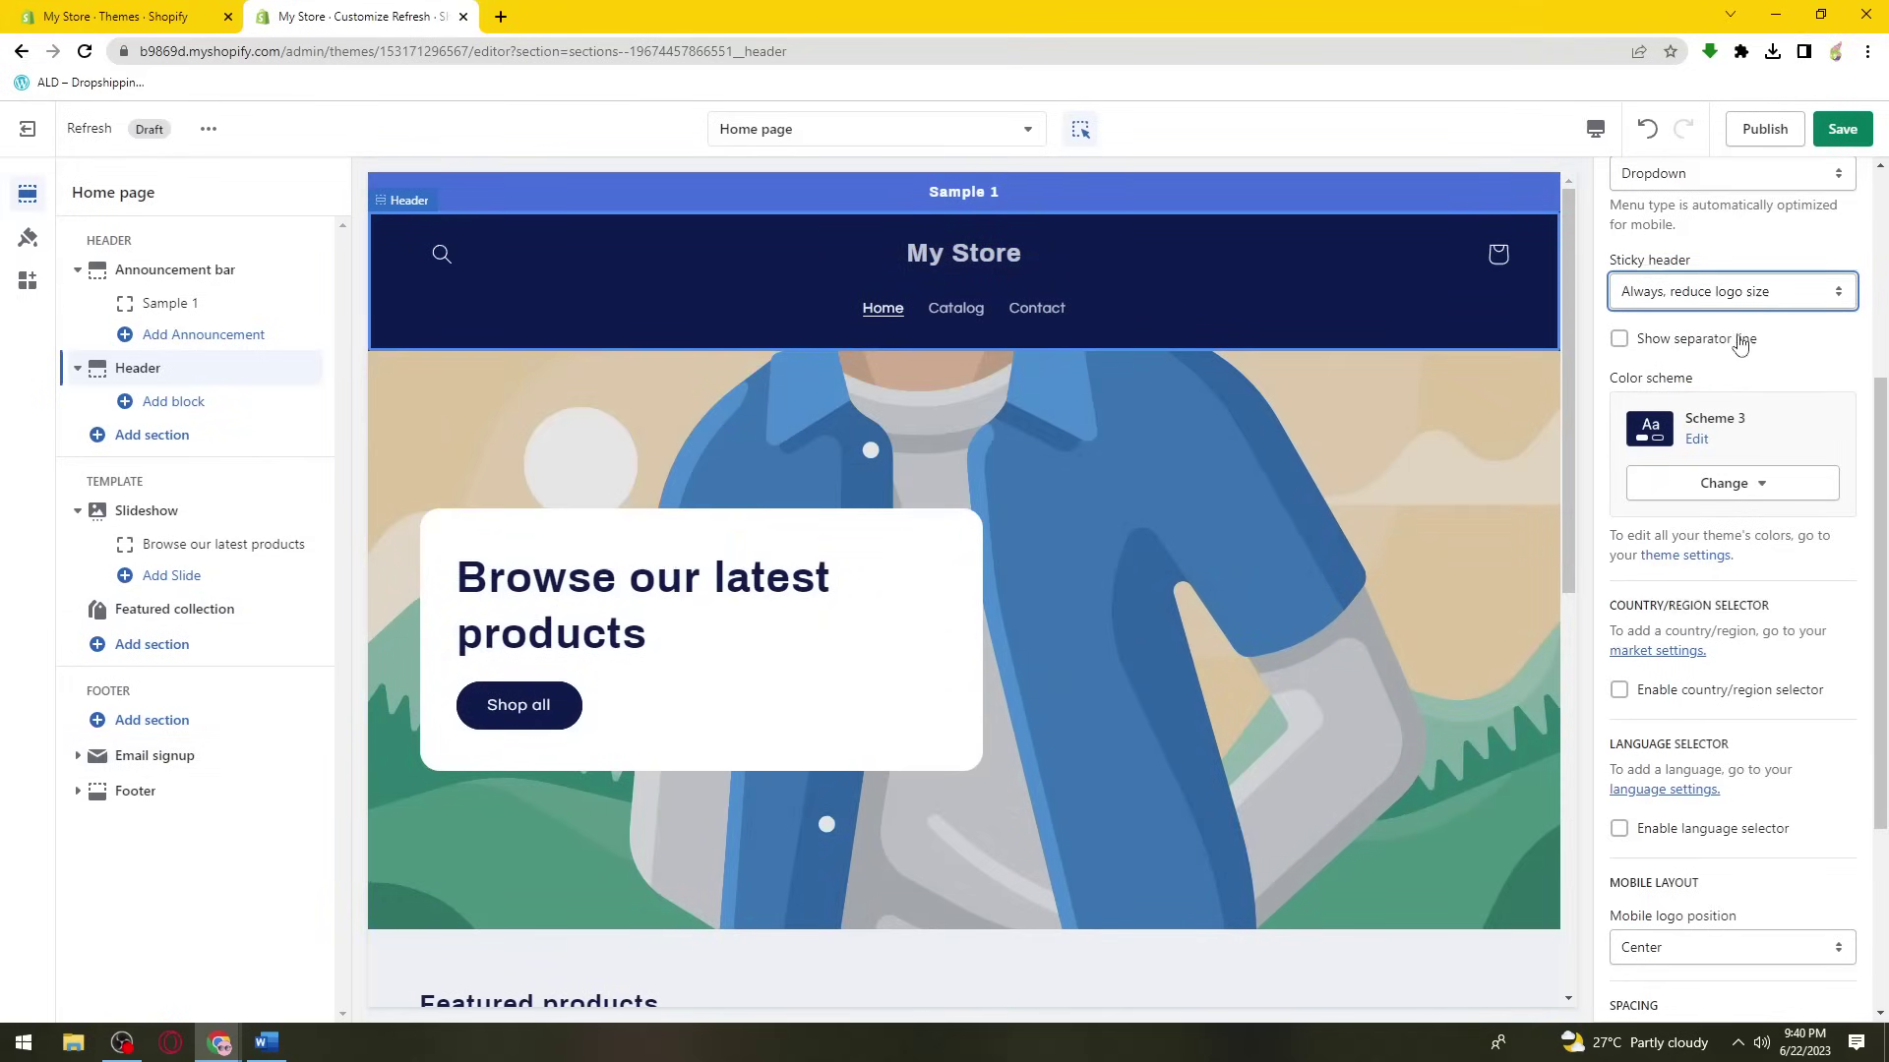
- Set the header's Sticky header option to None and check how the header behaves in the home page preview
click(1627, 291)
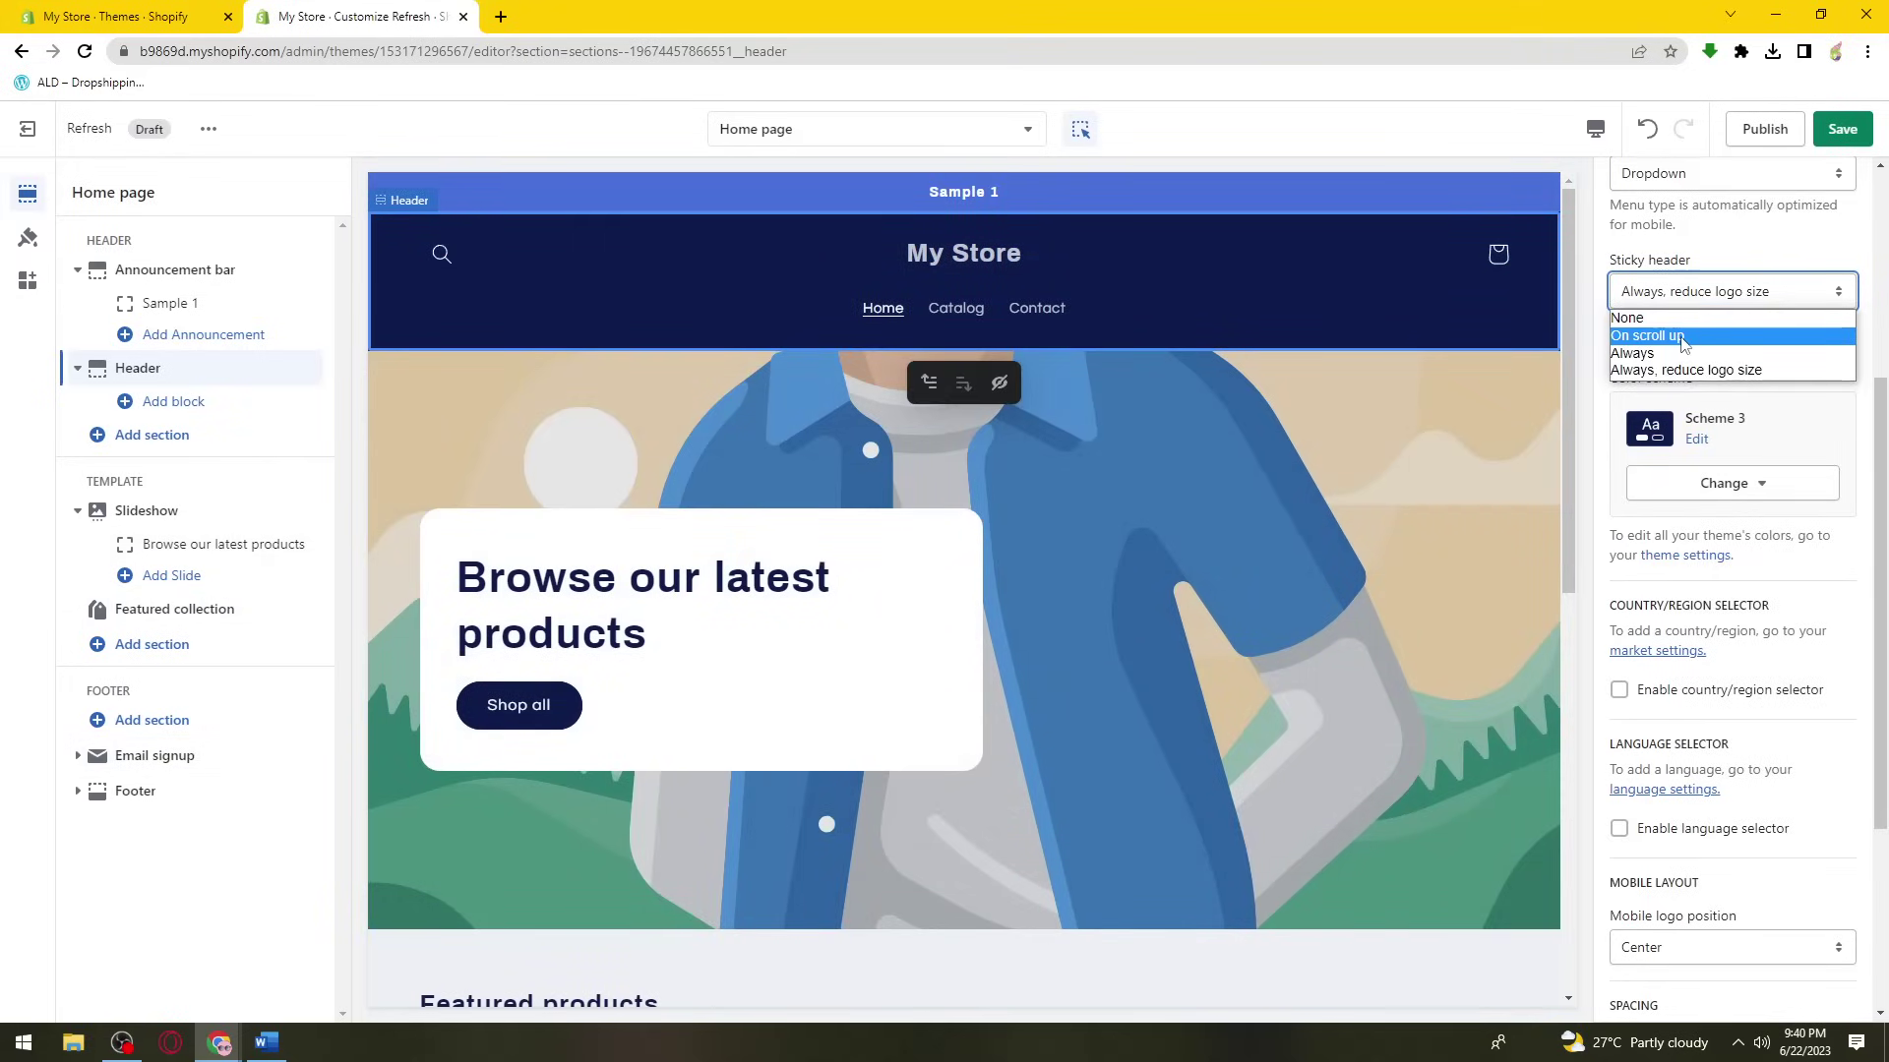
click(1628, 318)
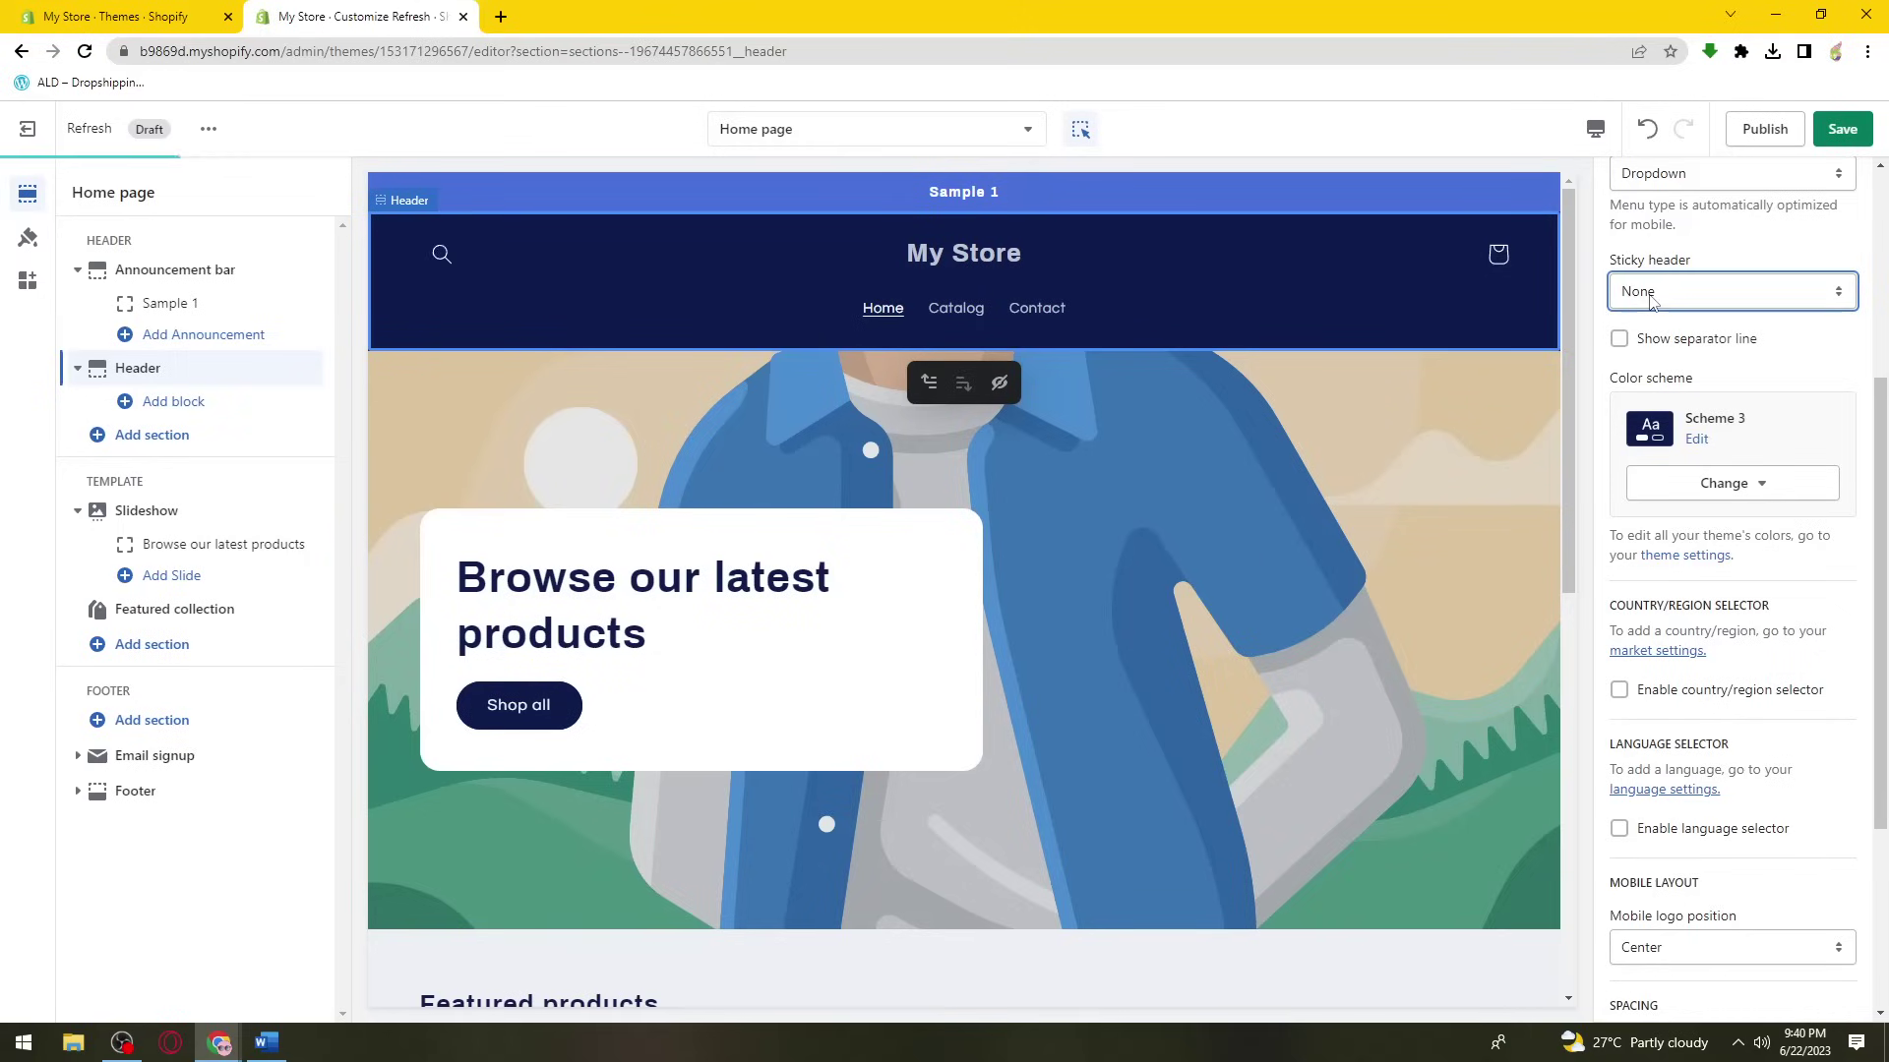
click(1653, 295)
click(1708, 297)
scroll(1385, 445, down, 5)
scroll(1382, 444, down, 3)
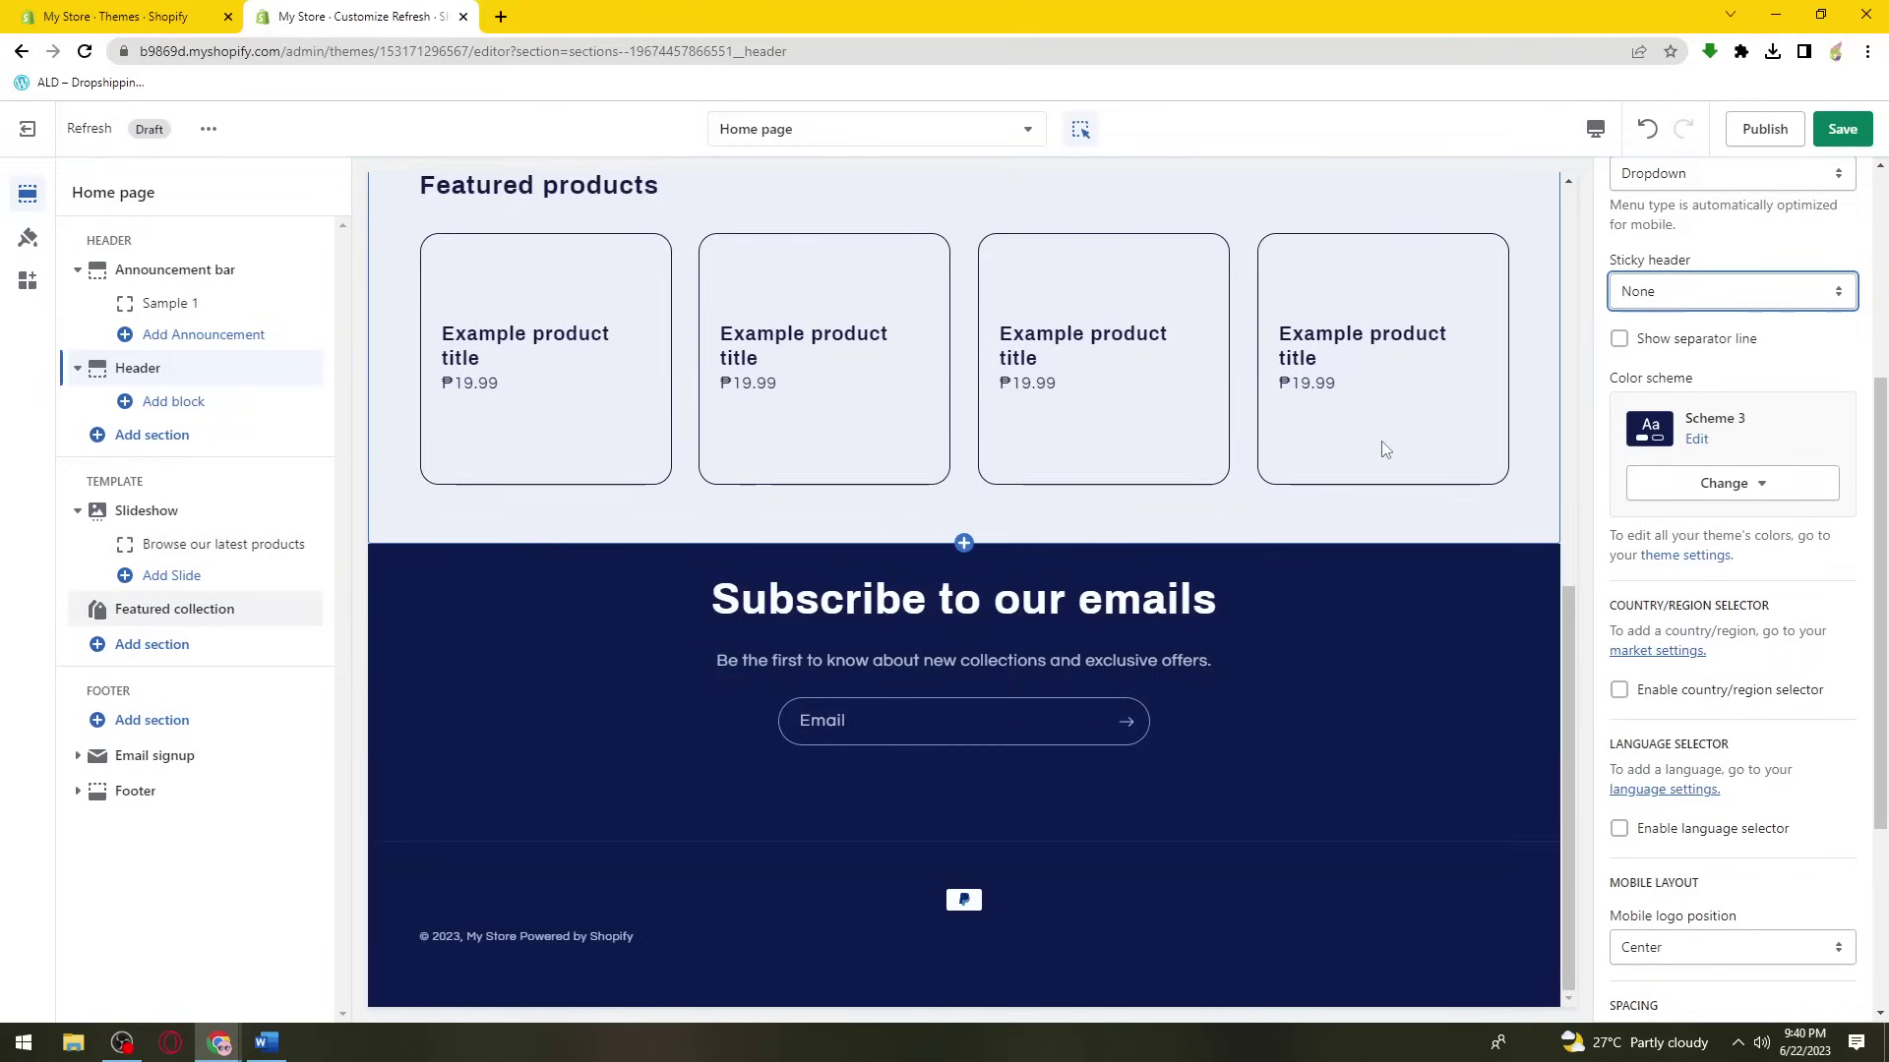
scroll(1380, 443, up, 6)
scroll(1379, 440, down, 6)
click(1724, 288)
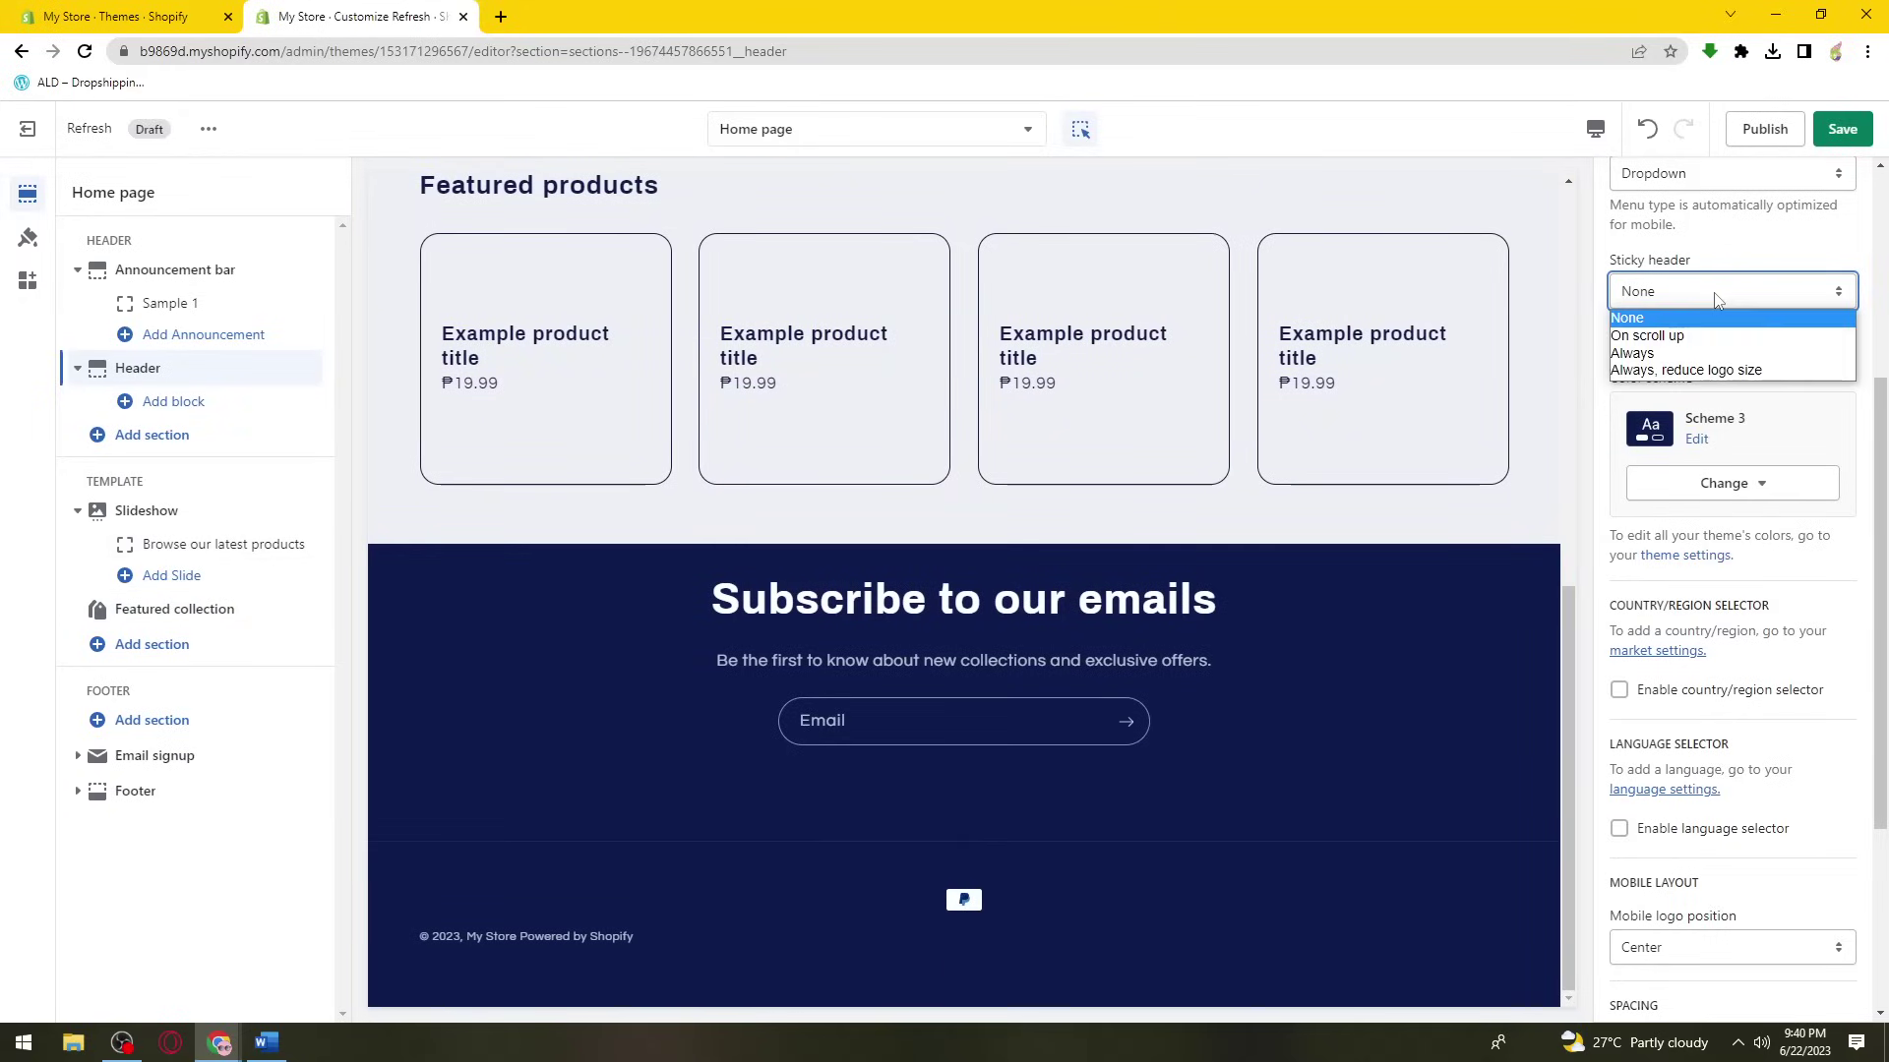
click(1672, 305)
scroll(1076, 388, up, 6)
scroll(1076, 388, down, 5)
scroll(1086, 393, up, 6)
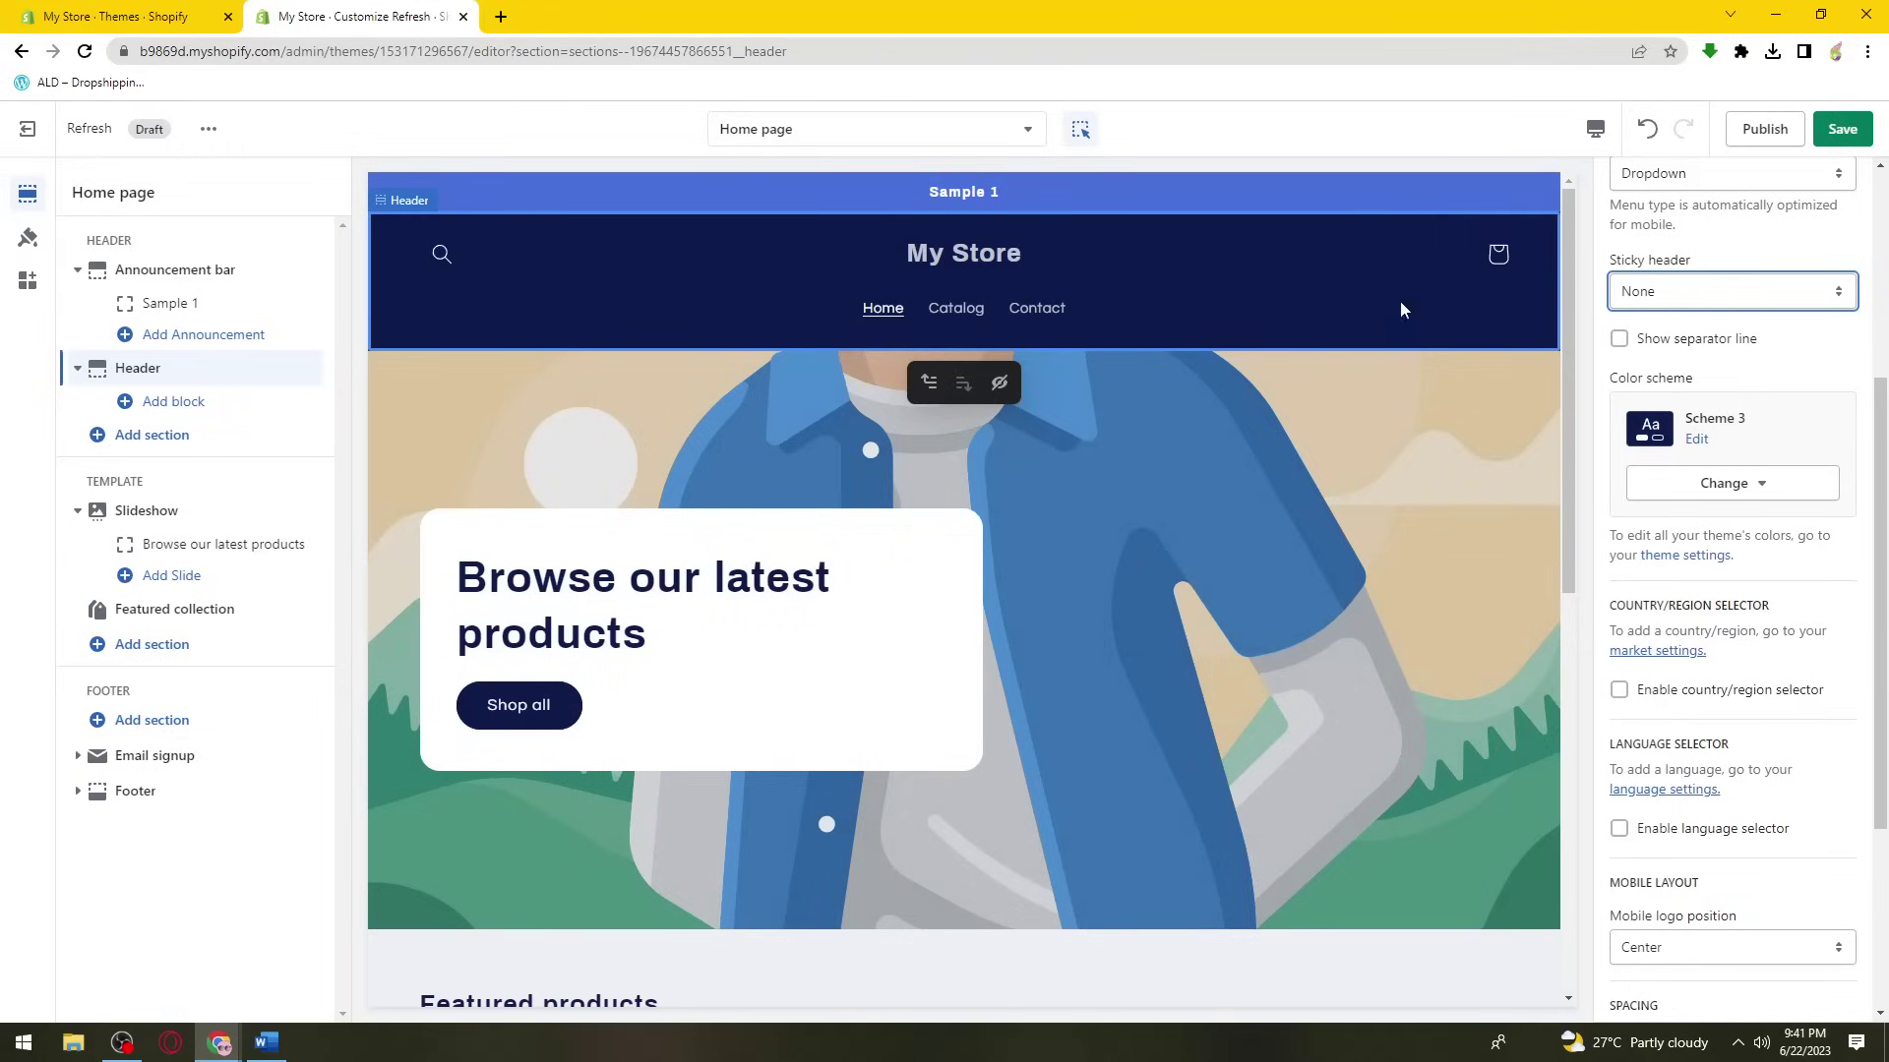
- Set the header's Sticky header option to On scroll up
click(1654, 293)
click(1661, 339)
scroll(1705, 350, down, 3)
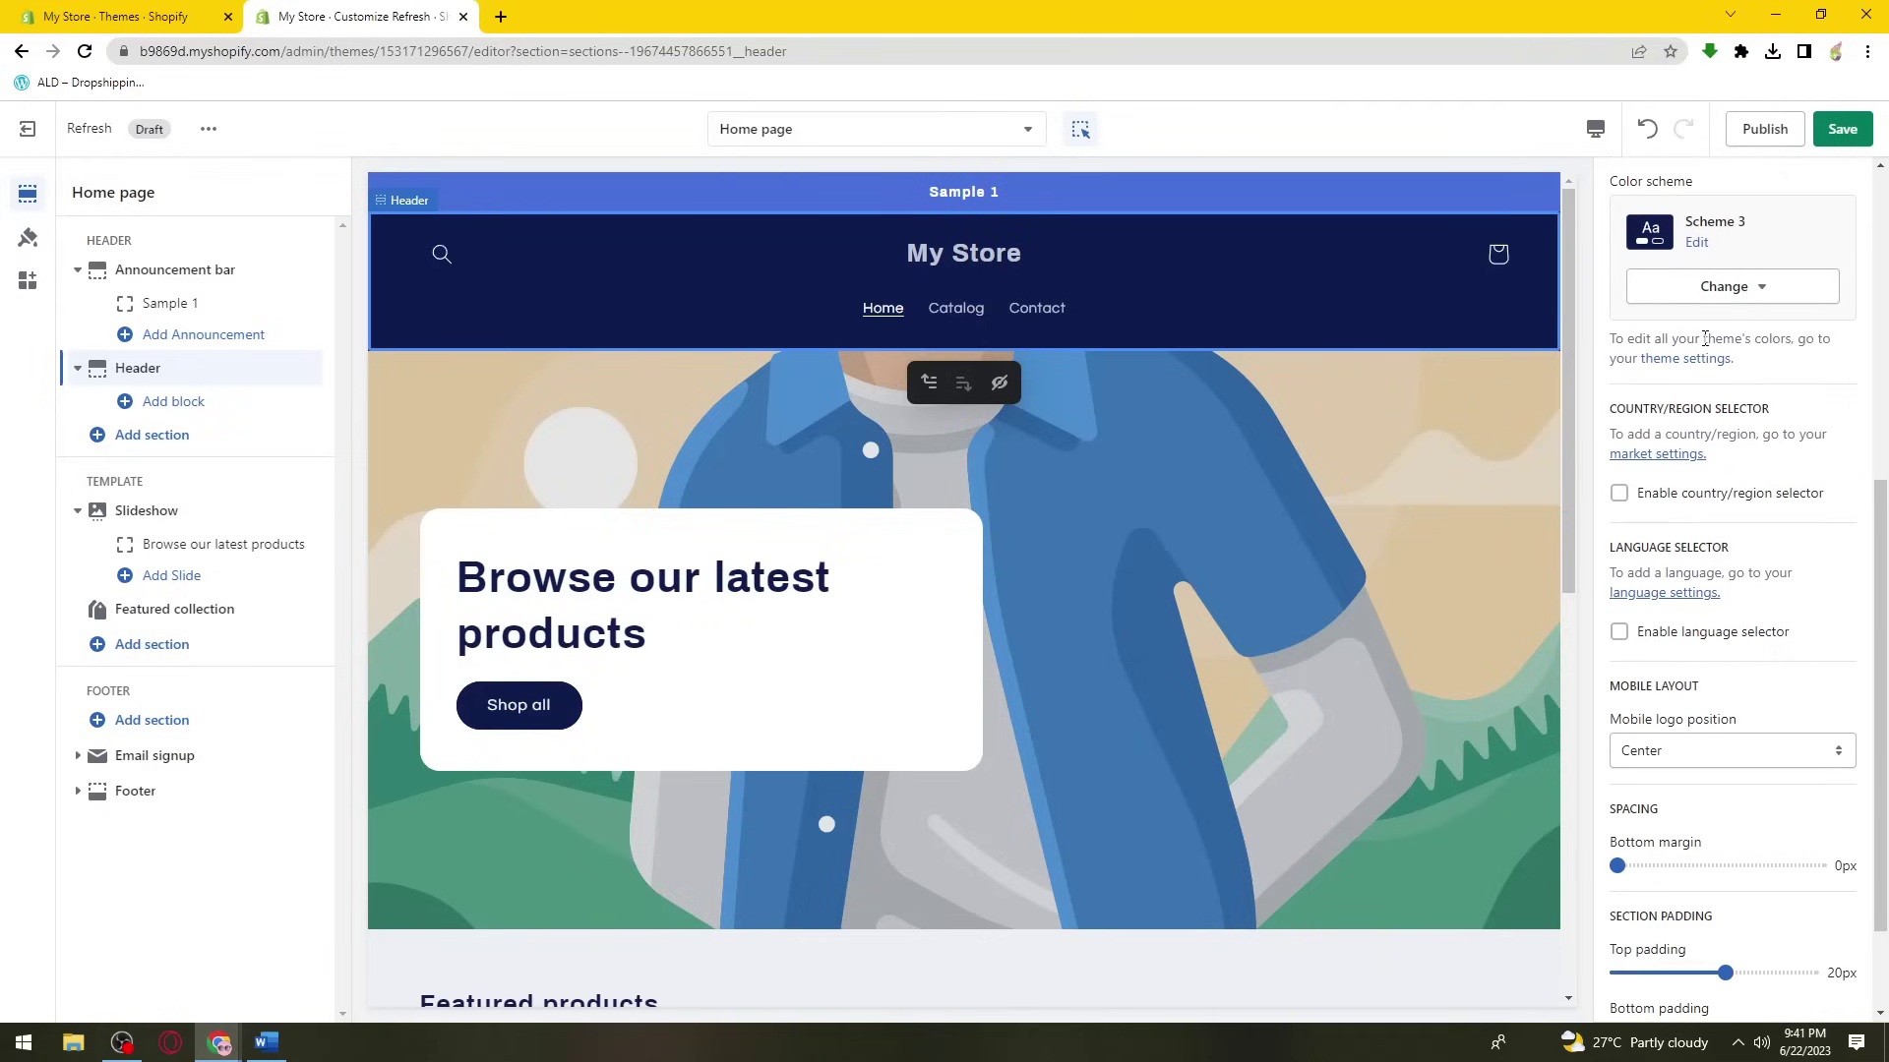
- Examine the header's Color scheme setting and dismiss the Krisp notification covering the settings
scroll(1704, 350, up, 3)
drag(1606, 383, 1715, 383)
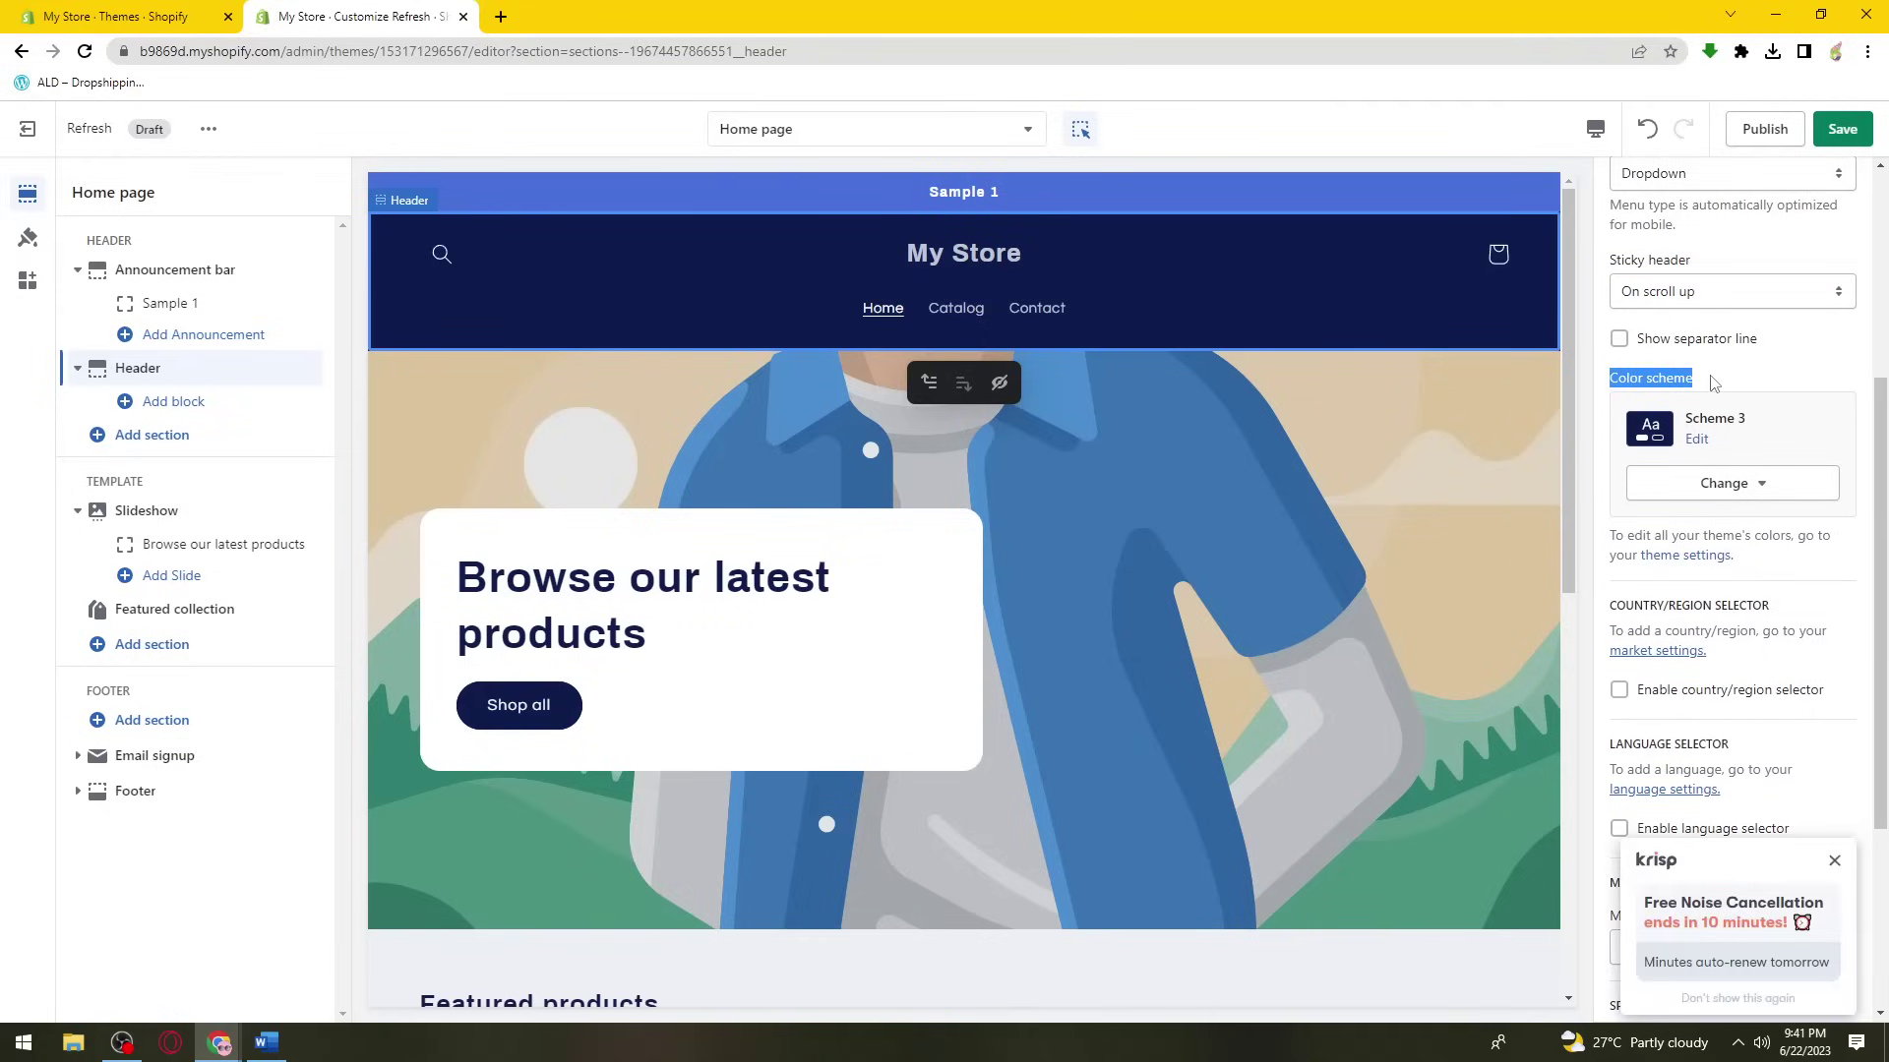
click(1713, 383)
click(1834, 861)
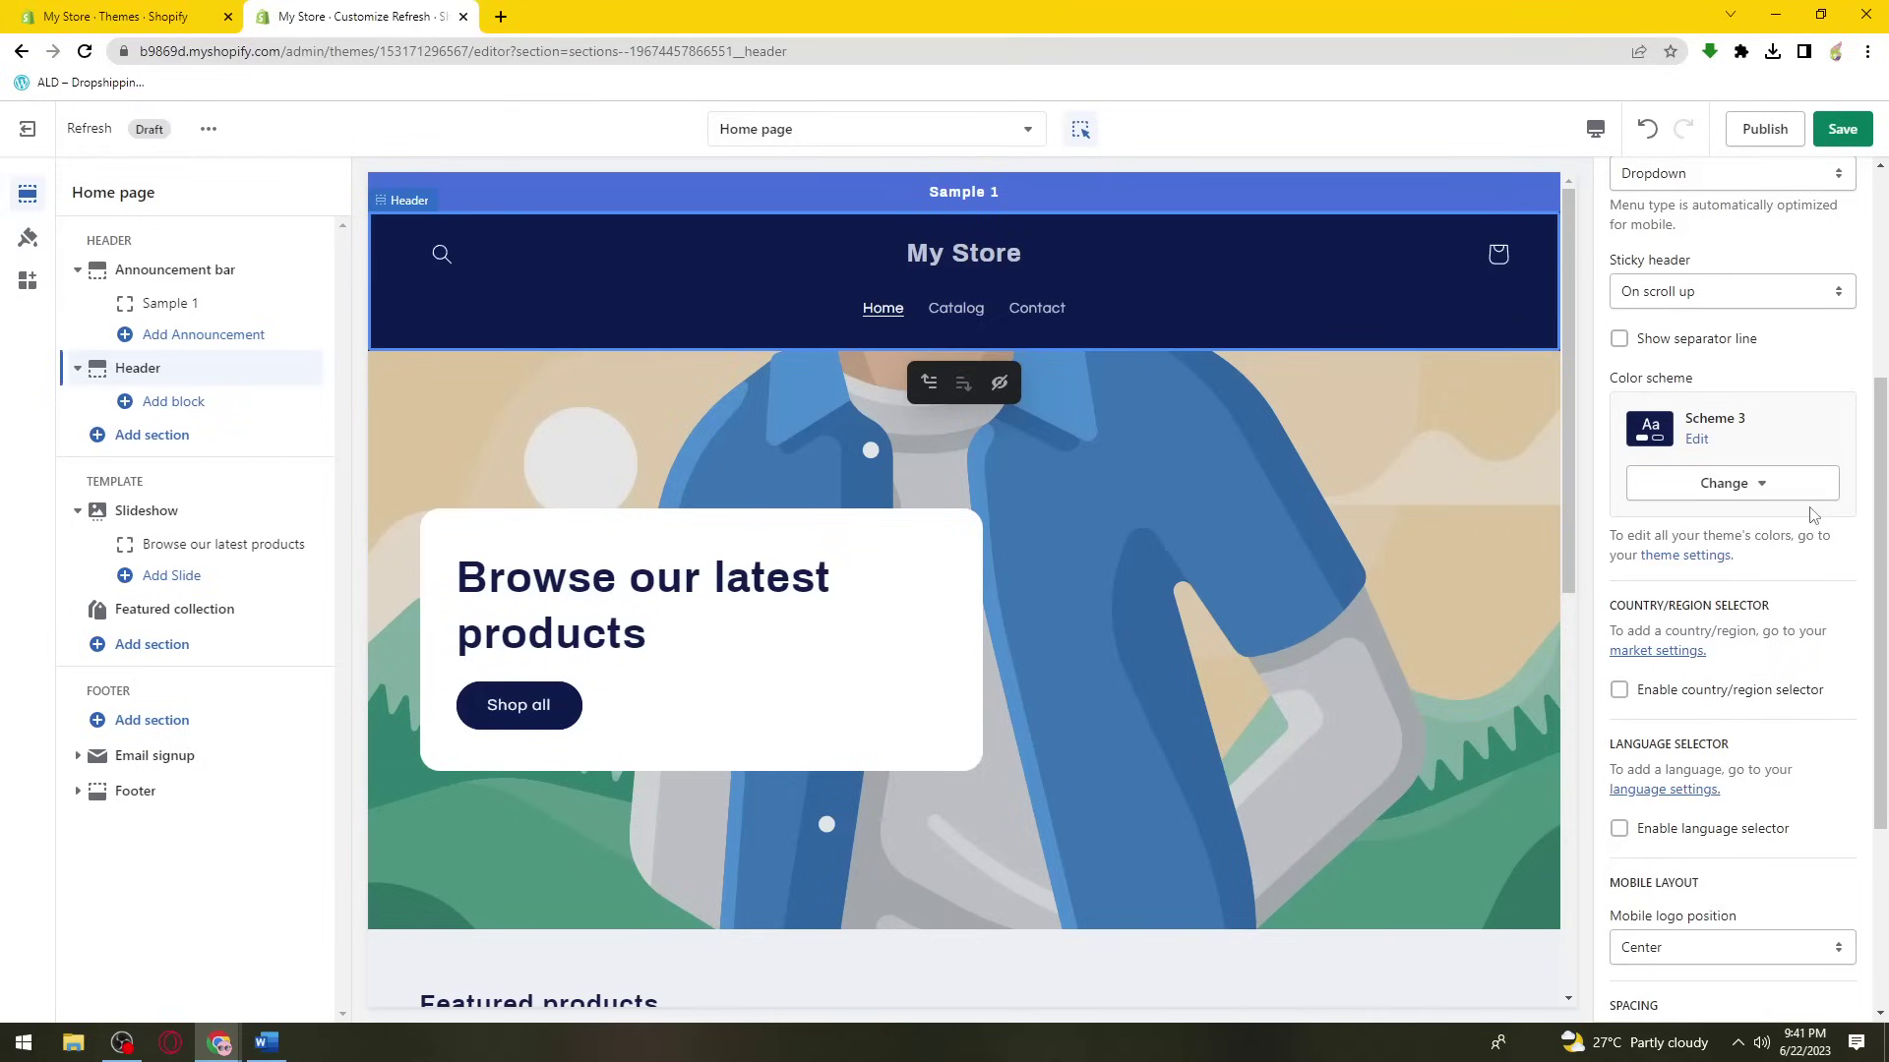
click(1804, 497)
click(1804, 498)
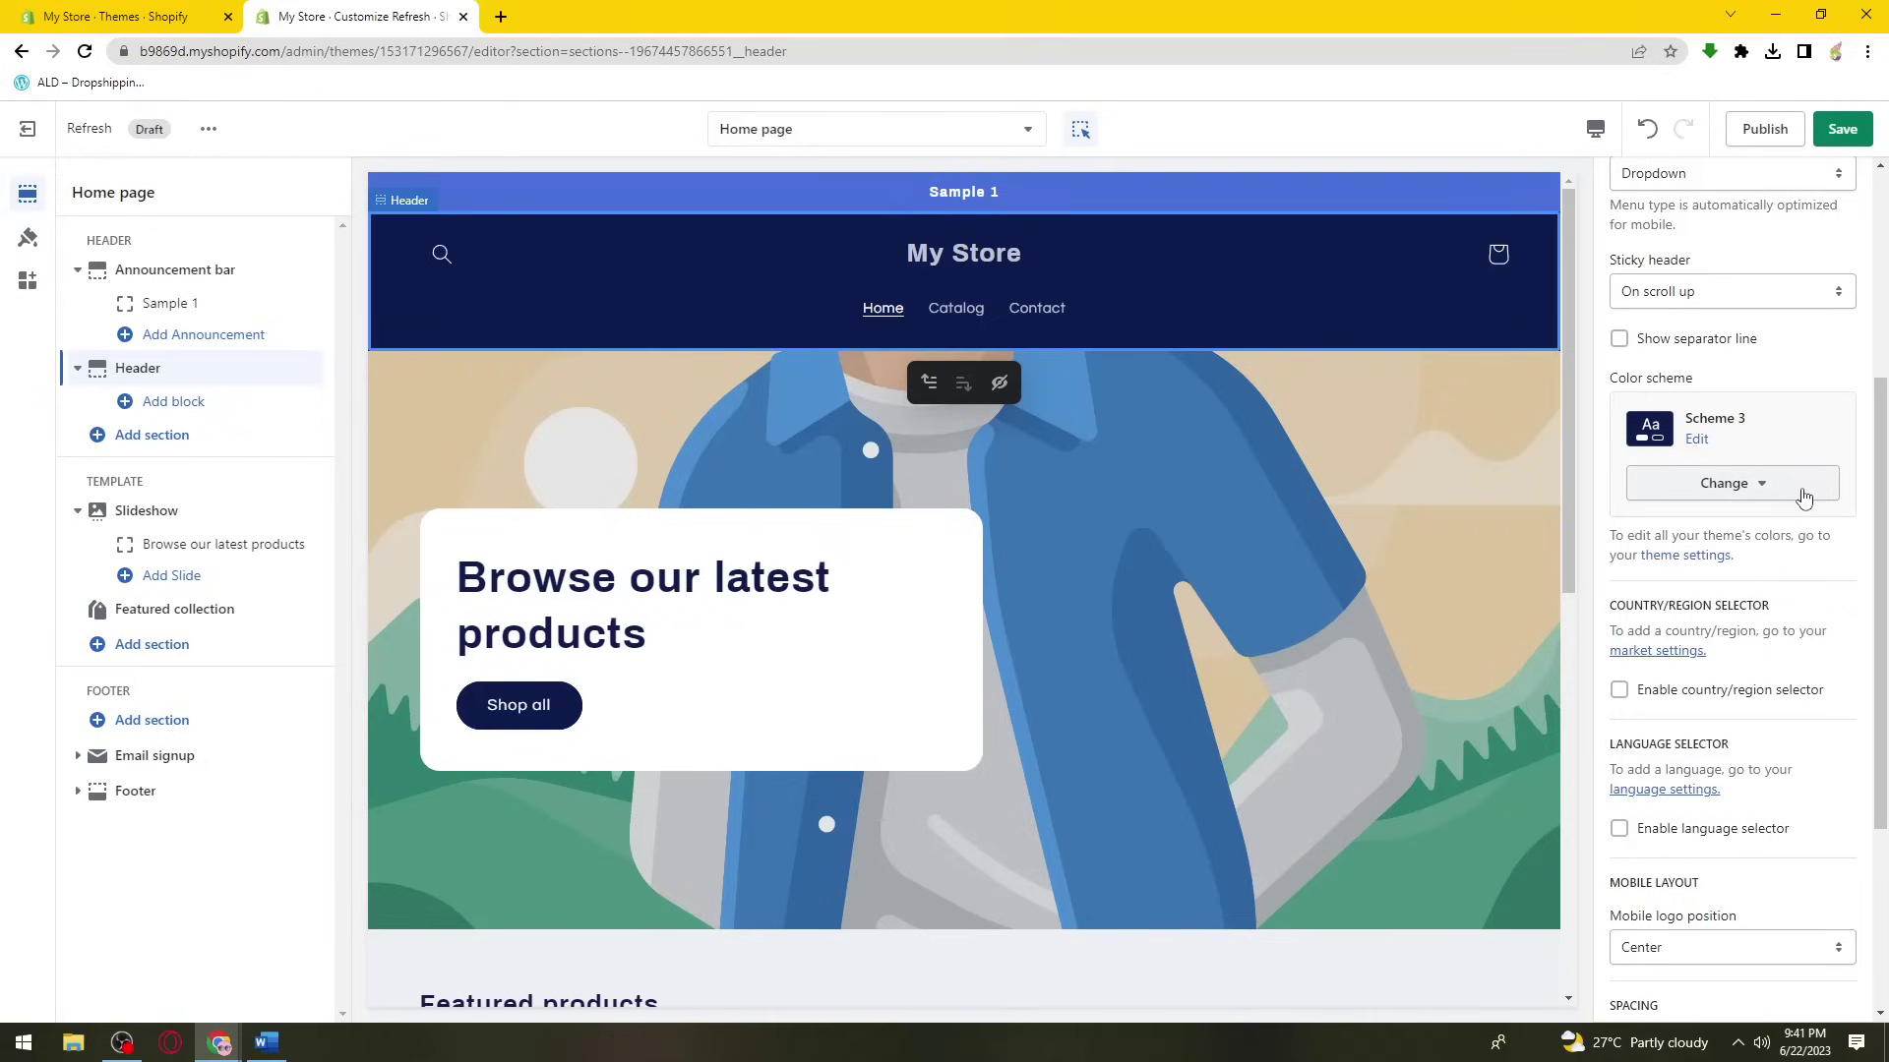
click(1800, 497)
click(1800, 497)
click(1800, 498)
click(1800, 498)
- Review the header's country/region selector, language selector, mobile layout, spacing and section padding settings
scroll(1822, 612, down, 1)
scroll(1821, 611, down, 1)
drag(1605, 411, 1885, 420)
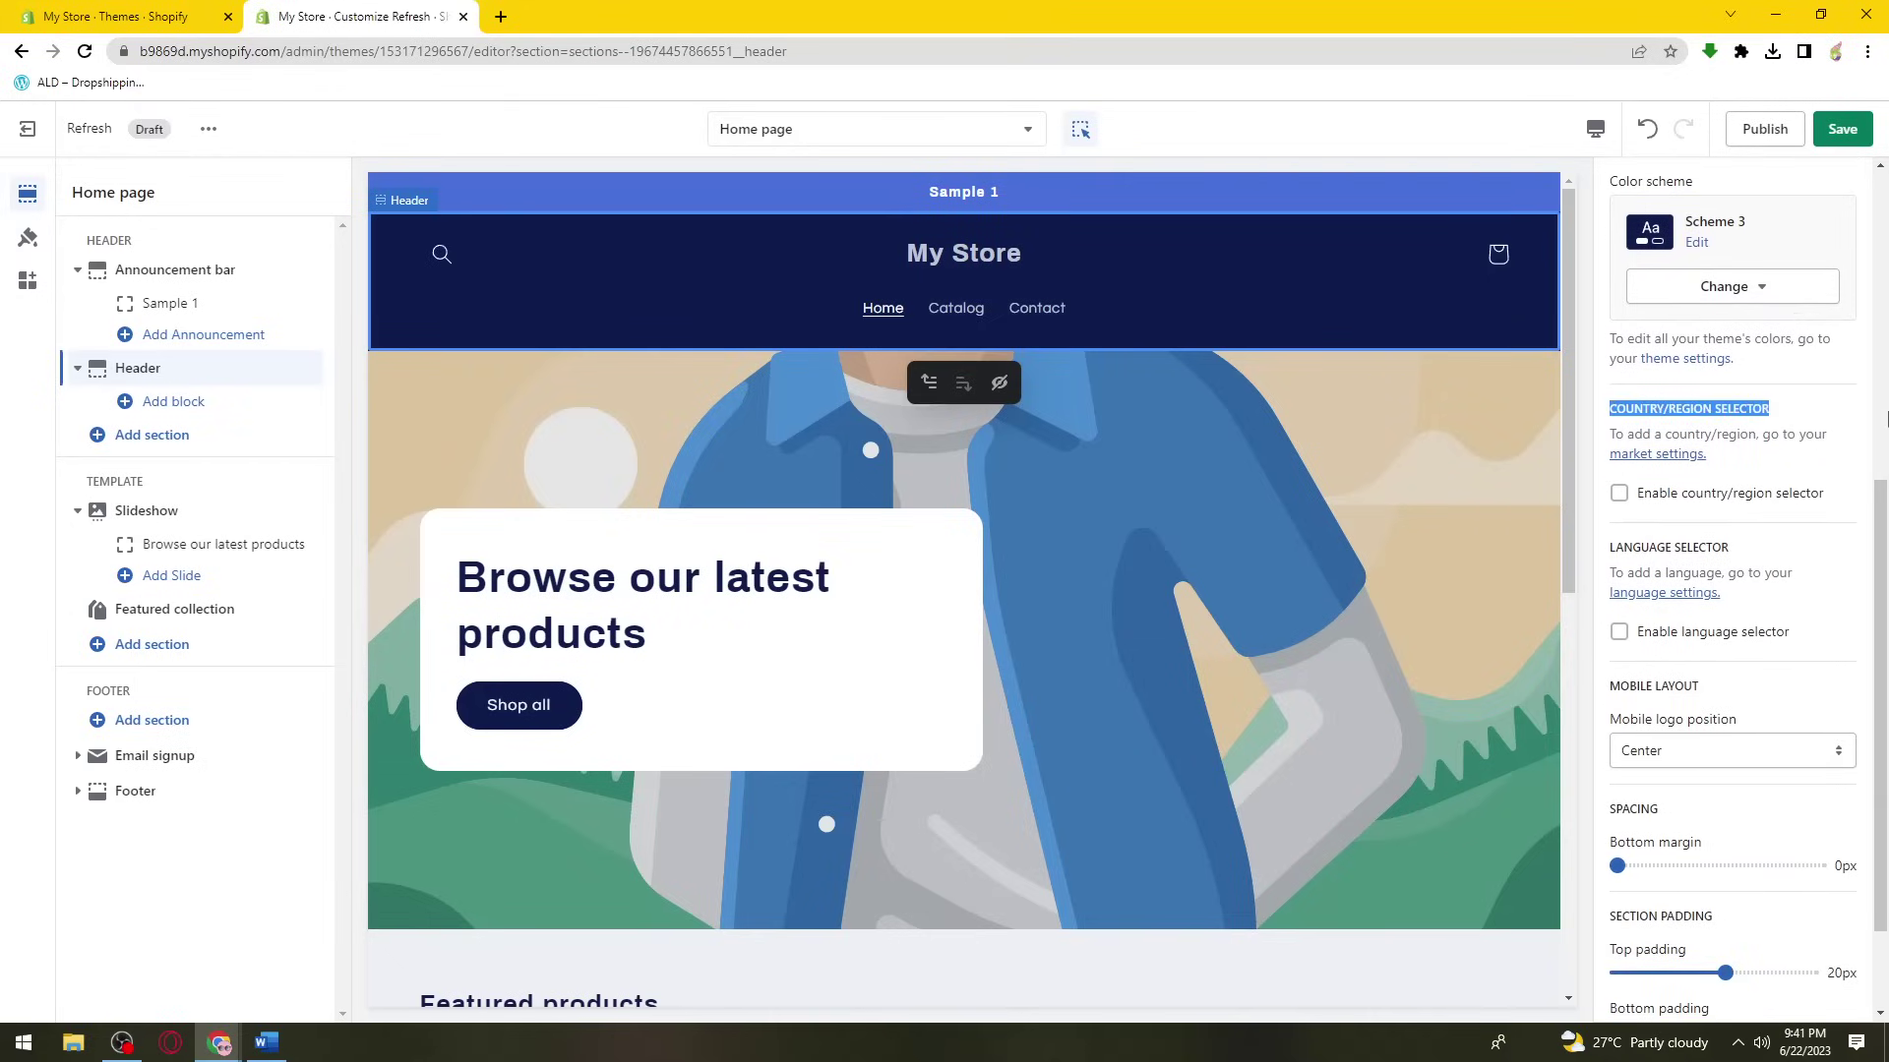
drag(1611, 548, 1751, 552)
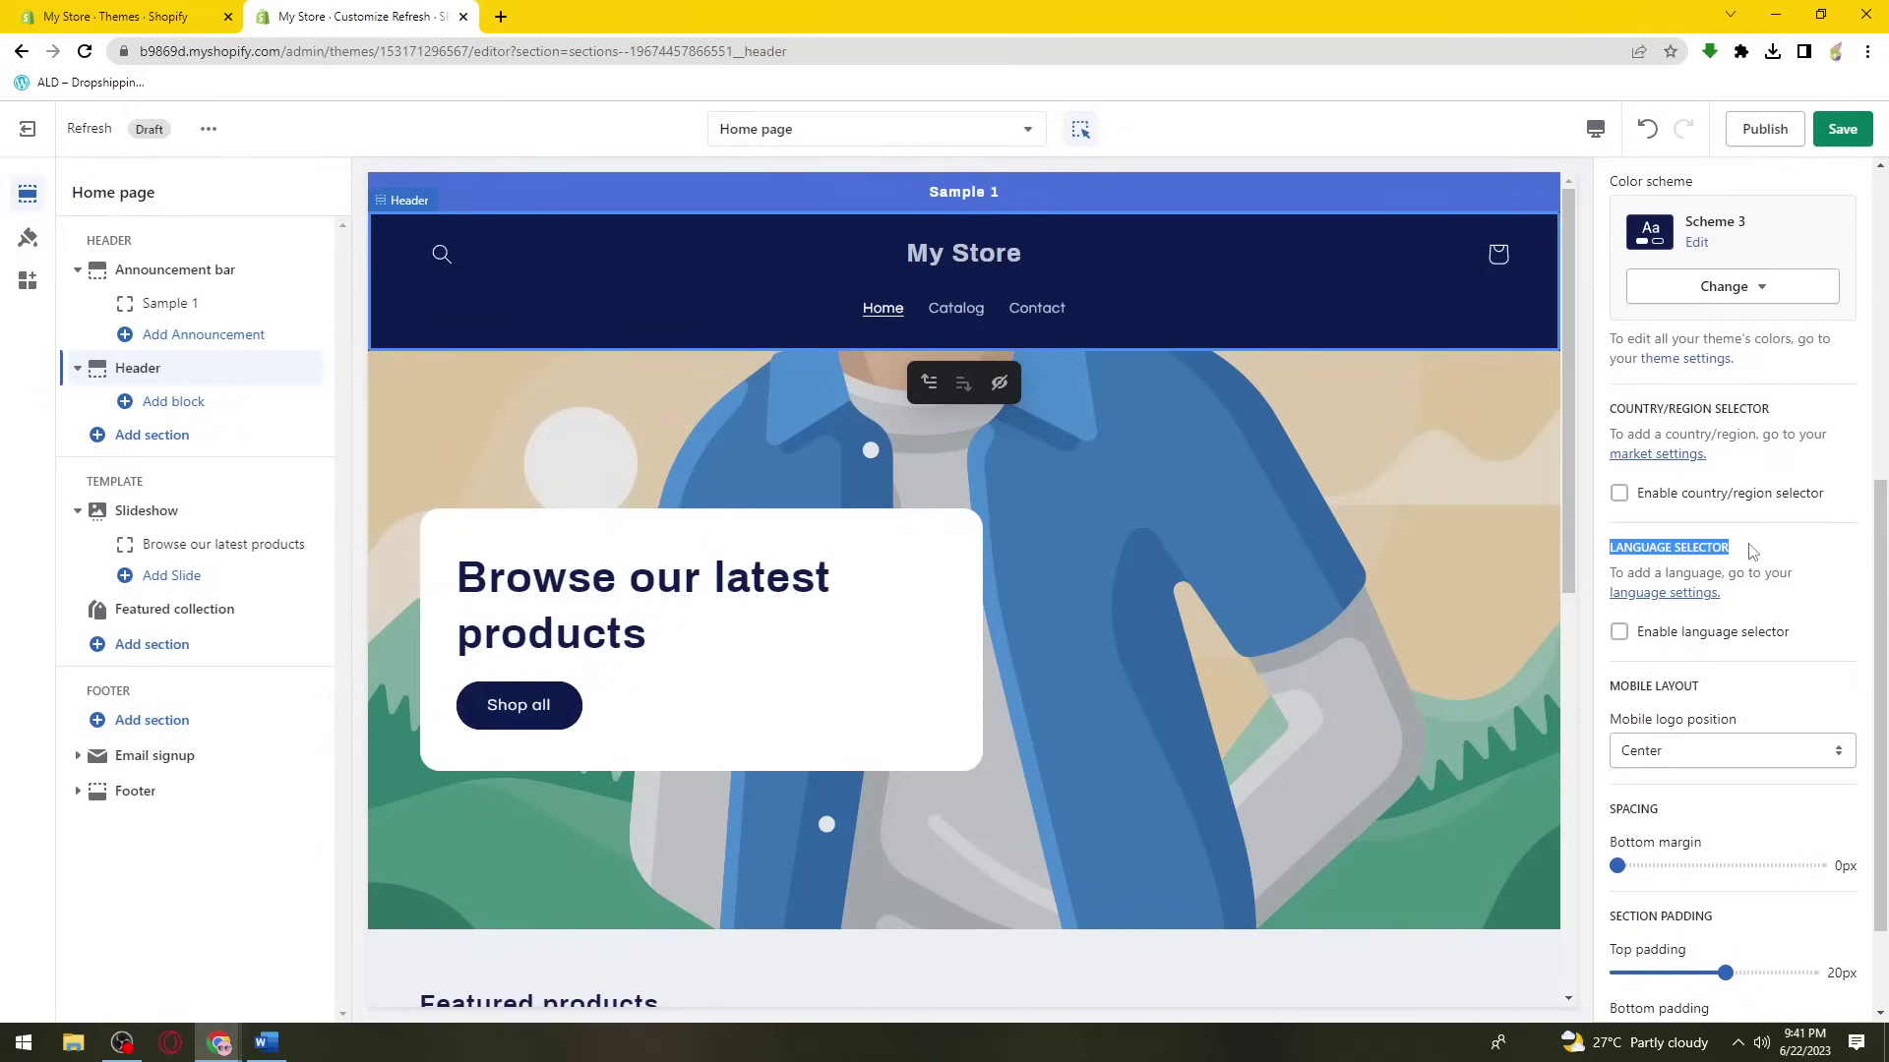
click(1750, 557)
scroll(1731, 571, down, 2)
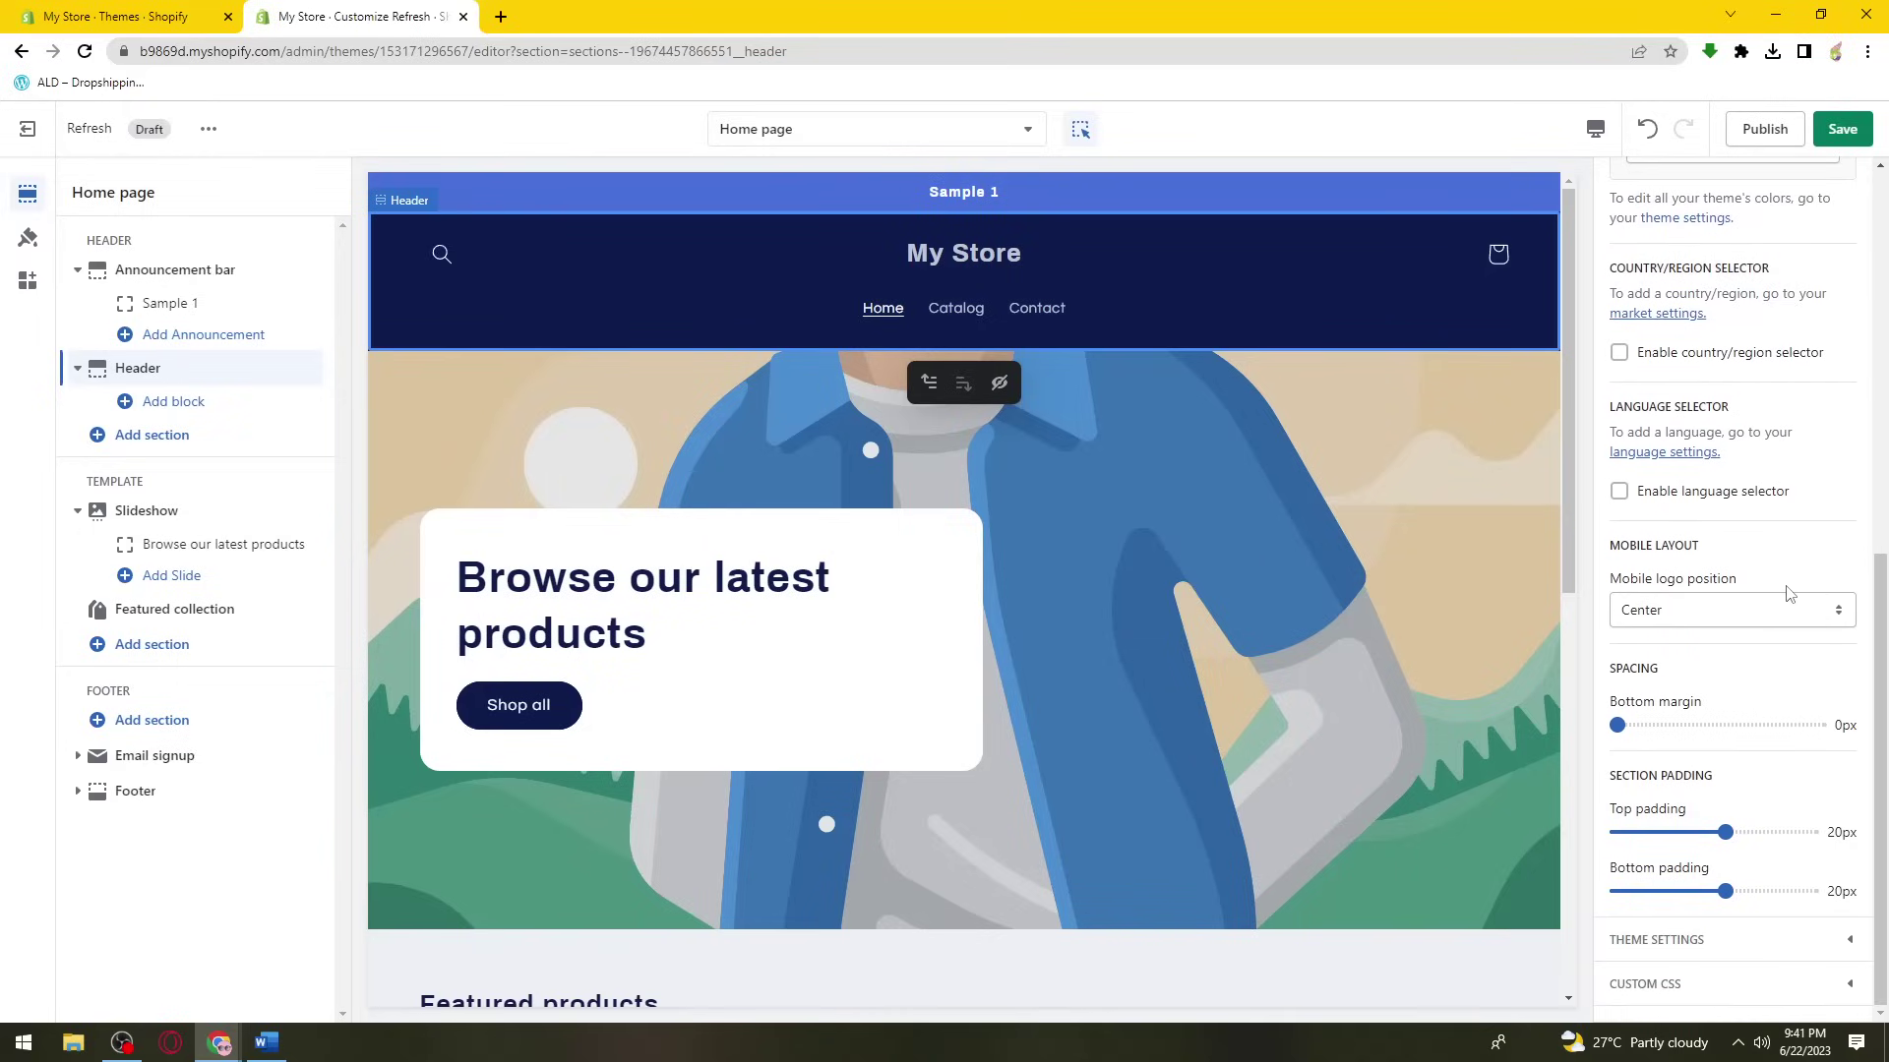
drag(1709, 554, 1661, 553)
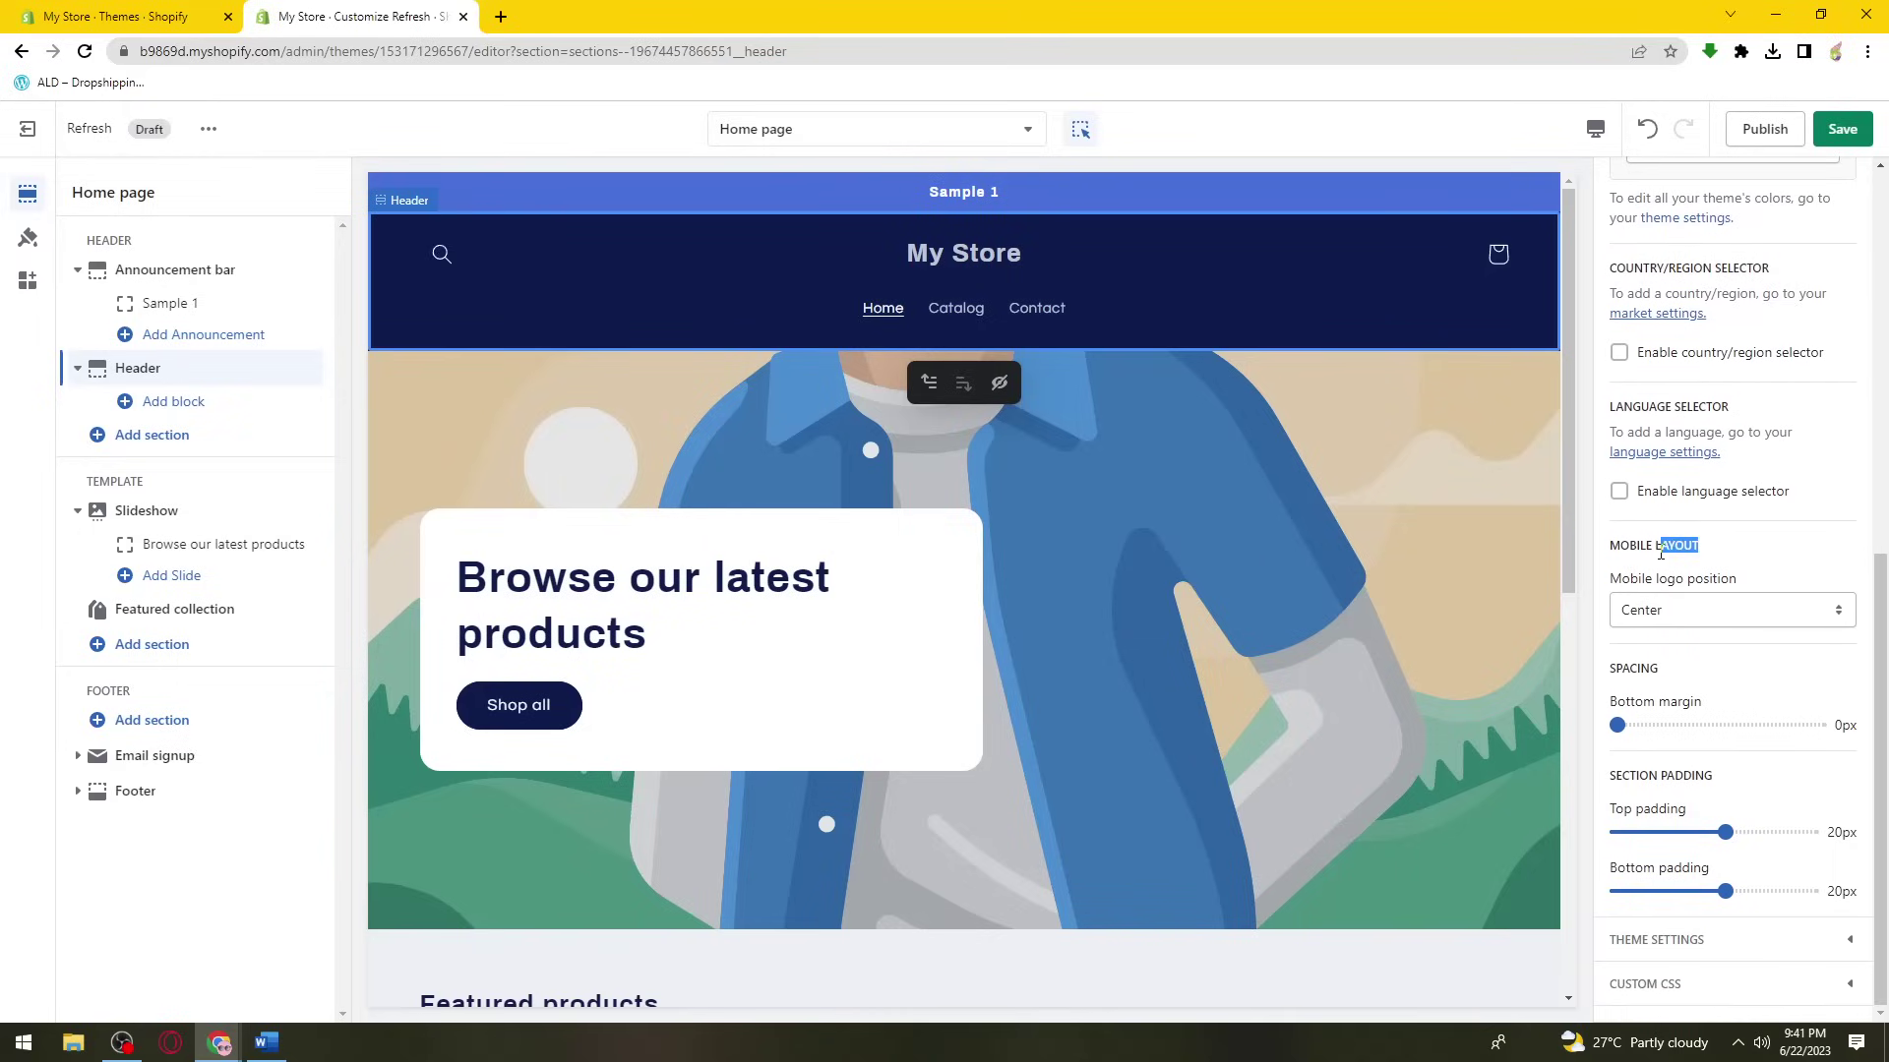
click(1716, 615)
click(1787, 615)
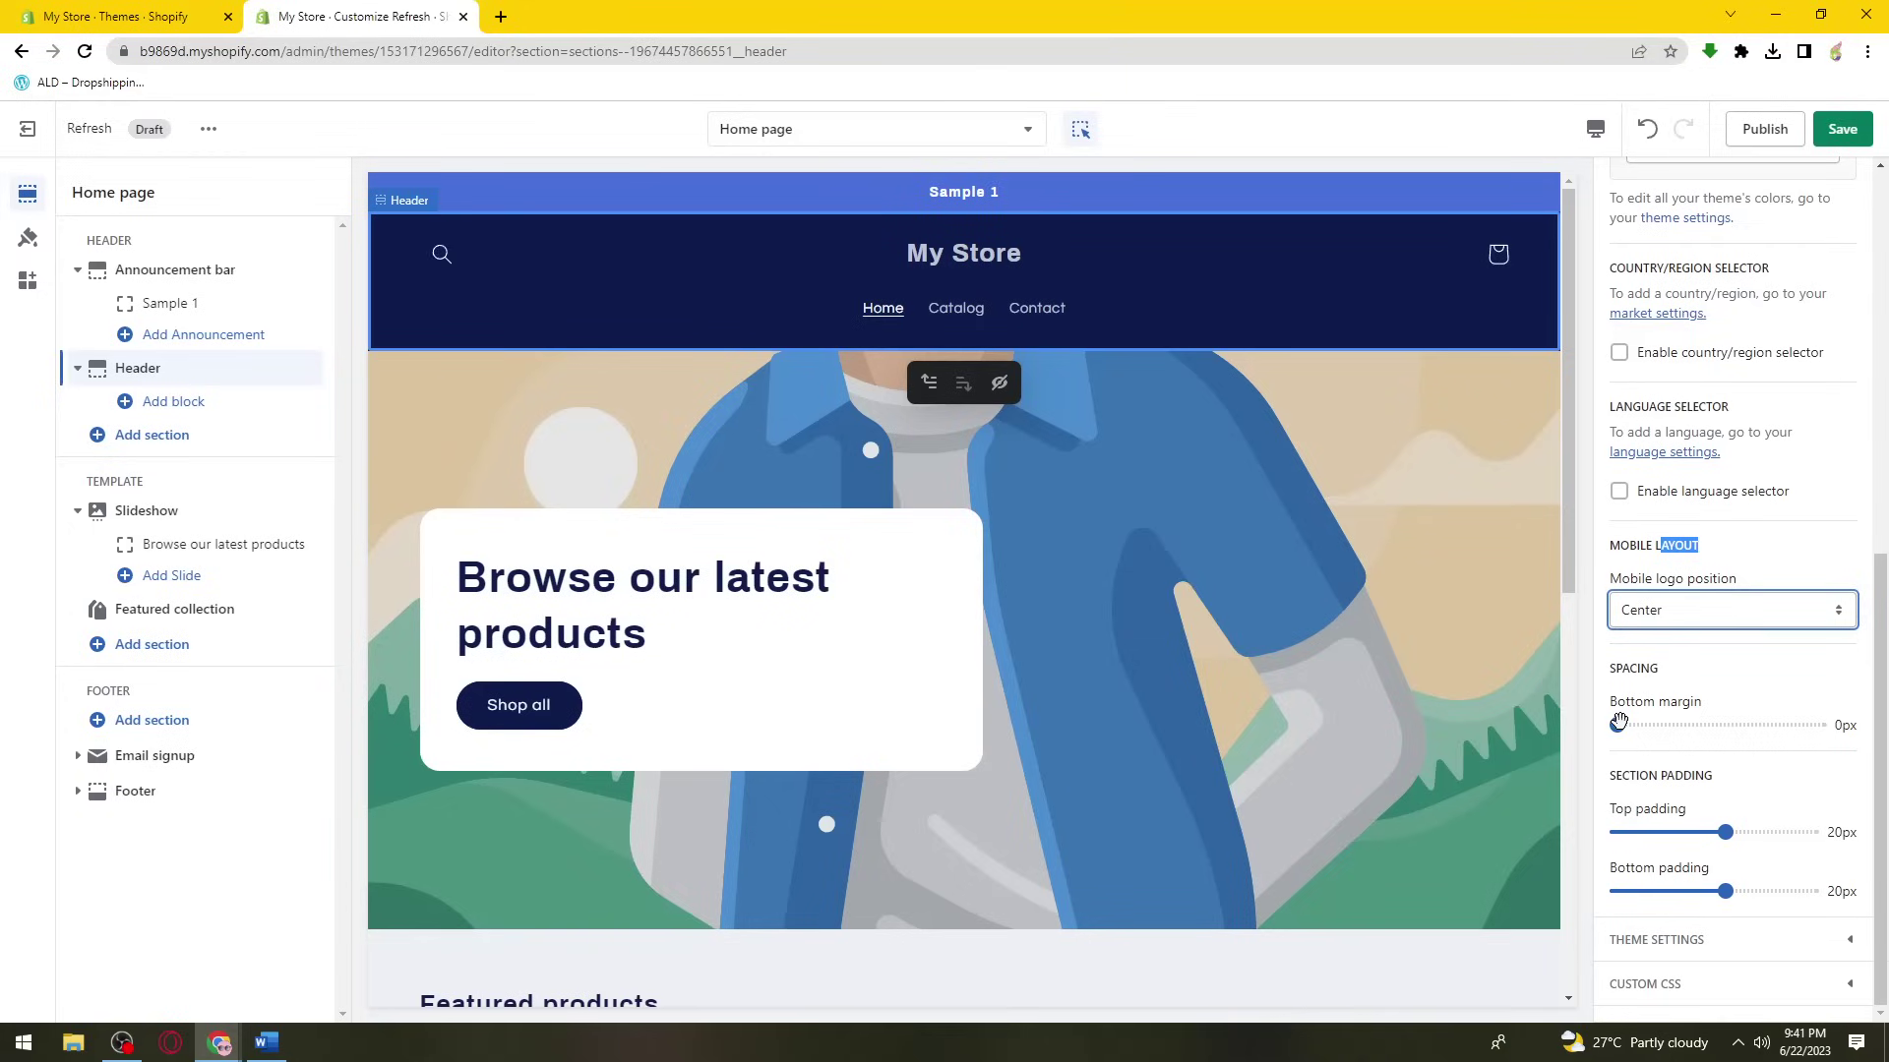
drag(1603, 782, 1717, 782)
click(1723, 786)
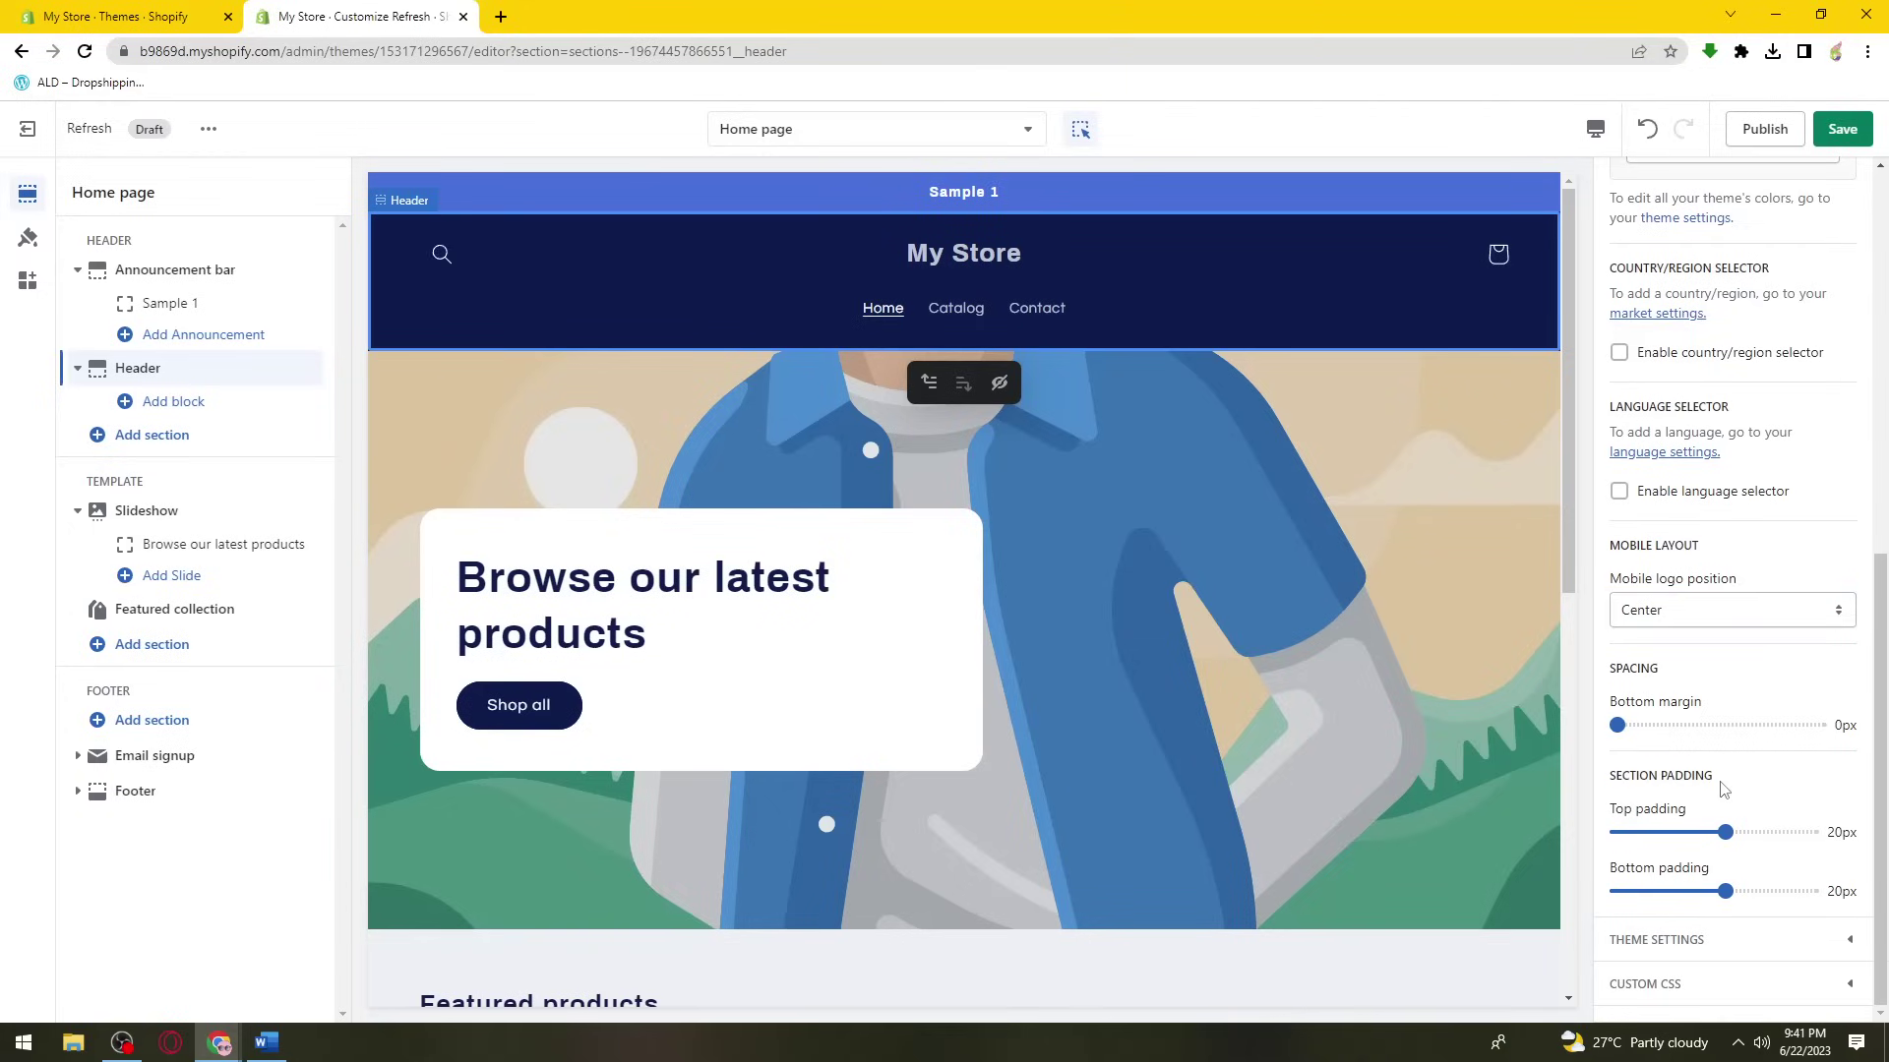
- Expand the header's theme settings and review the social media link fields through to the Logo setting
click(1703, 952)
scroll(1731, 905, down, 6)
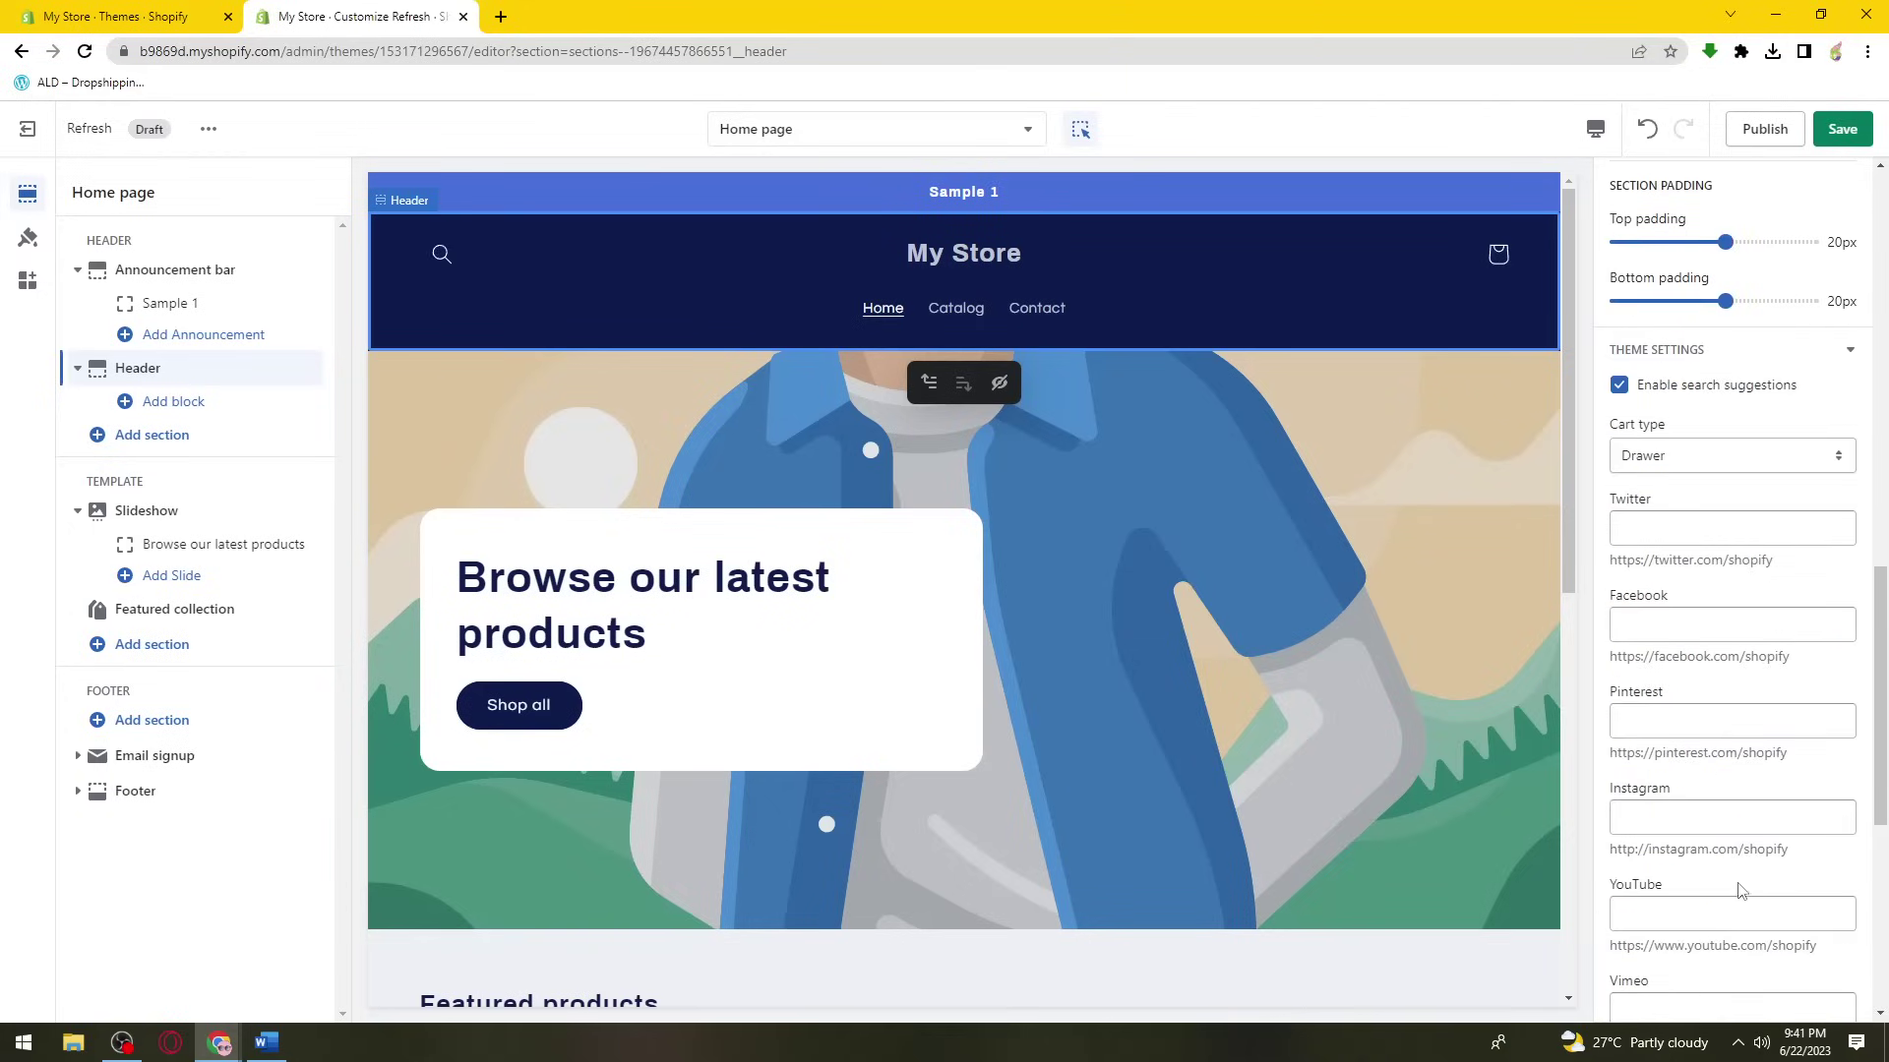
click(1676, 531)
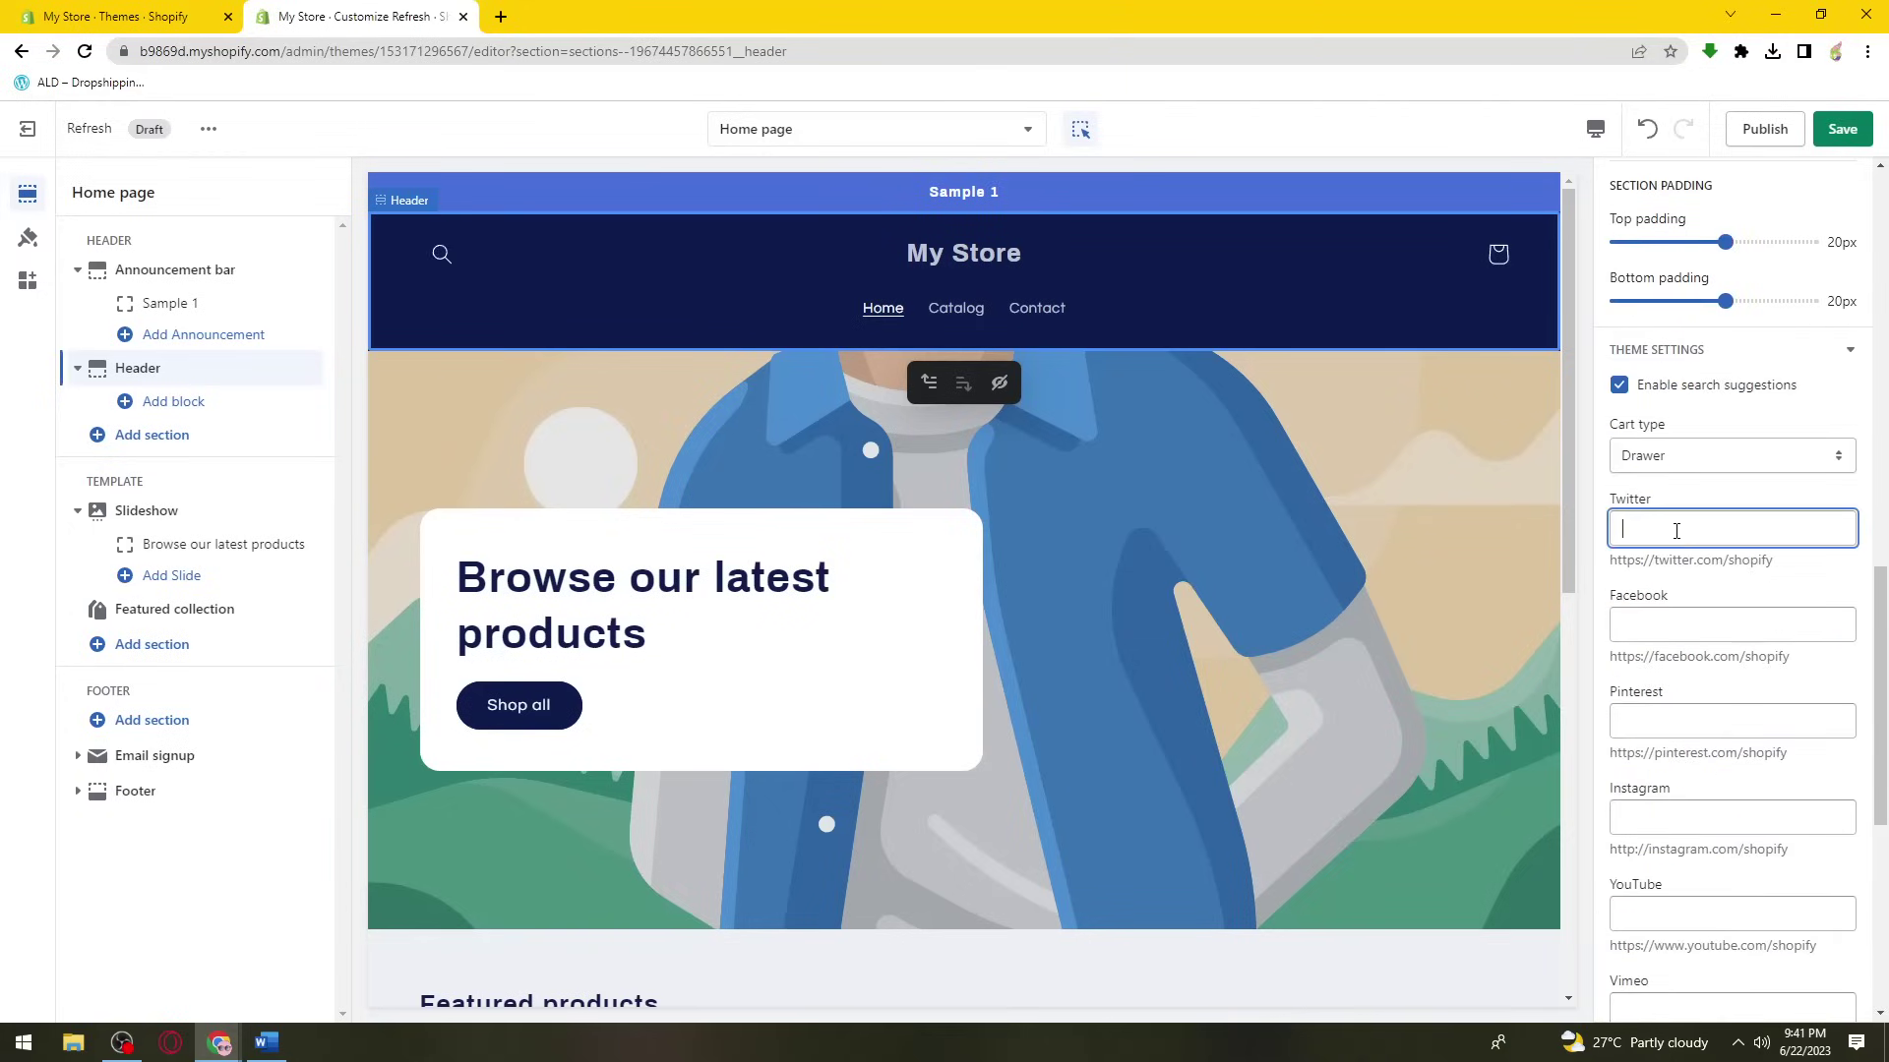
click(1676, 623)
scroll(1675, 622, down, 6)
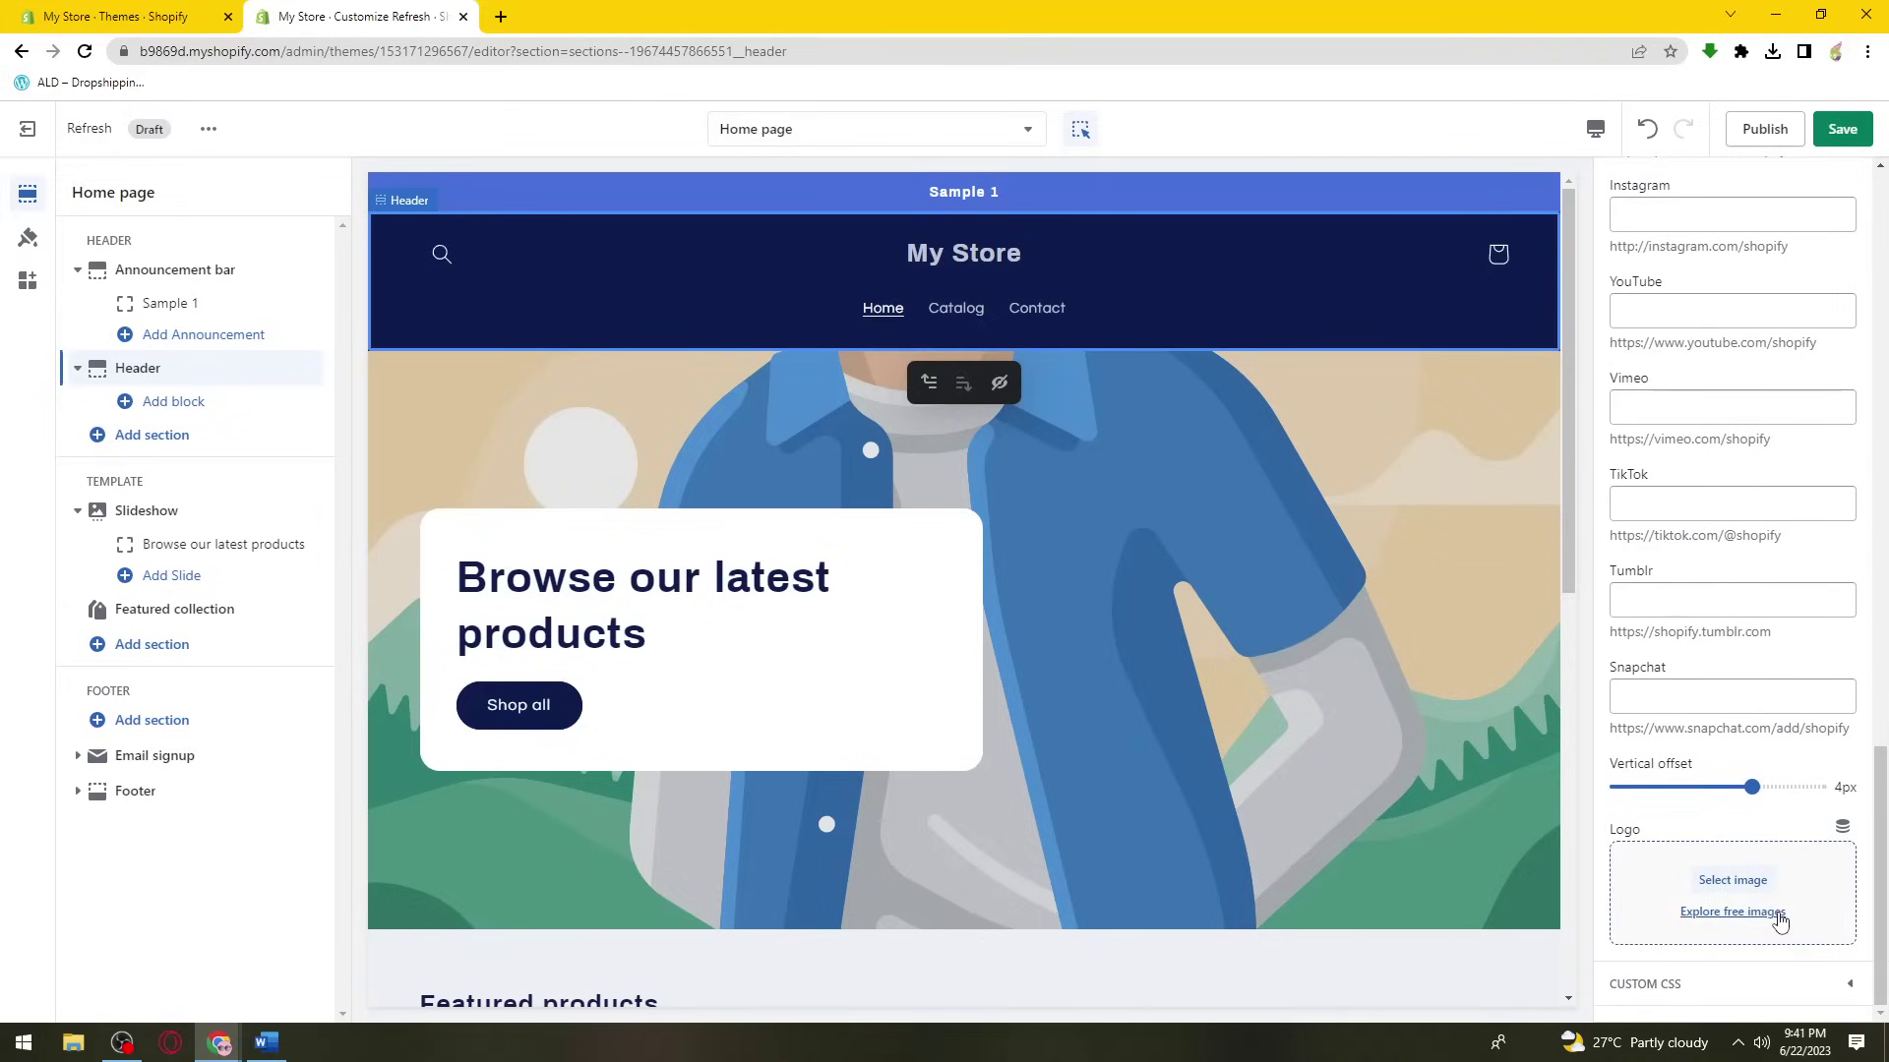
scroll(1771, 905, up, 3)
scroll(1765, 875, down, 3)
- Upload the "download" JPG image from the Downloads folder and use it as the store logo
click(1720, 881)
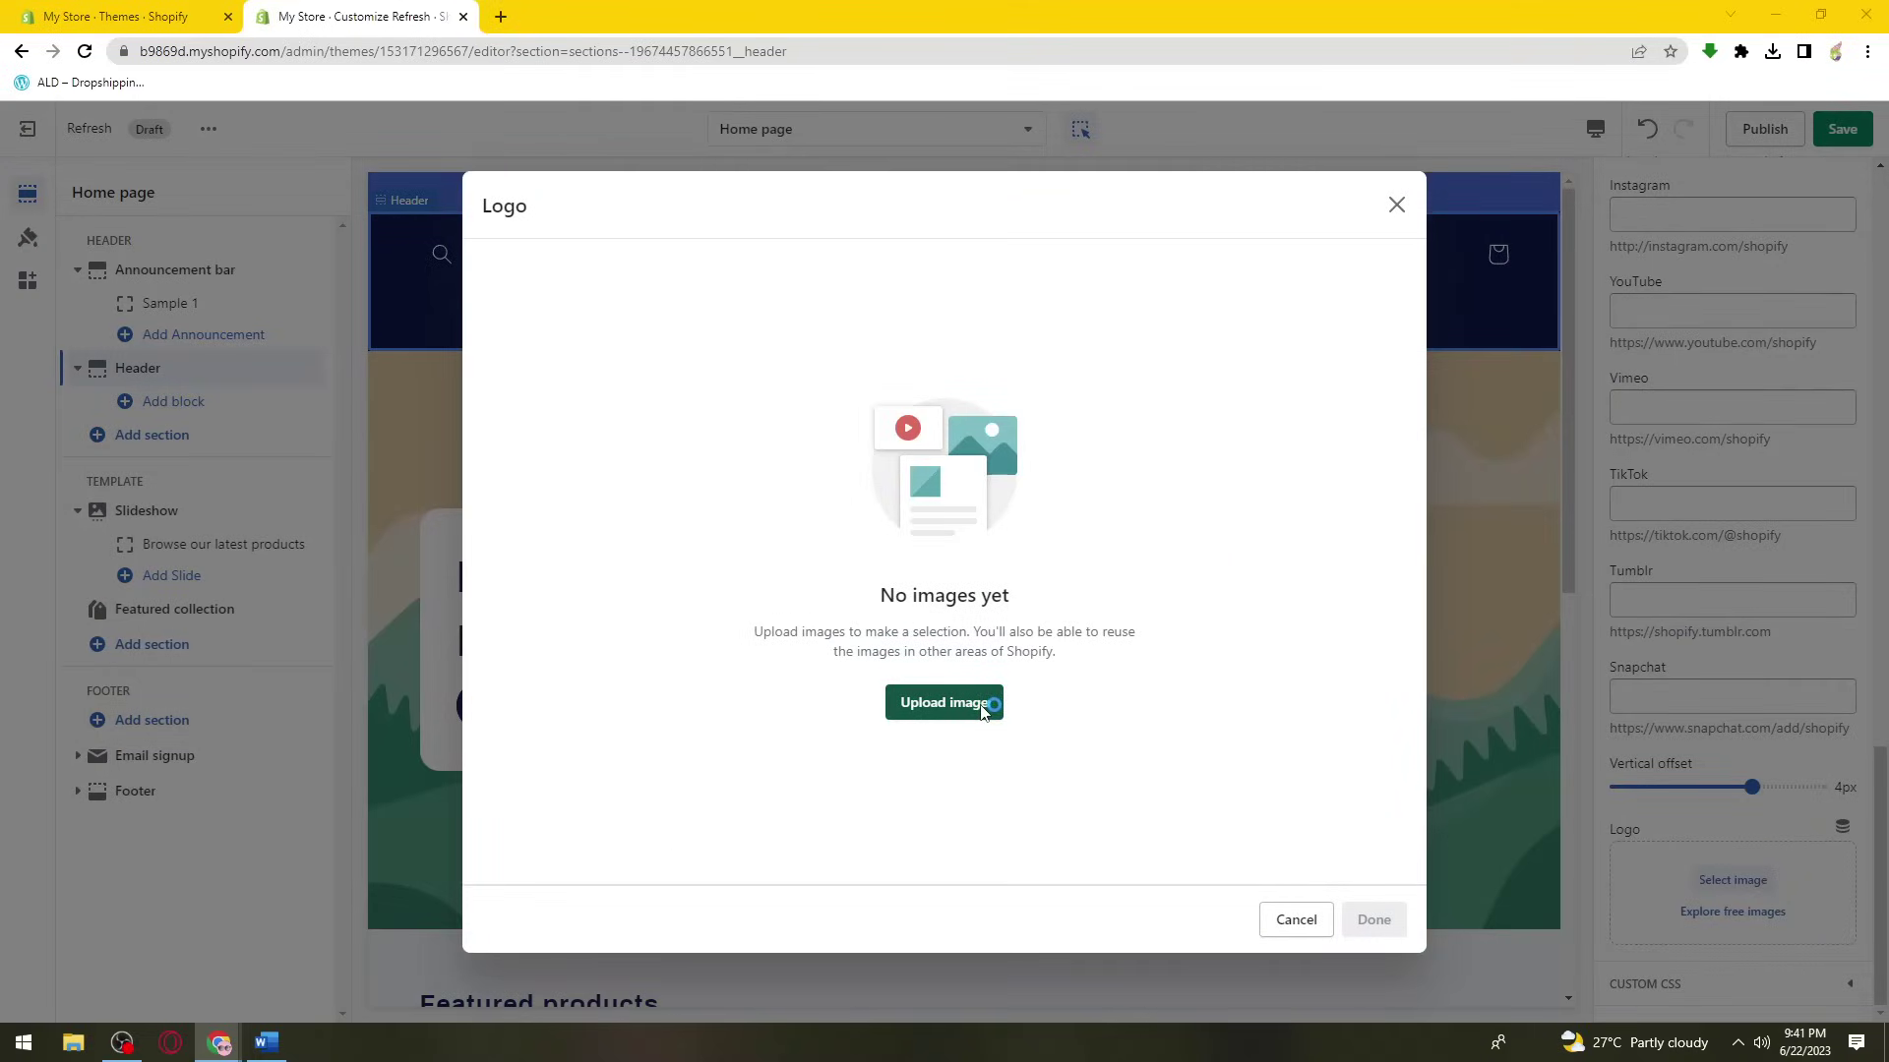
click(984, 706)
scroll(430, 305, down, 5)
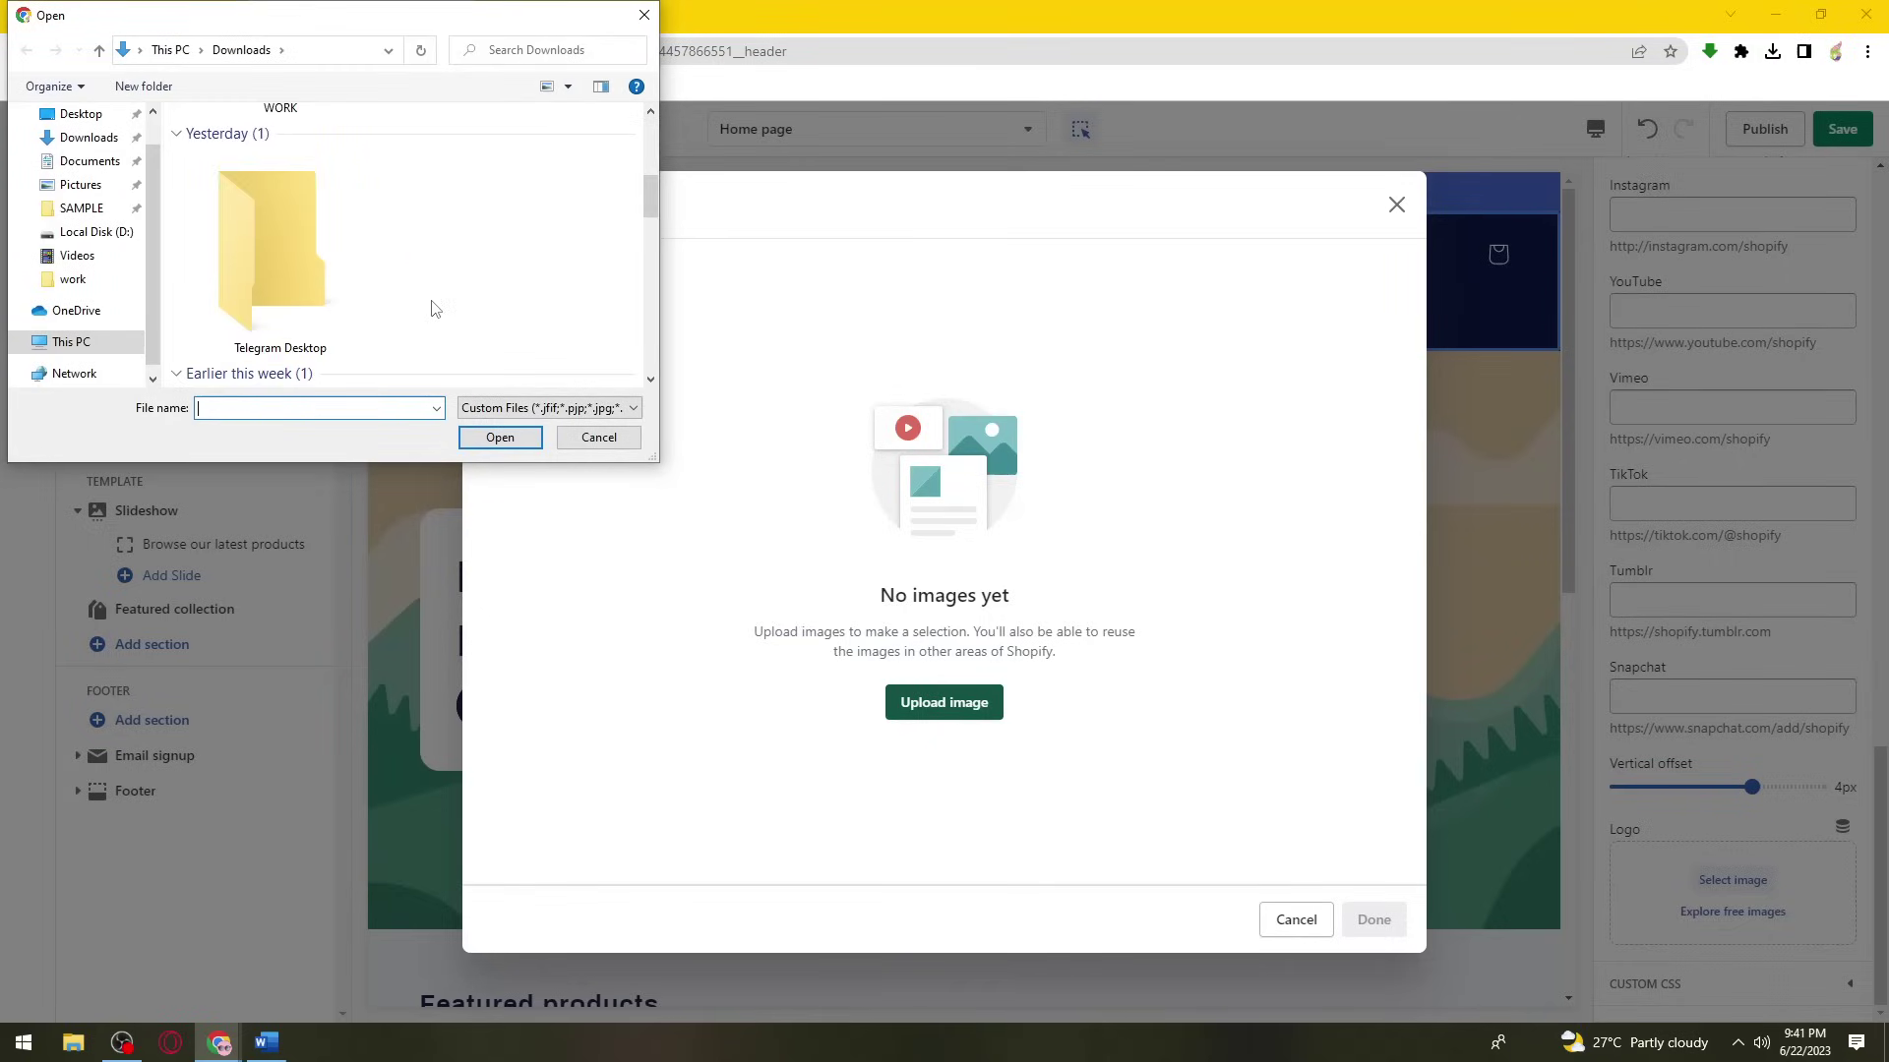
scroll(303, 275, up, 3)
scroll(303, 276, down, 2)
double_click(296, 271)
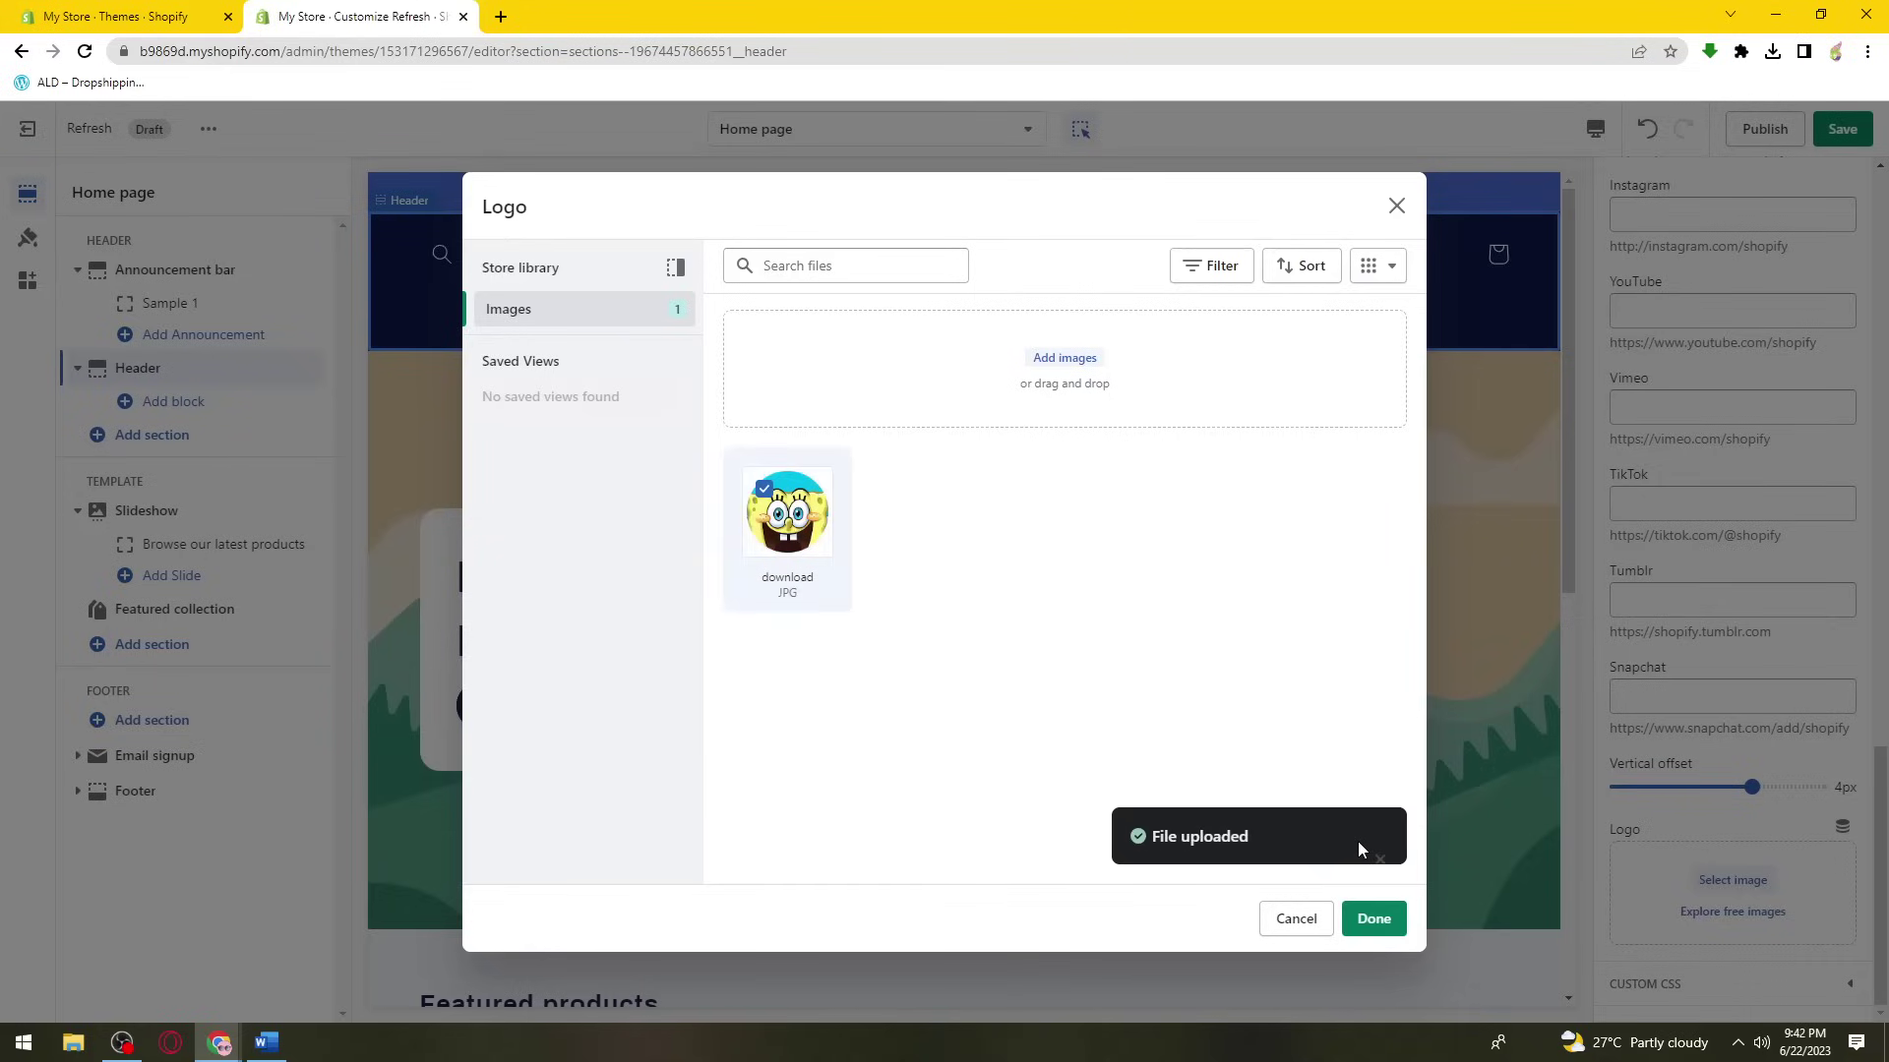
click(1373, 917)
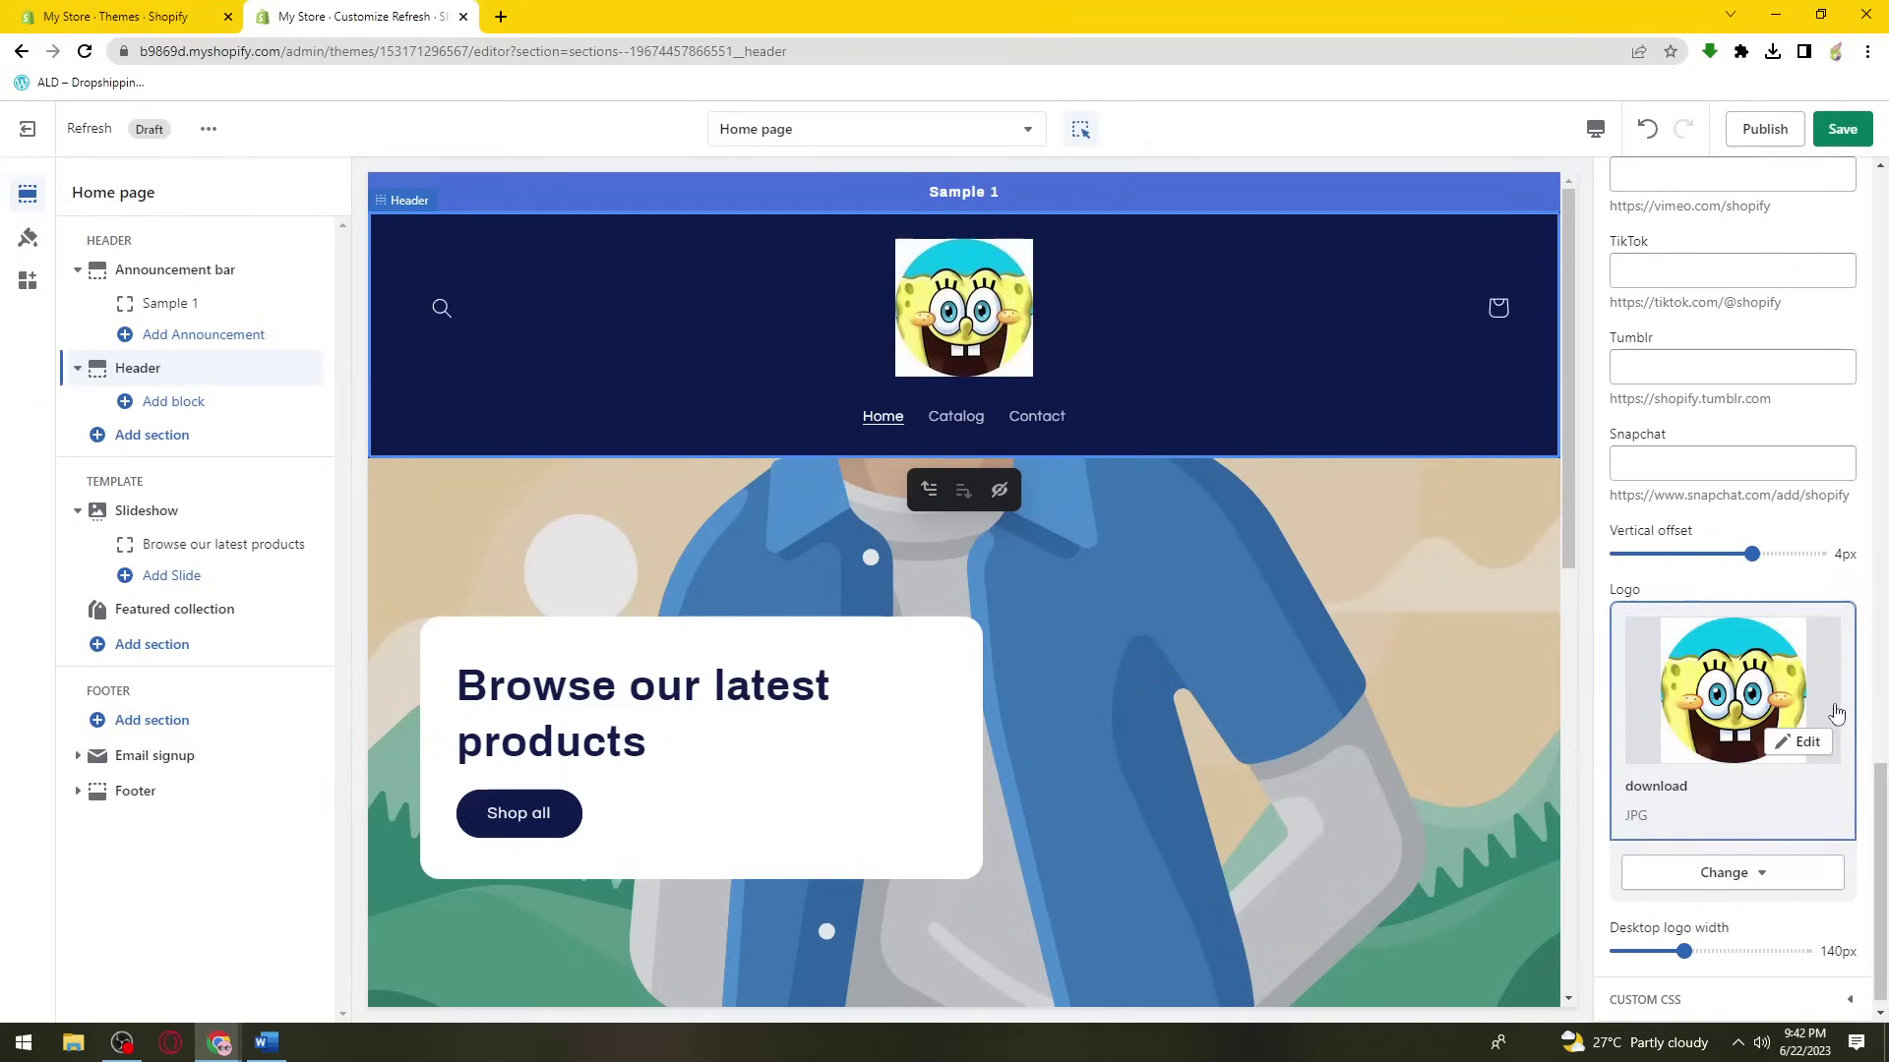
- Examine the logo settings and the header's Custom CSS area
scroll(1825, 728, up, 1)
scroll(1783, 839, down, 1)
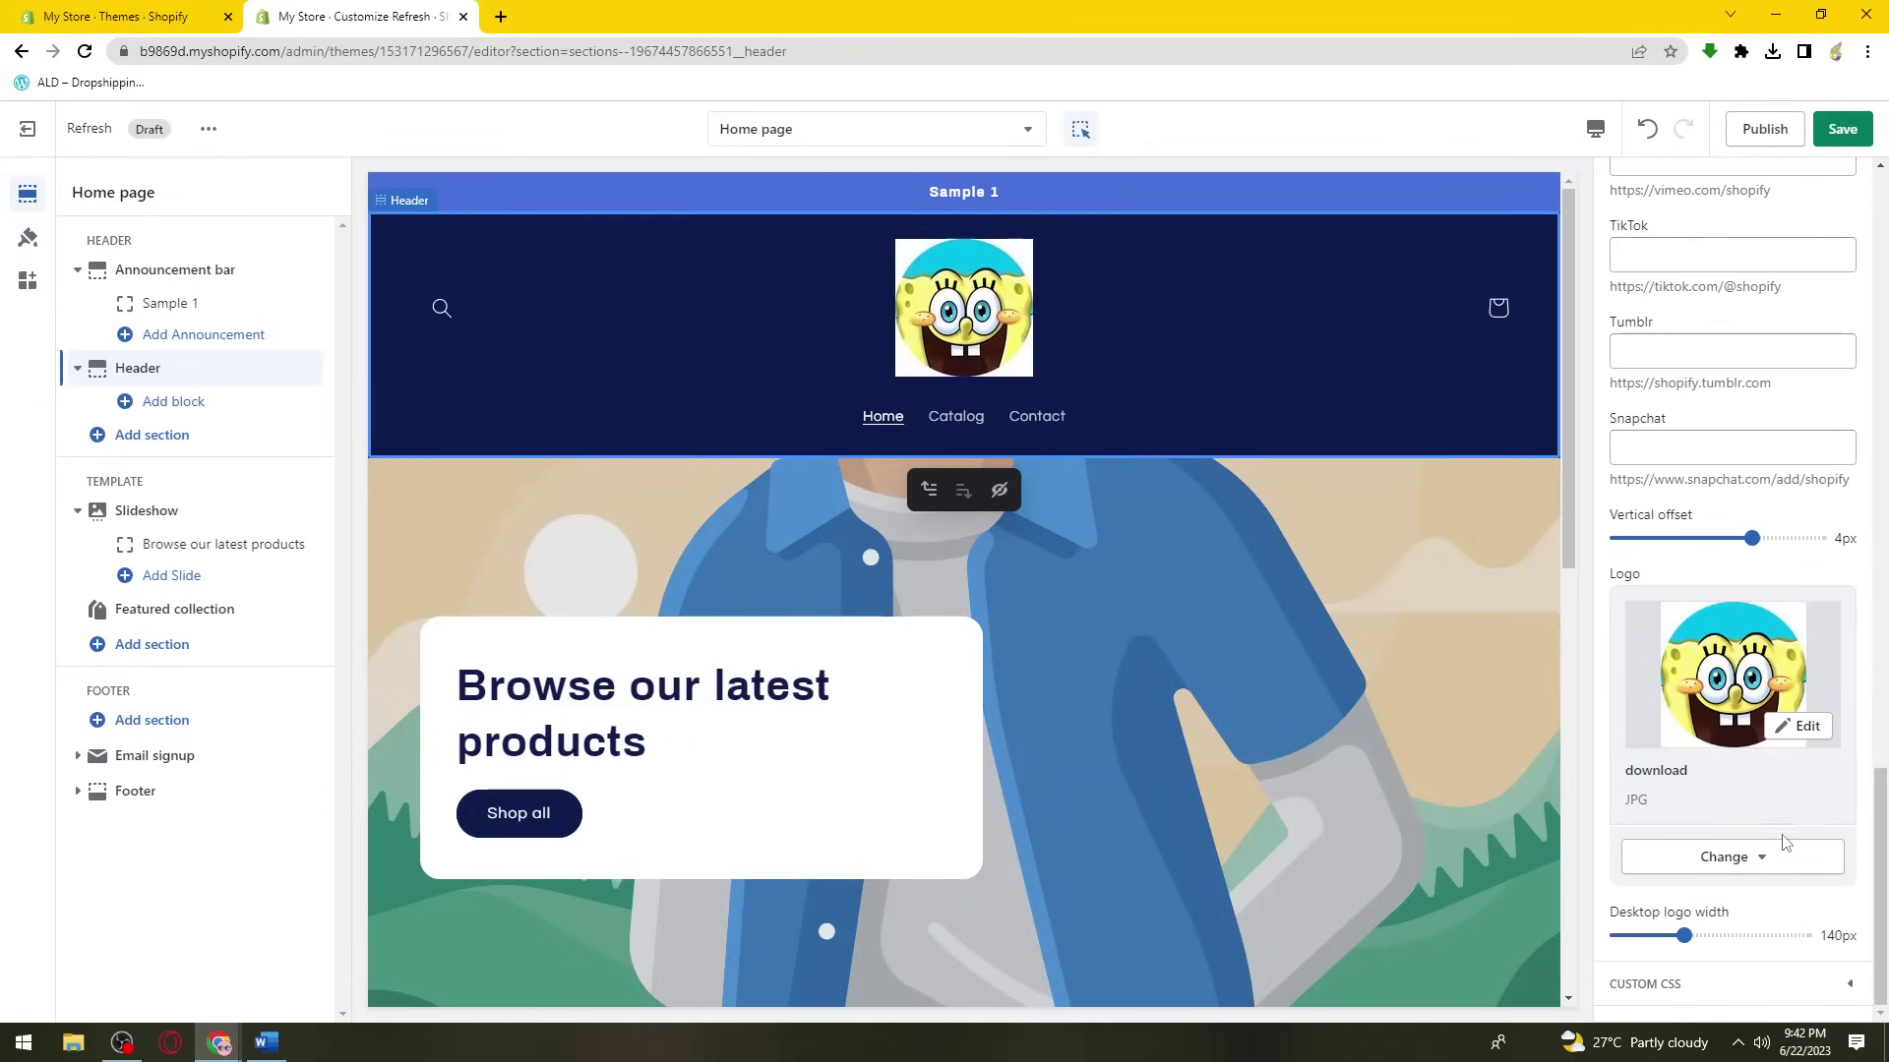
click(1732, 982)
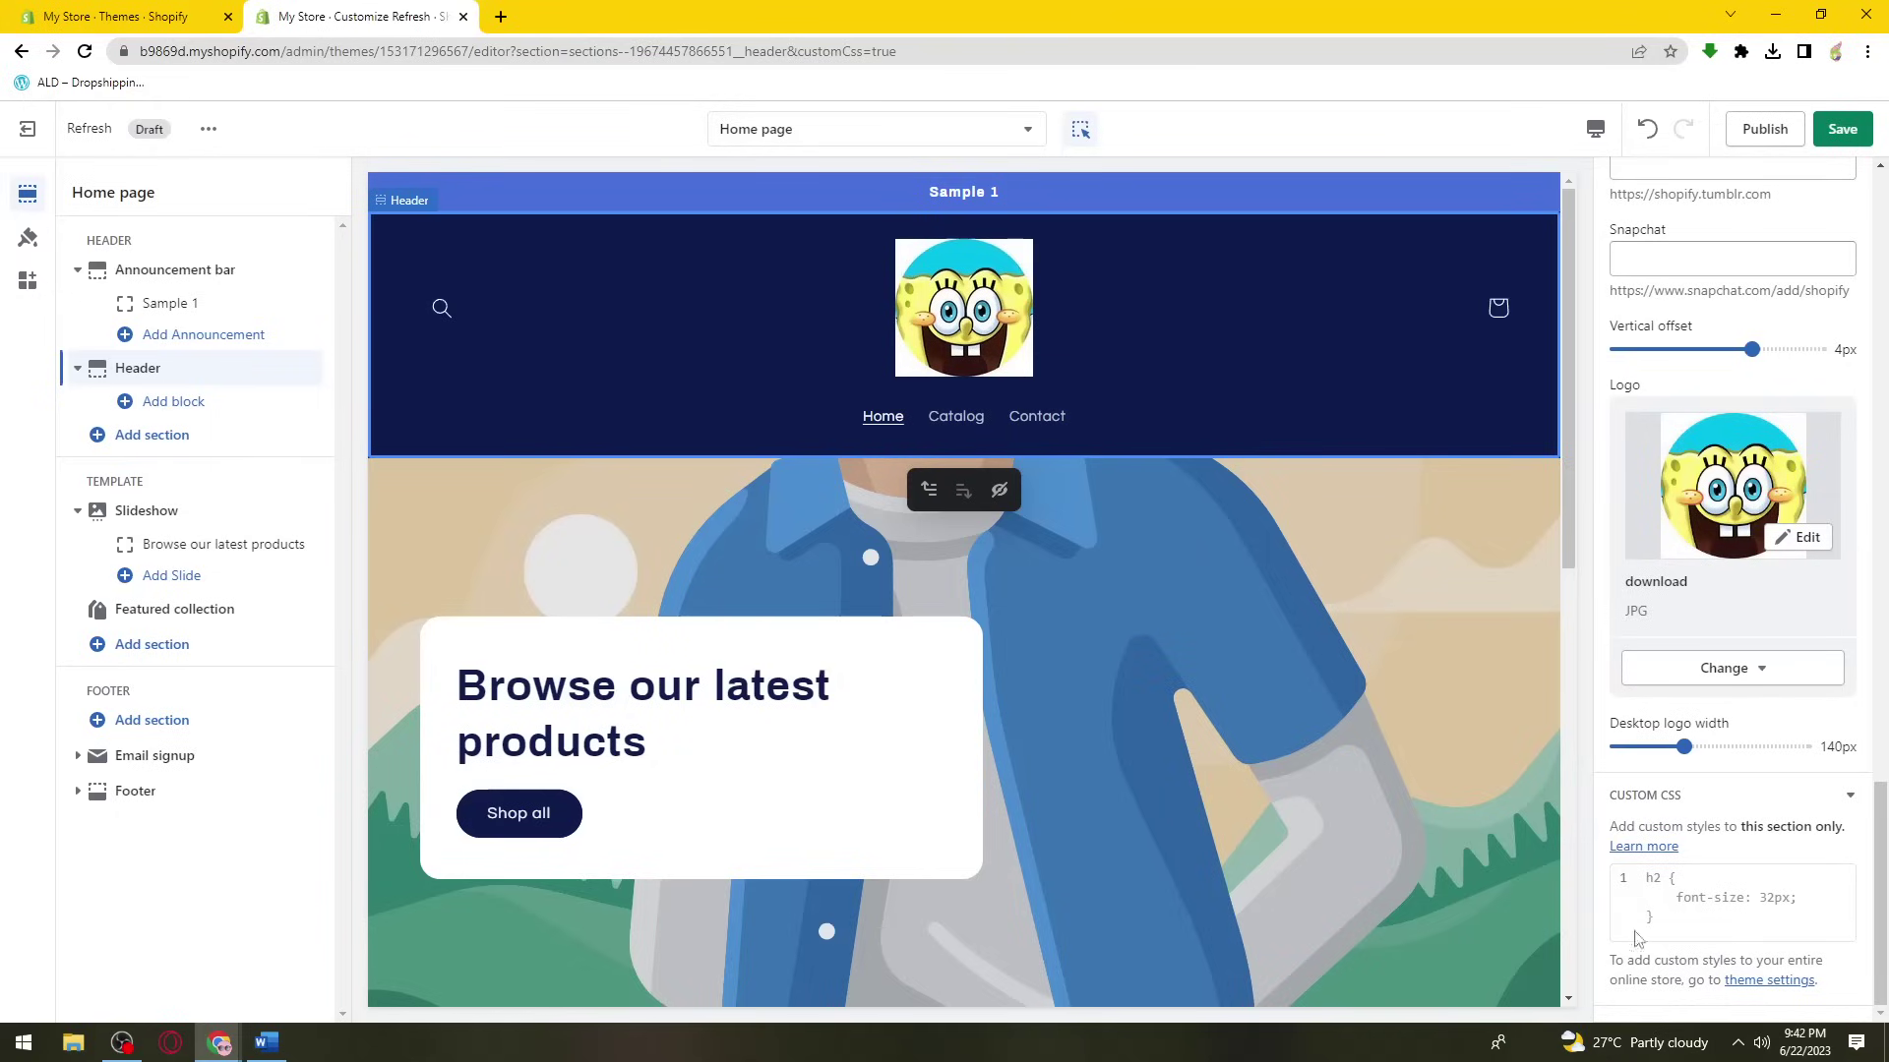
scroll(1791, 856, up, 6)
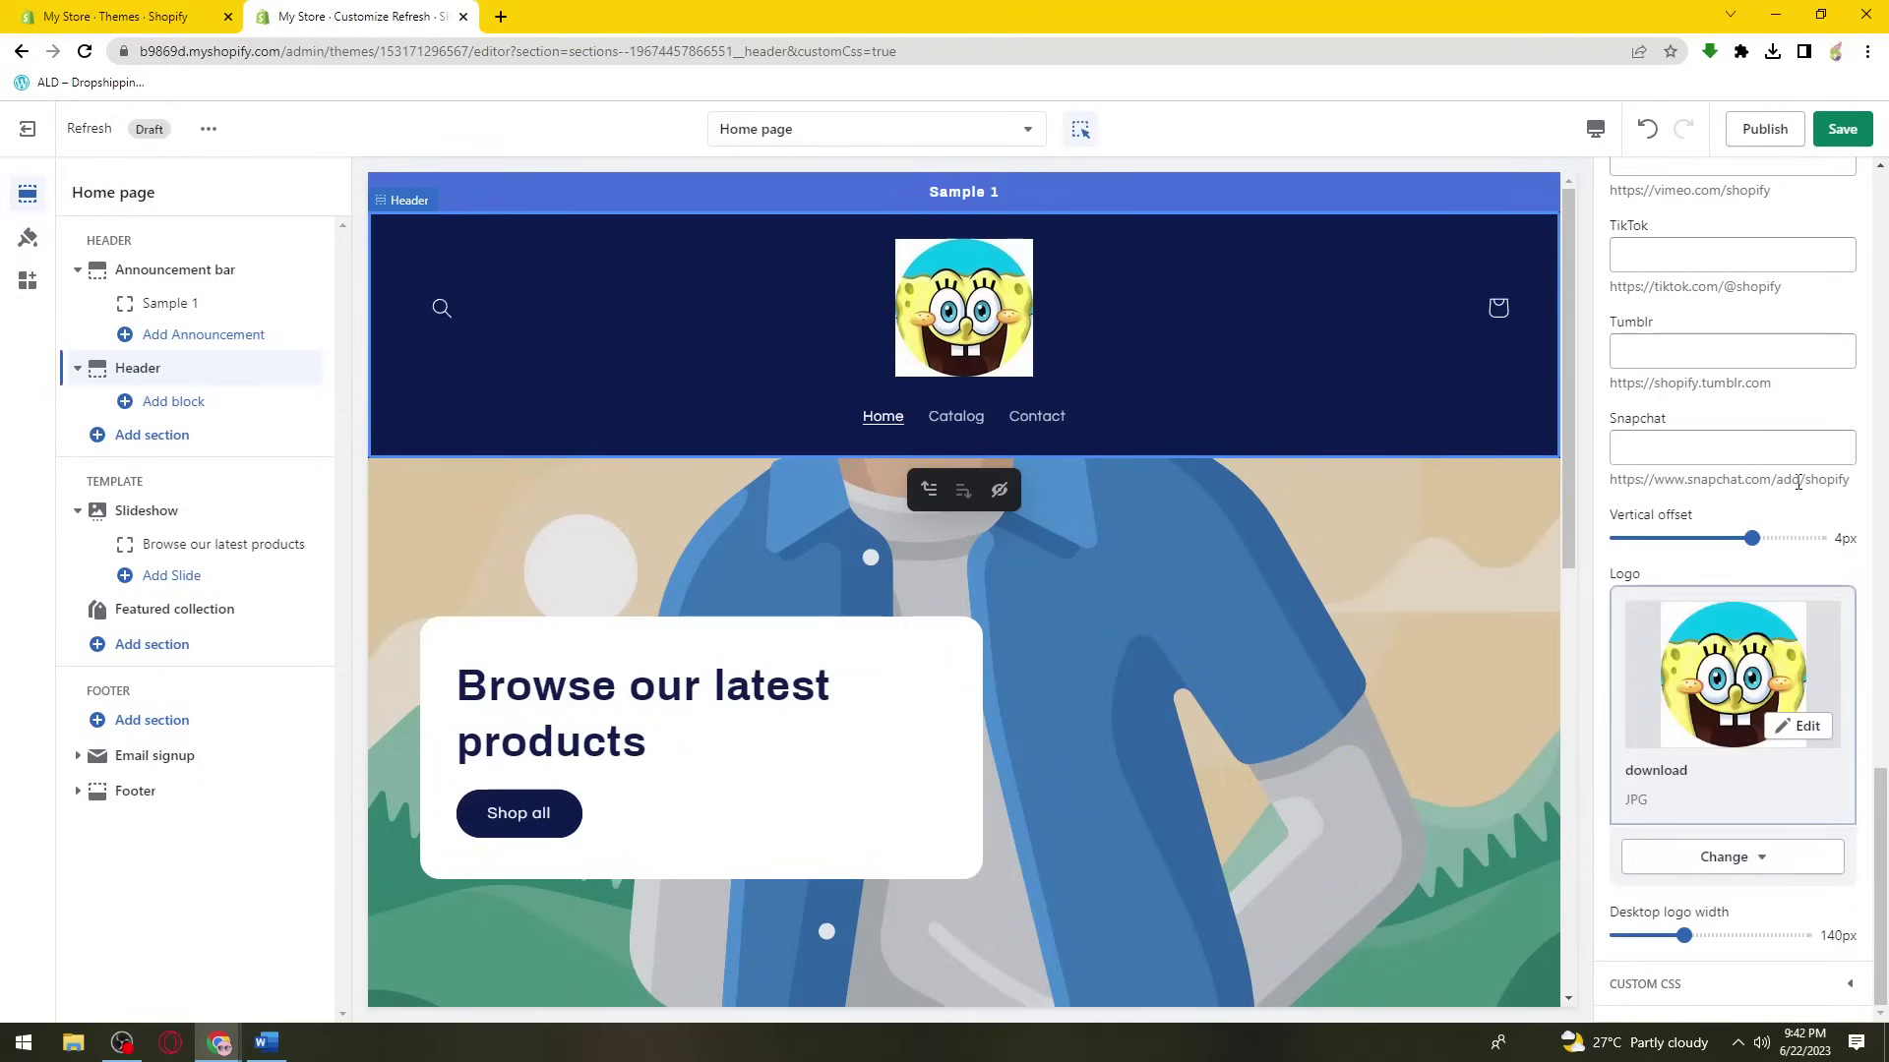
- Set Sticky header to "Always, reduce logo size" and check how the uploaded logo behaves in the home page preview
scroll(1795, 539, up, 7)
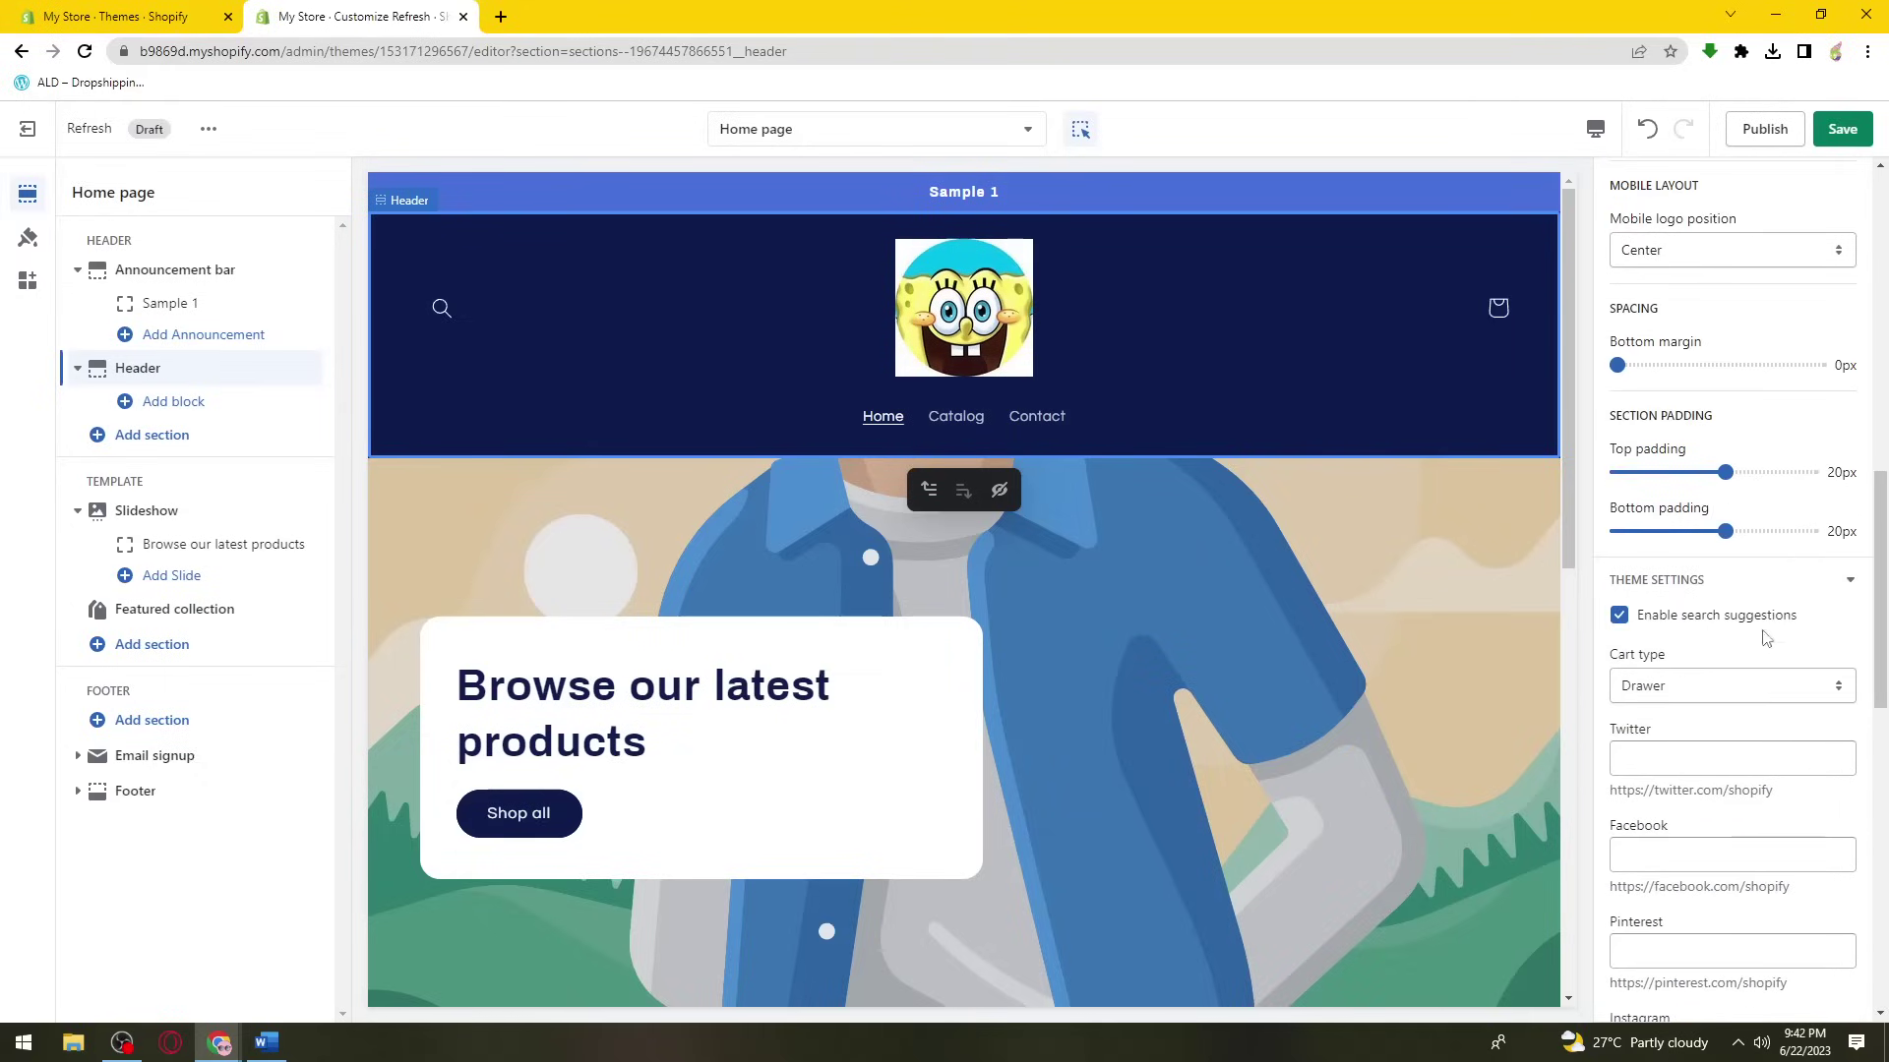
scroll(1766, 619, up, 8)
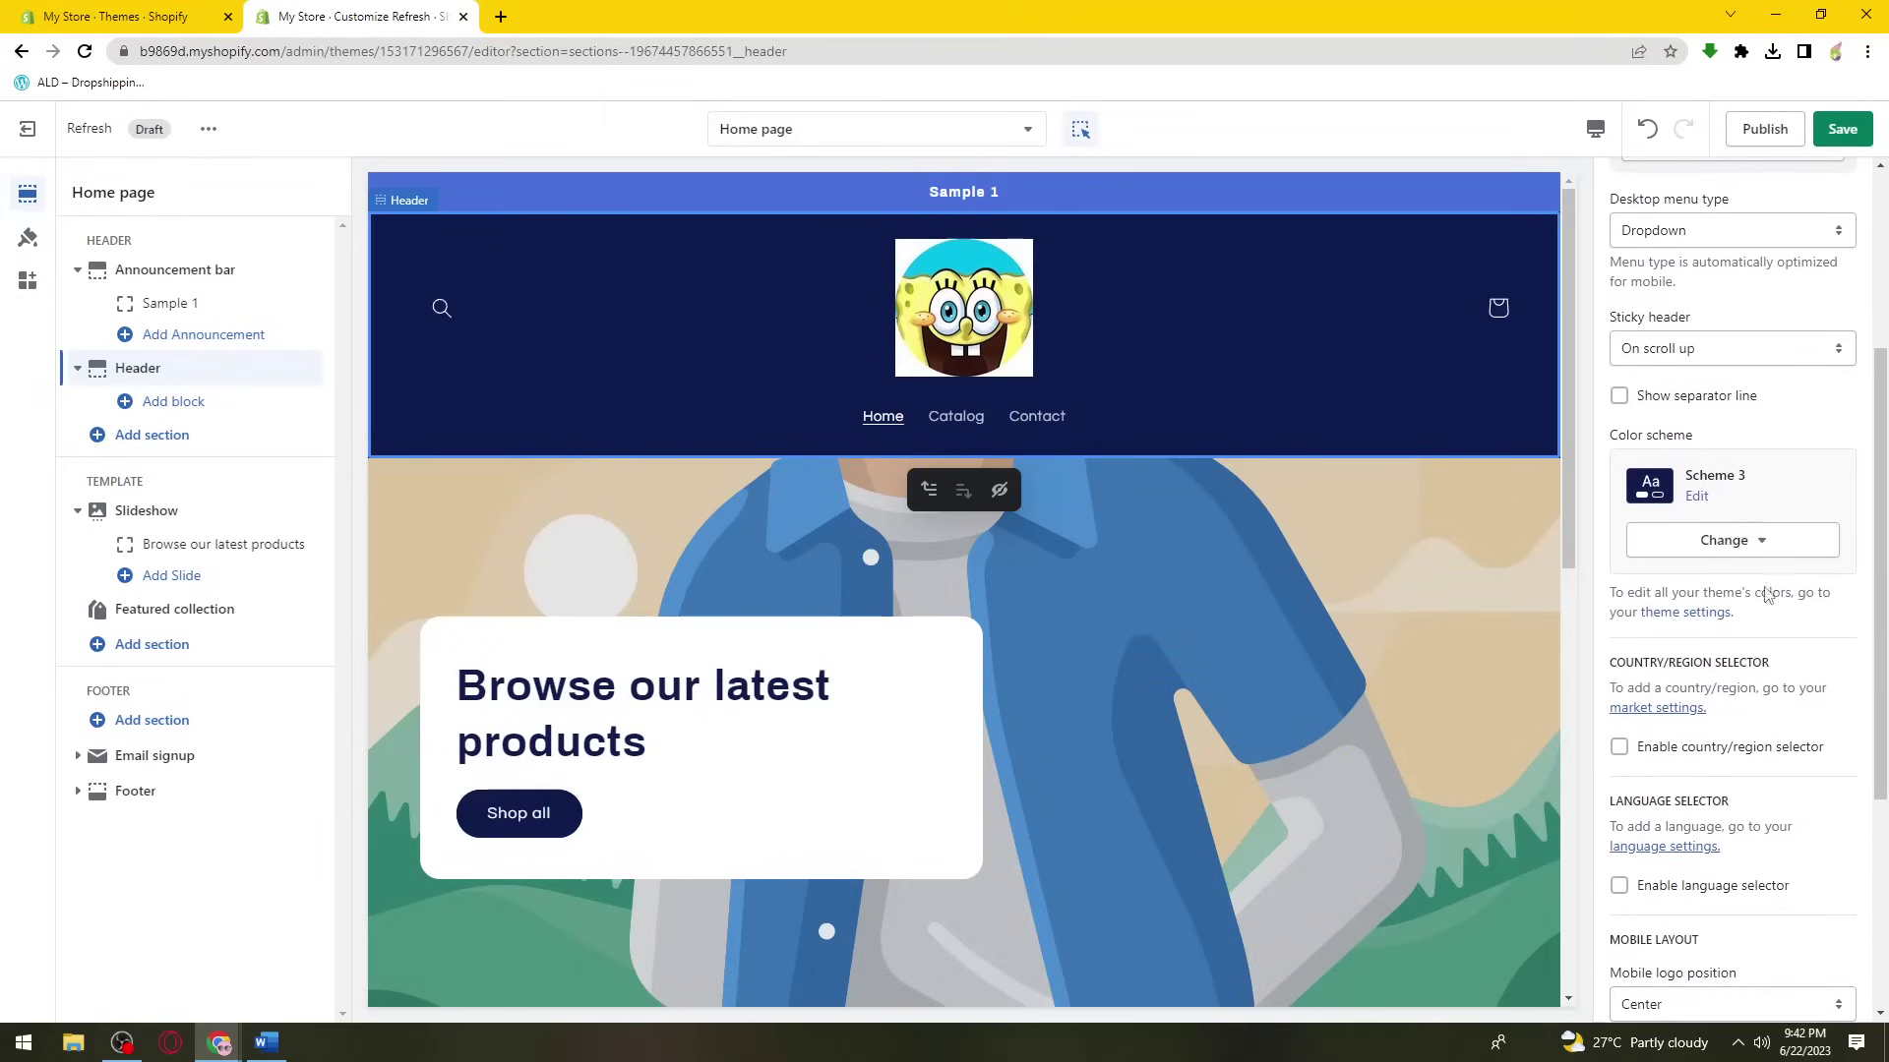
scroll(1767, 594, up, 2)
click(1790, 544)
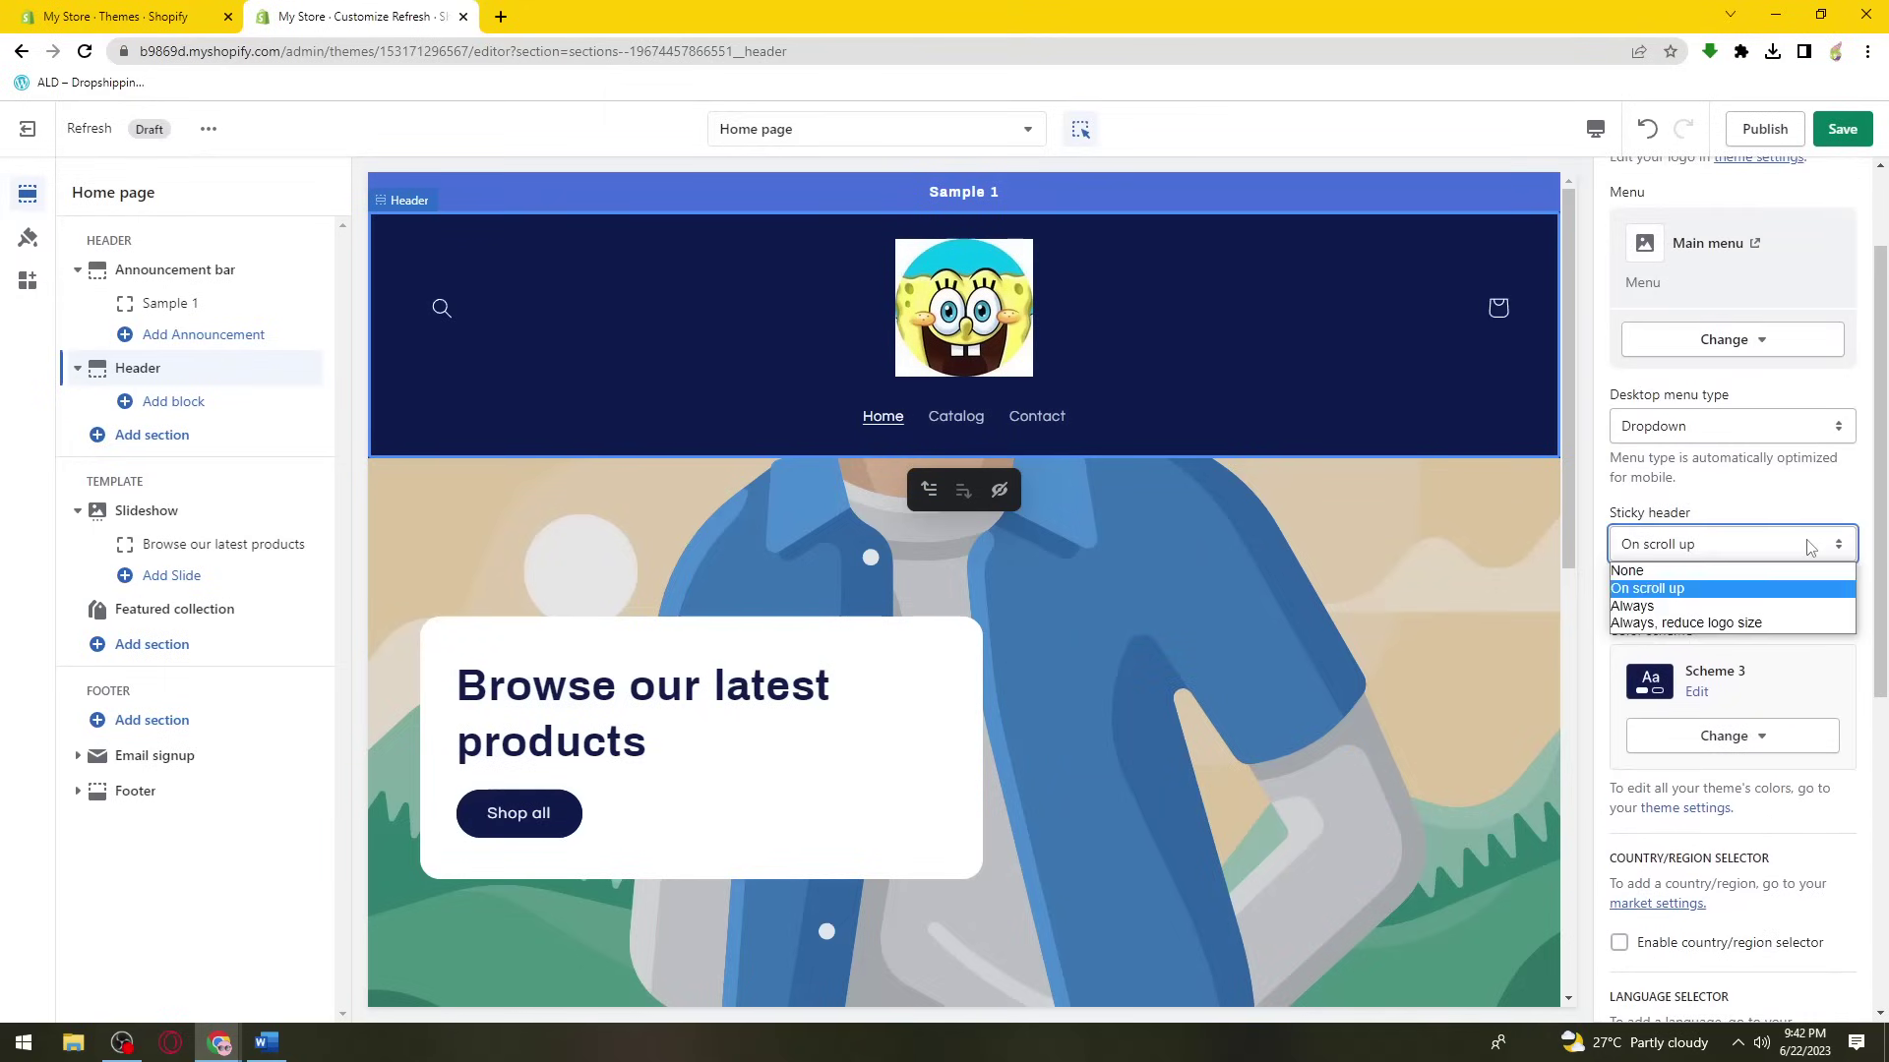
click(1786, 620)
scroll(1259, 610, down, 12)
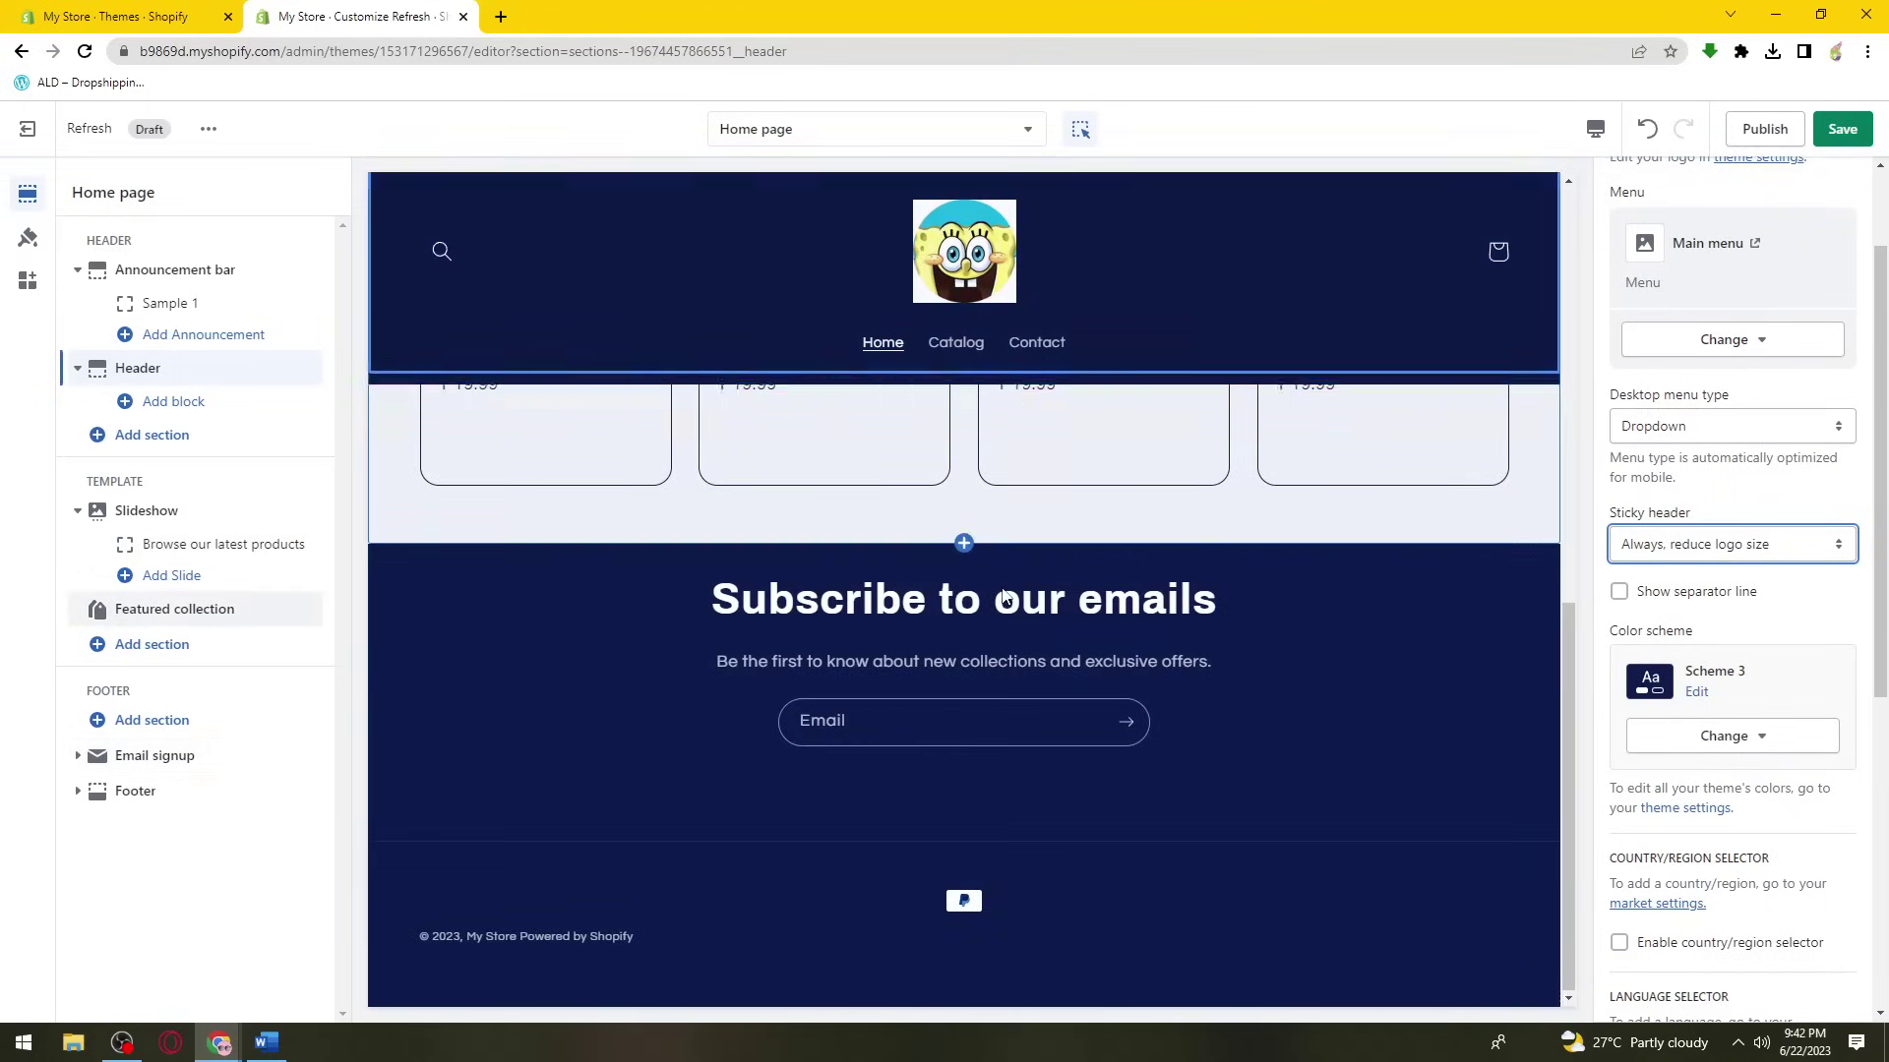
scroll(973, 549, up, 6)
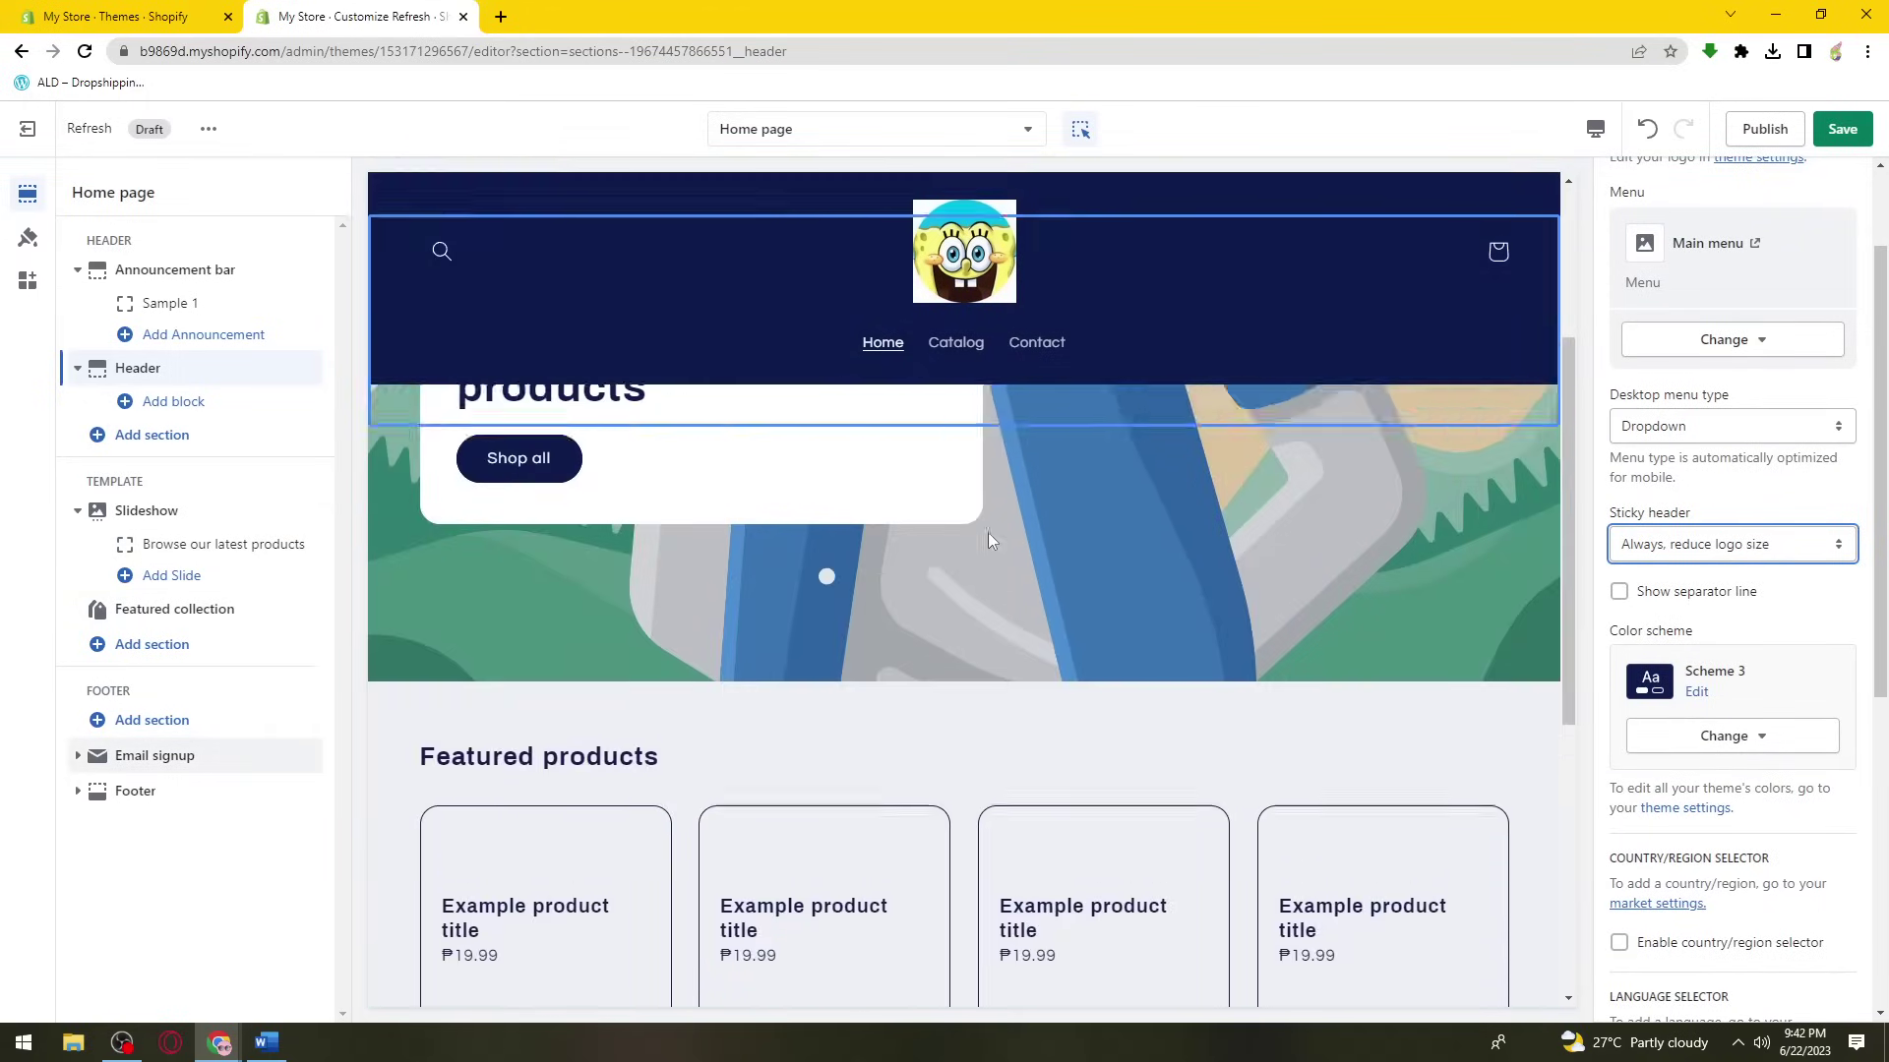
scroll(988, 533, up, 5)
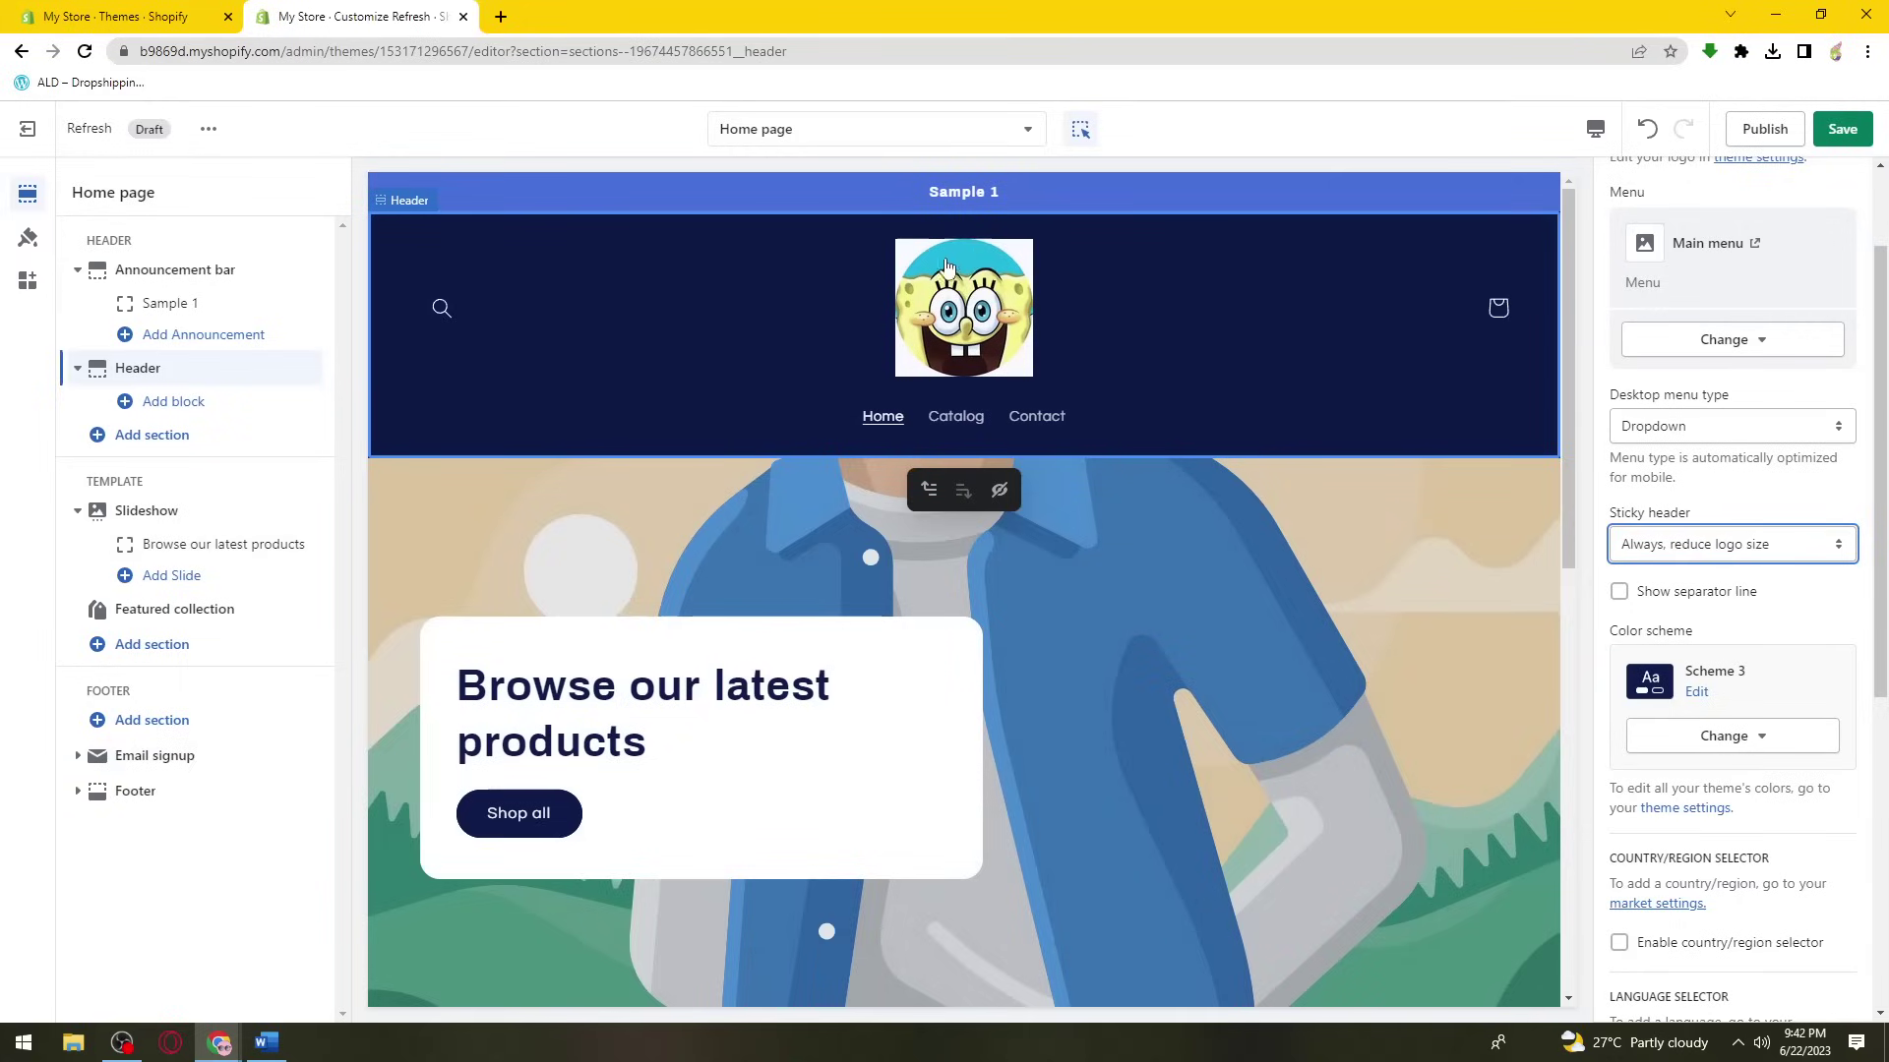
scroll(1052, 523, down, 10)
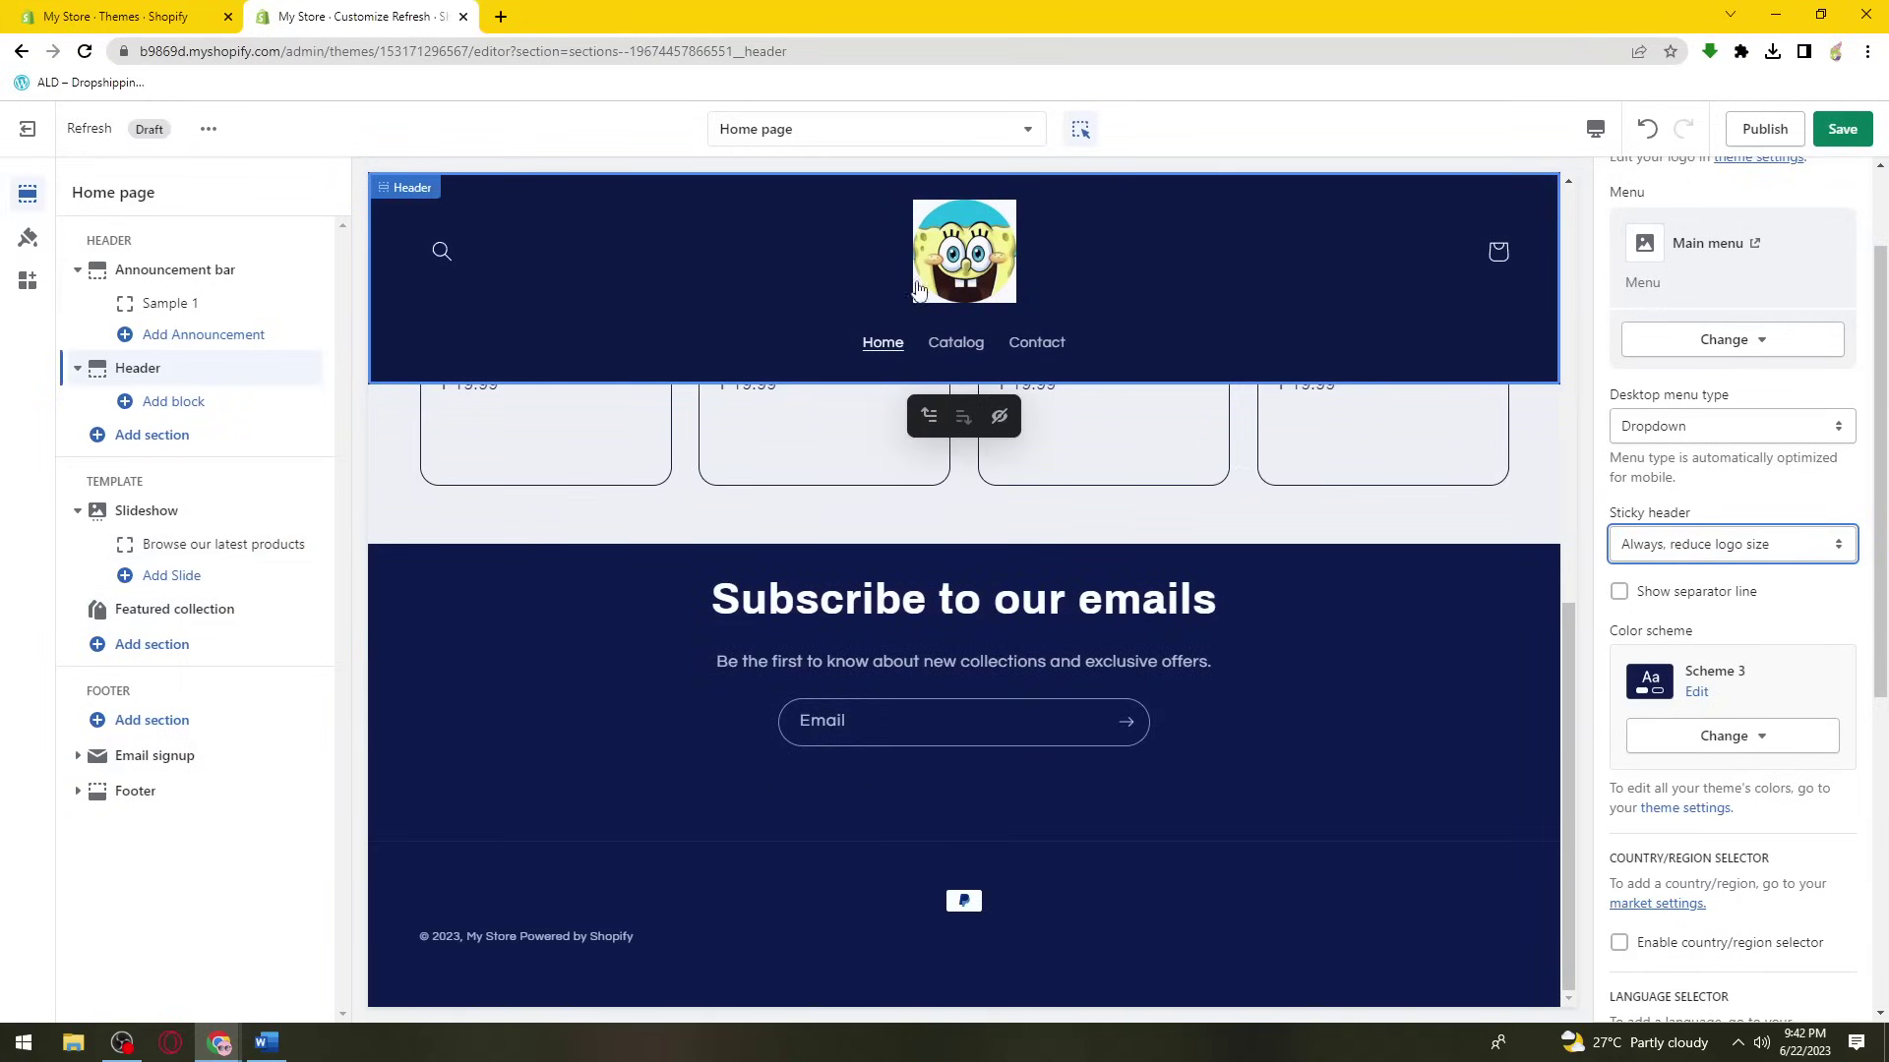
- Set the header's Sticky header option to On scroll up and save the theme changes
click(1718, 547)
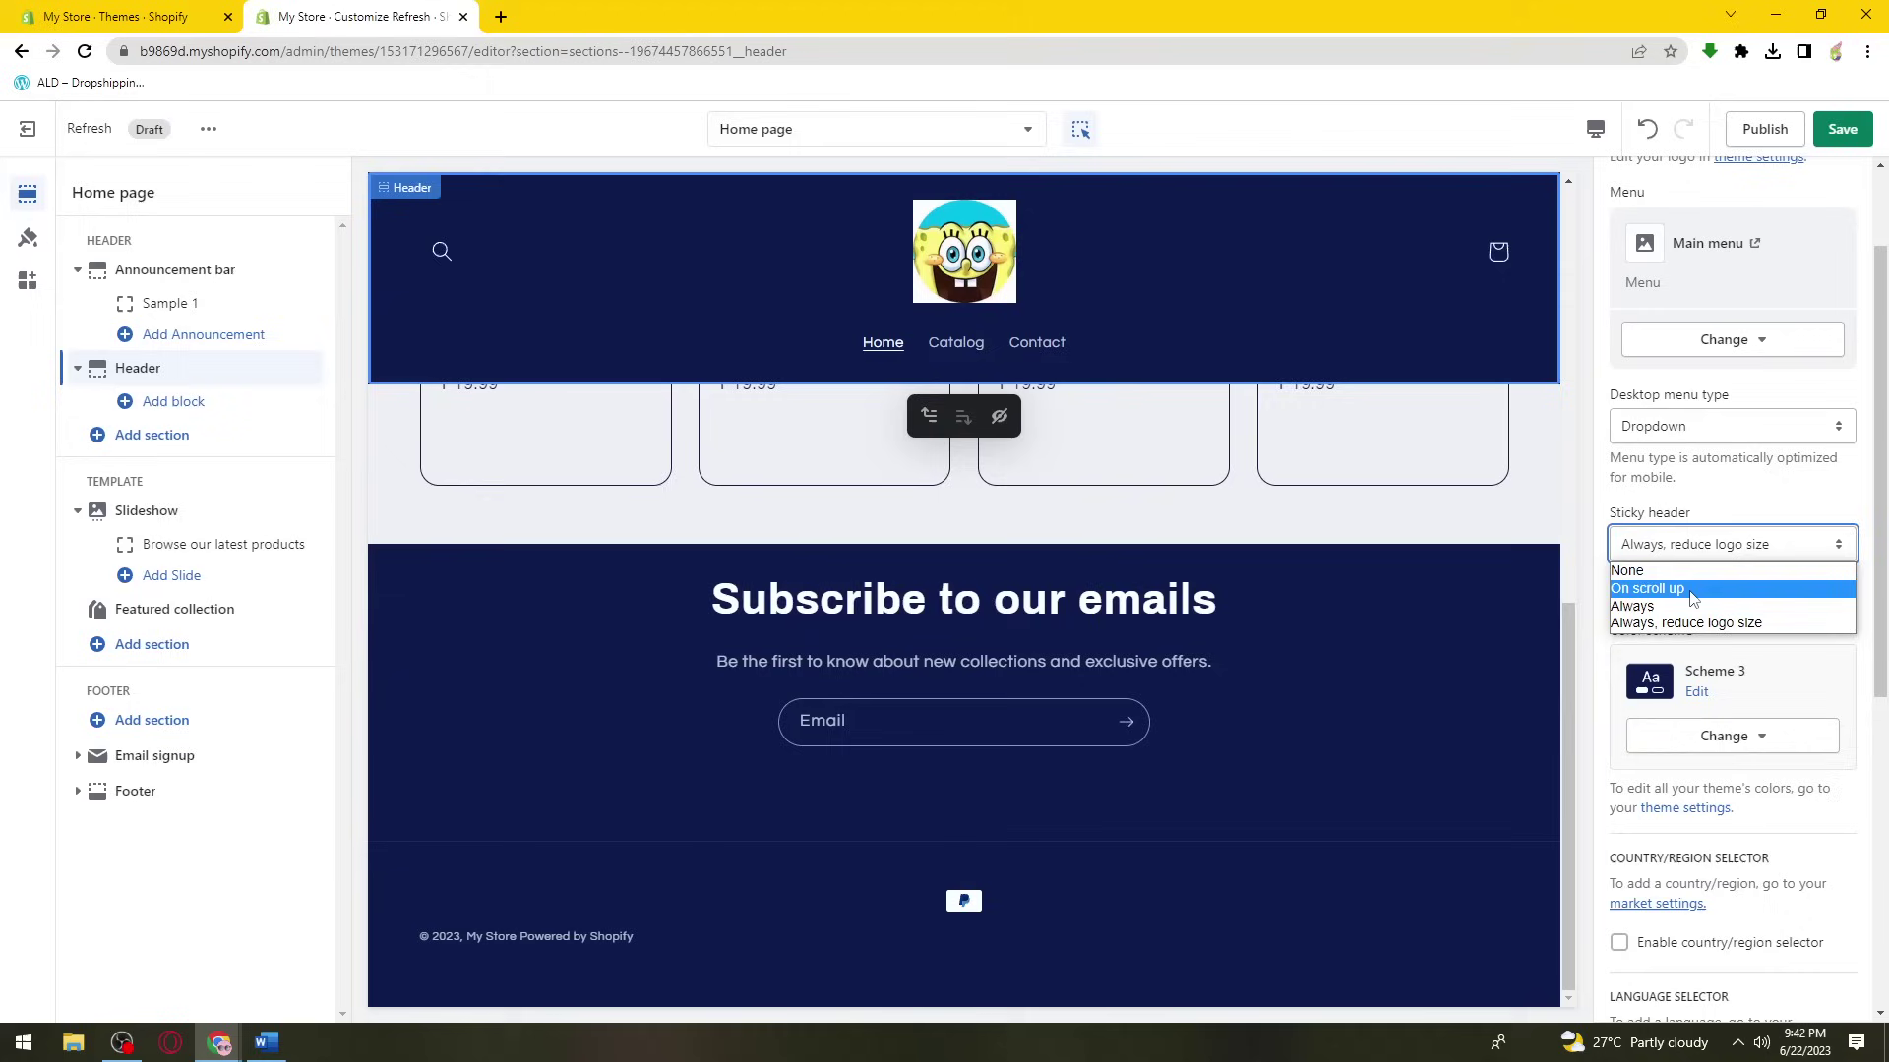
click(1682, 588)
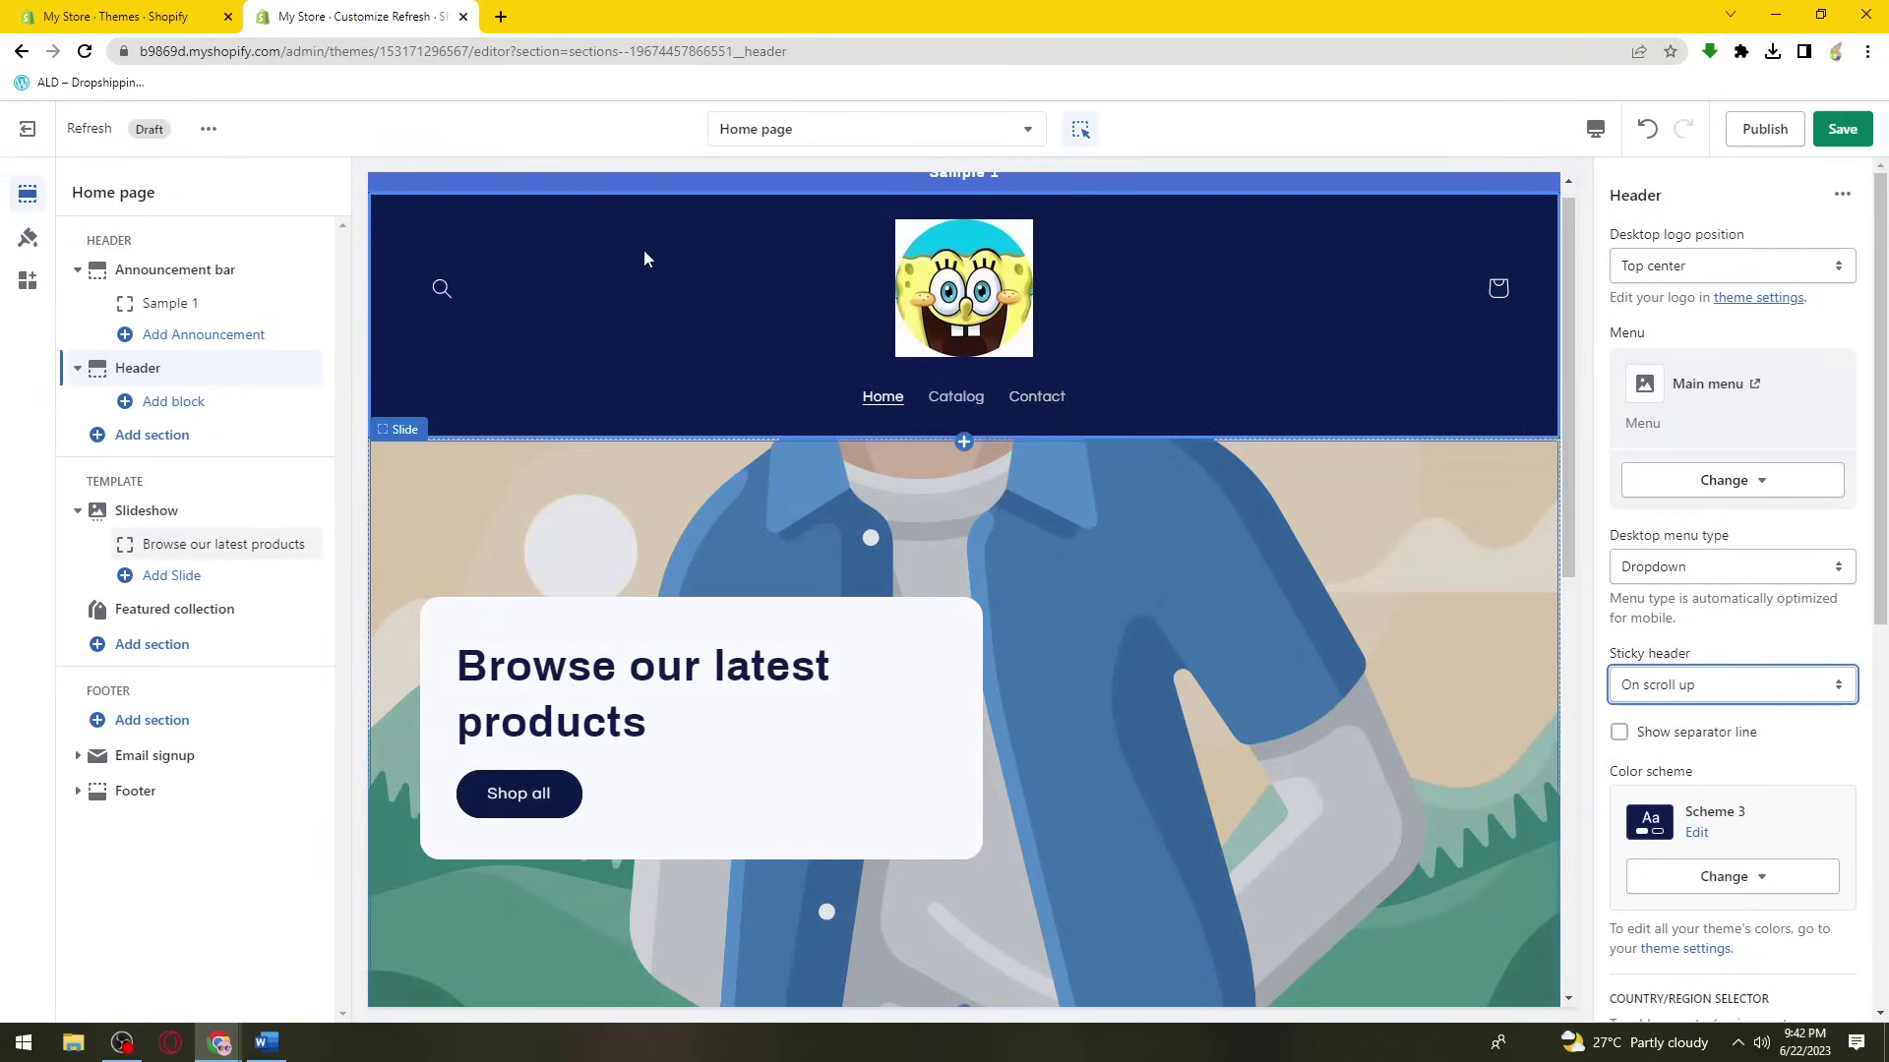
click(1795, 157)
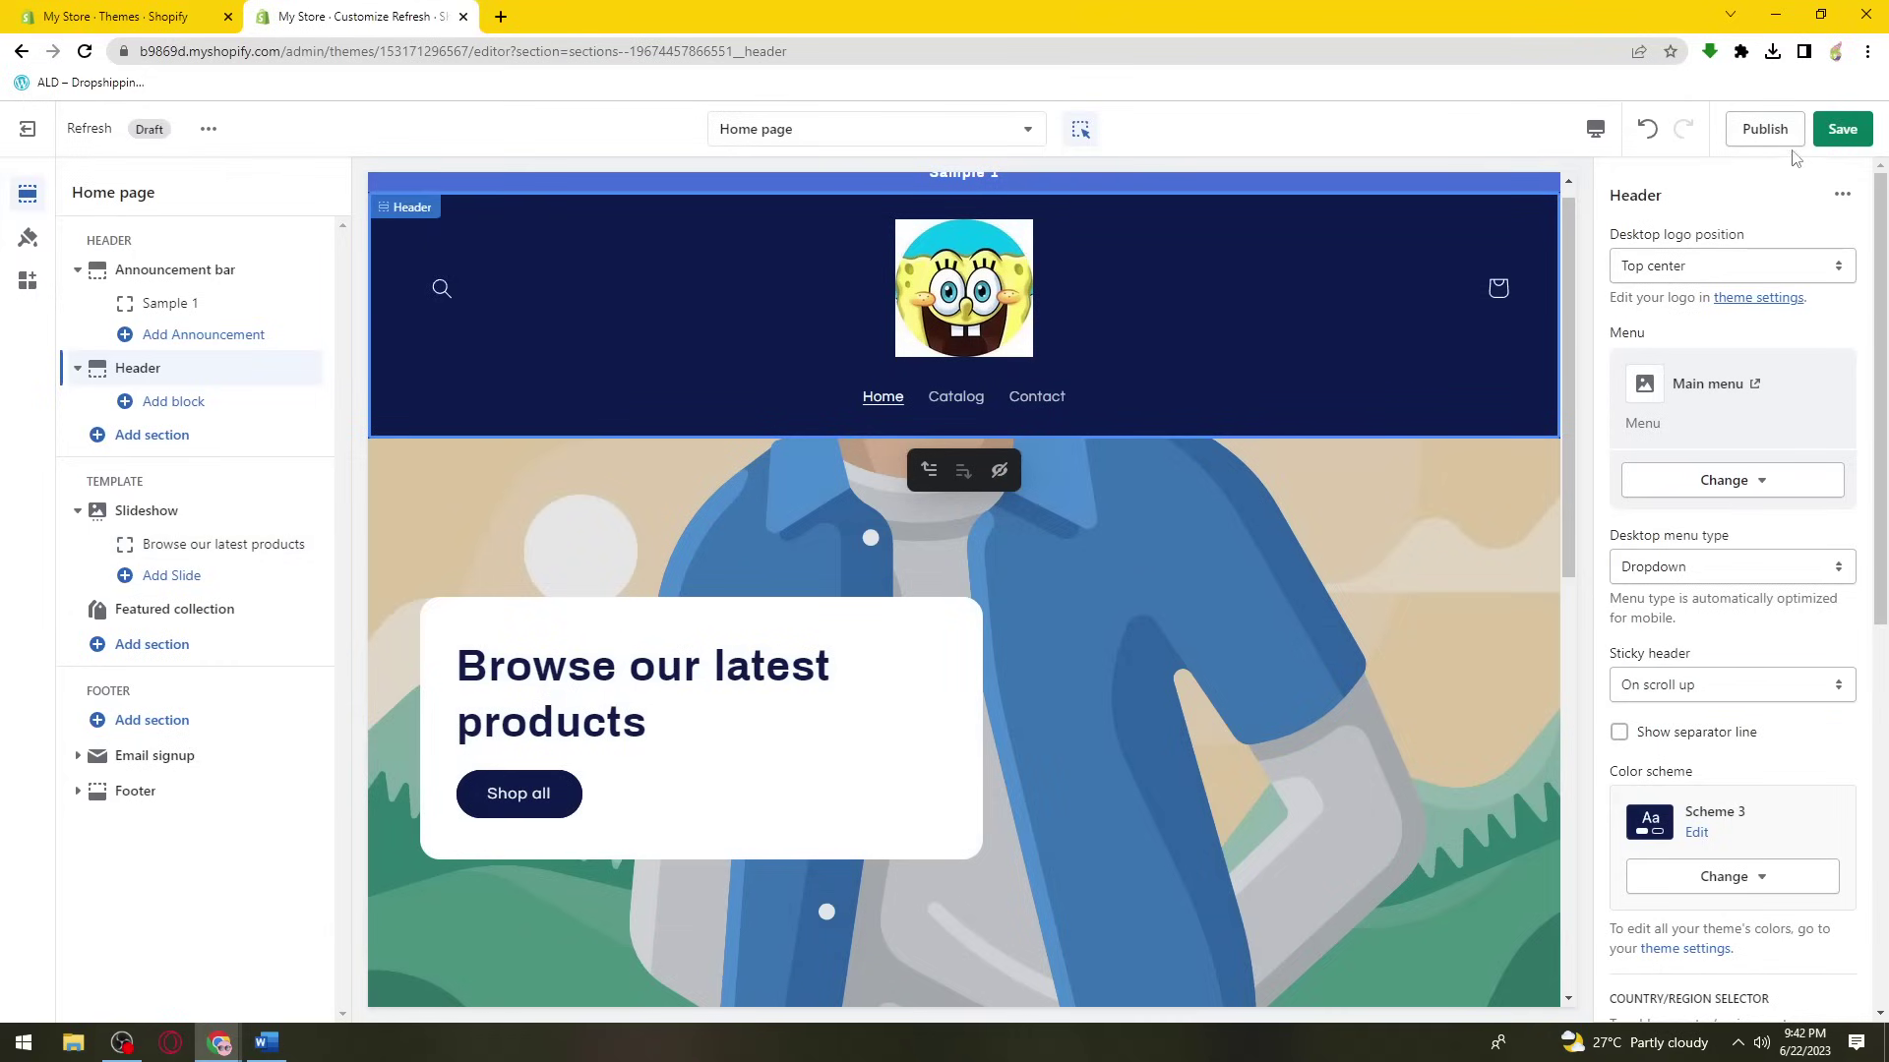
click(1848, 141)
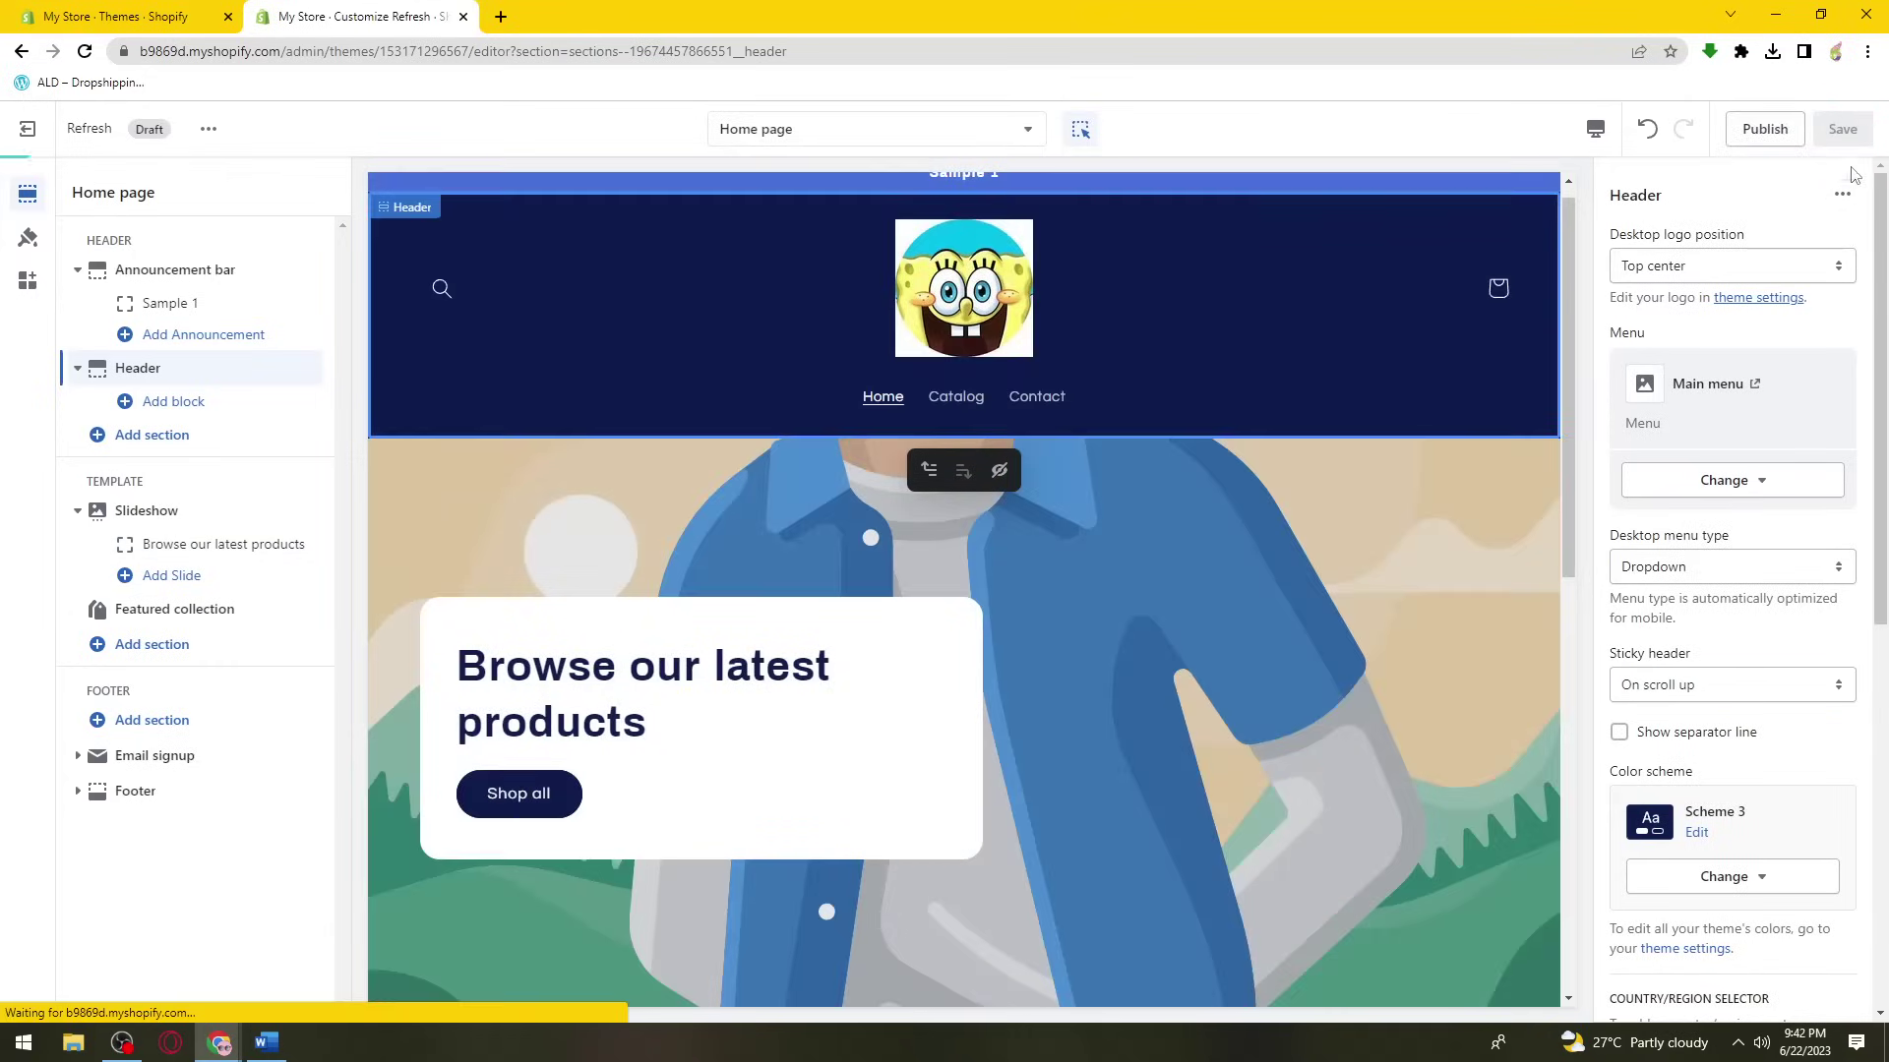
- Look over the home page preview and open the settings of the "Browse our latest products" slide in the Slideshow section
scroll(1319, 504, down, 9)
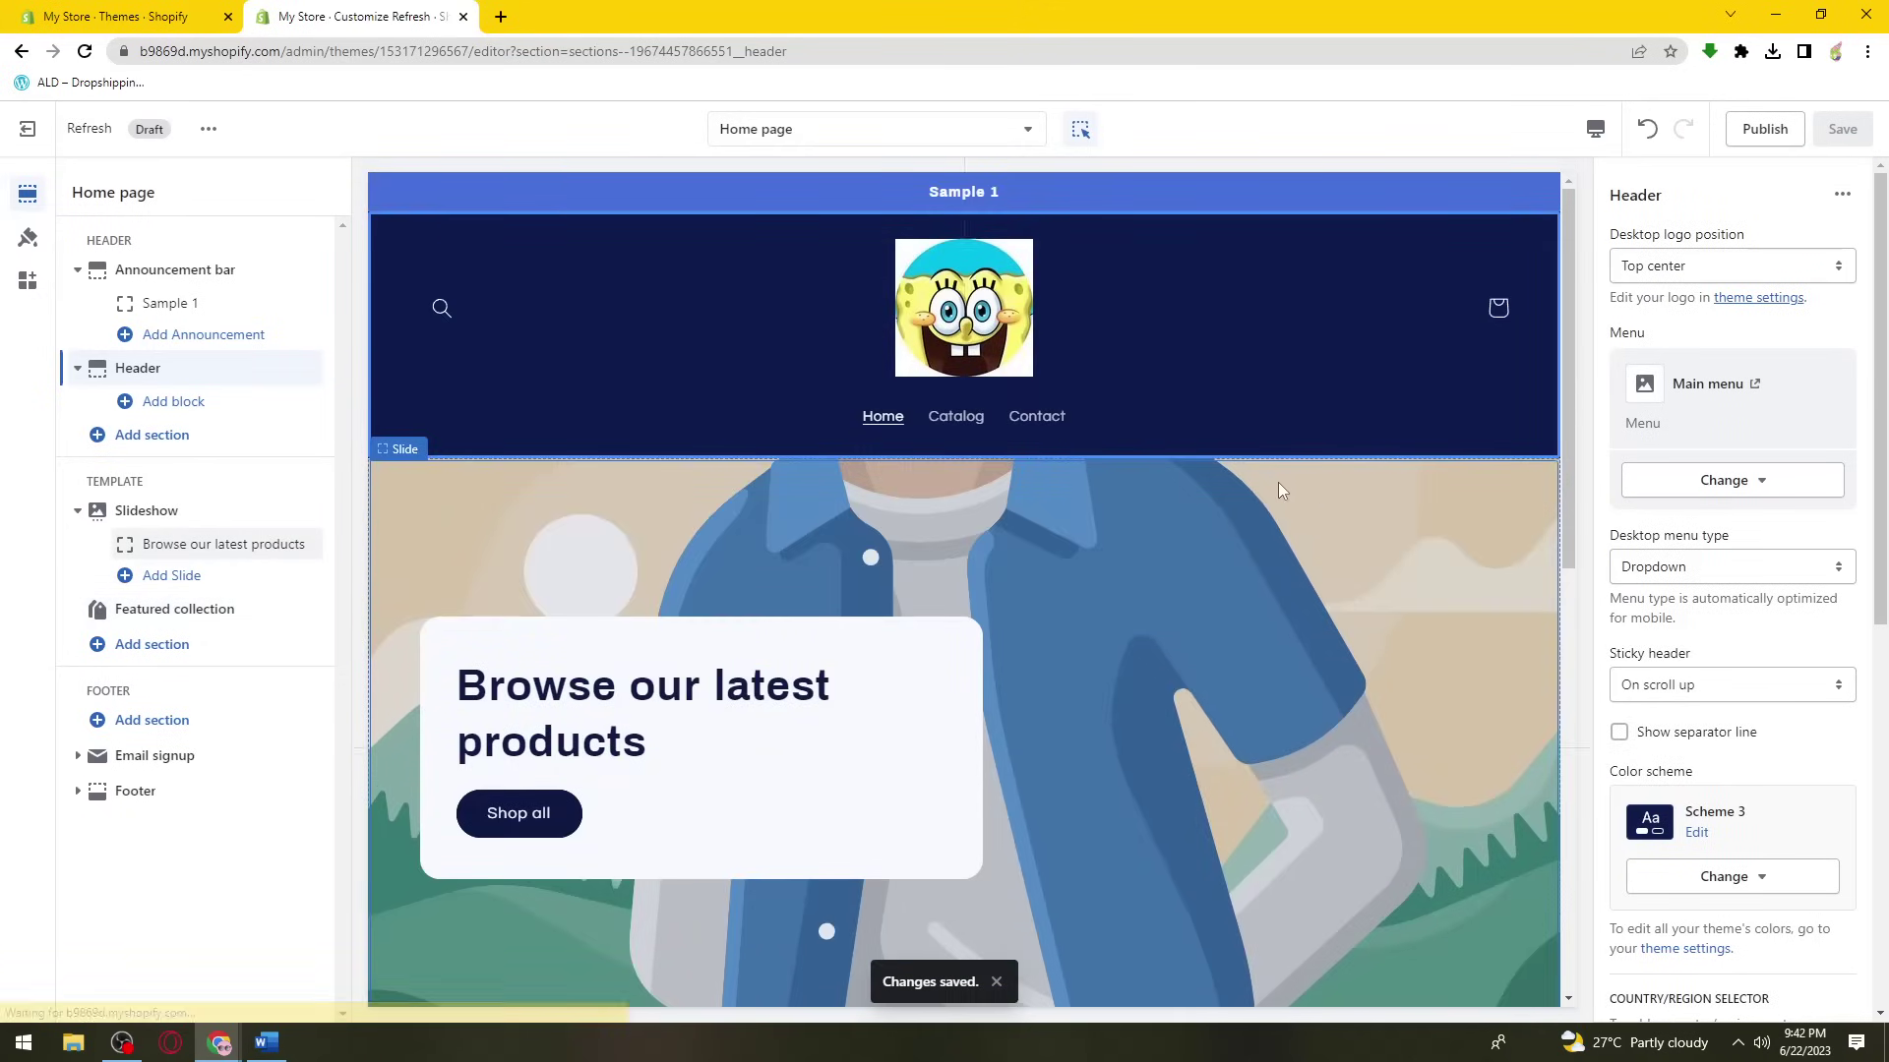
scroll(1291, 480, down, 3)
scroll(1290, 472, up, 4)
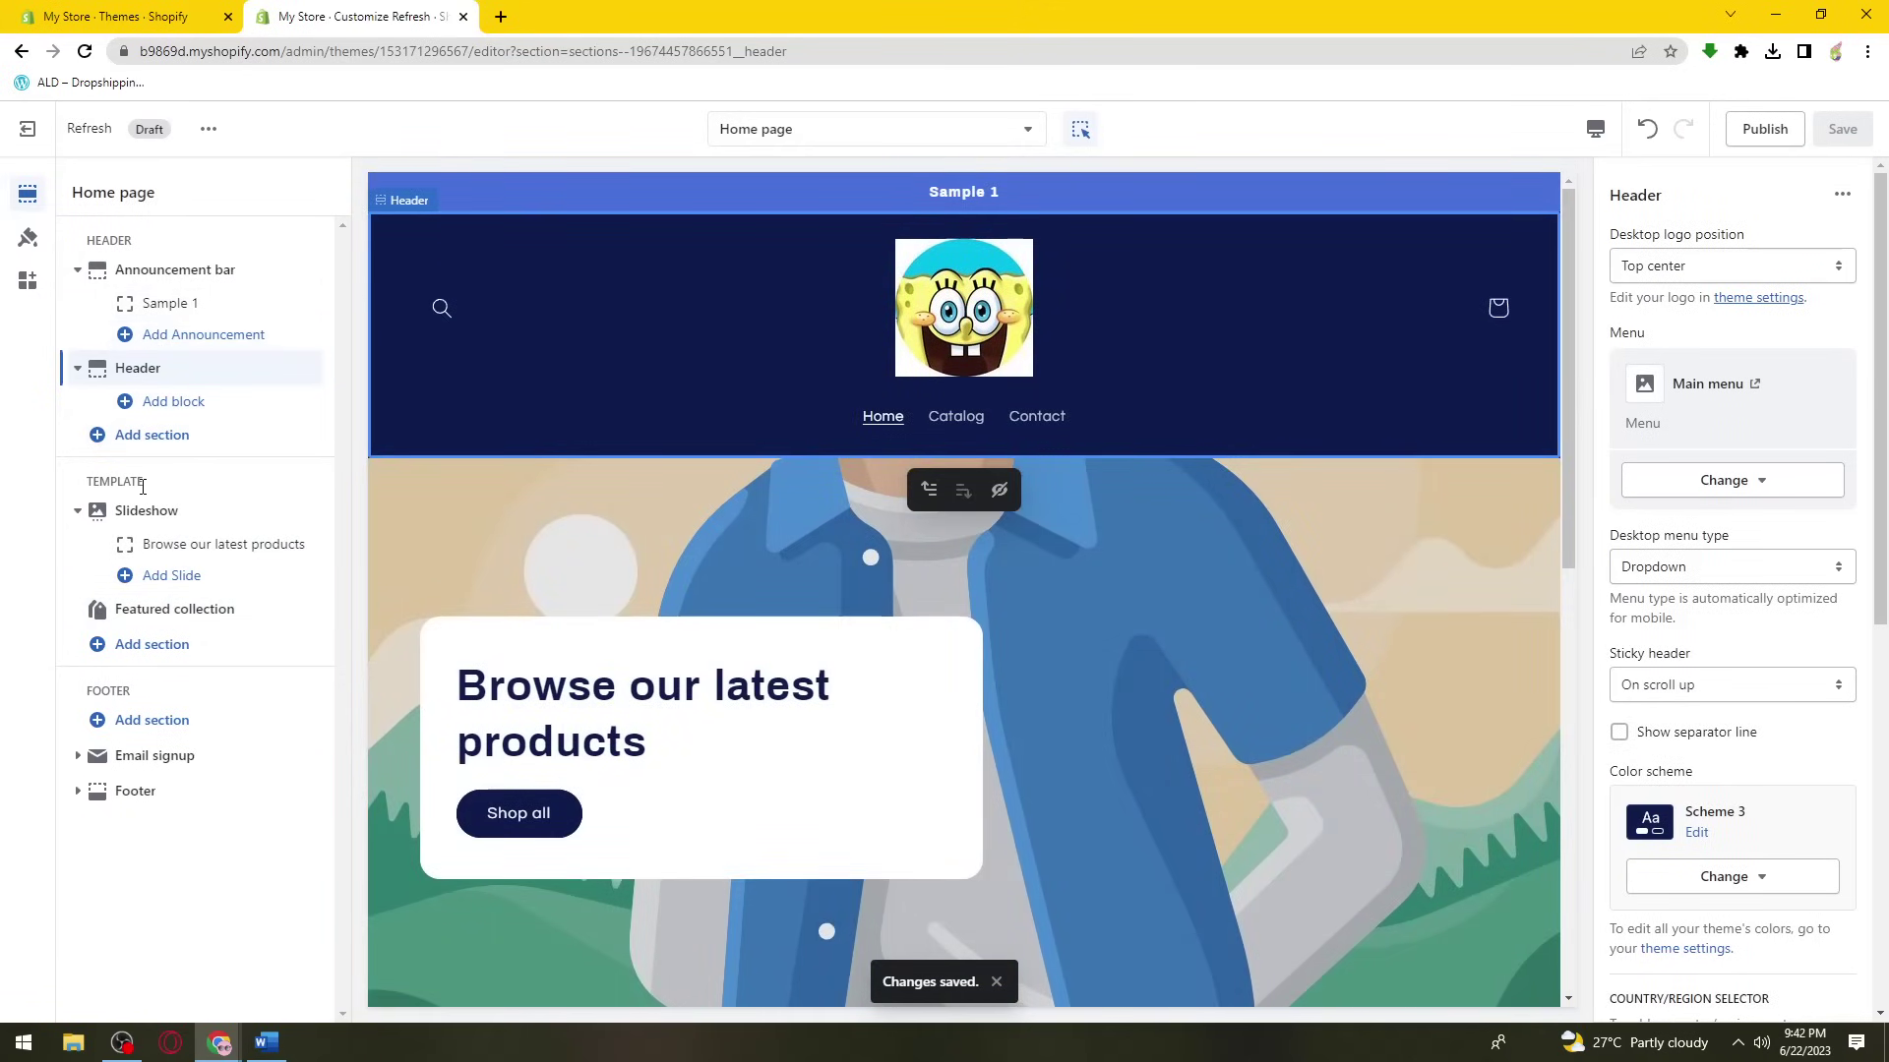
click(177, 544)
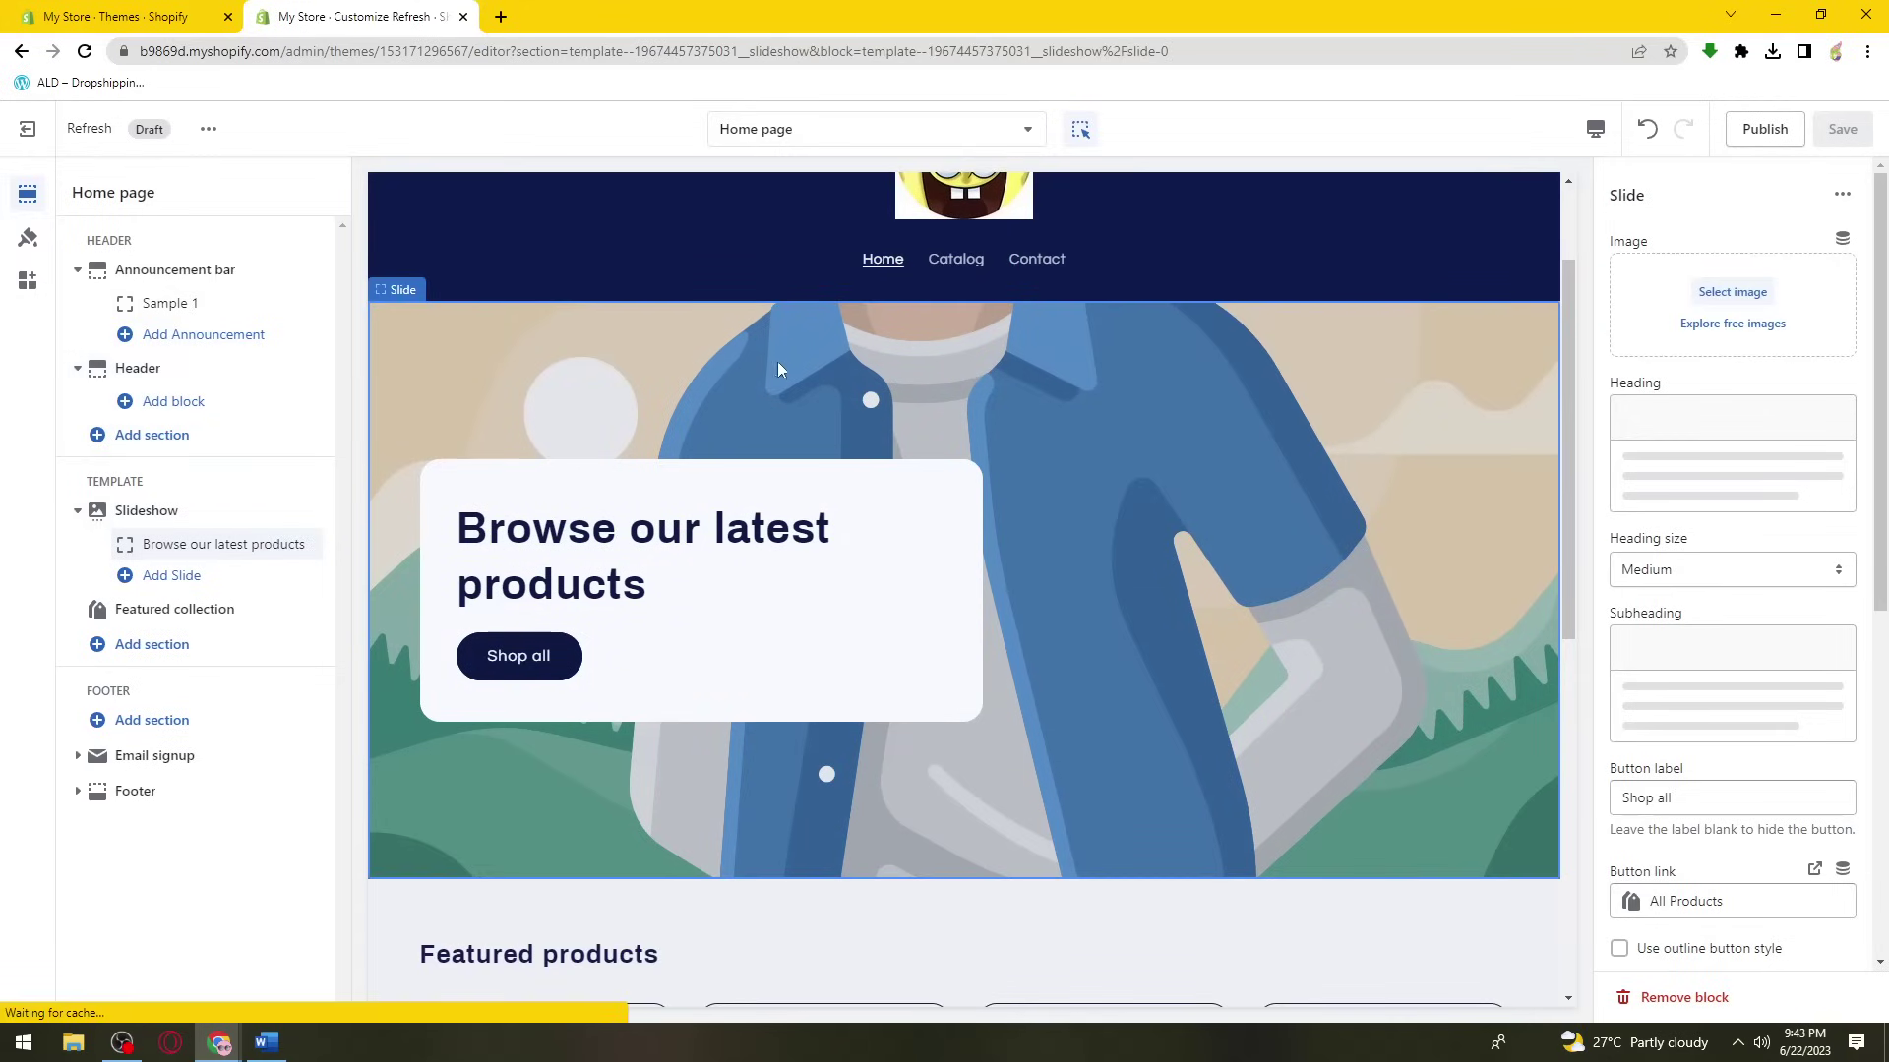
scroll(603, 644, down, 4)
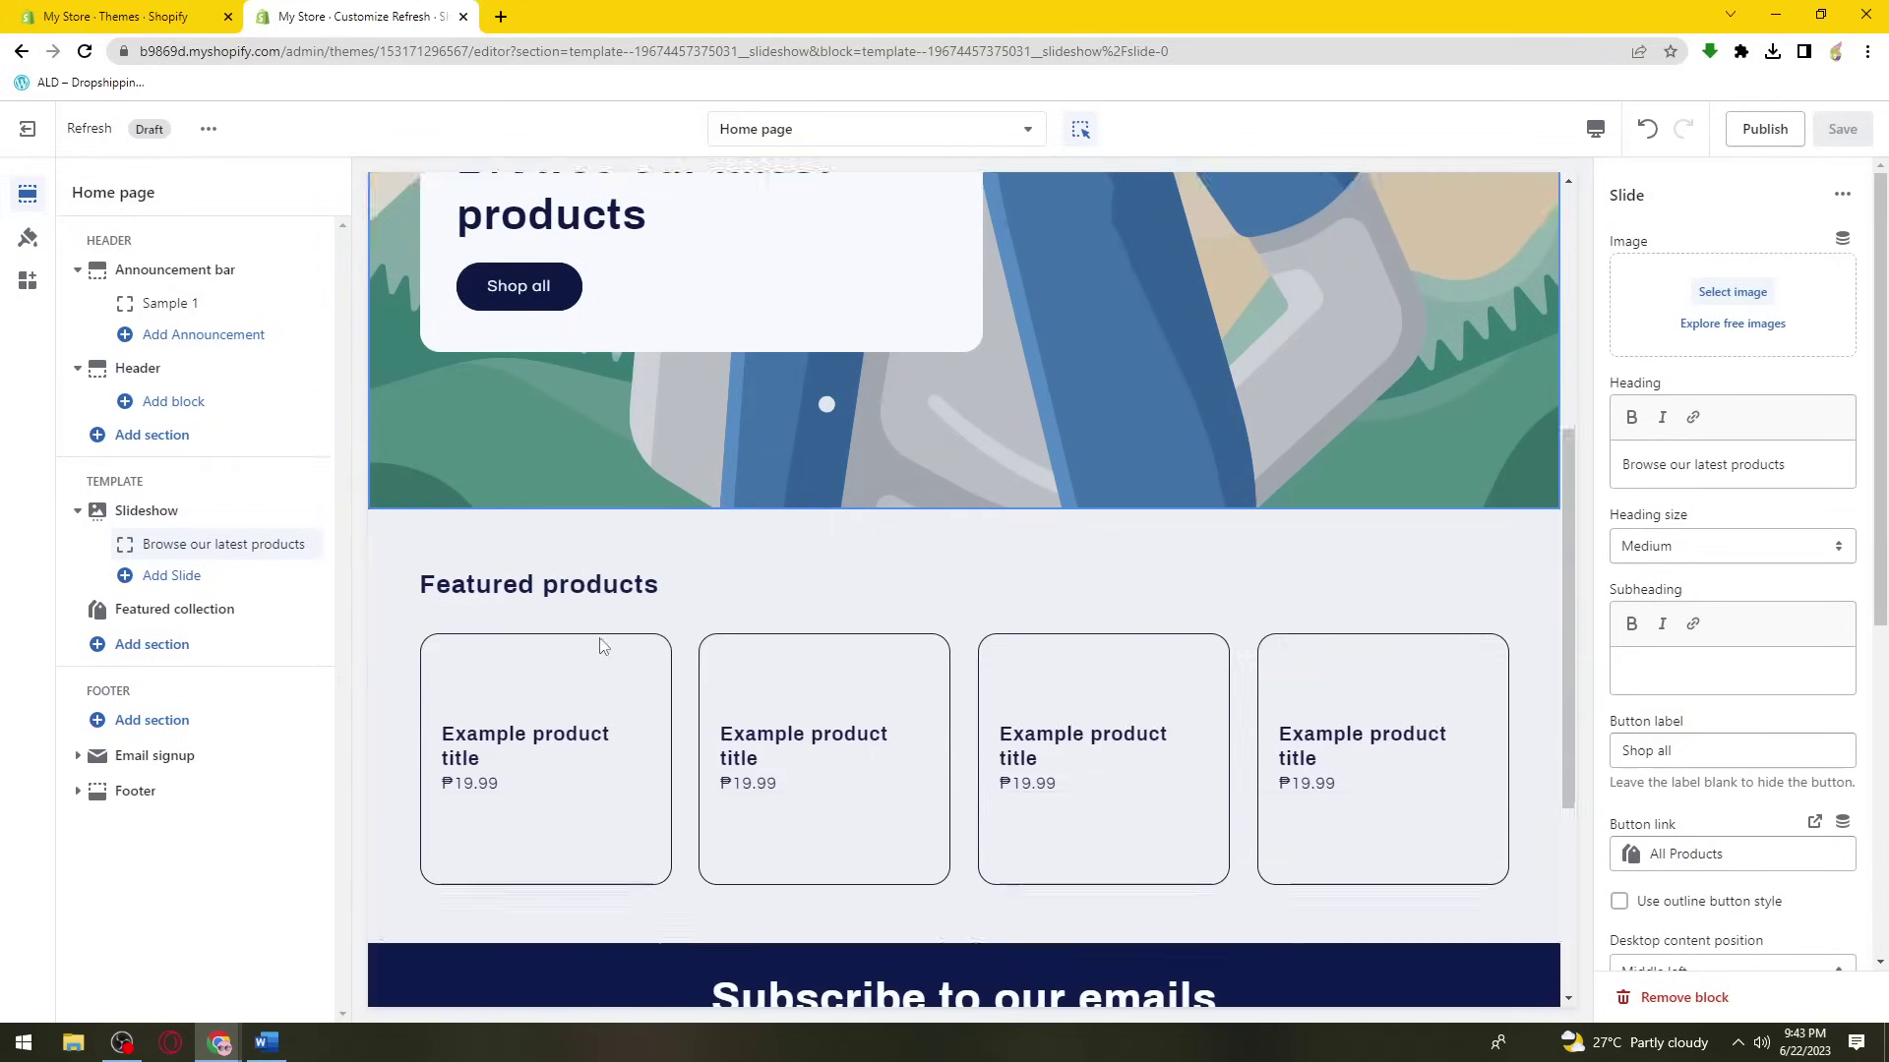
- Review the "Browse our latest products" slide's button, content position and color settings, and remove the slide from the Slideshow section
scroll(603, 645, up, 5)
scroll(984, 541, down, 3)
scroll(1219, 522, up, 2)
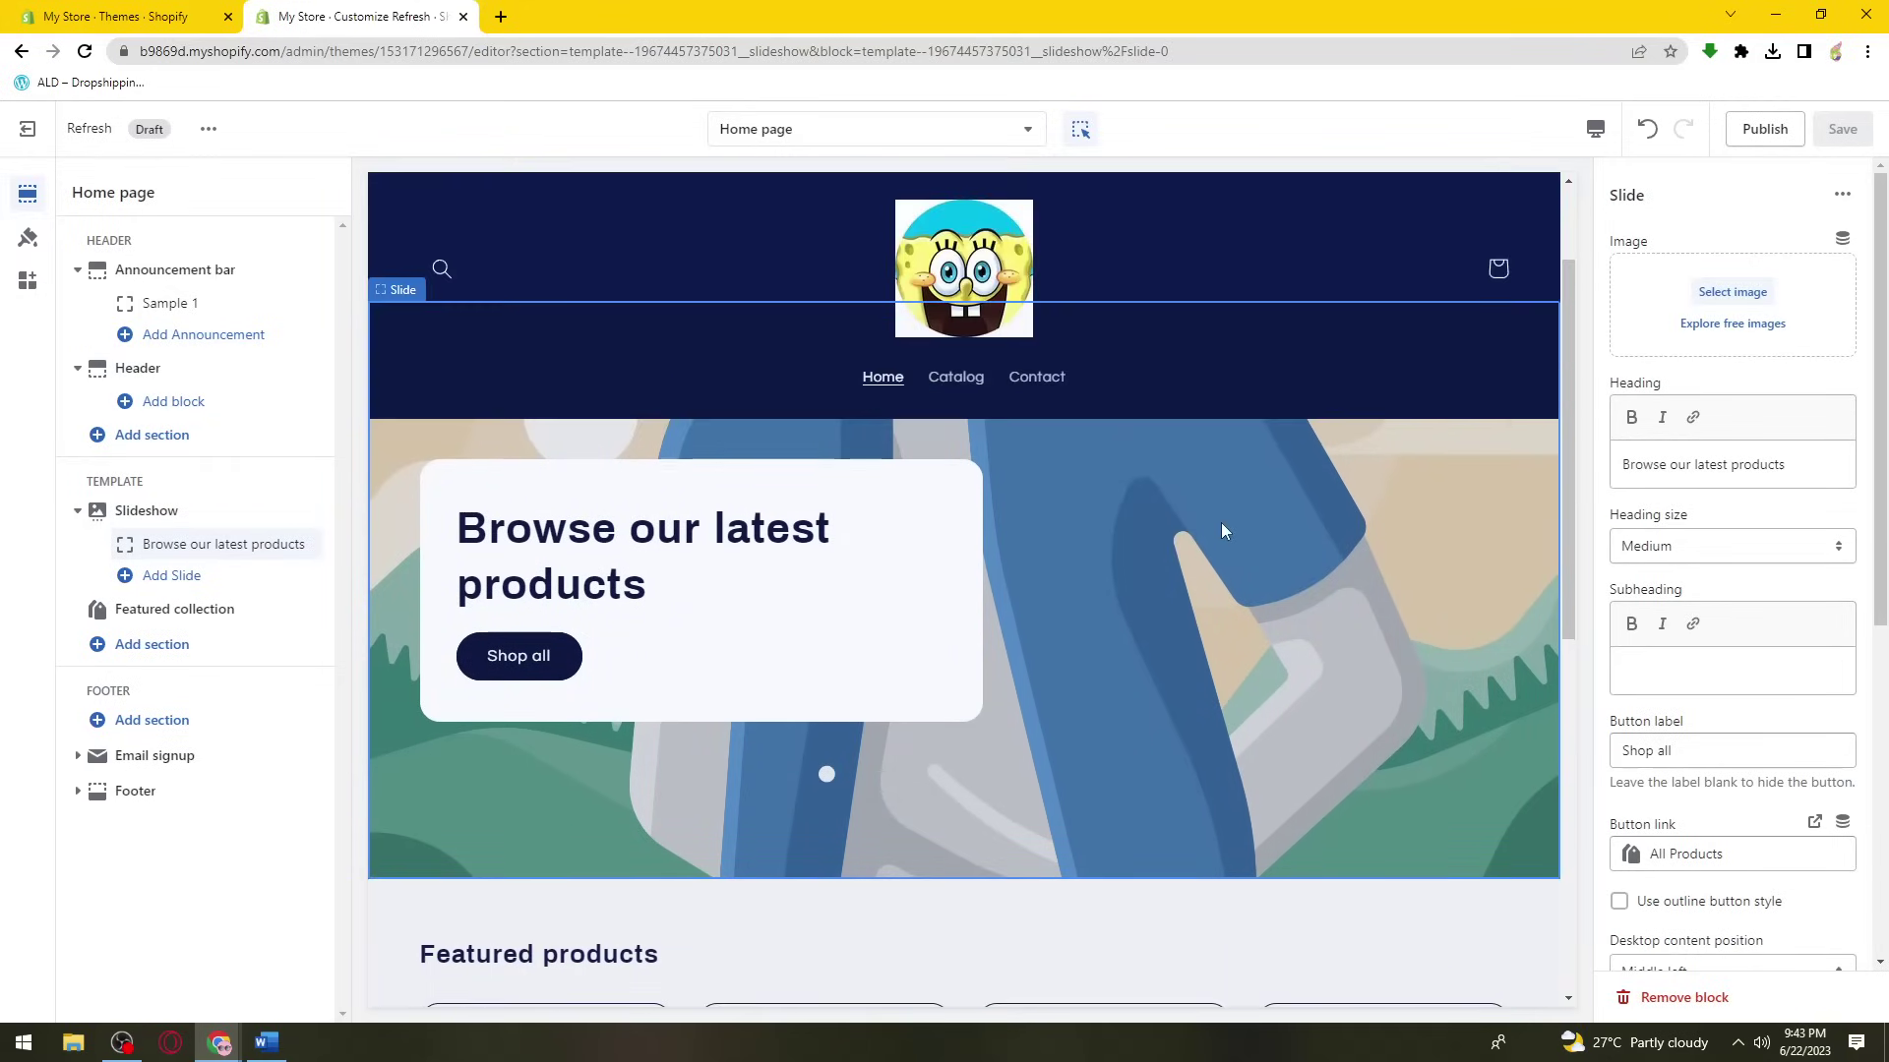
scroll(1278, 511, down, 1)
scroll(1194, 577, up, 1)
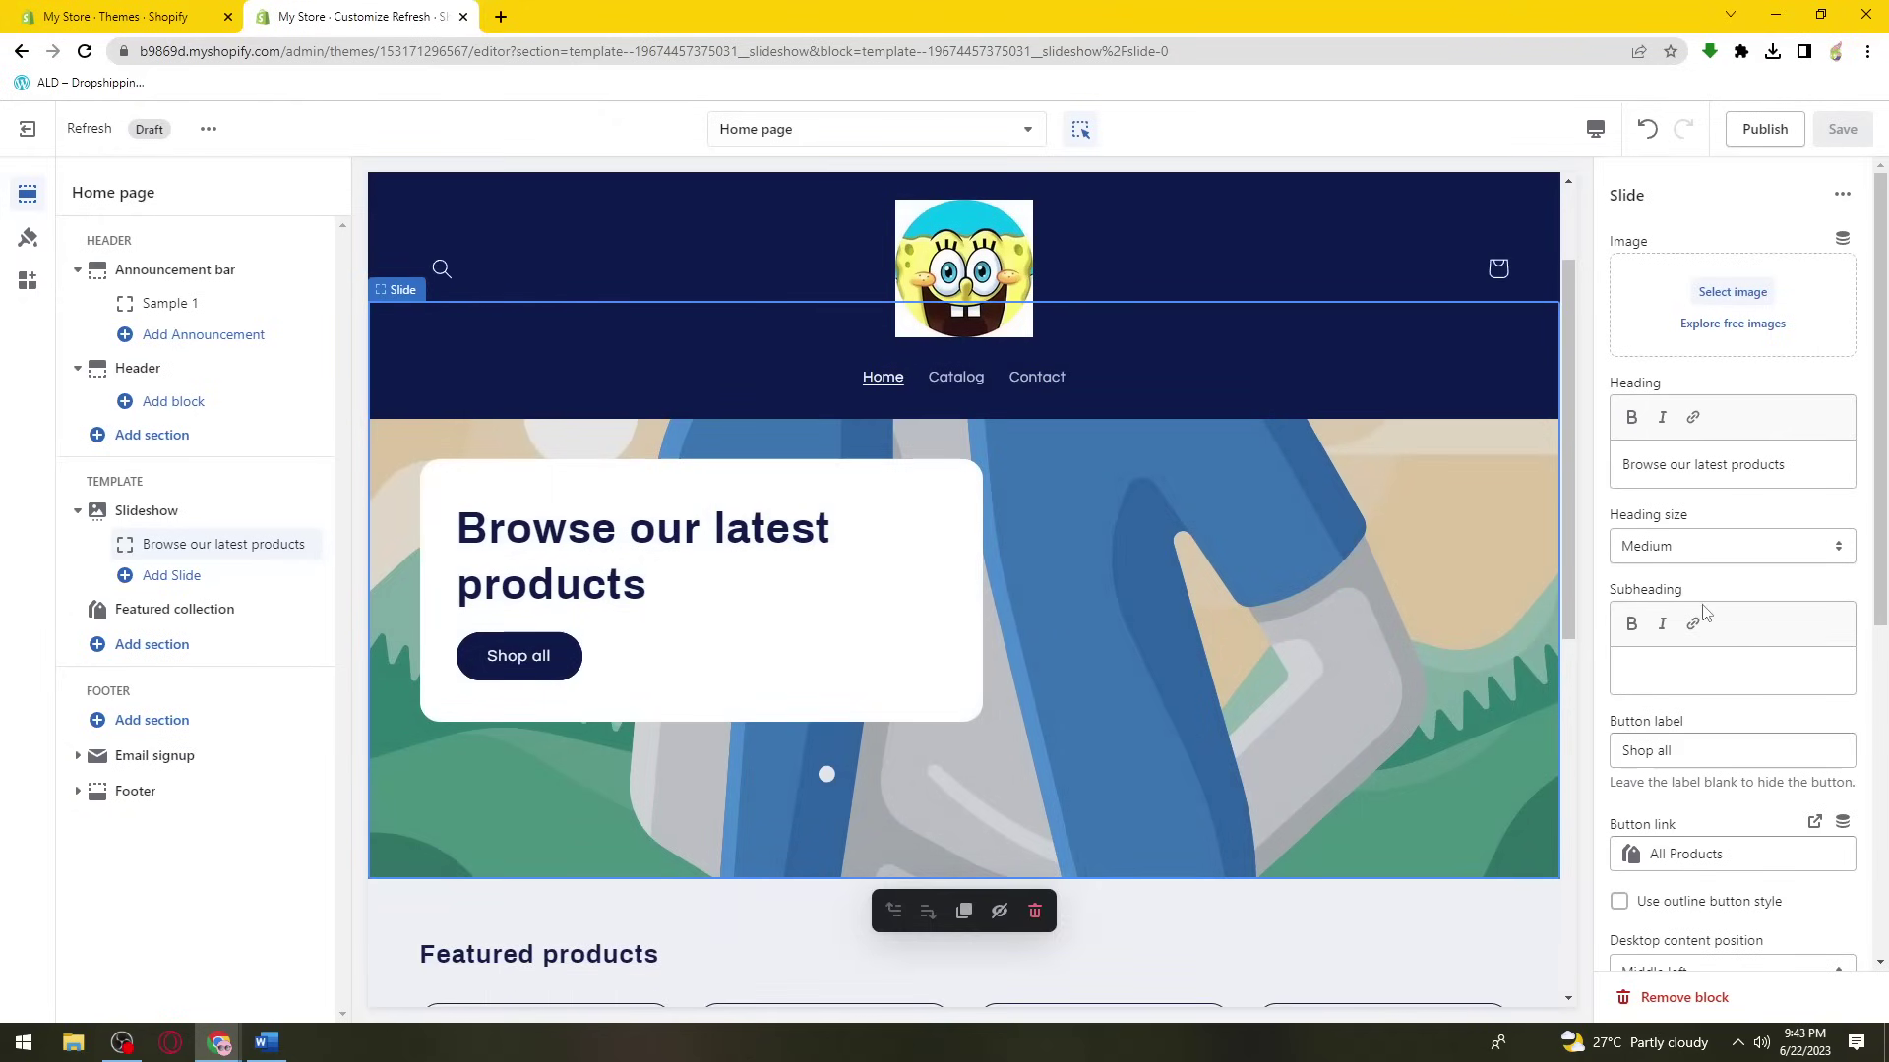
click(1691, 752)
scroll(1697, 752, down, 2)
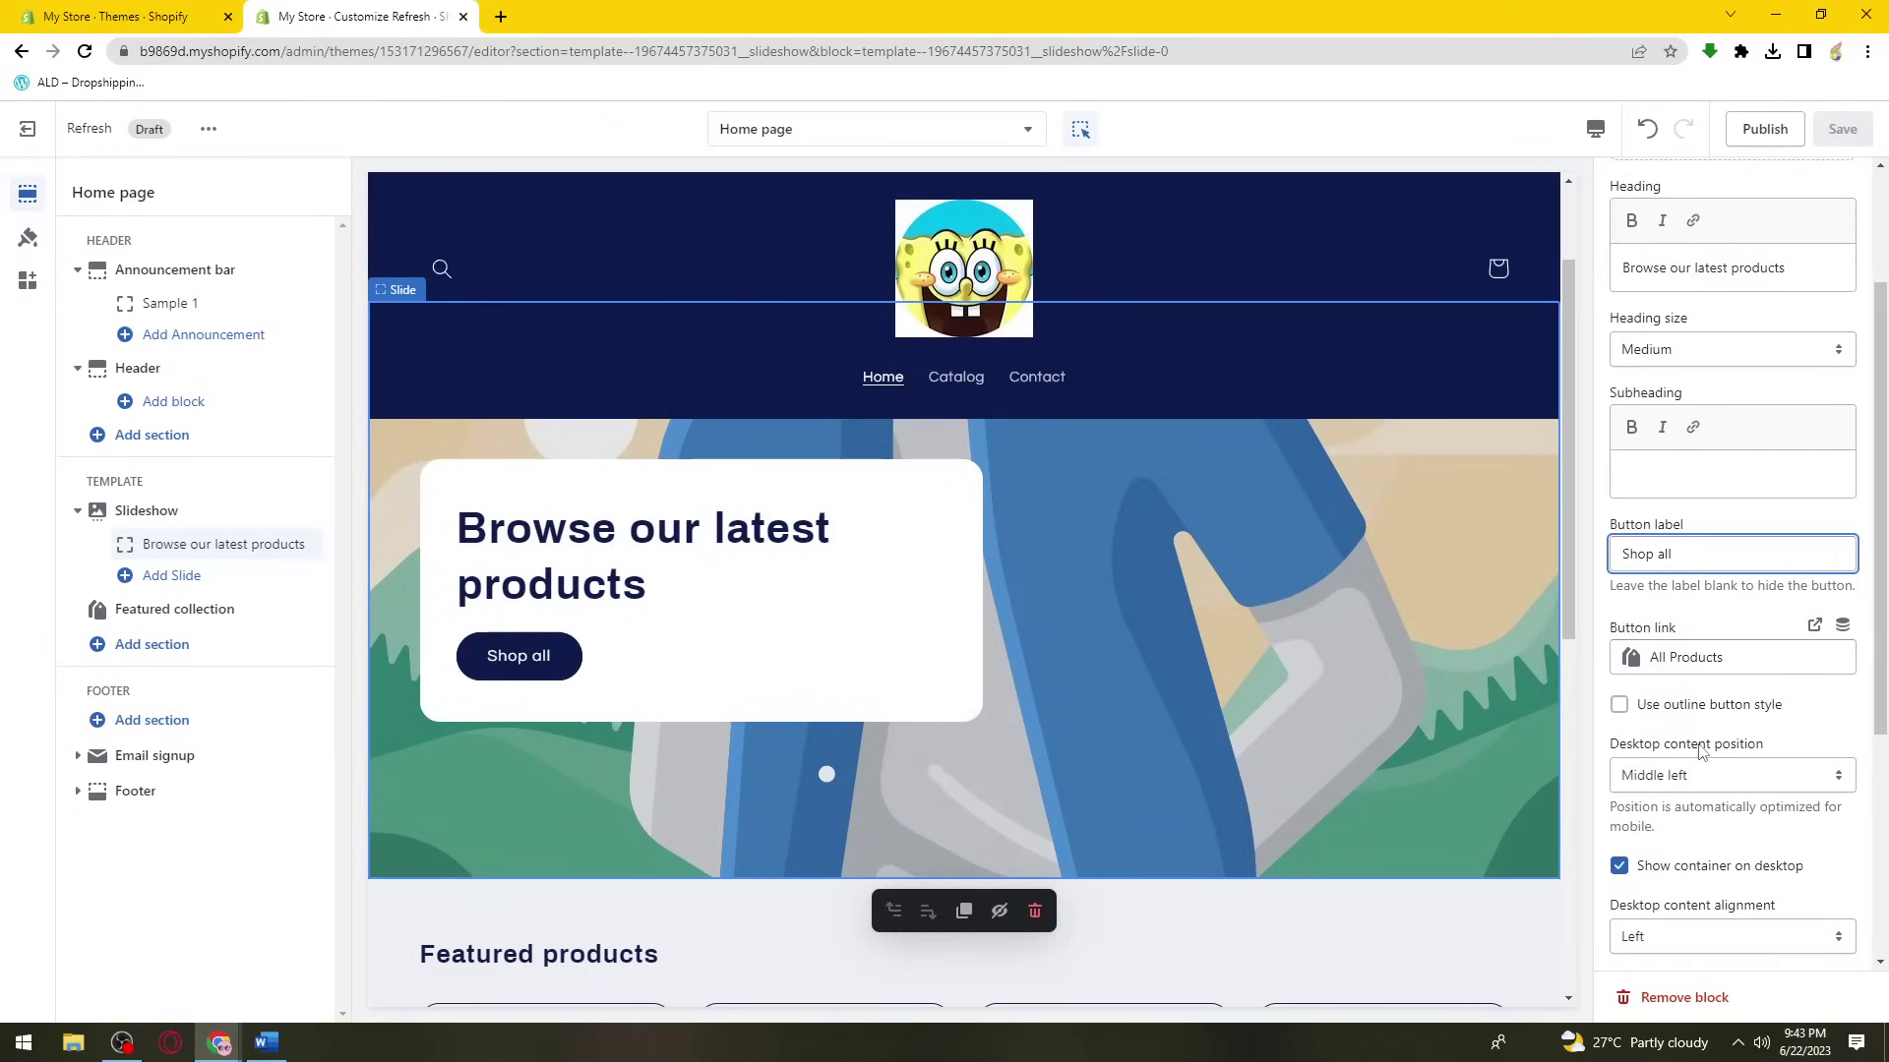
drag(1684, 629, 1617, 629)
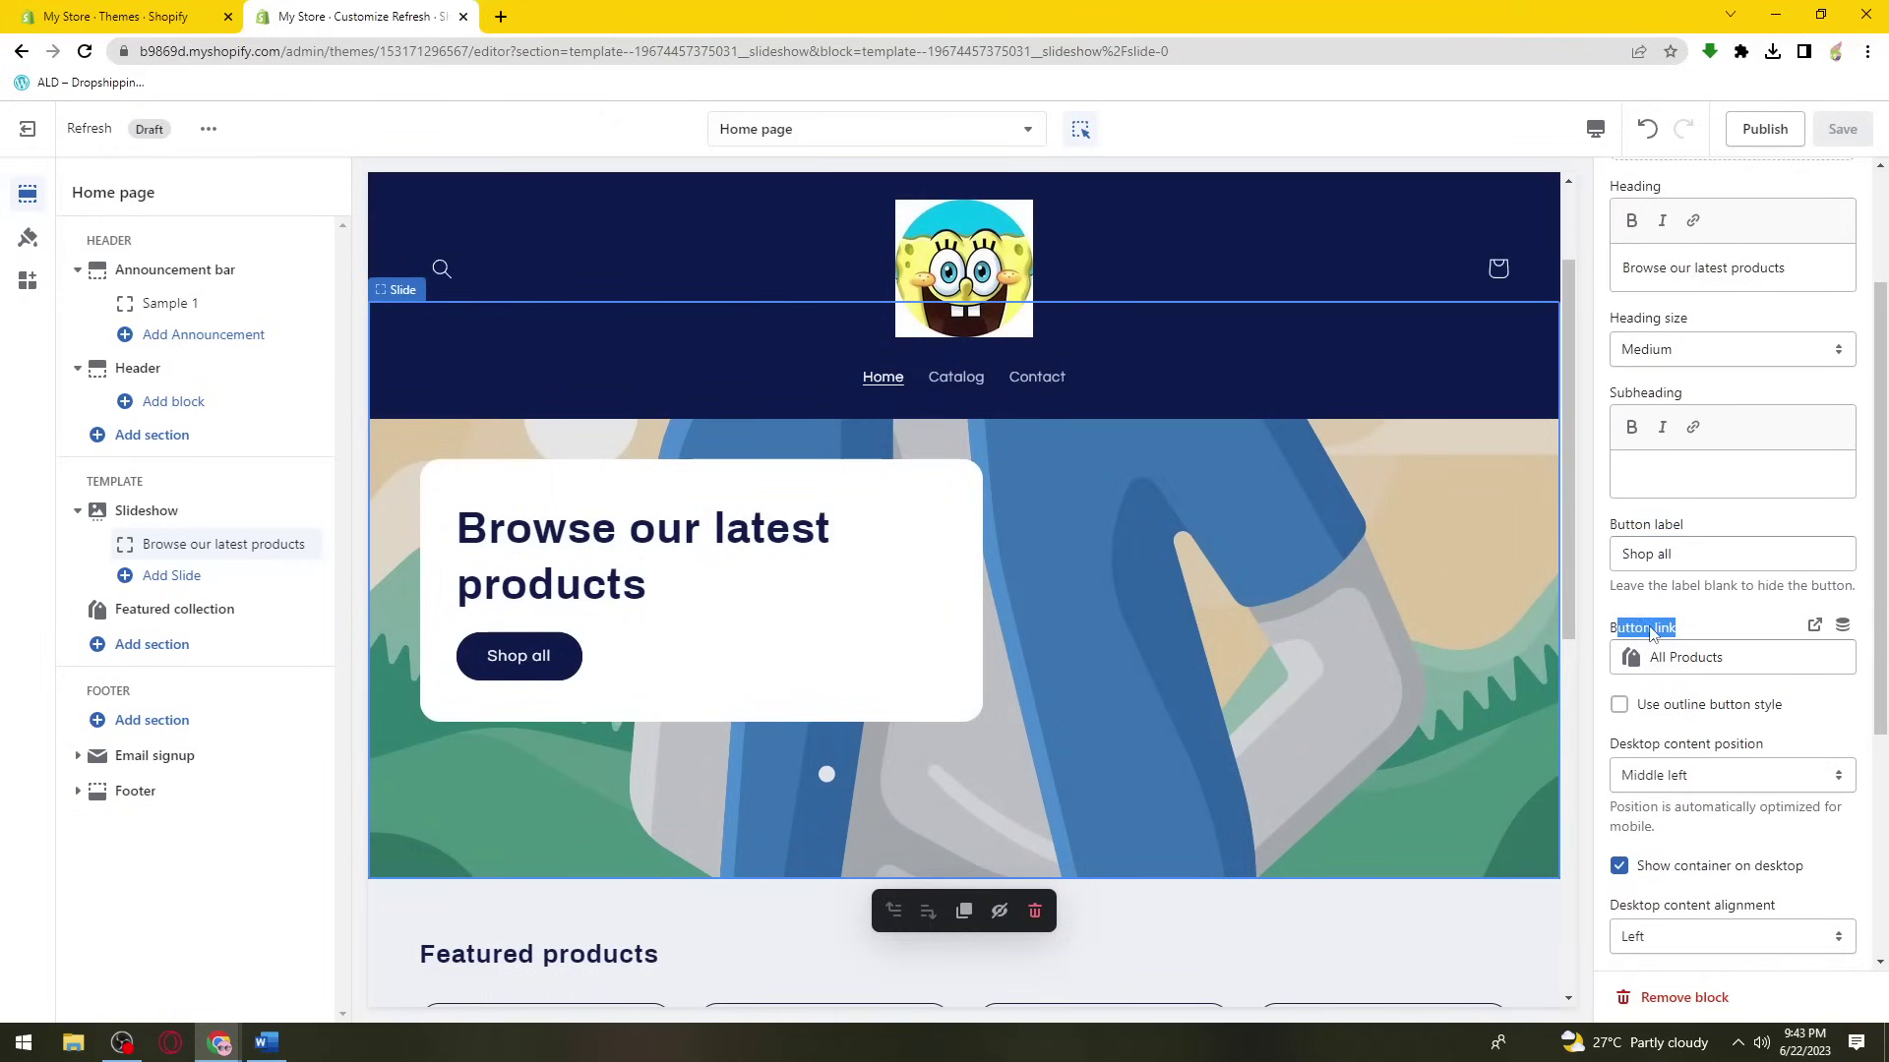
scroll(1750, 614, down, 2)
scroll(1750, 615, down, 2)
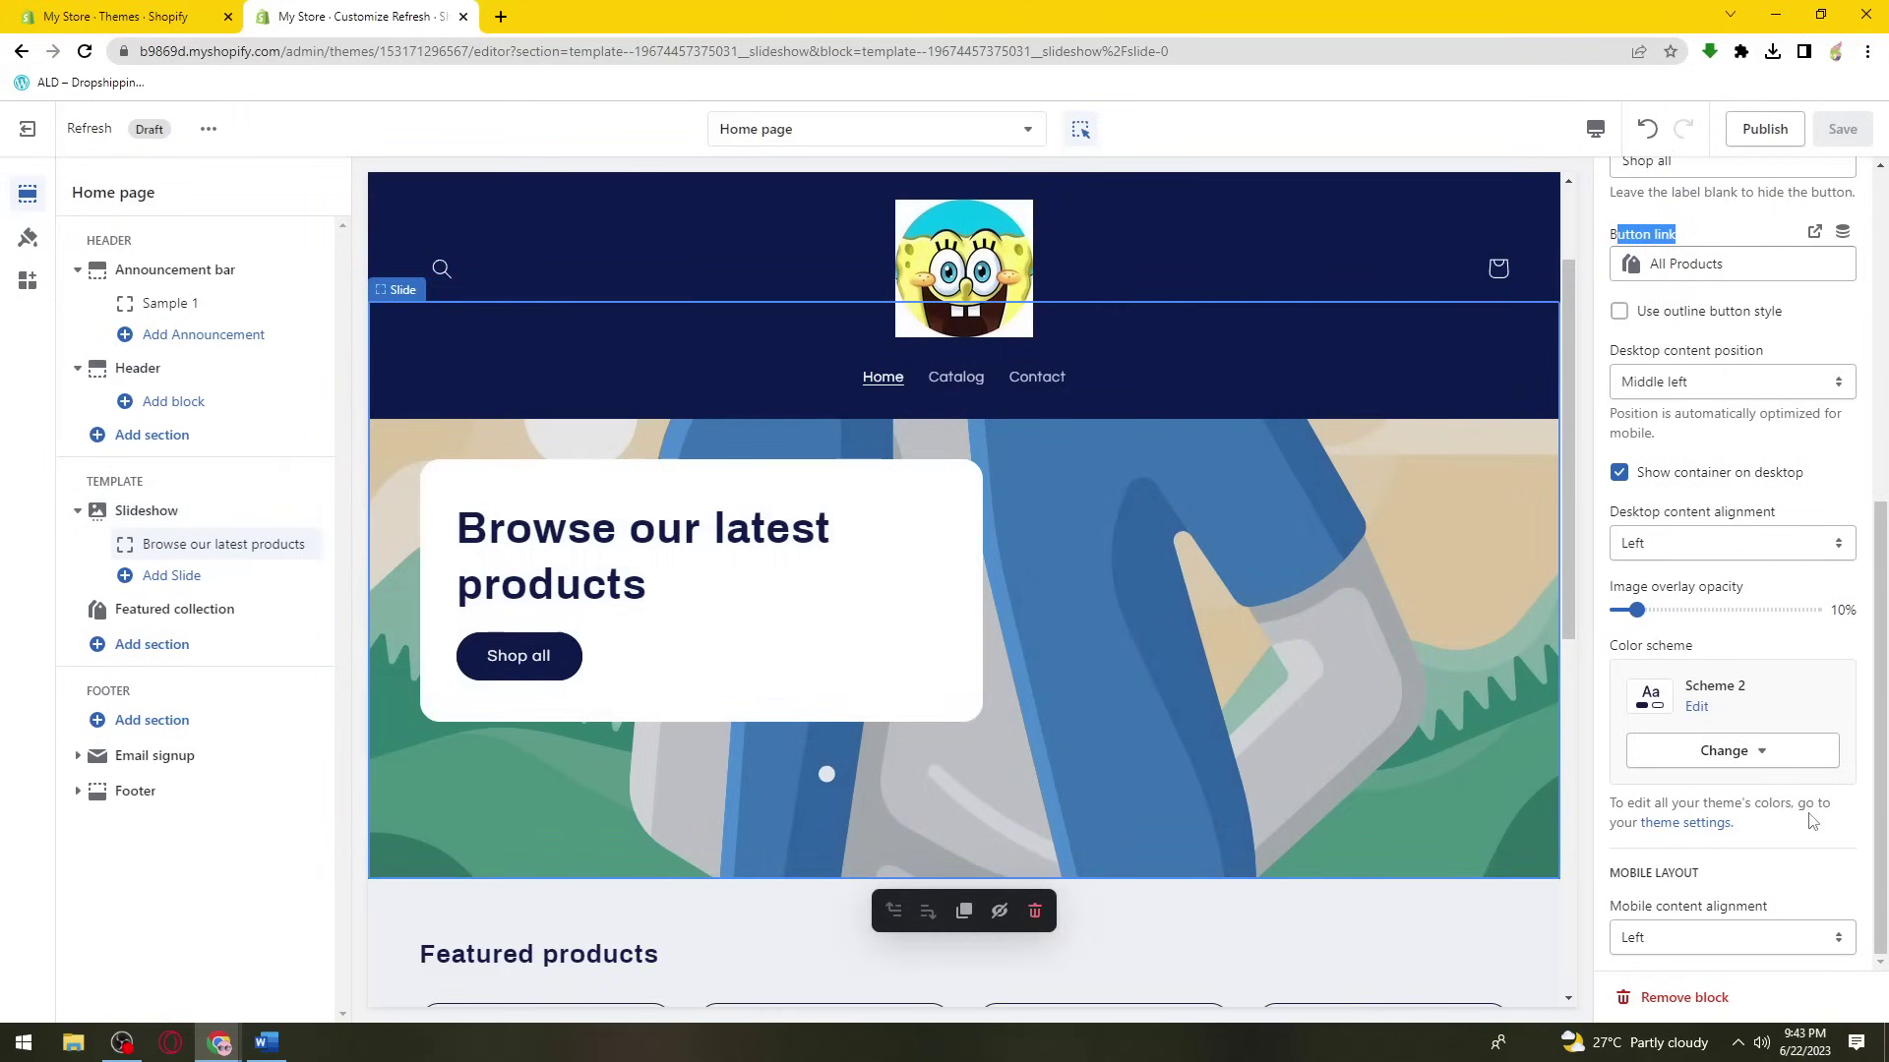
click(1672, 997)
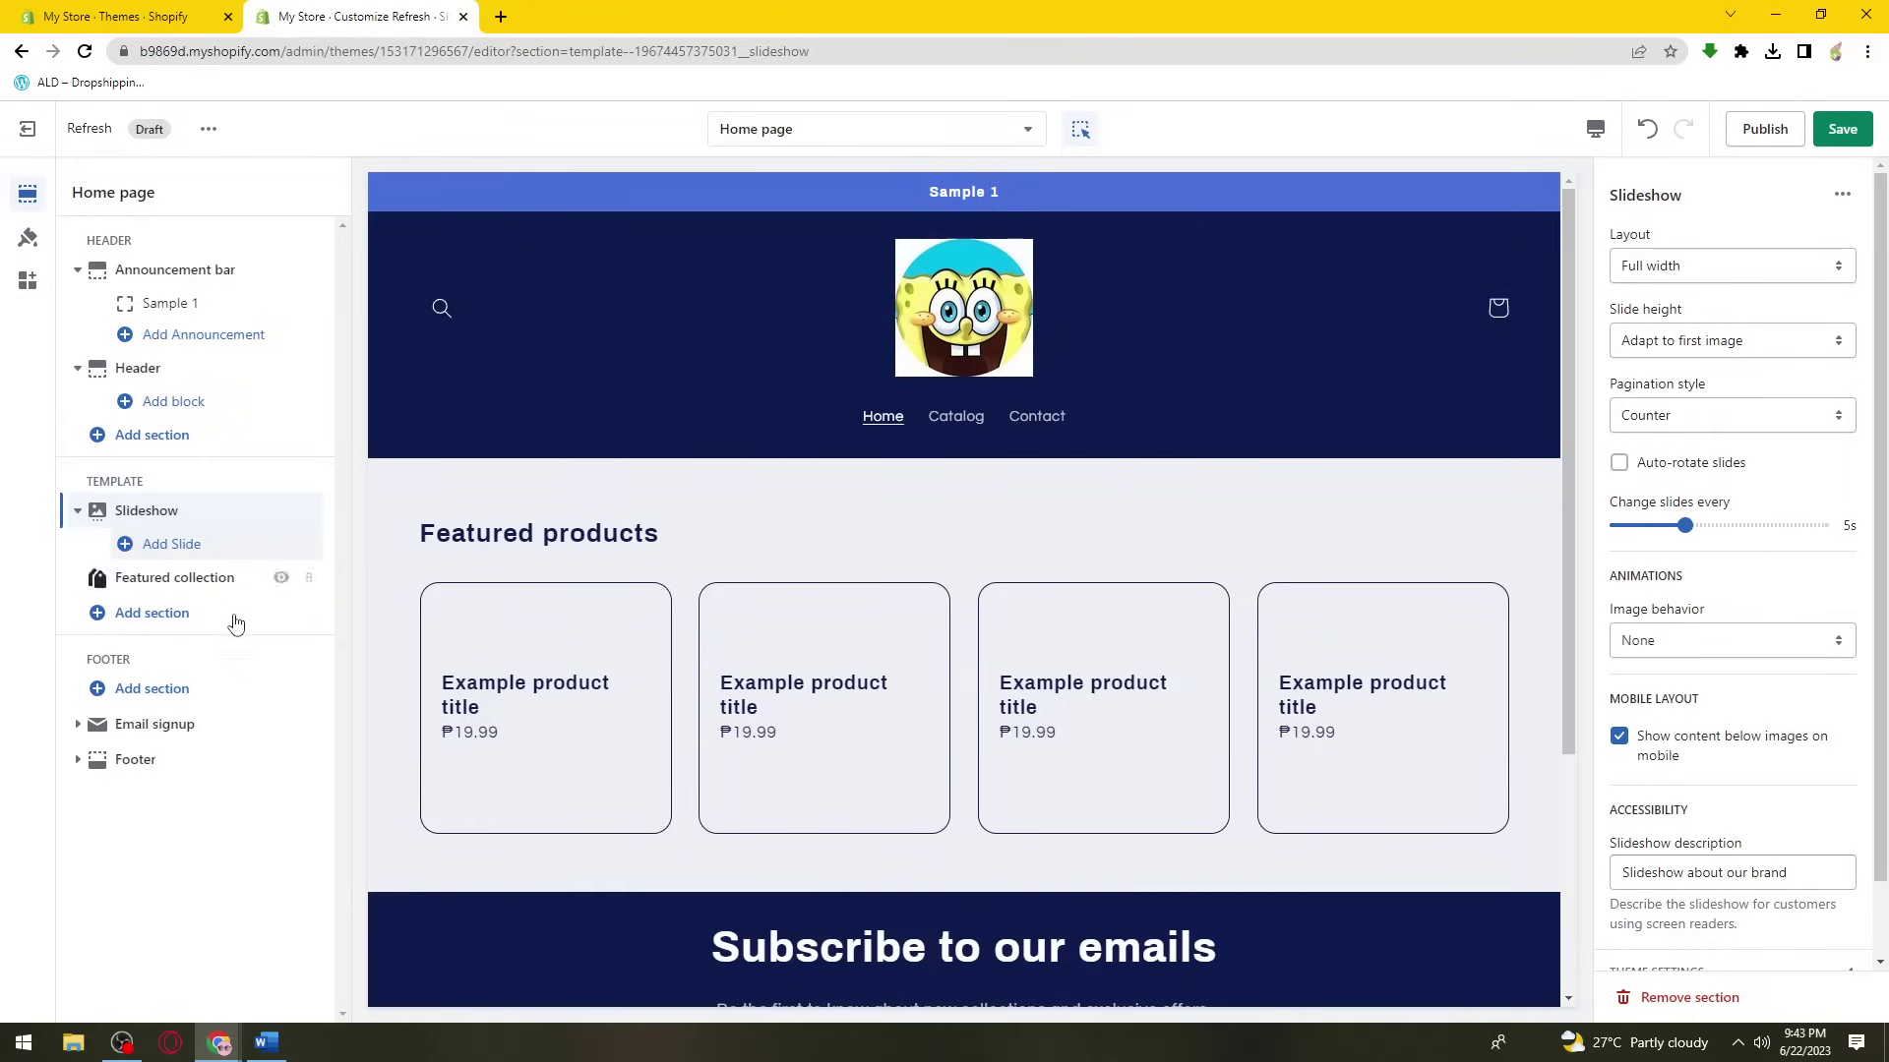
- View the settings of the Email signup and Footer sections on the home page
scroll(574, 741, down, 4)
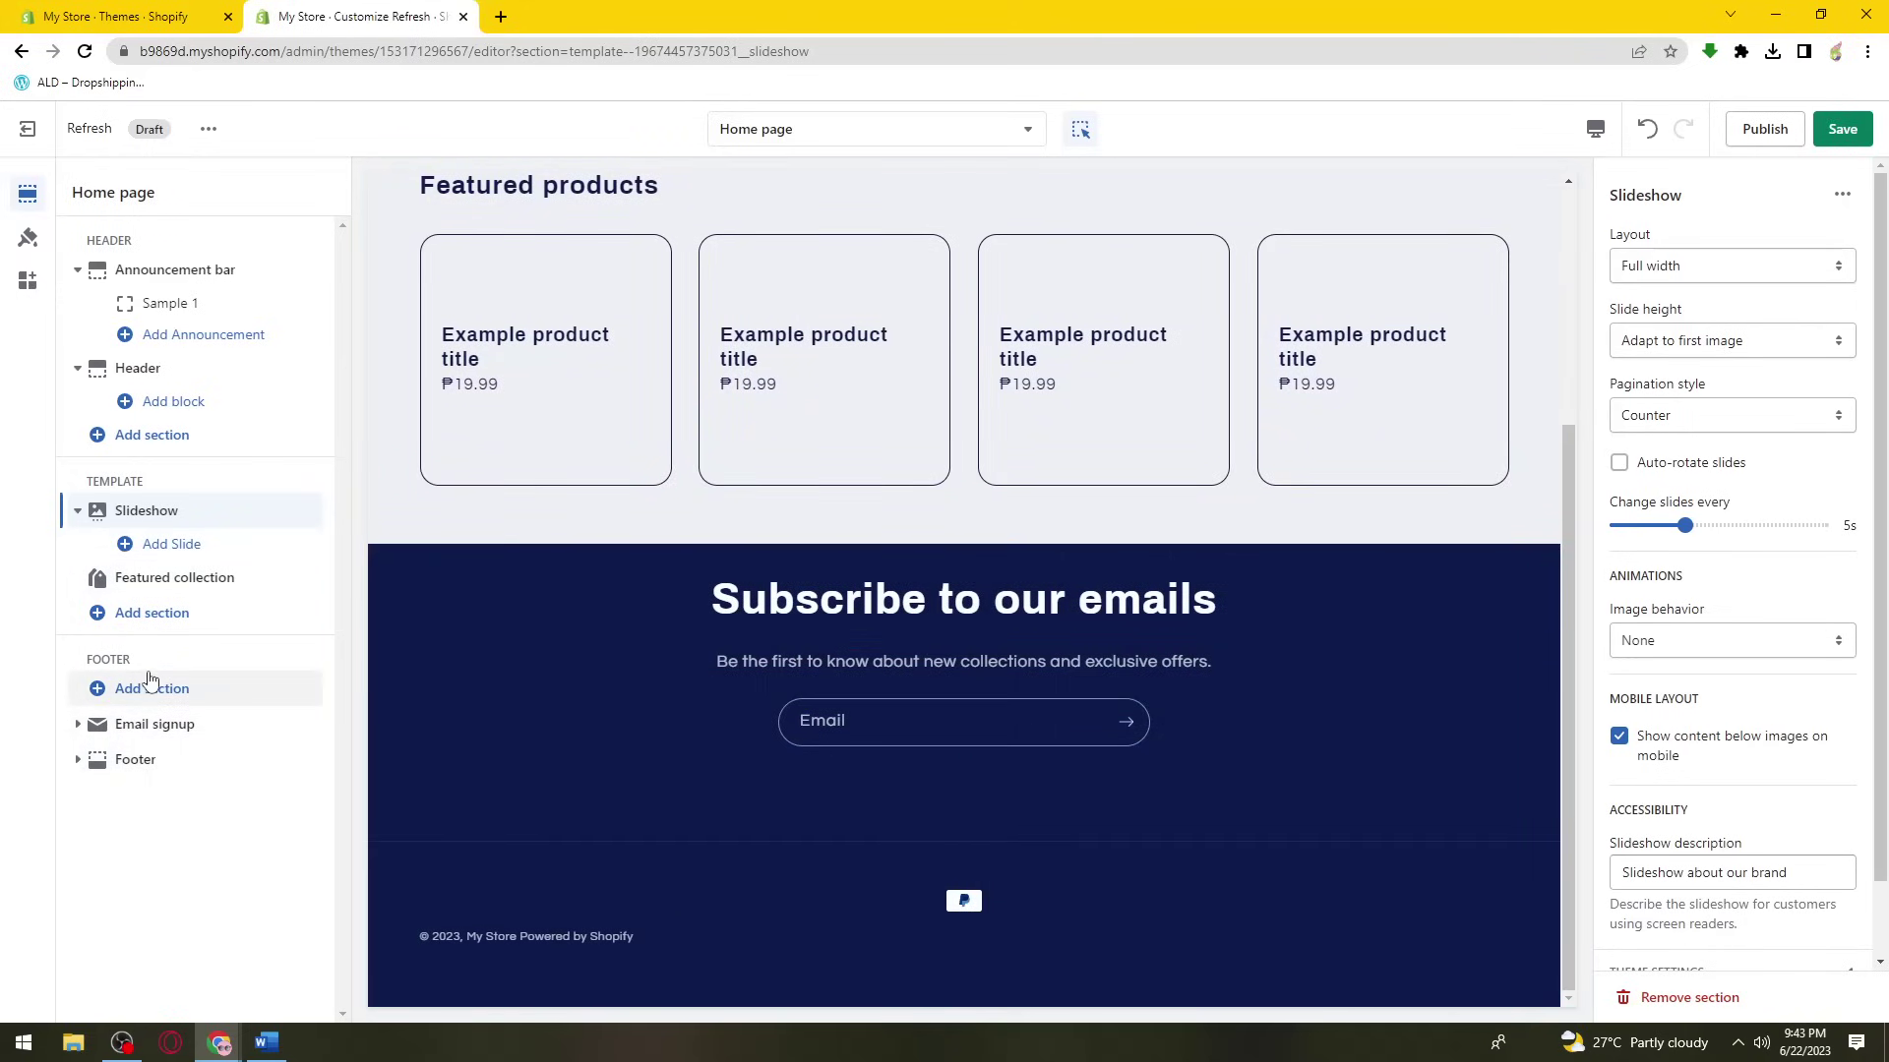
click(153, 725)
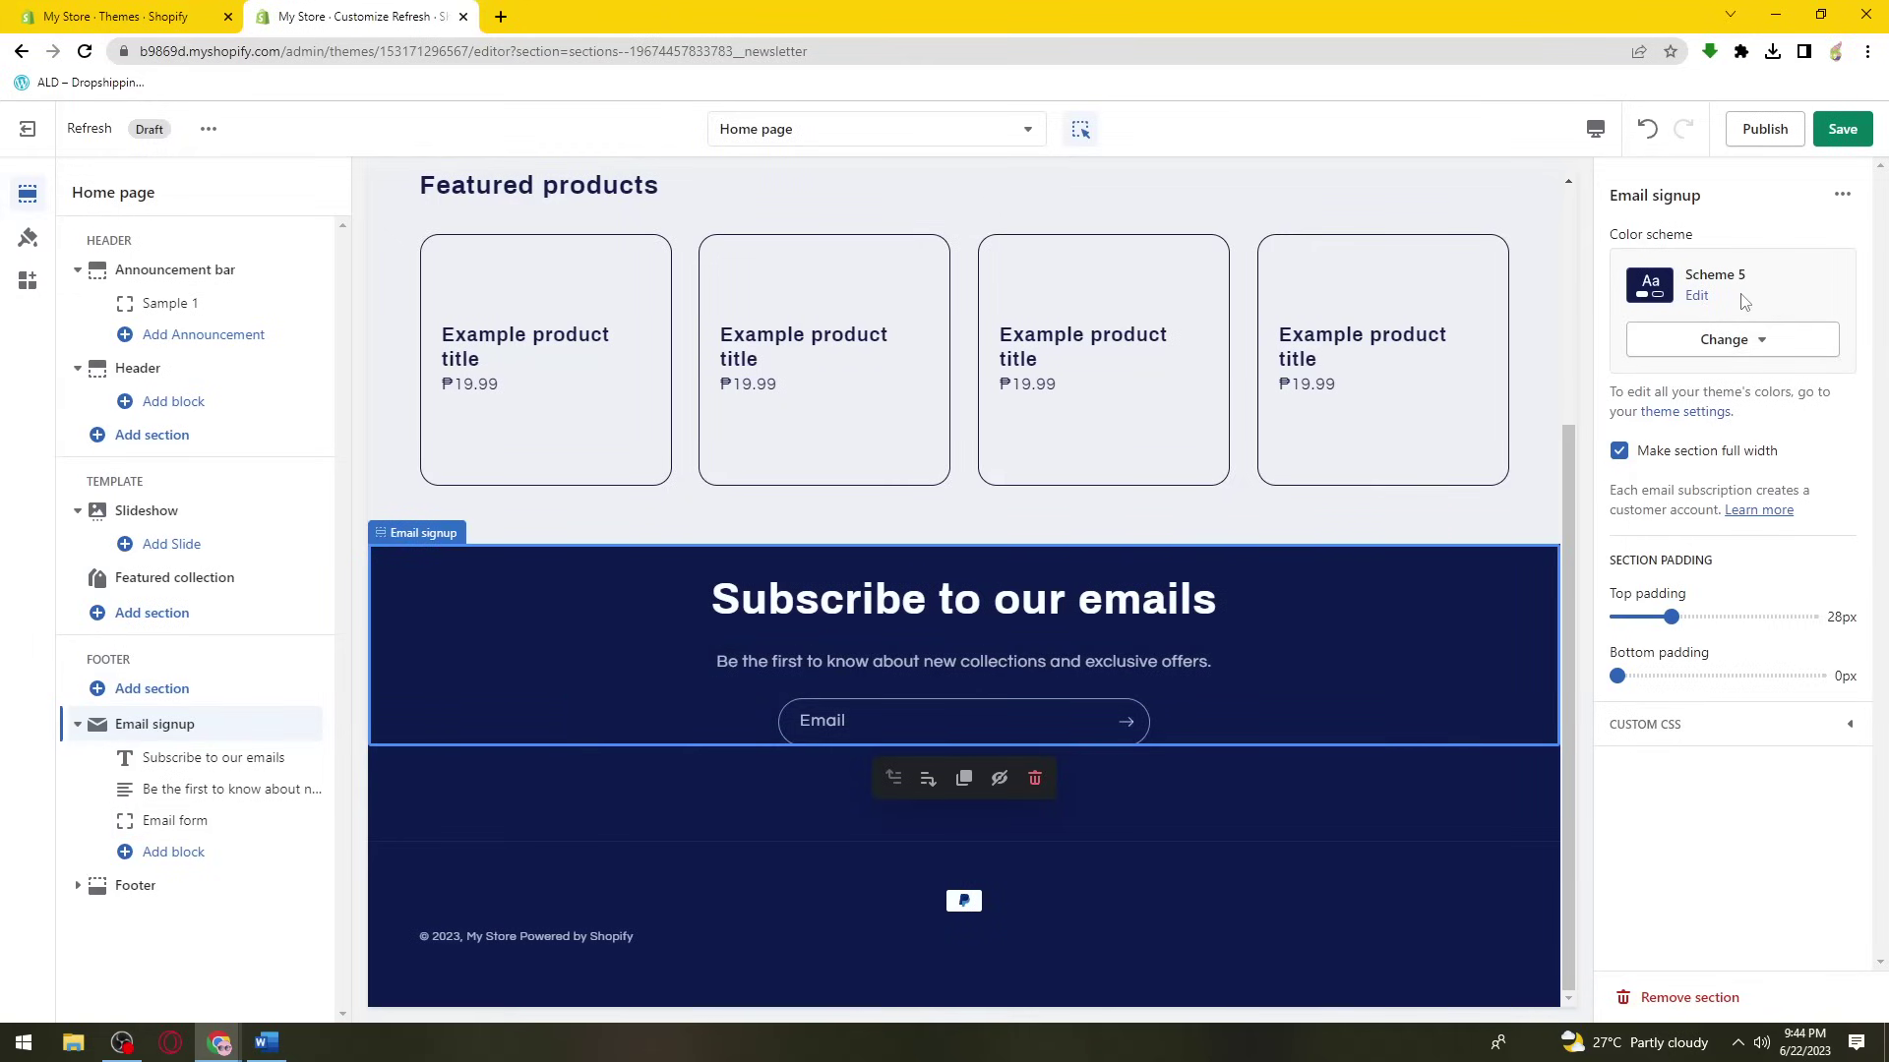
click(202, 886)
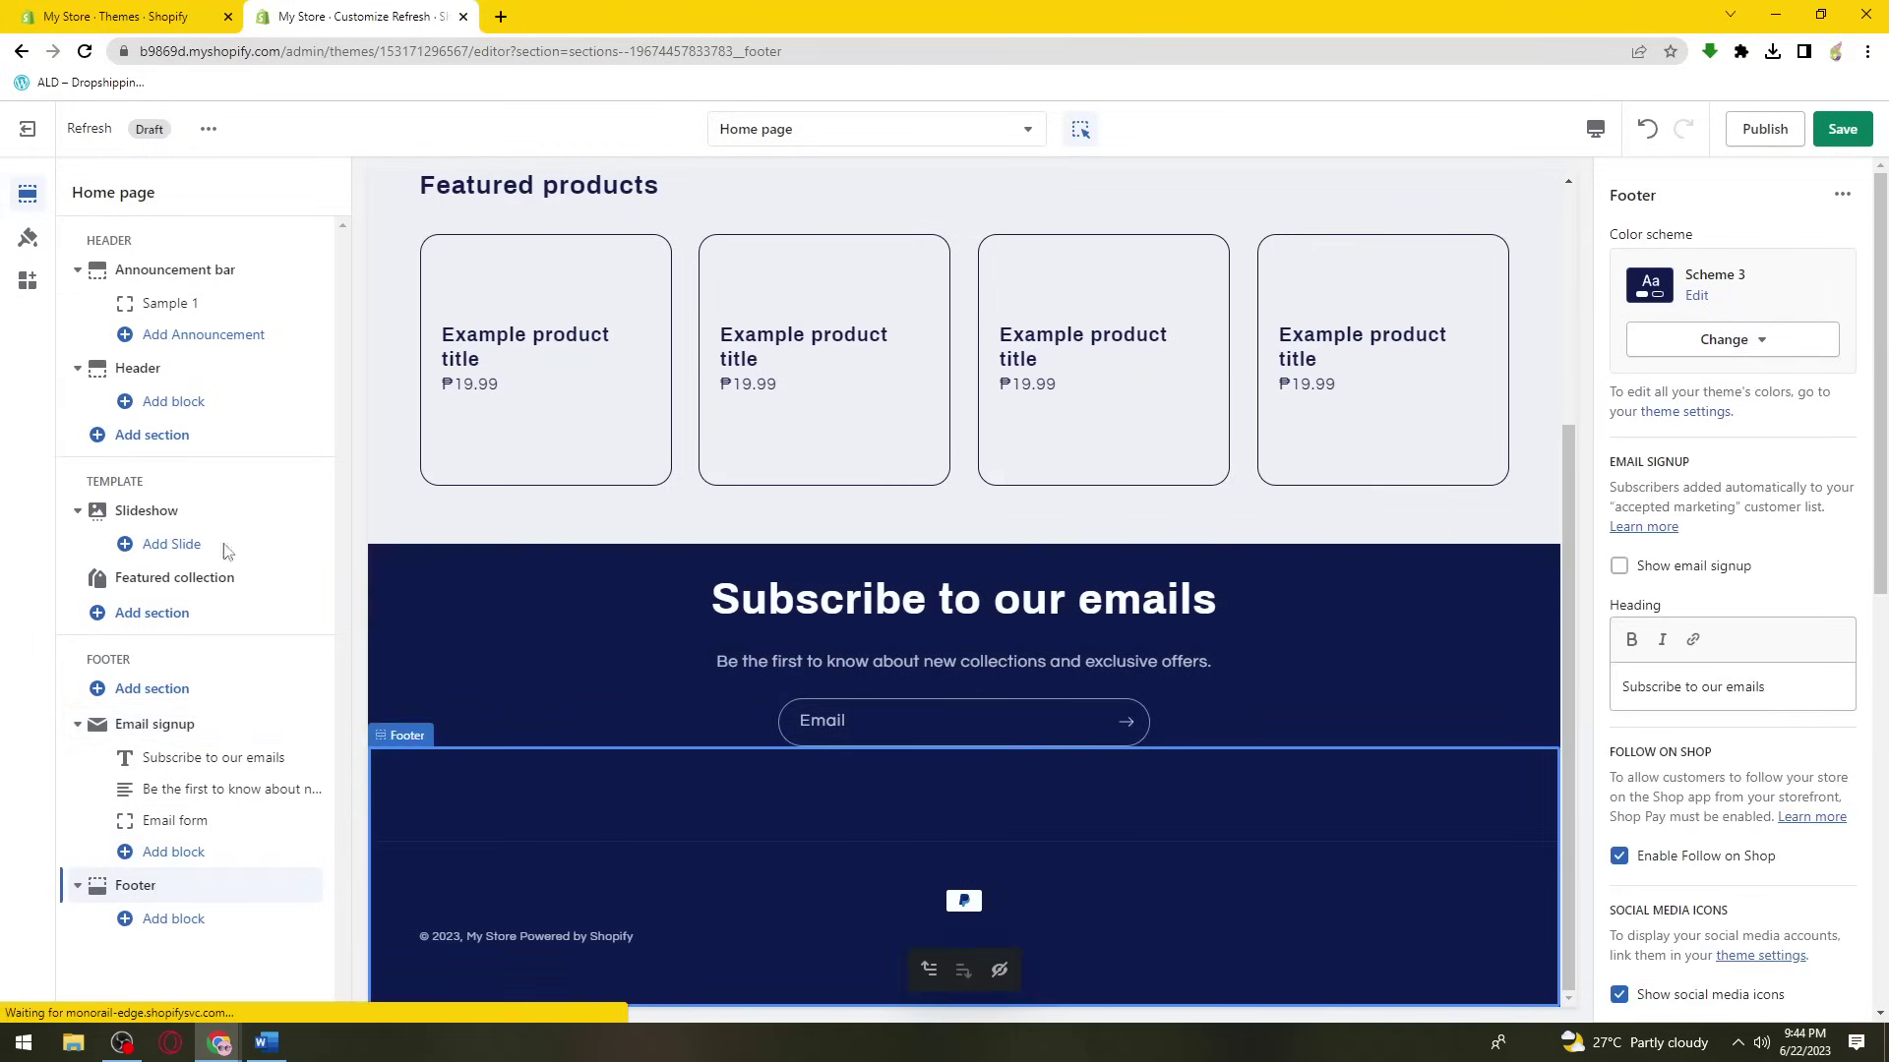
- In the theme-wide logo settings, set the Desktop logo width to 170px
click(32, 241)
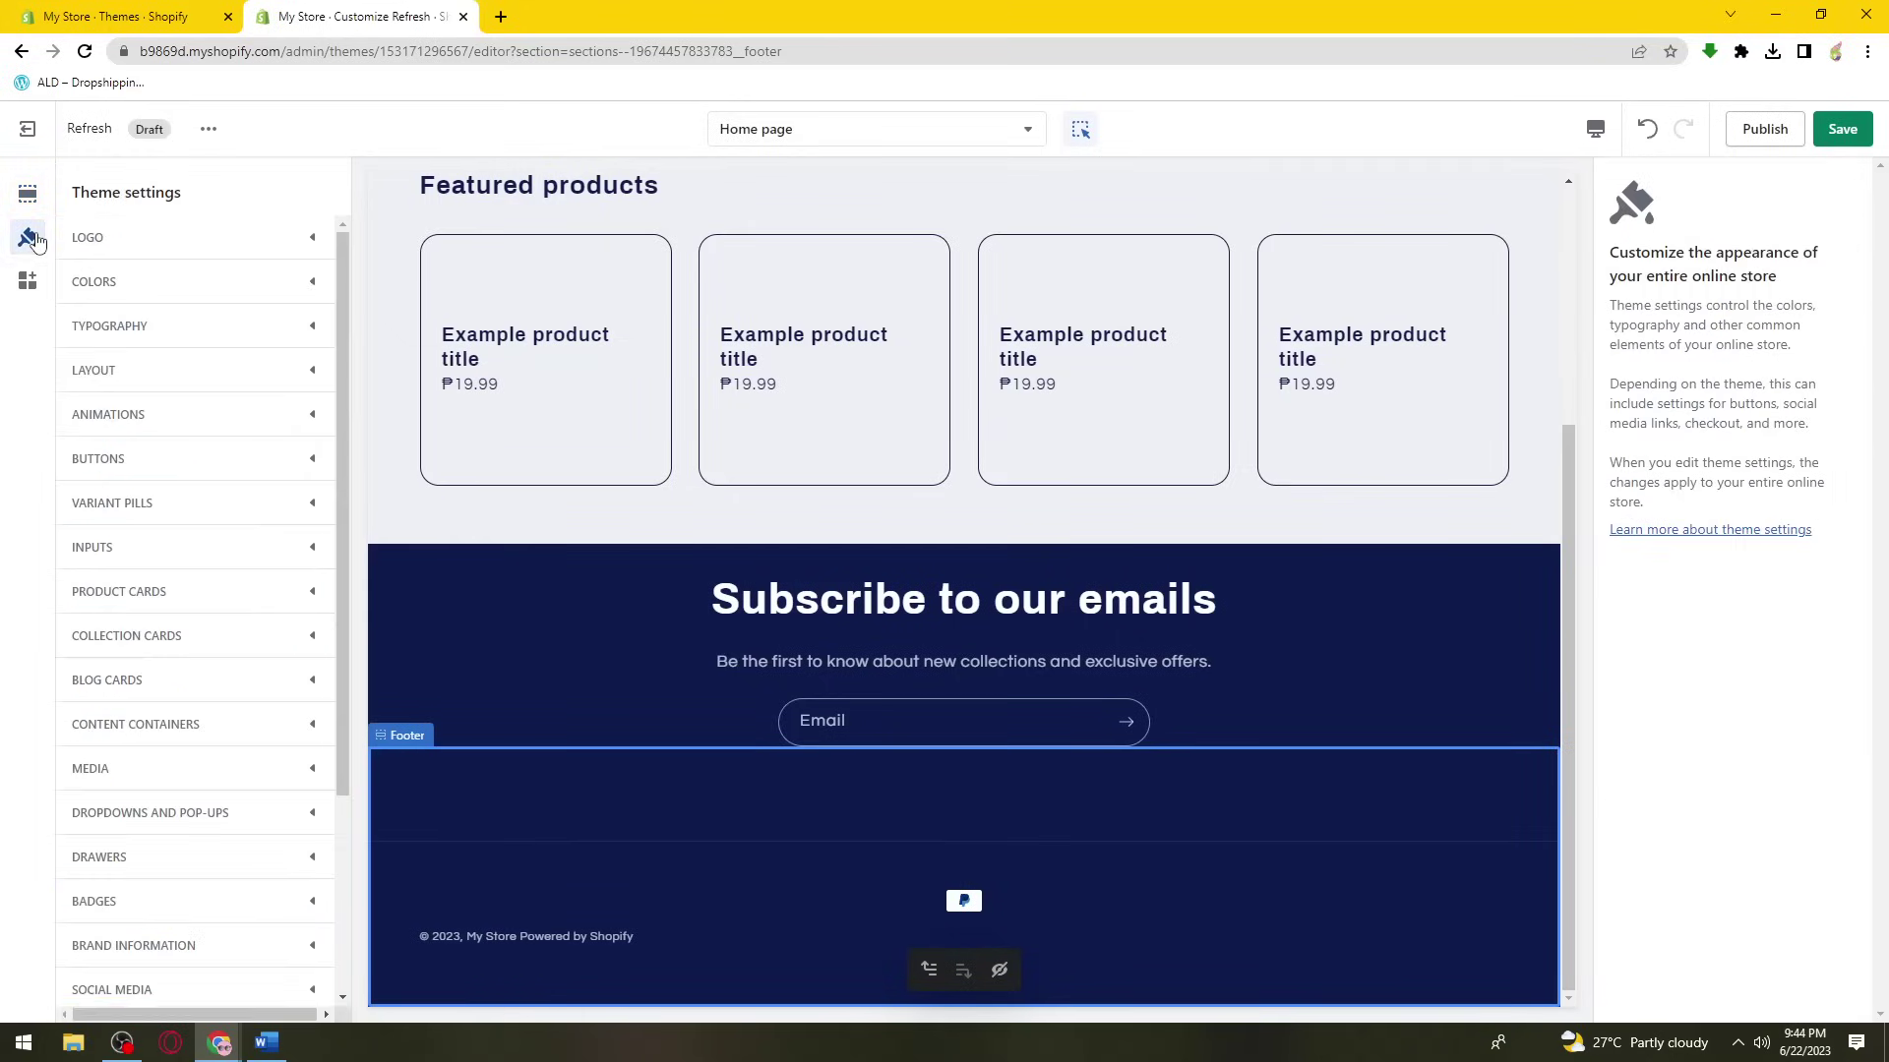
click(126, 252)
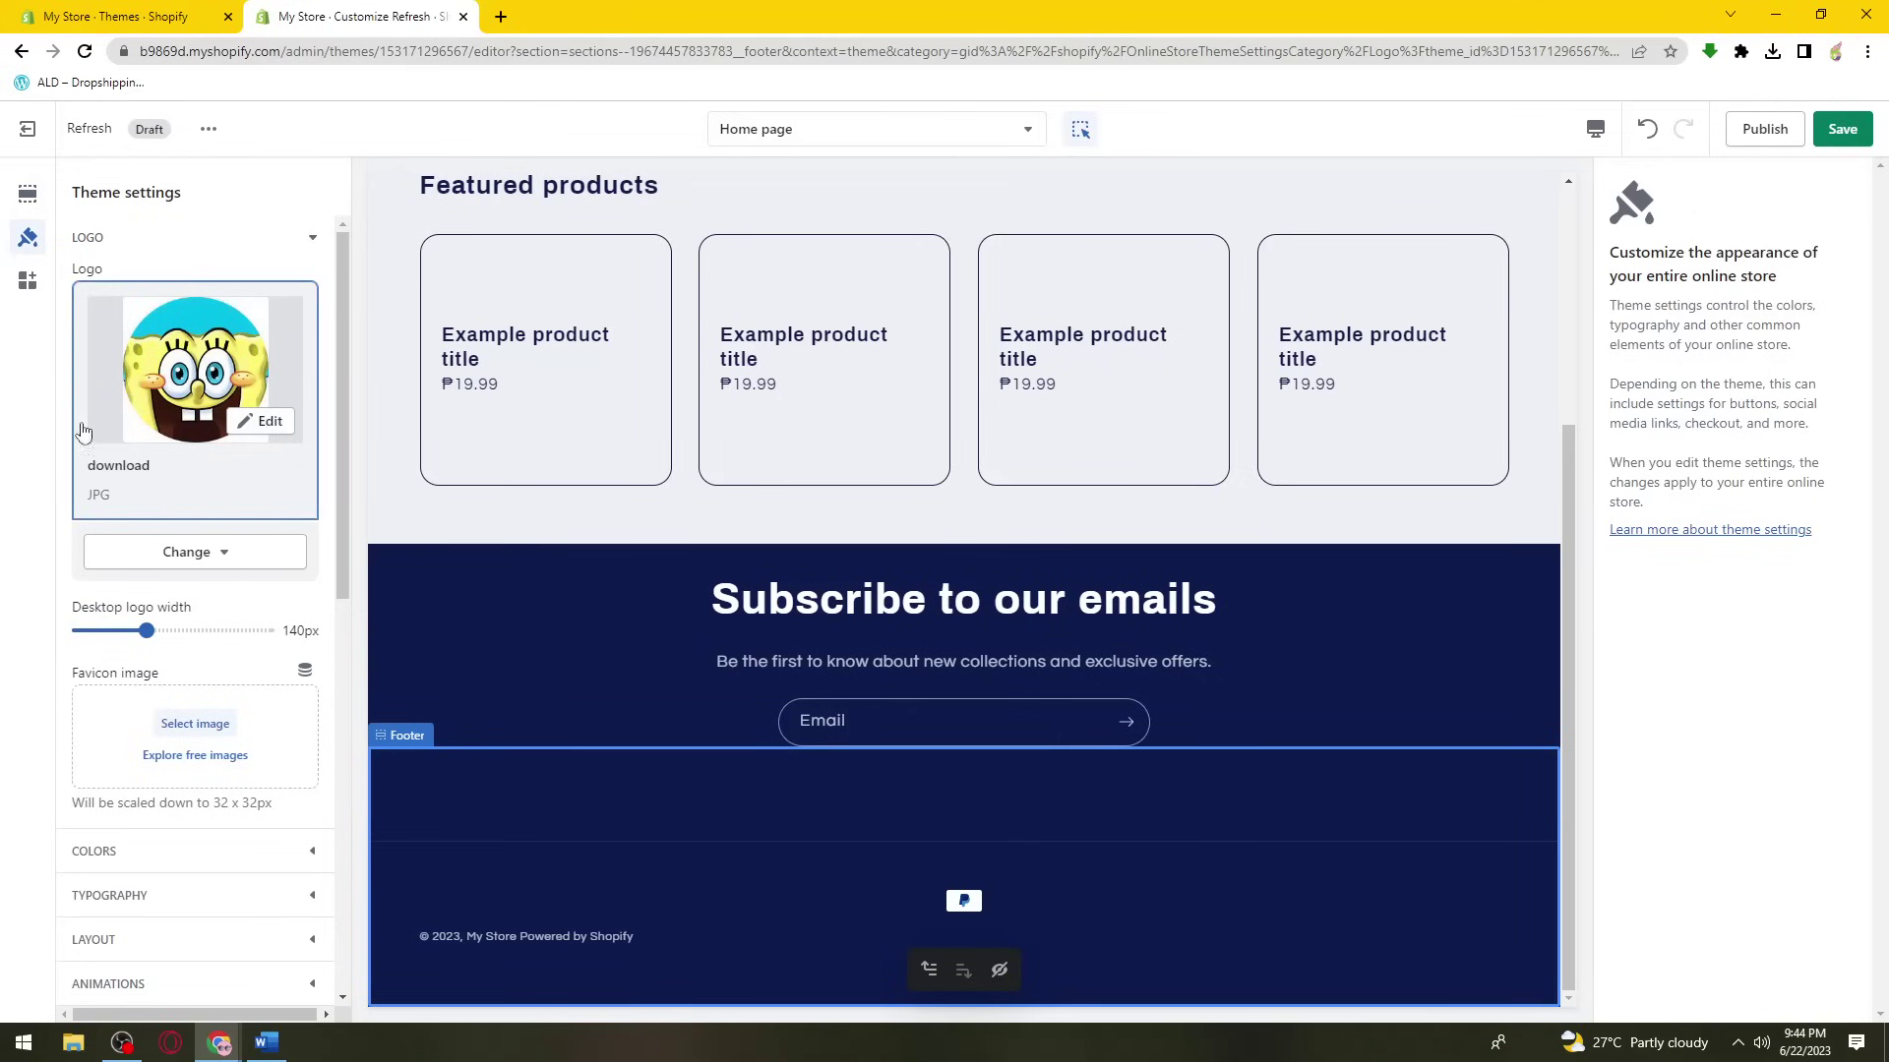
scroll(777, 553, up, 4)
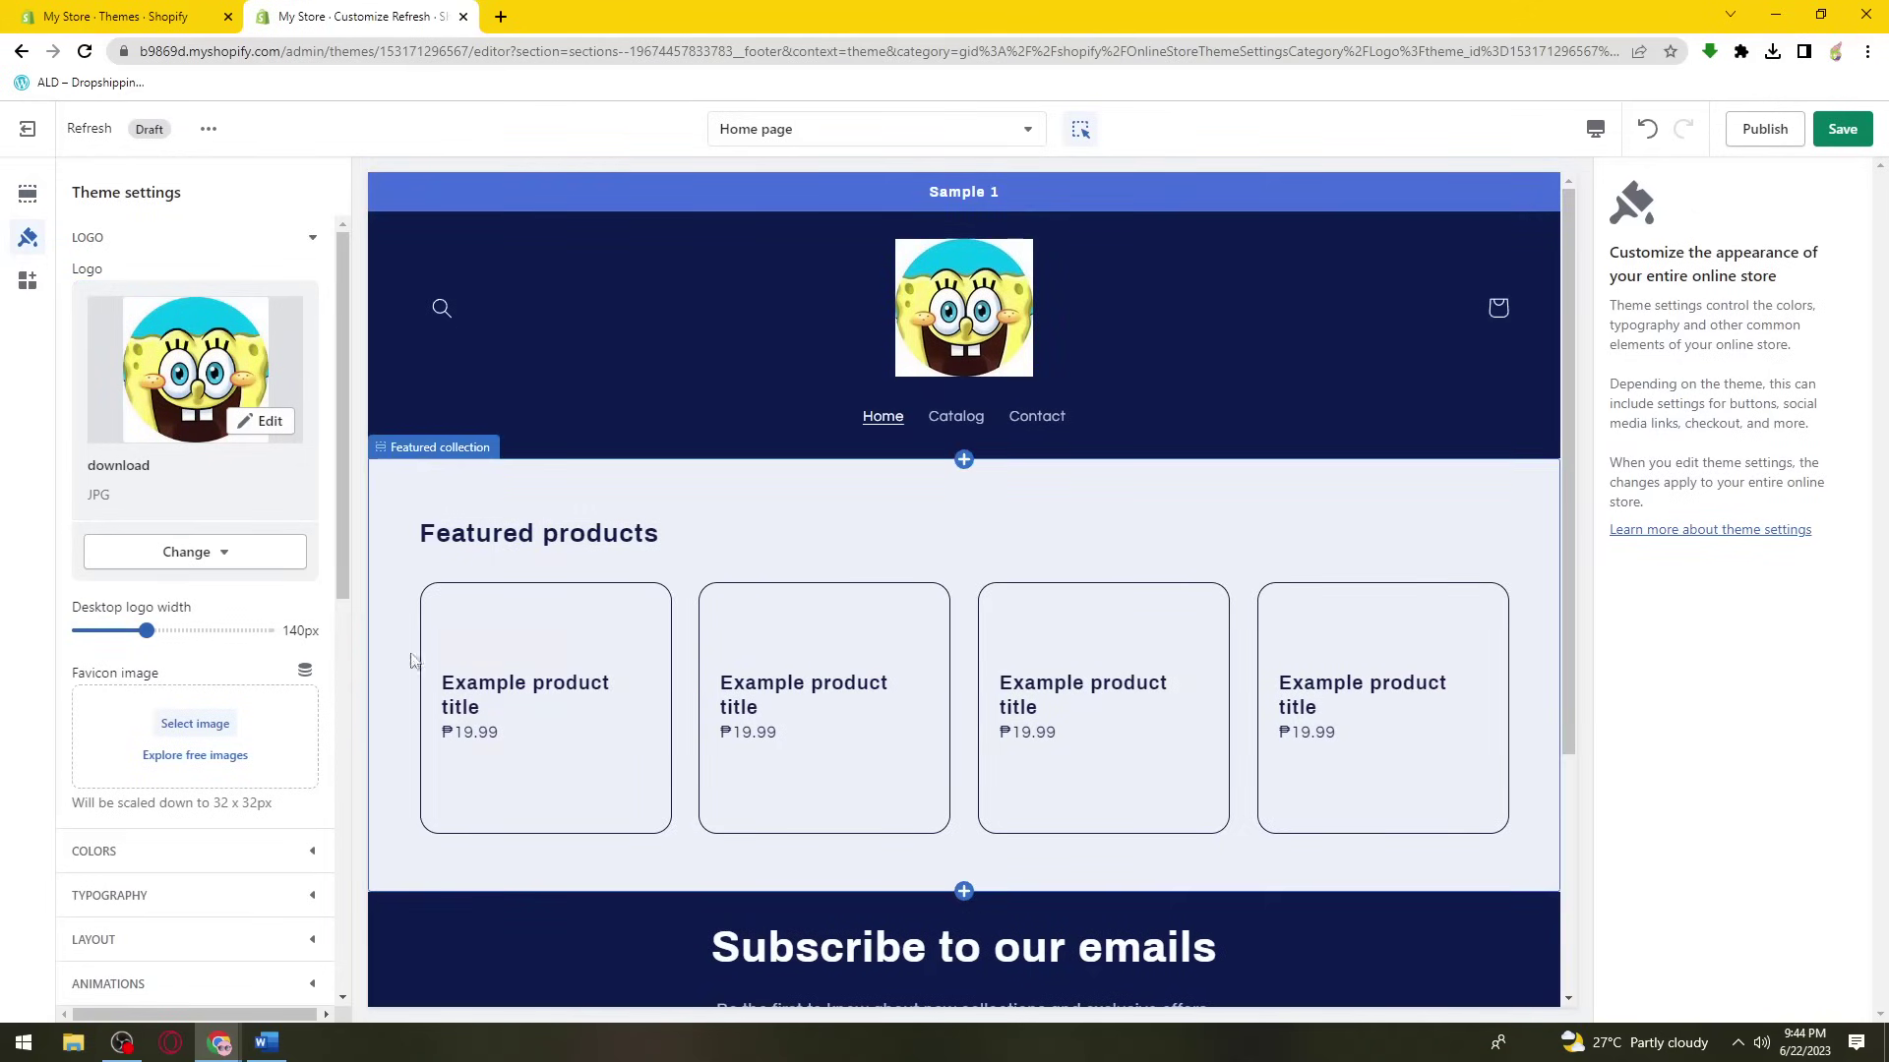
mouse_move(147, 631)
mouse_down()
mouse_move(221, 630)
mouse_move(147, 630)
mouse_up()
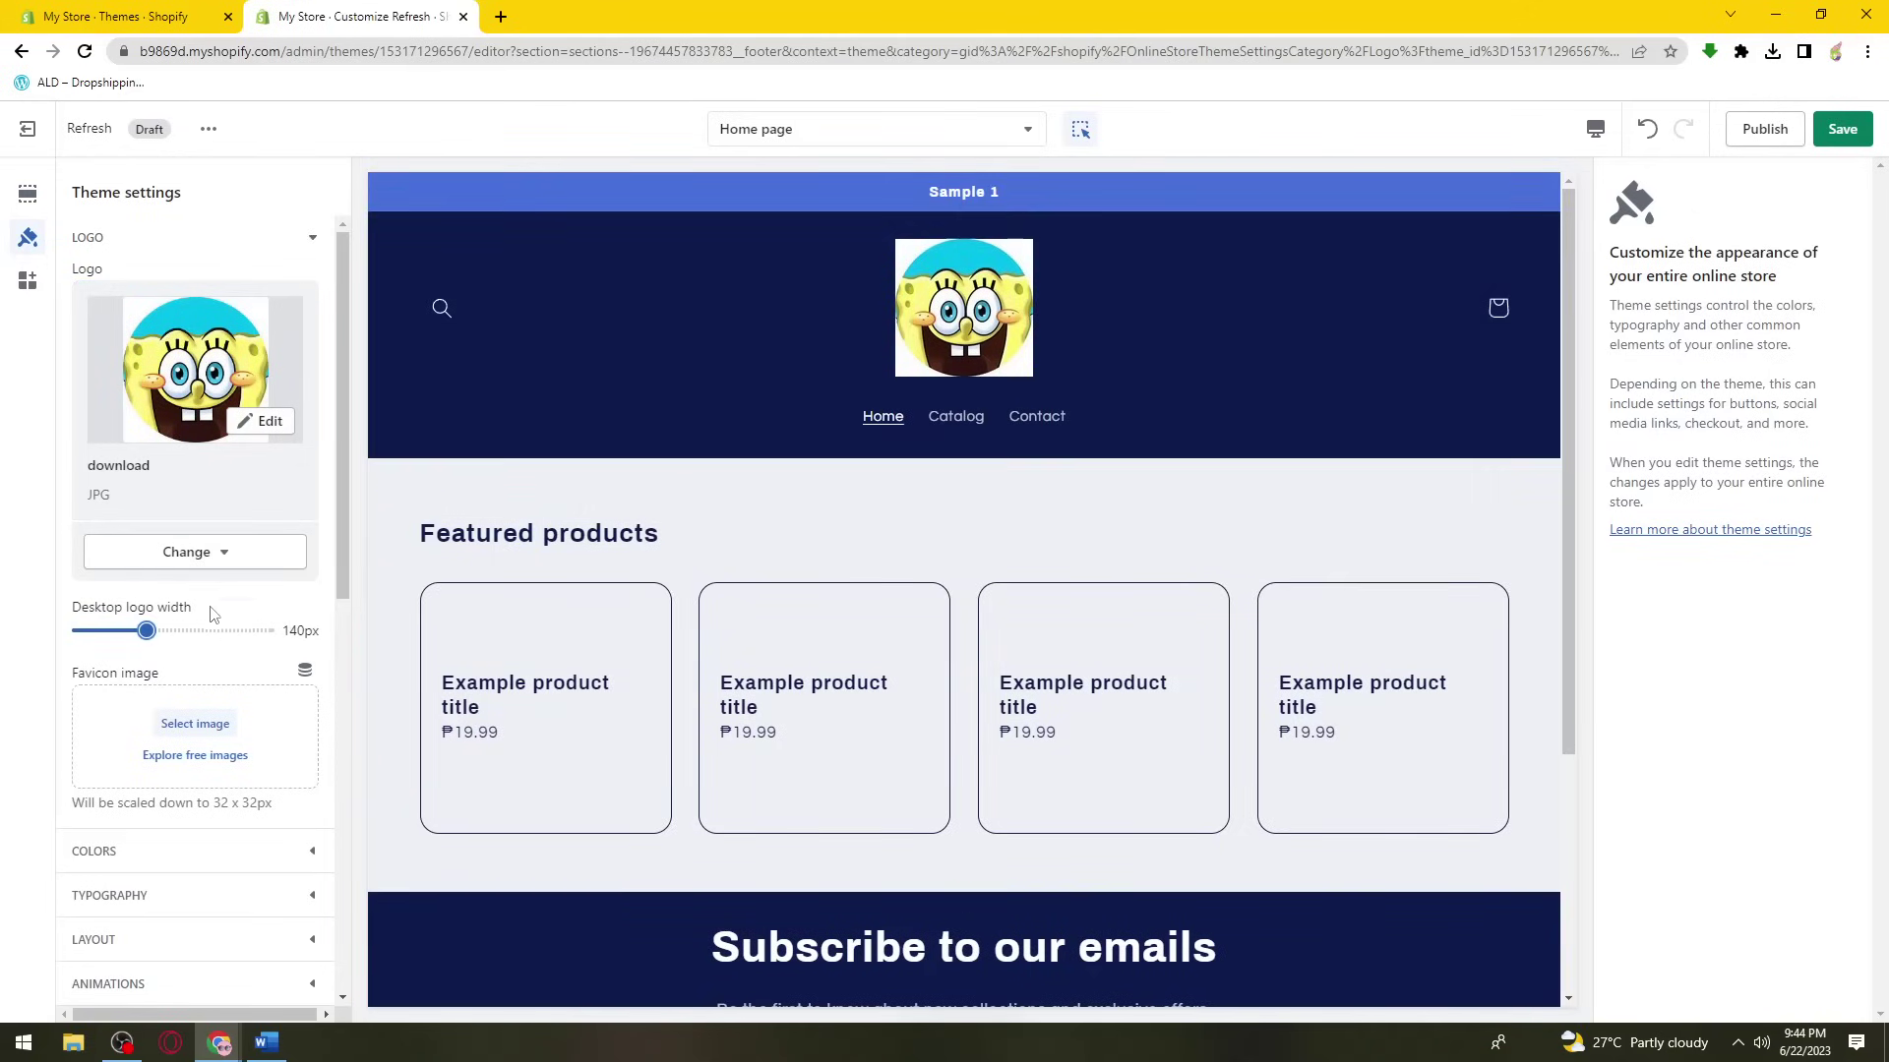
drag(147, 630, 171, 632)
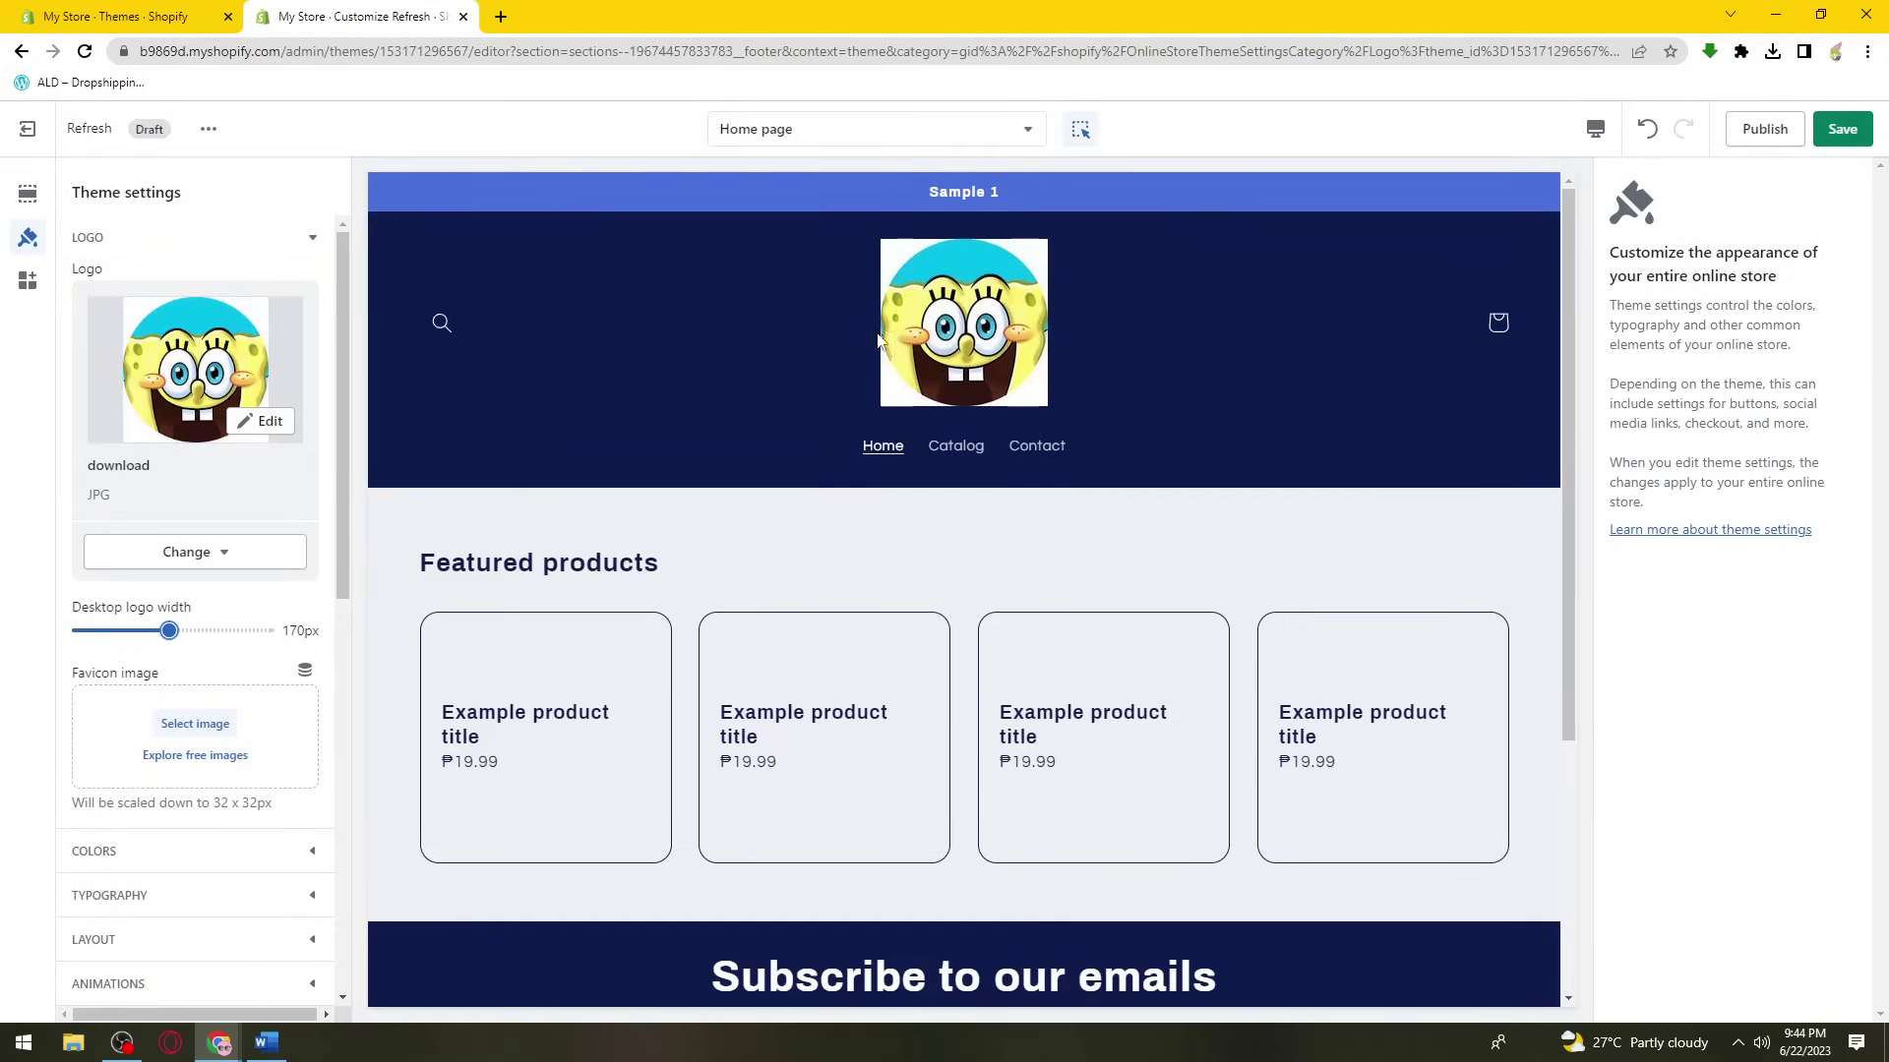
- Set the favicon image to the "download" JPG from the store library
scroll(246, 610, down, 2)
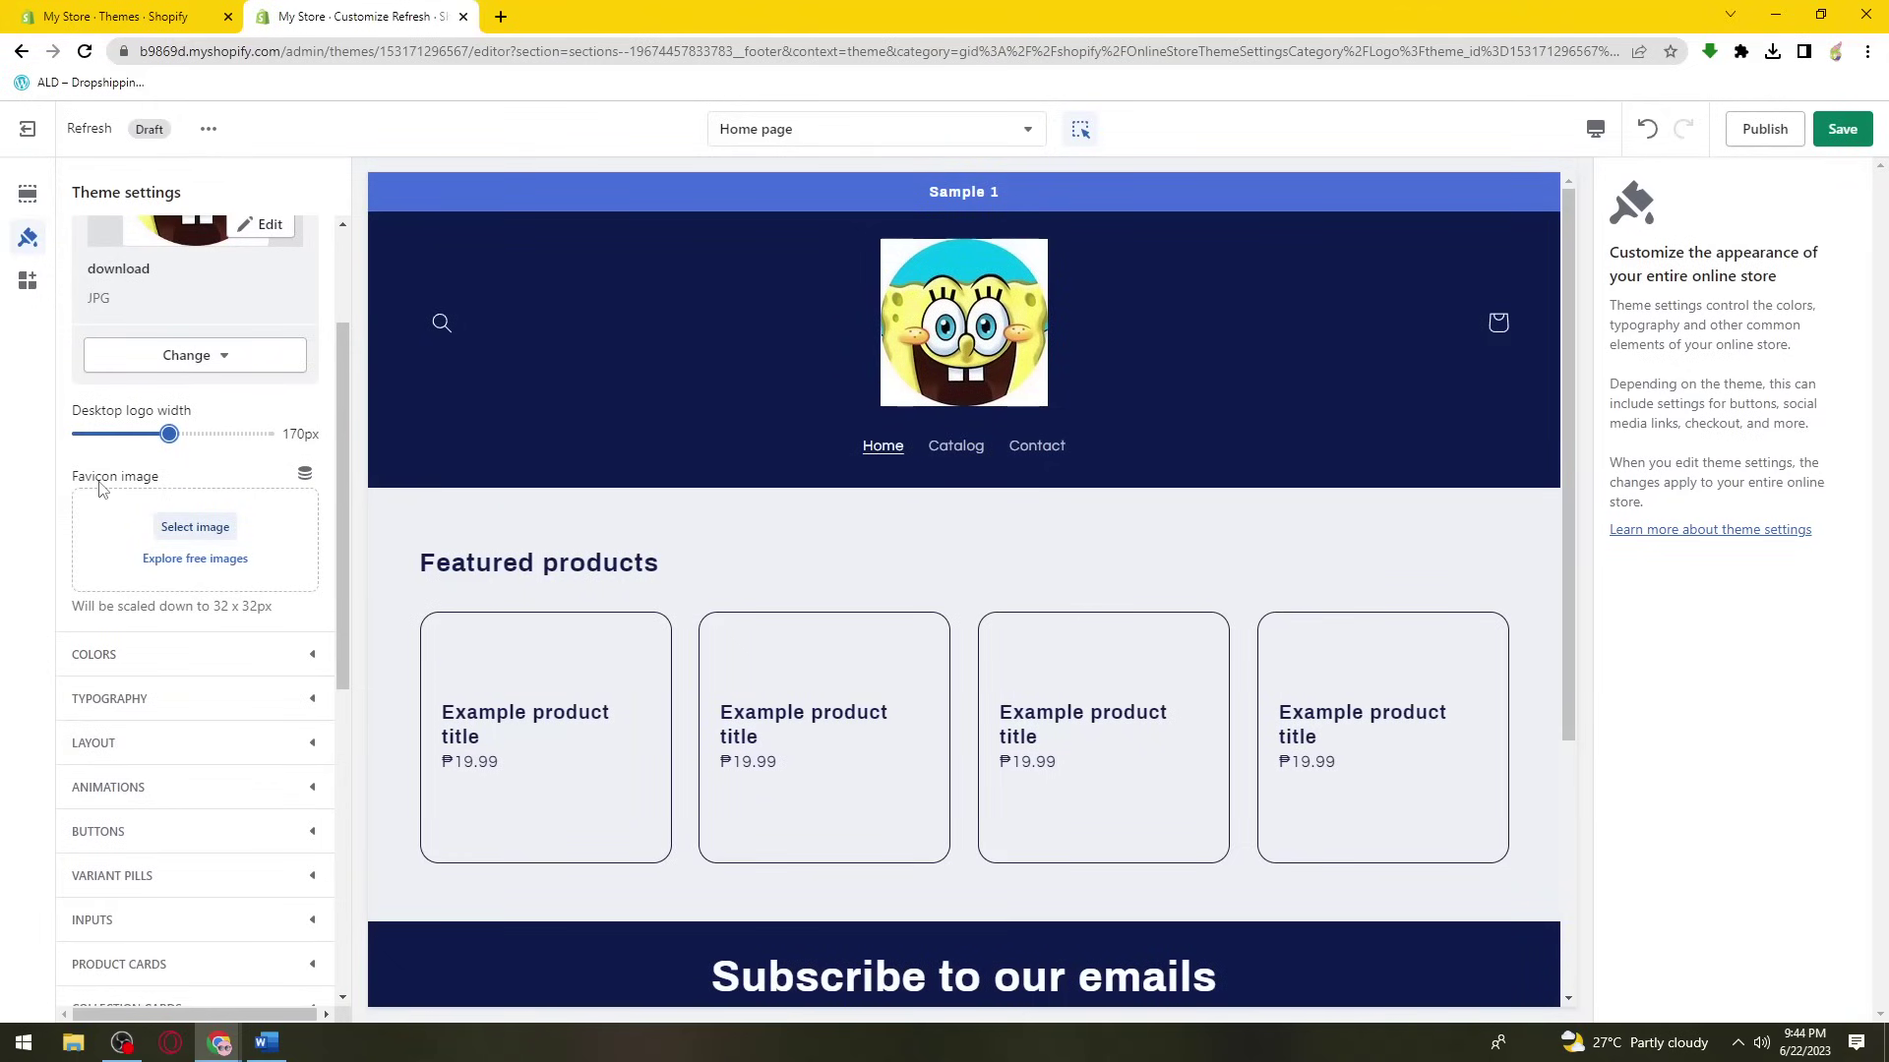
scroll(155, 485, down, 1)
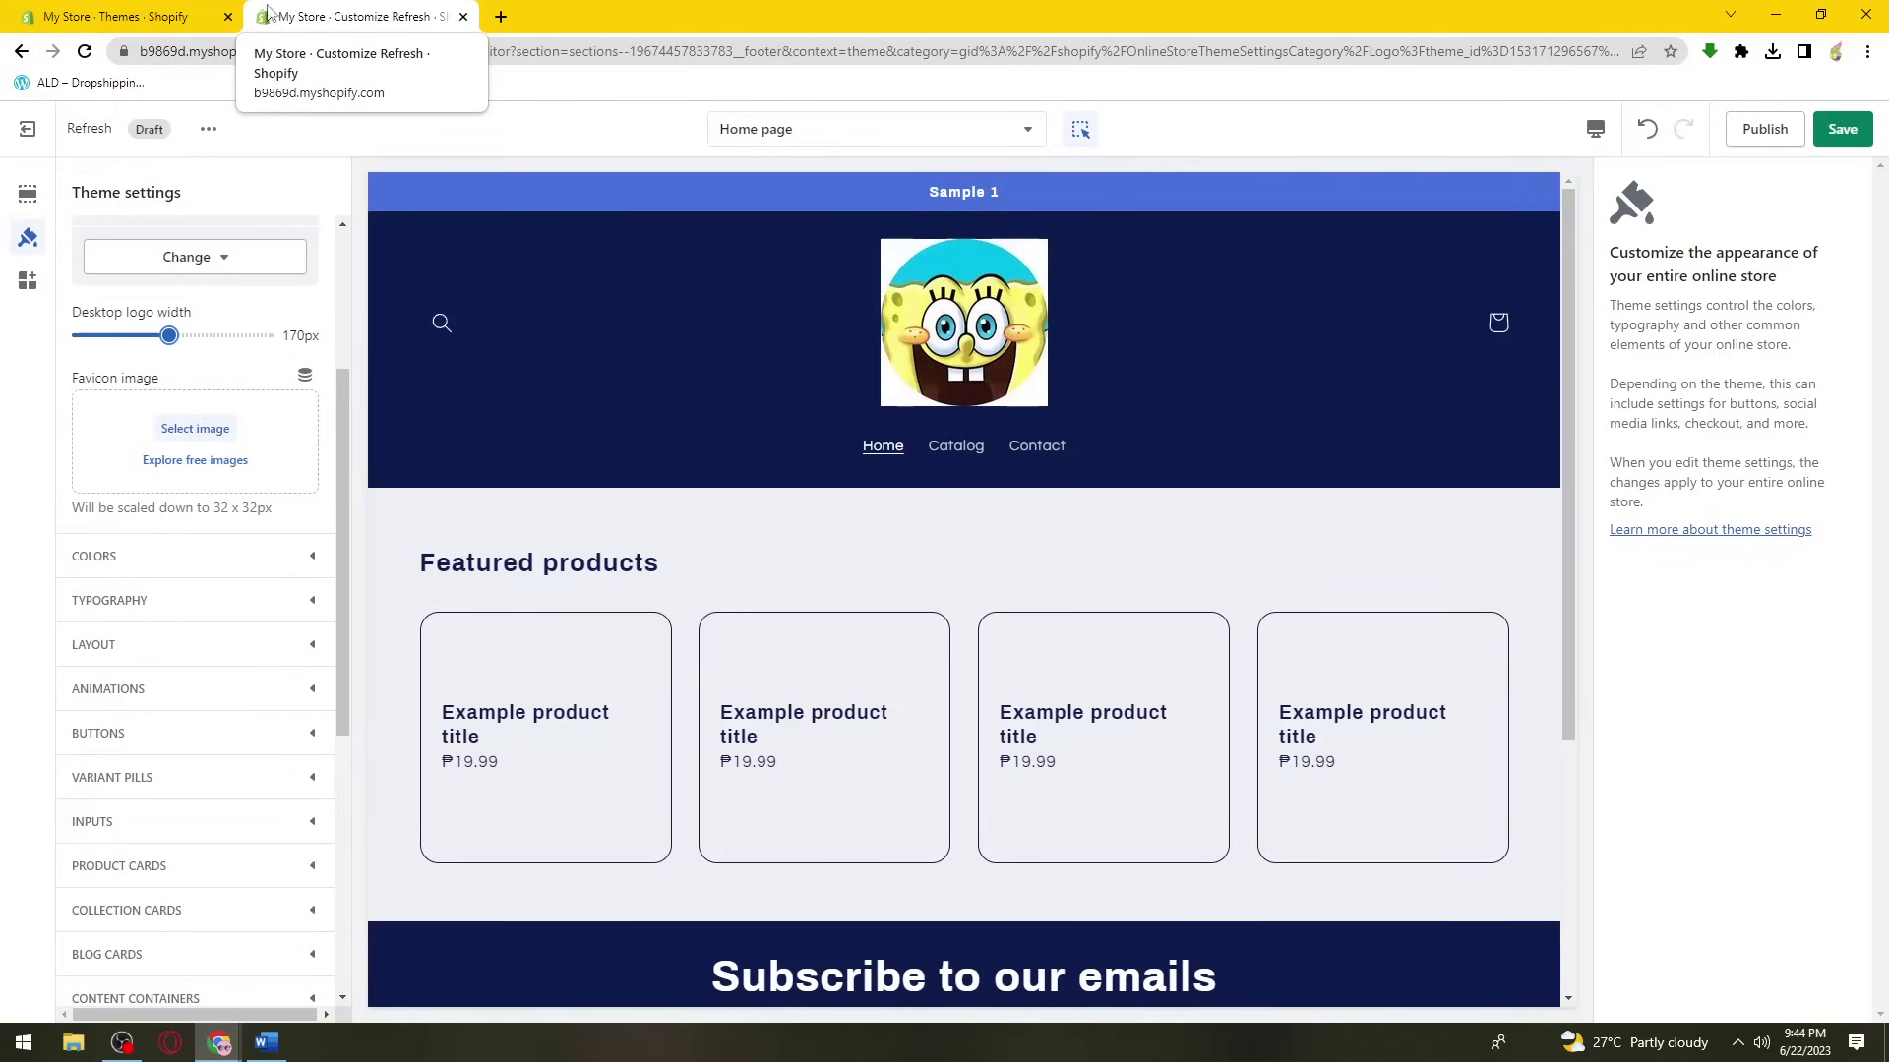
click(195, 427)
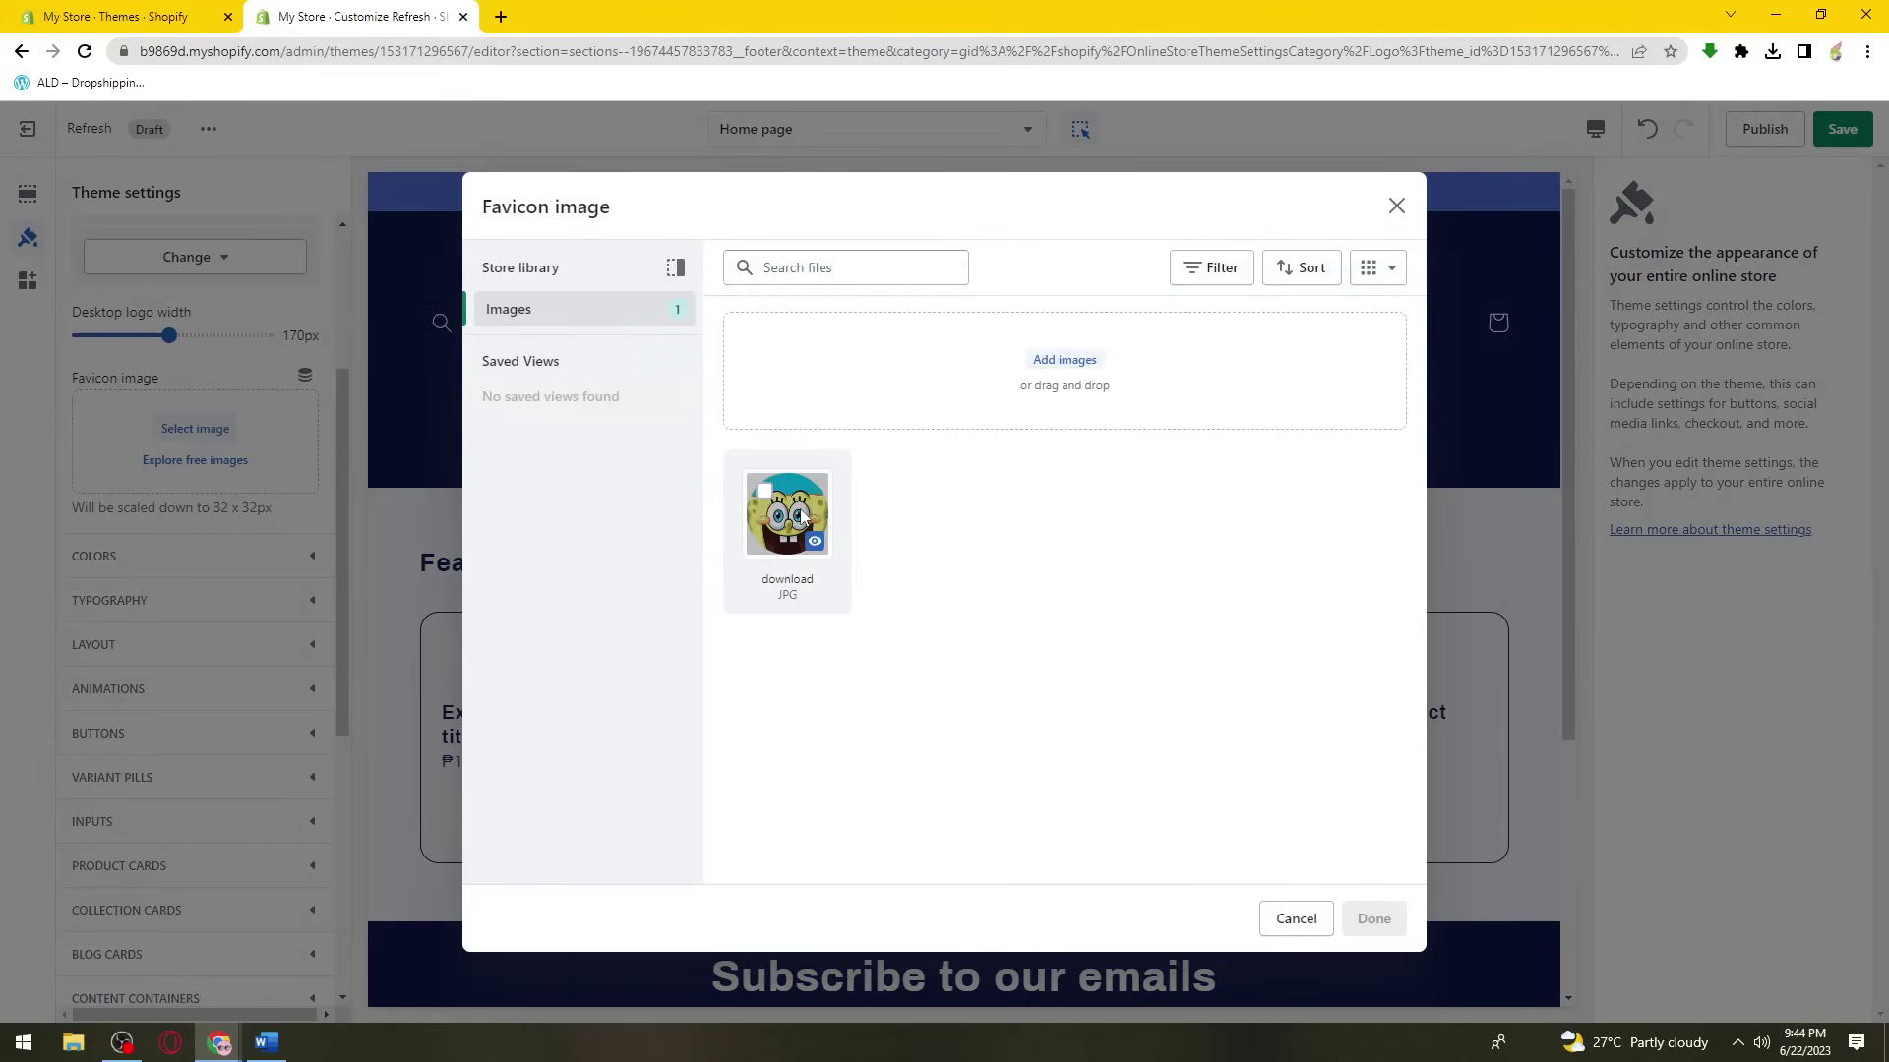
click(802, 516)
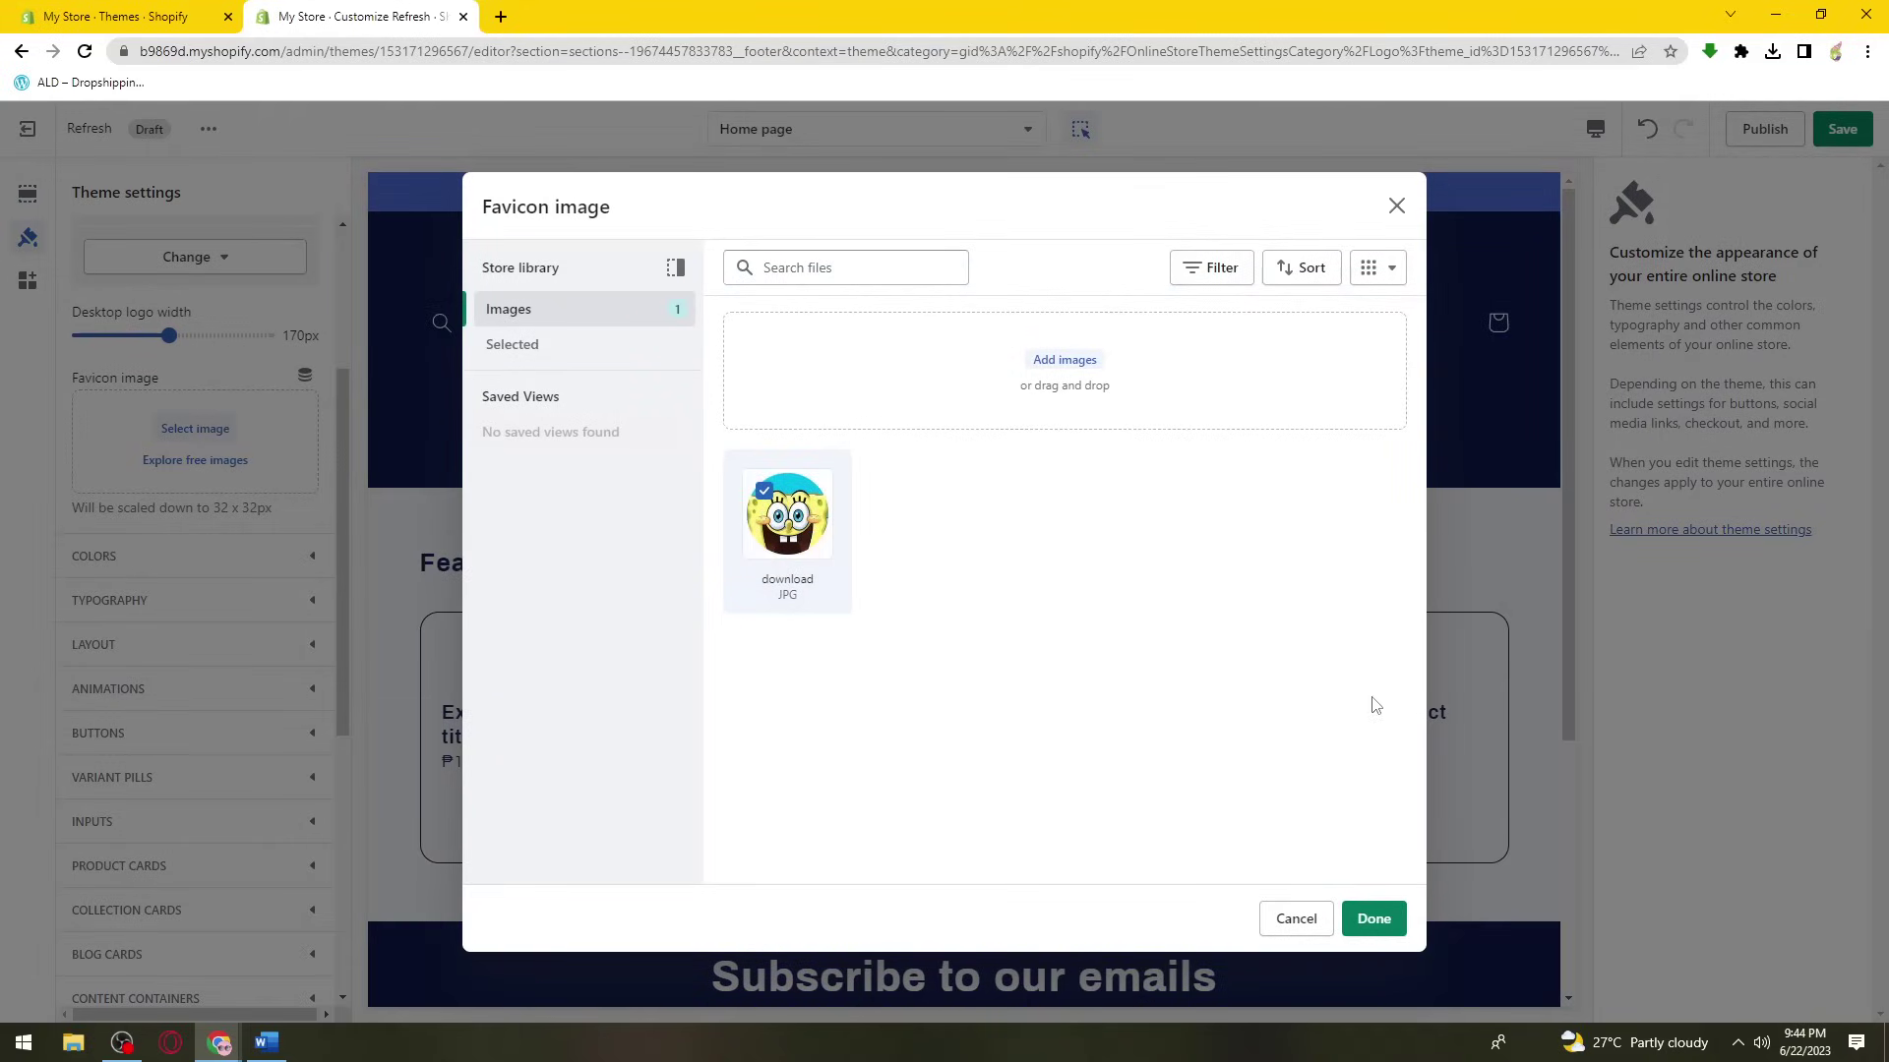
click(1374, 918)
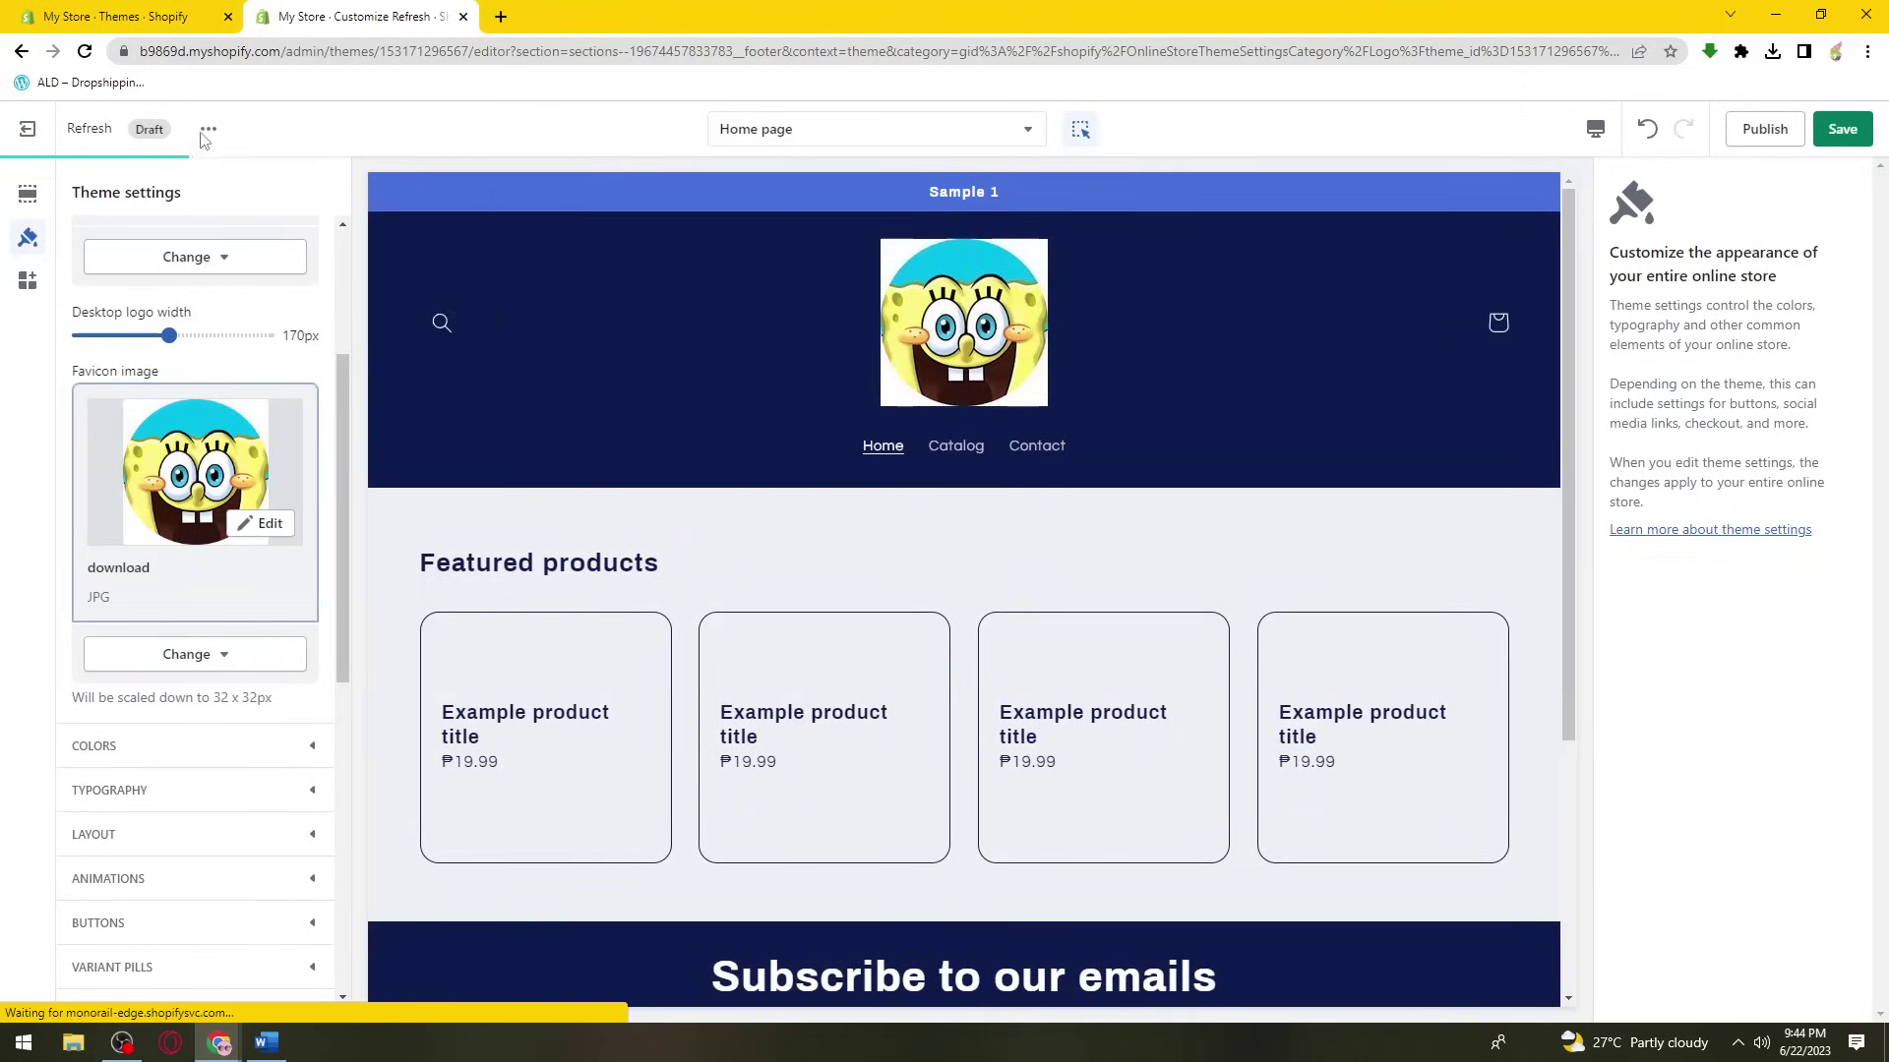
- Save the theme changes and reload the theme editor page
scroll(231, 497, up, 2)
scroll(231, 497, down, 7)
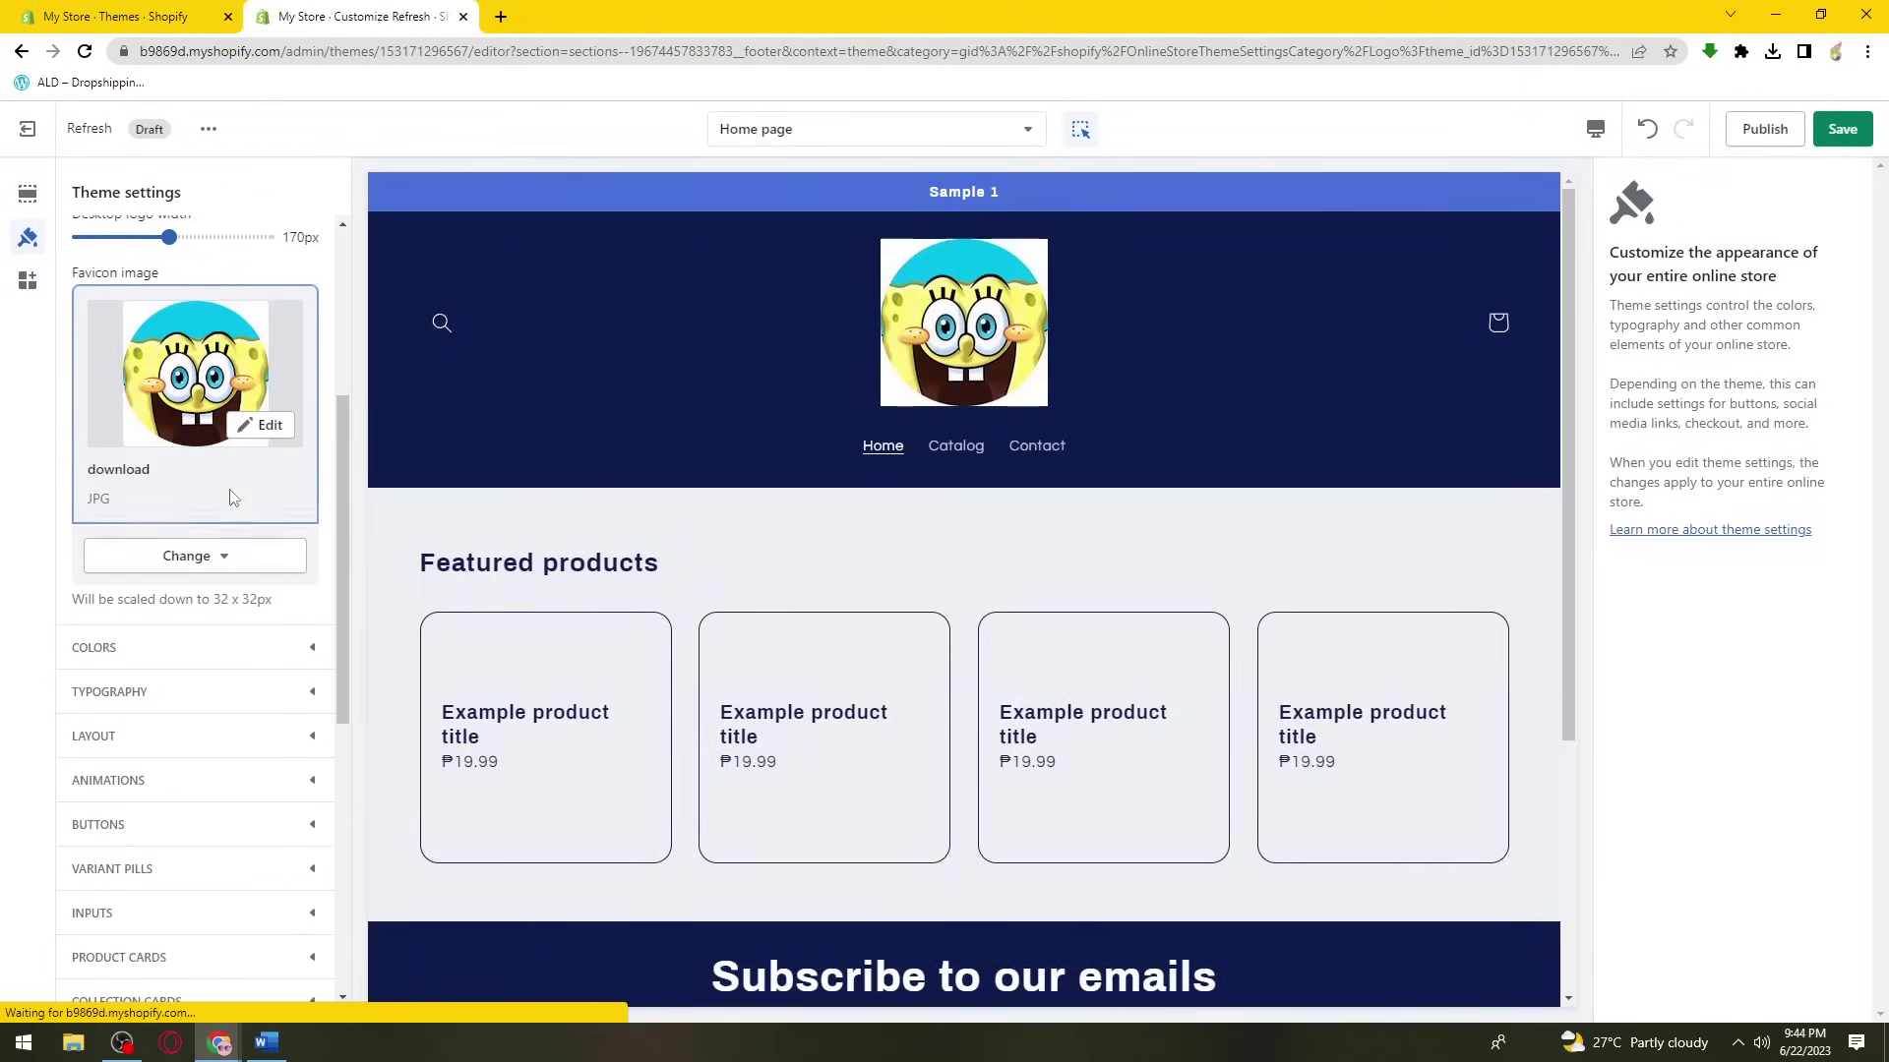
scroll(234, 491, up, 9)
scroll(236, 482, down, 6)
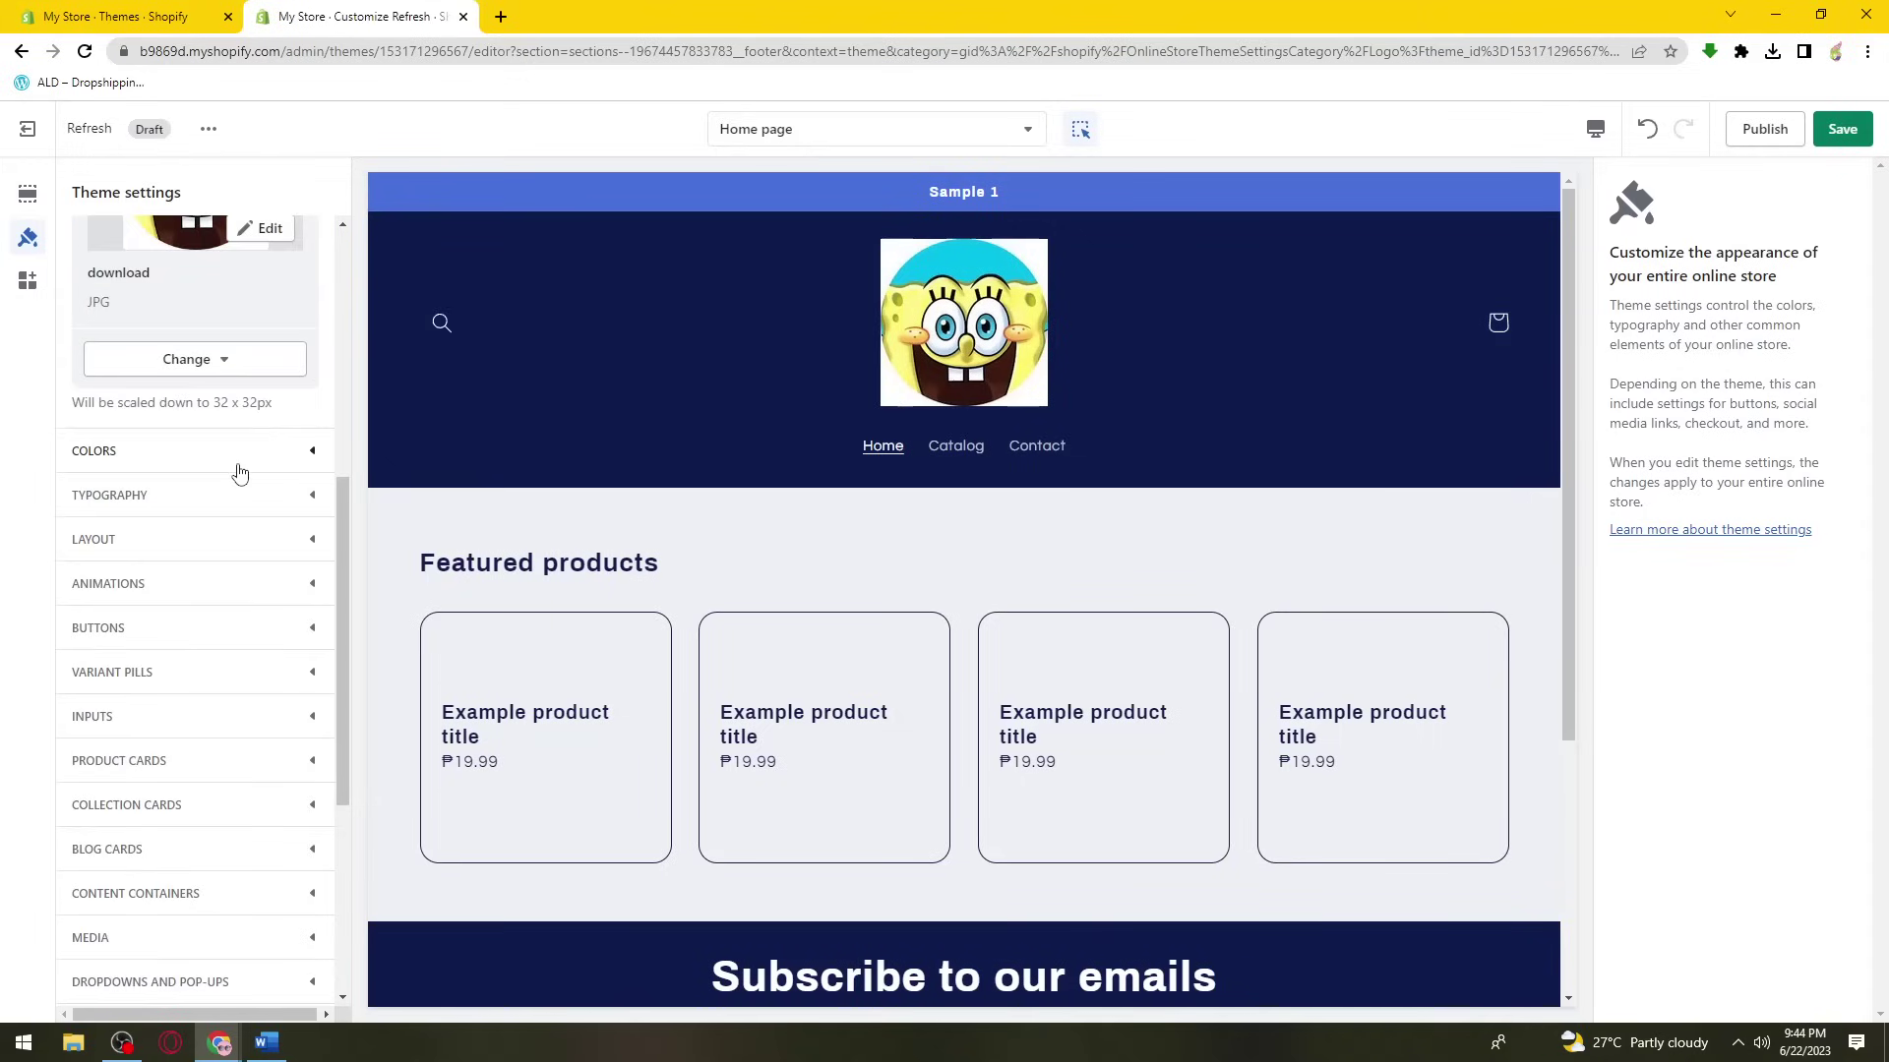
scroll(240, 472, up, 4)
click(85, 55)
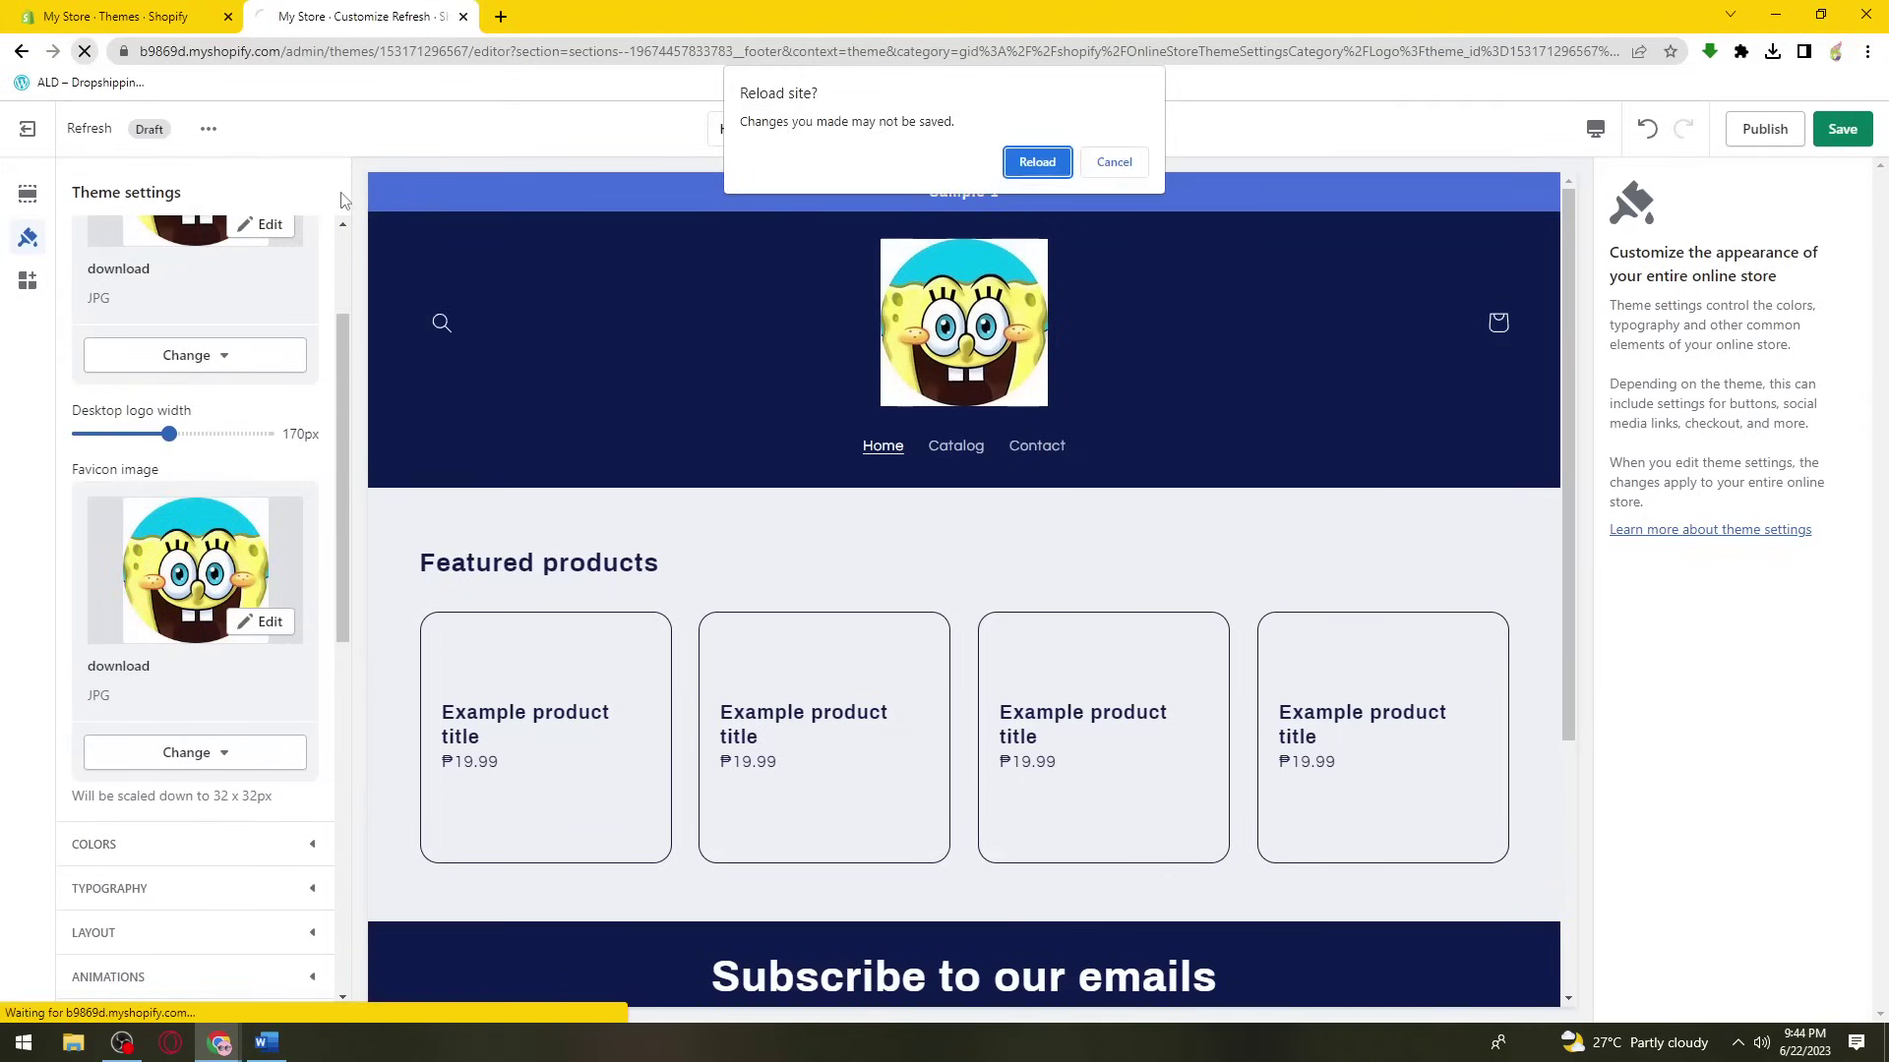
click(1134, 165)
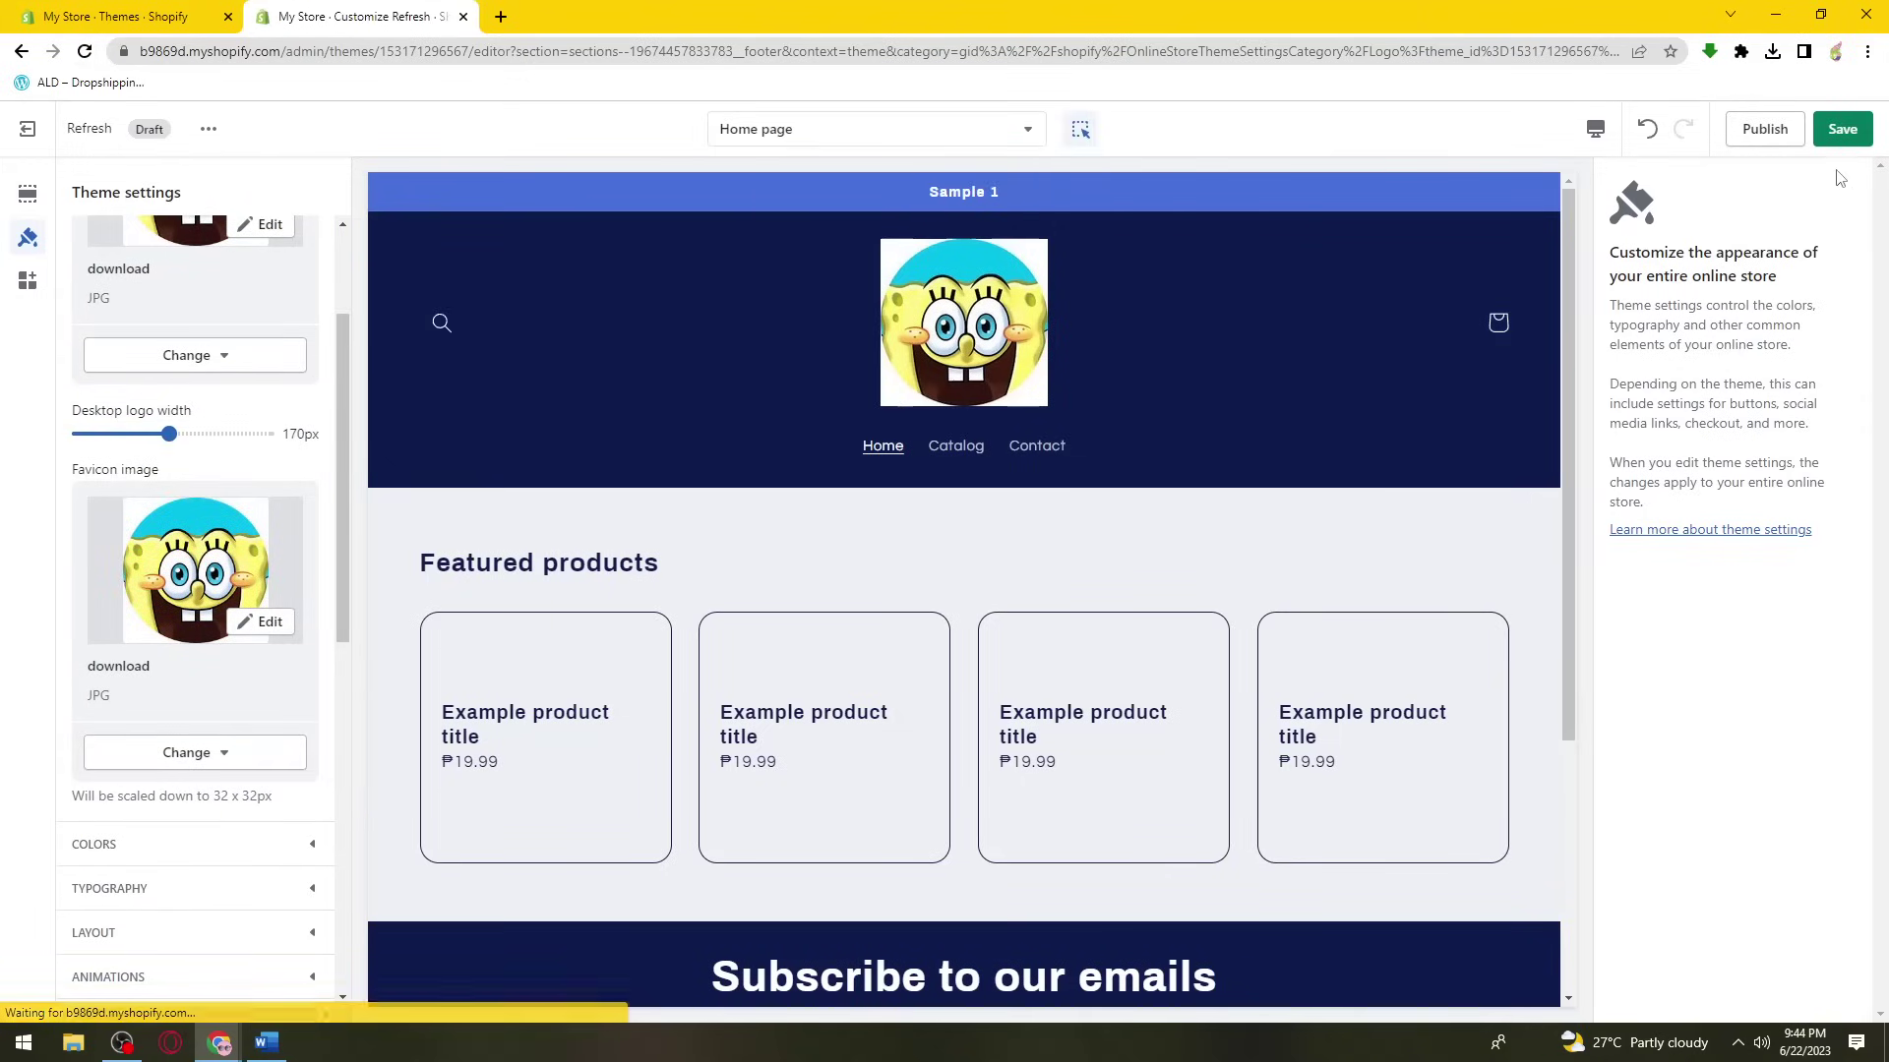
click(1835, 136)
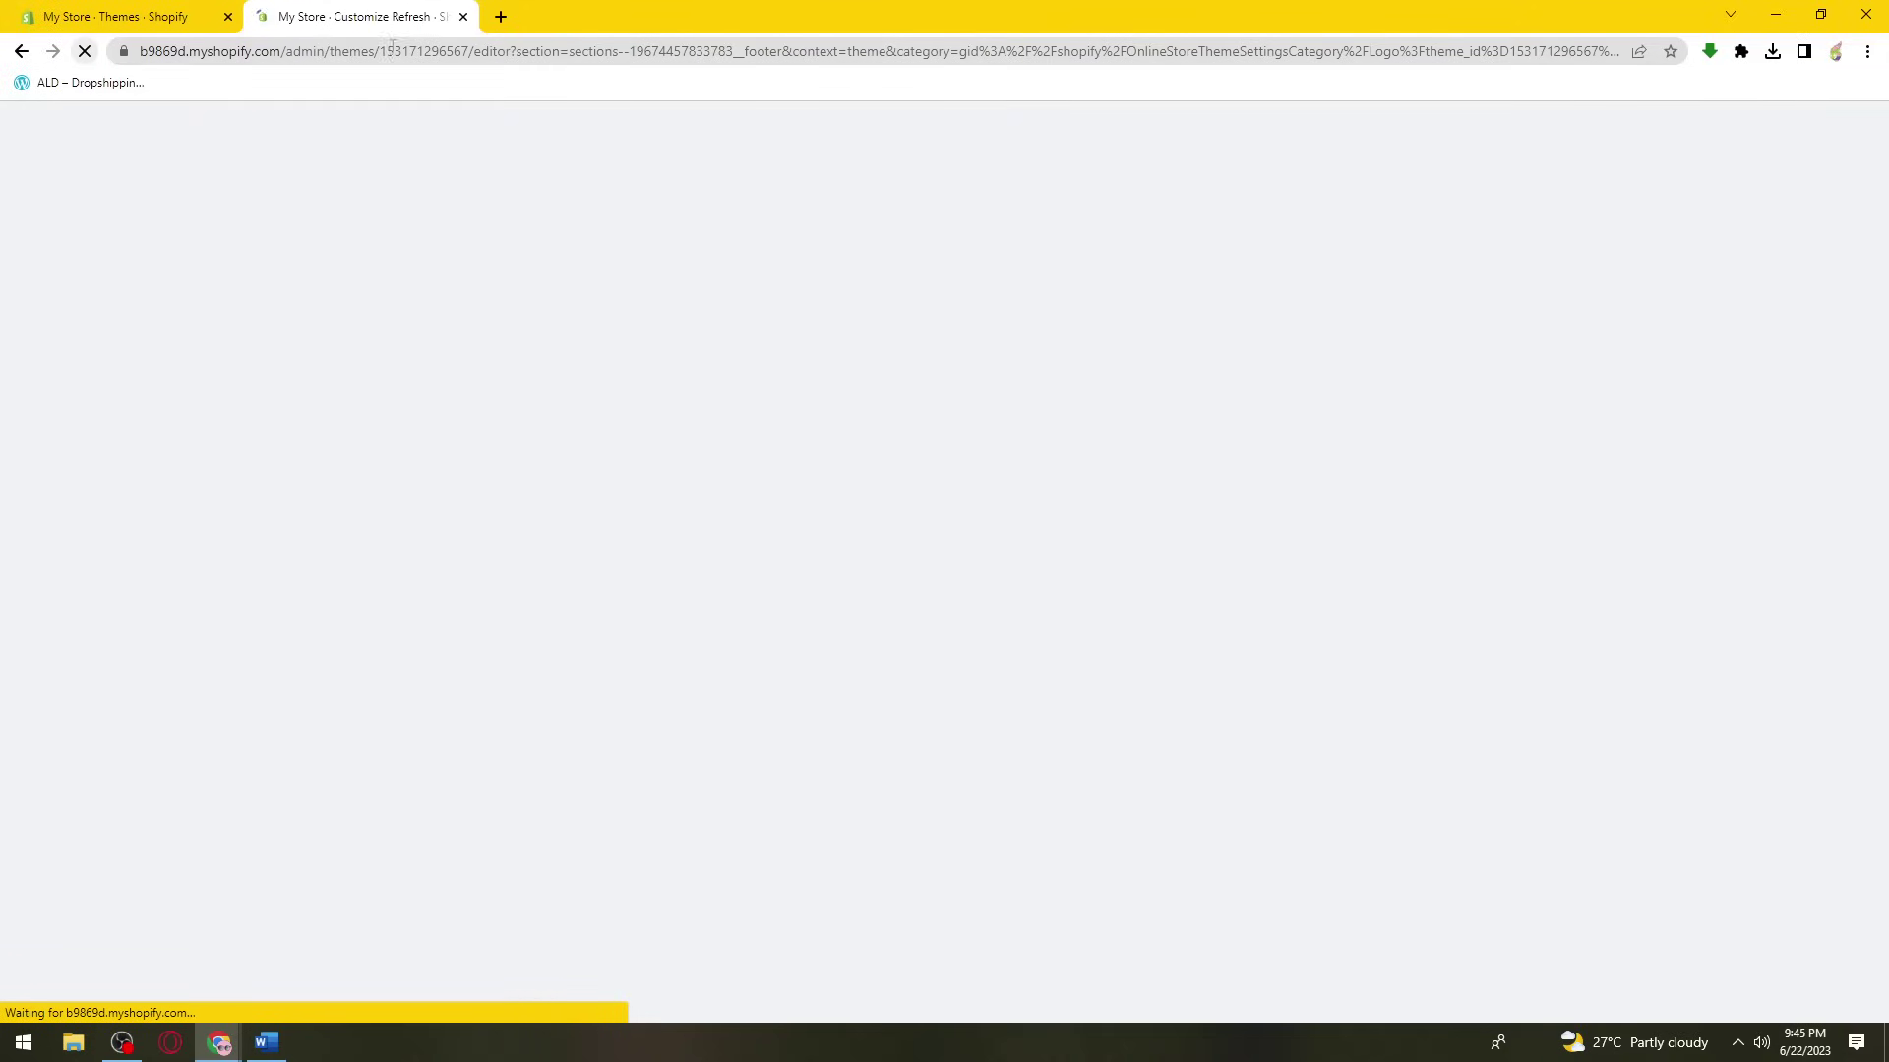
click(500, 17)
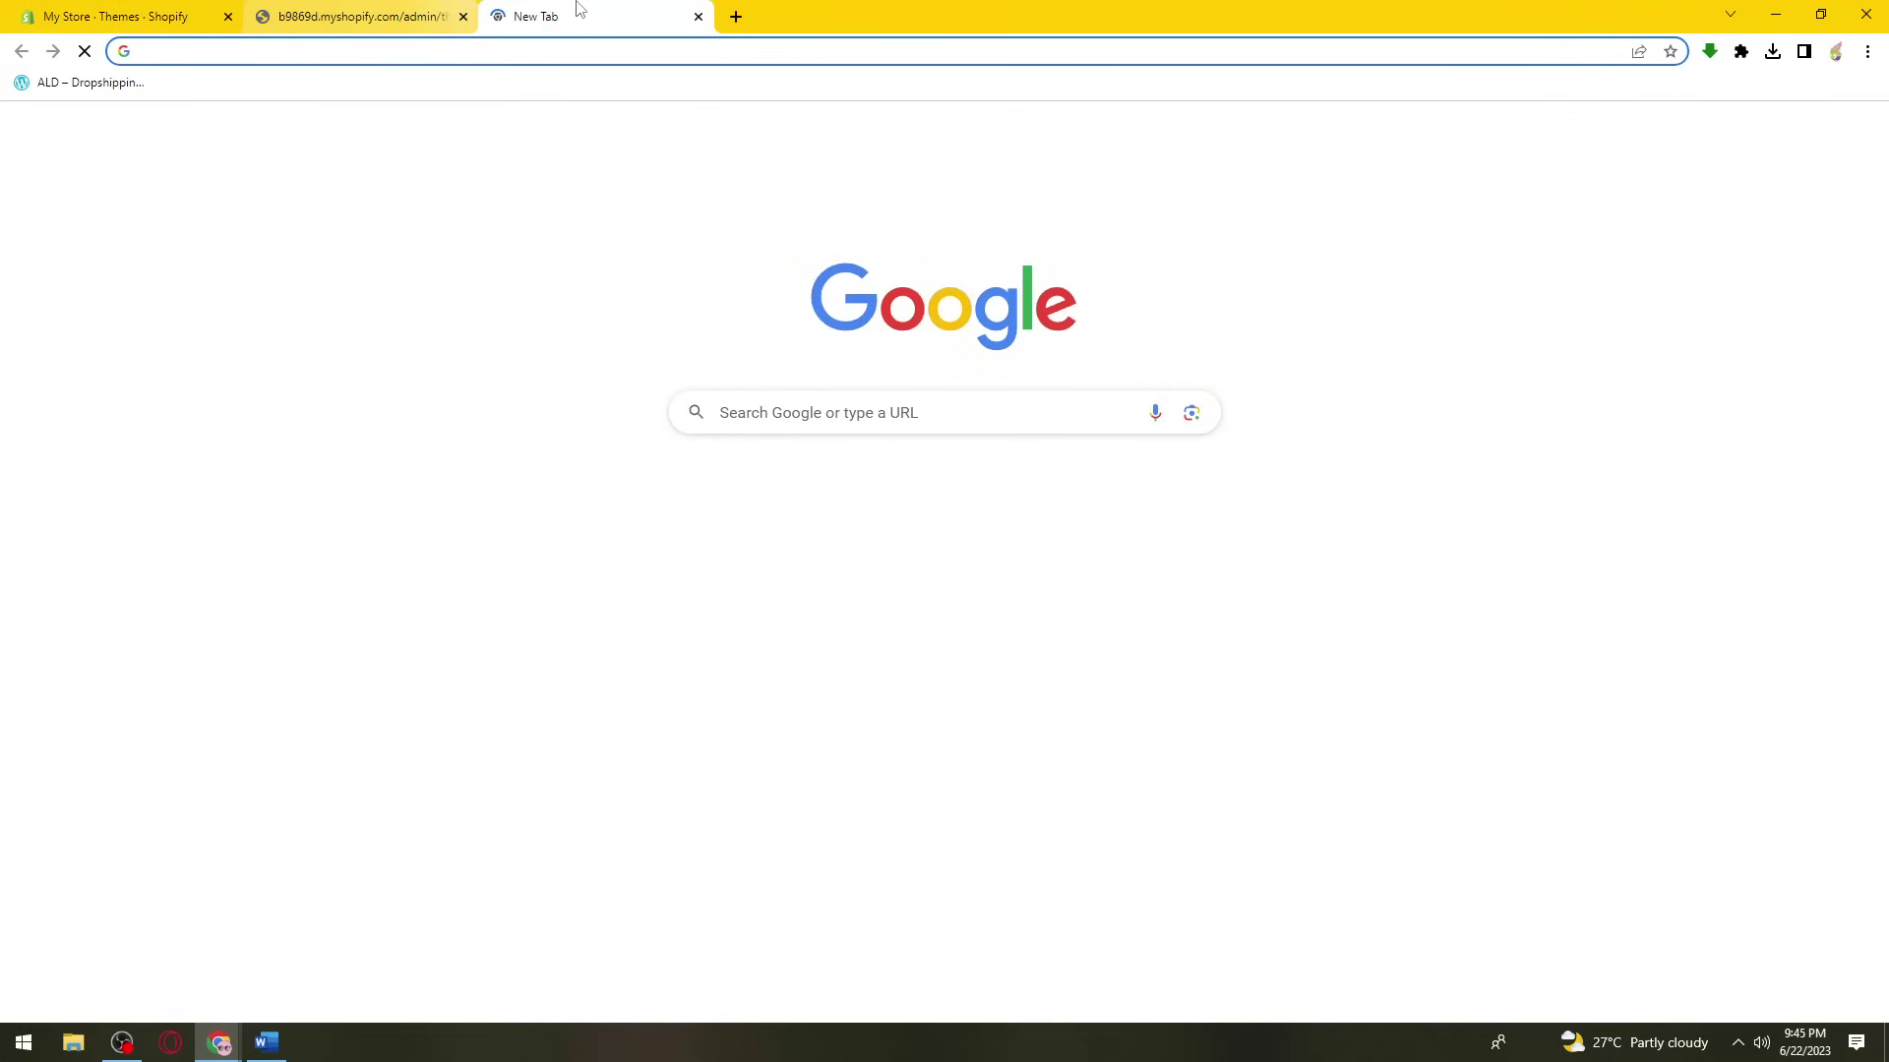
key(ctrl+w)
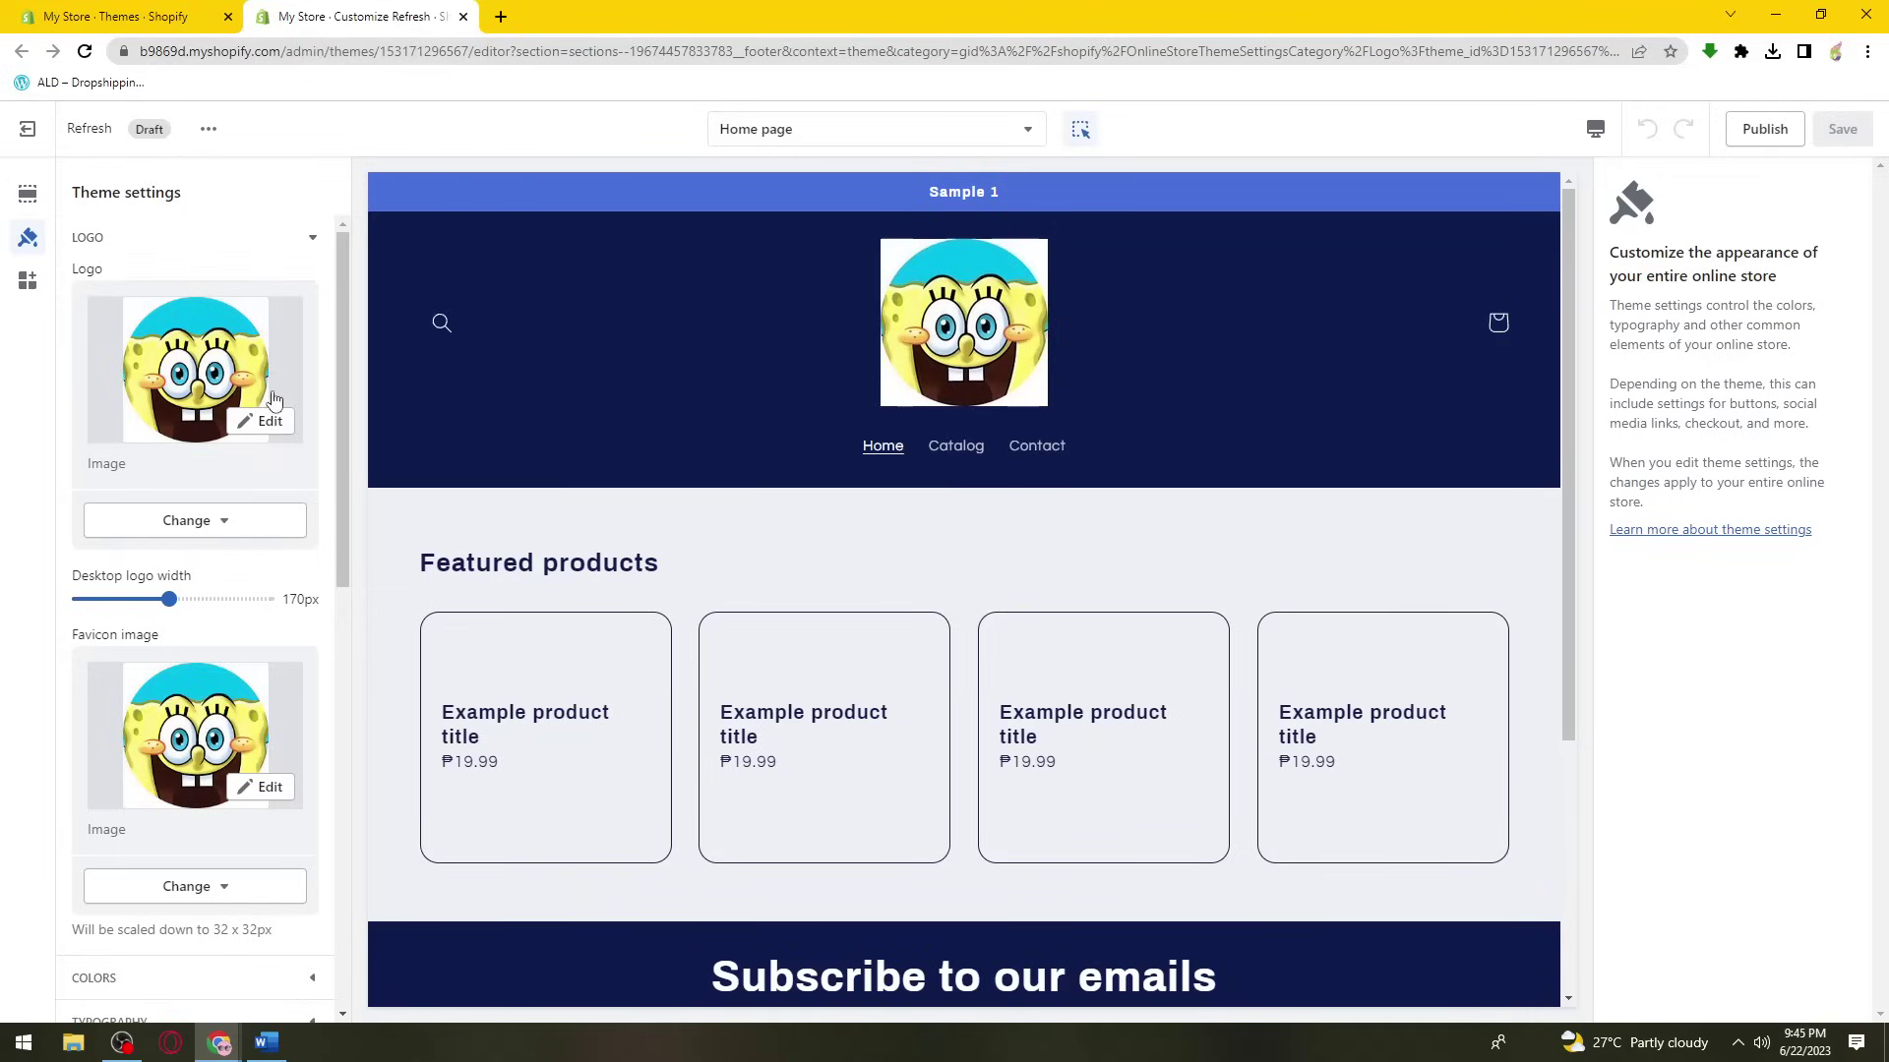
- Look through the theme settings categories, including Logo, Colors and Typography, down to Custom CSS and Theme style
scroll(244, 428, down, 5)
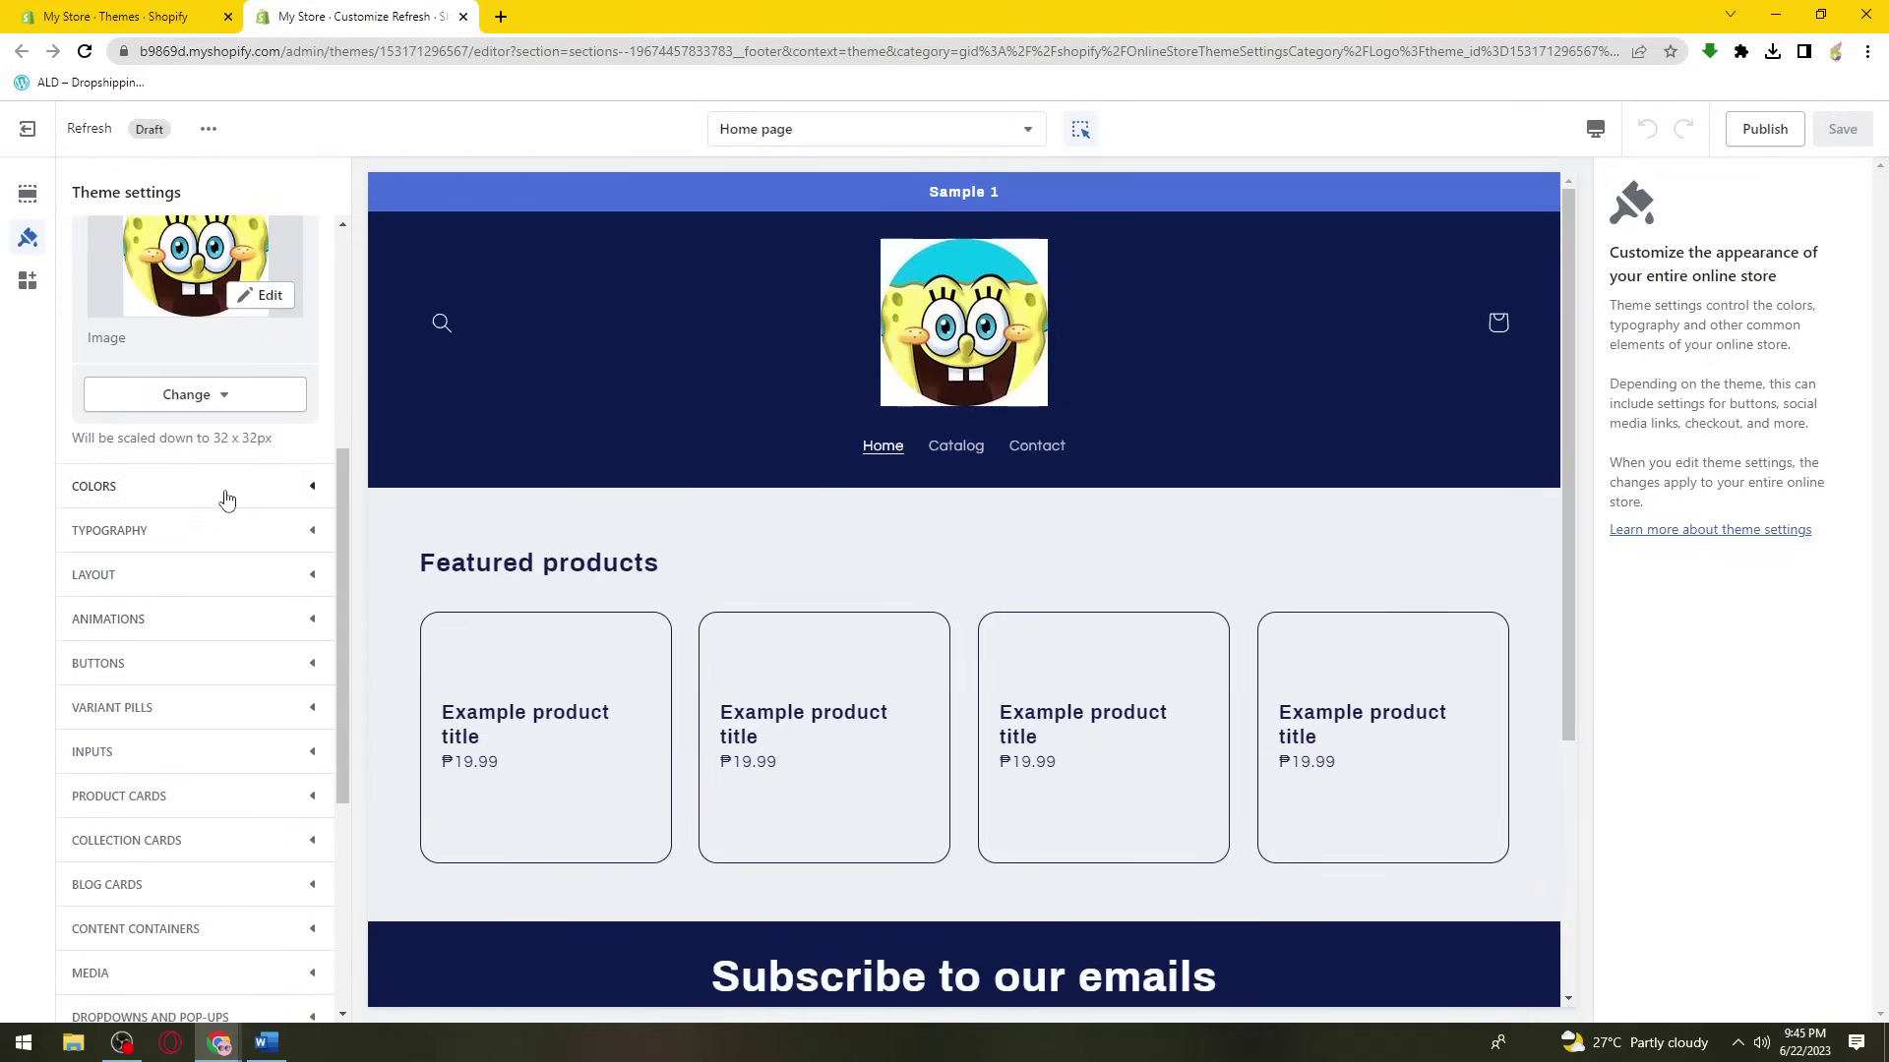
scroll(295, 443, up, 5)
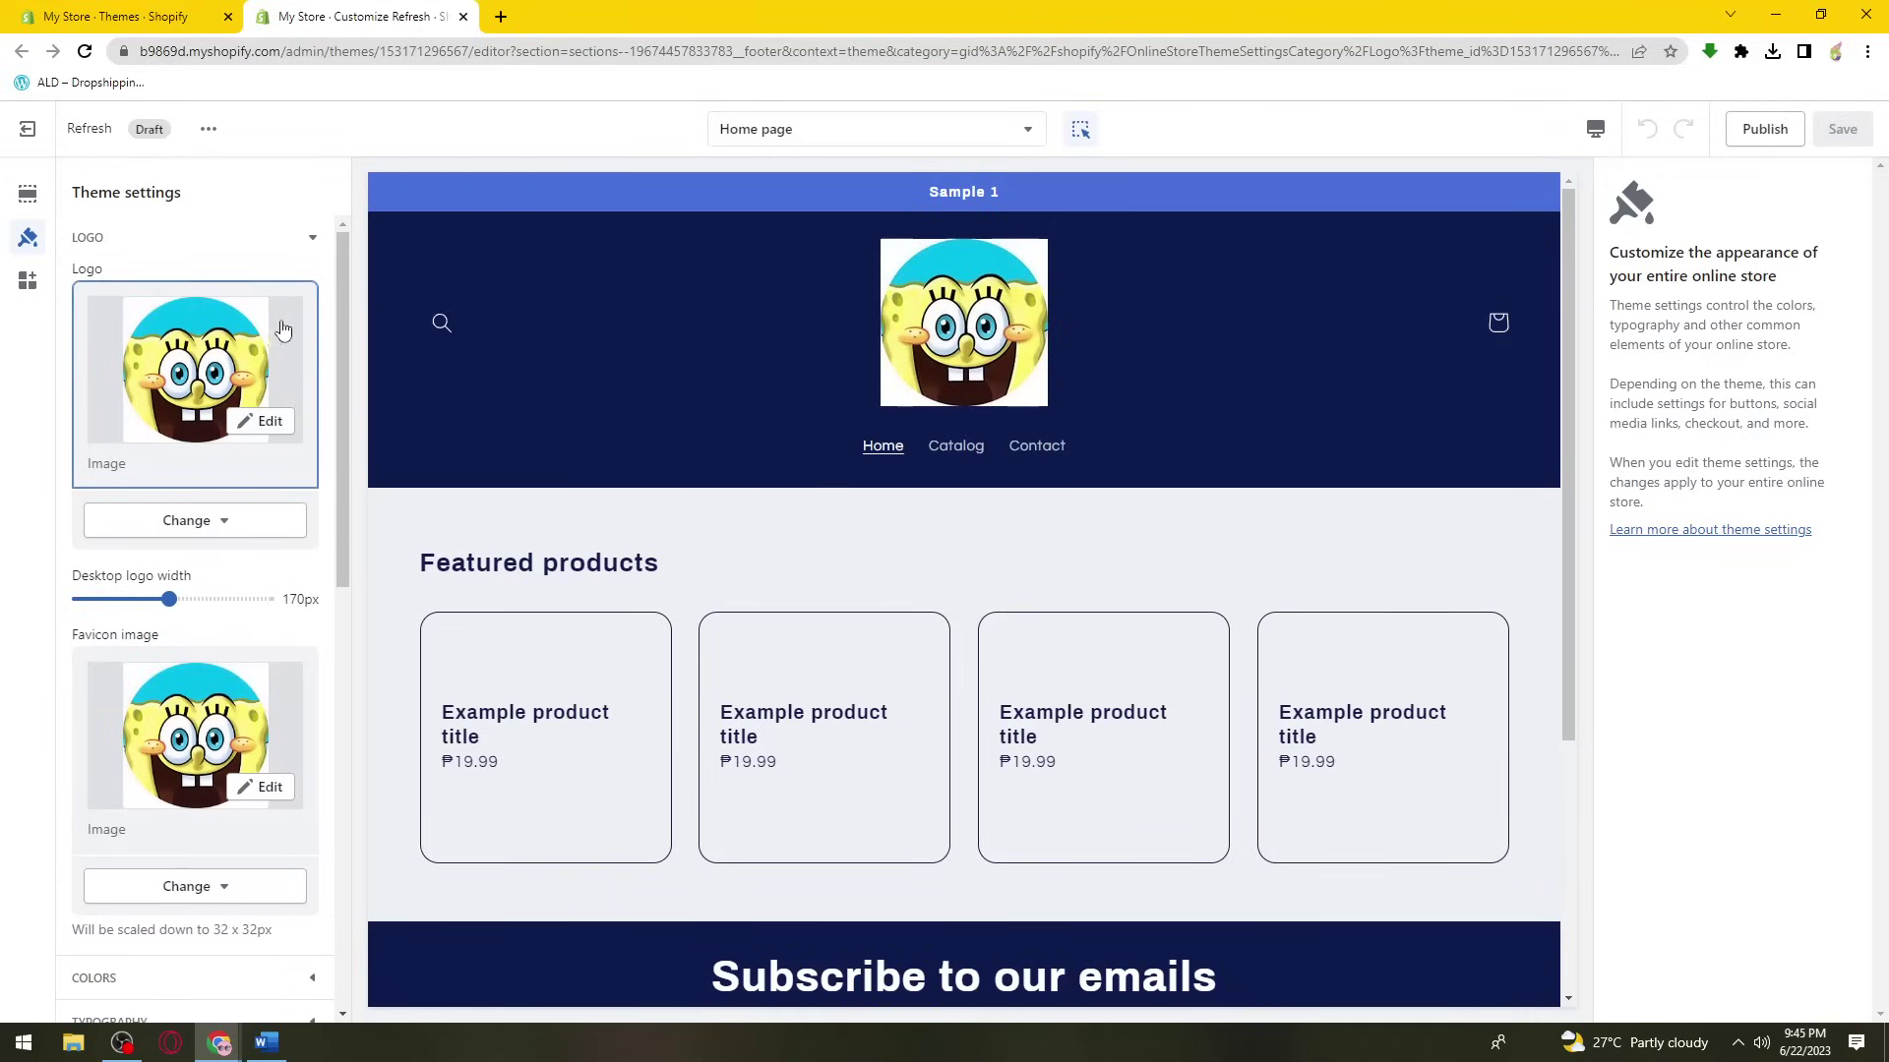
click(300, 243)
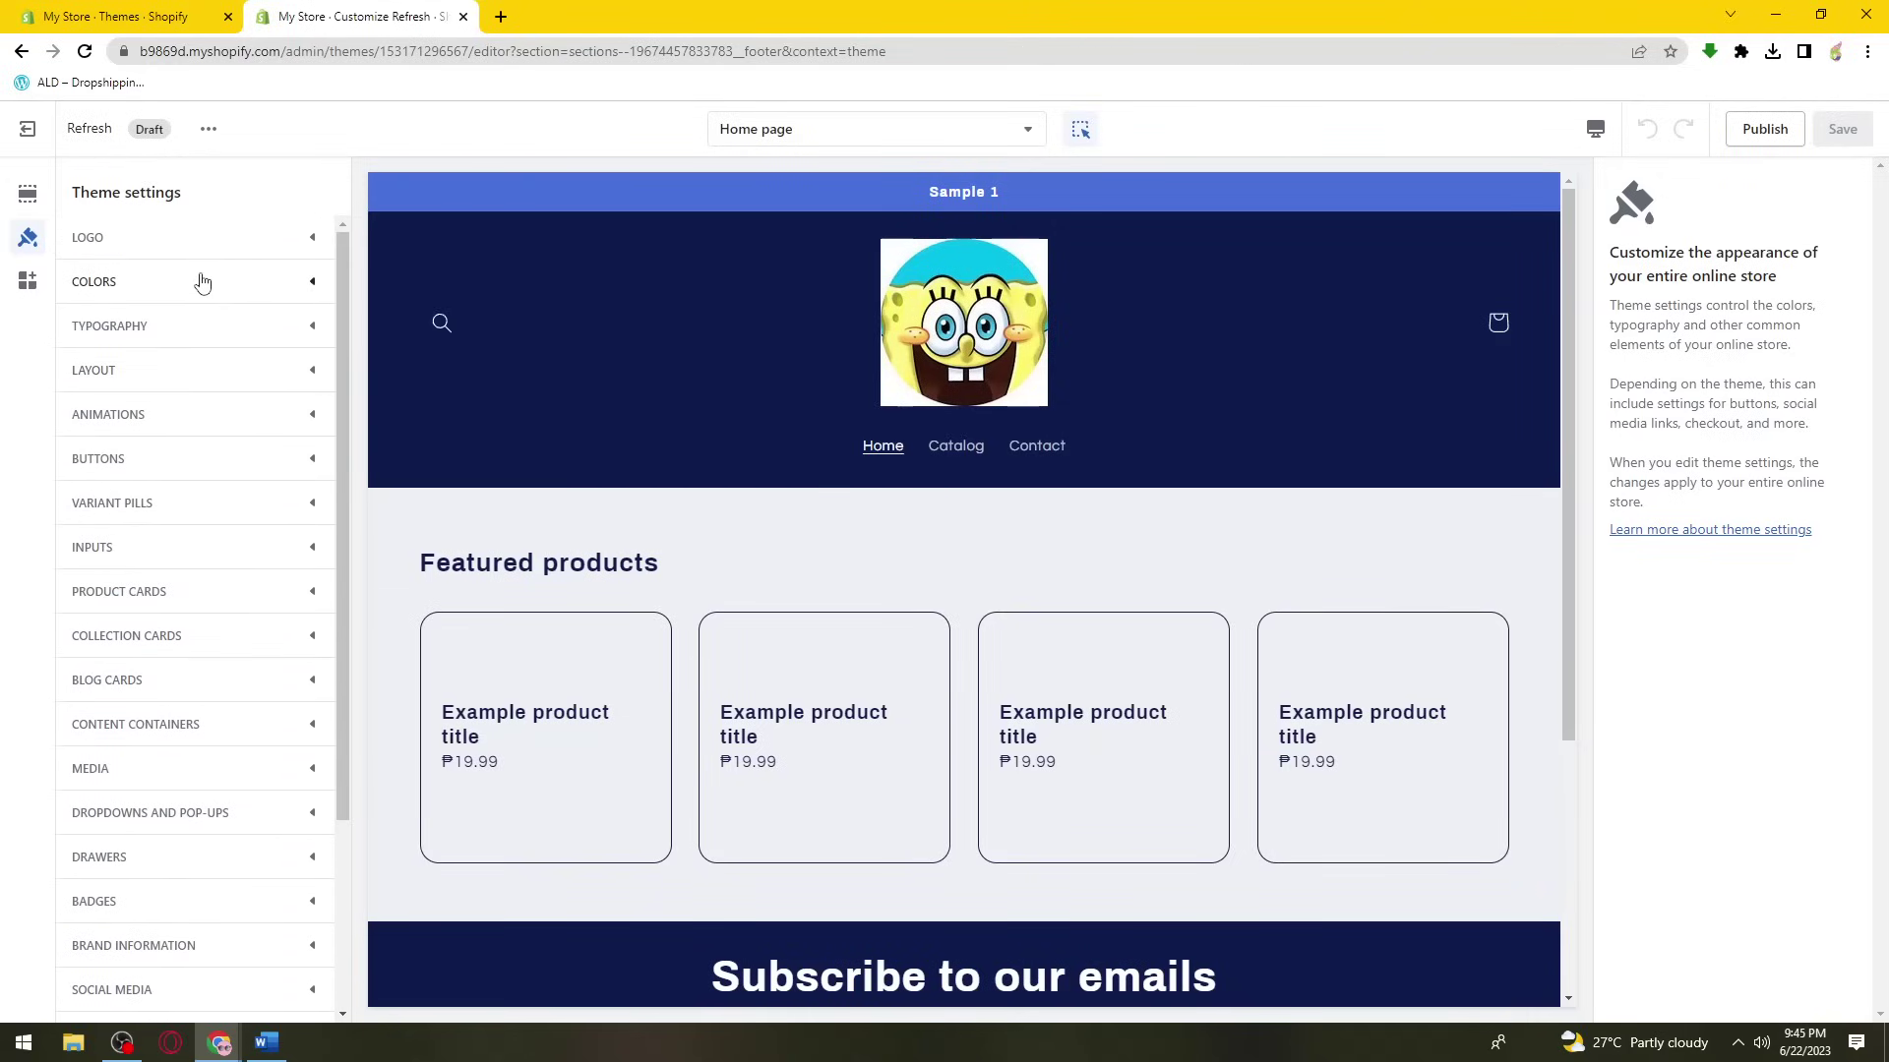
click(149, 286)
click(149, 286)
click(144, 327)
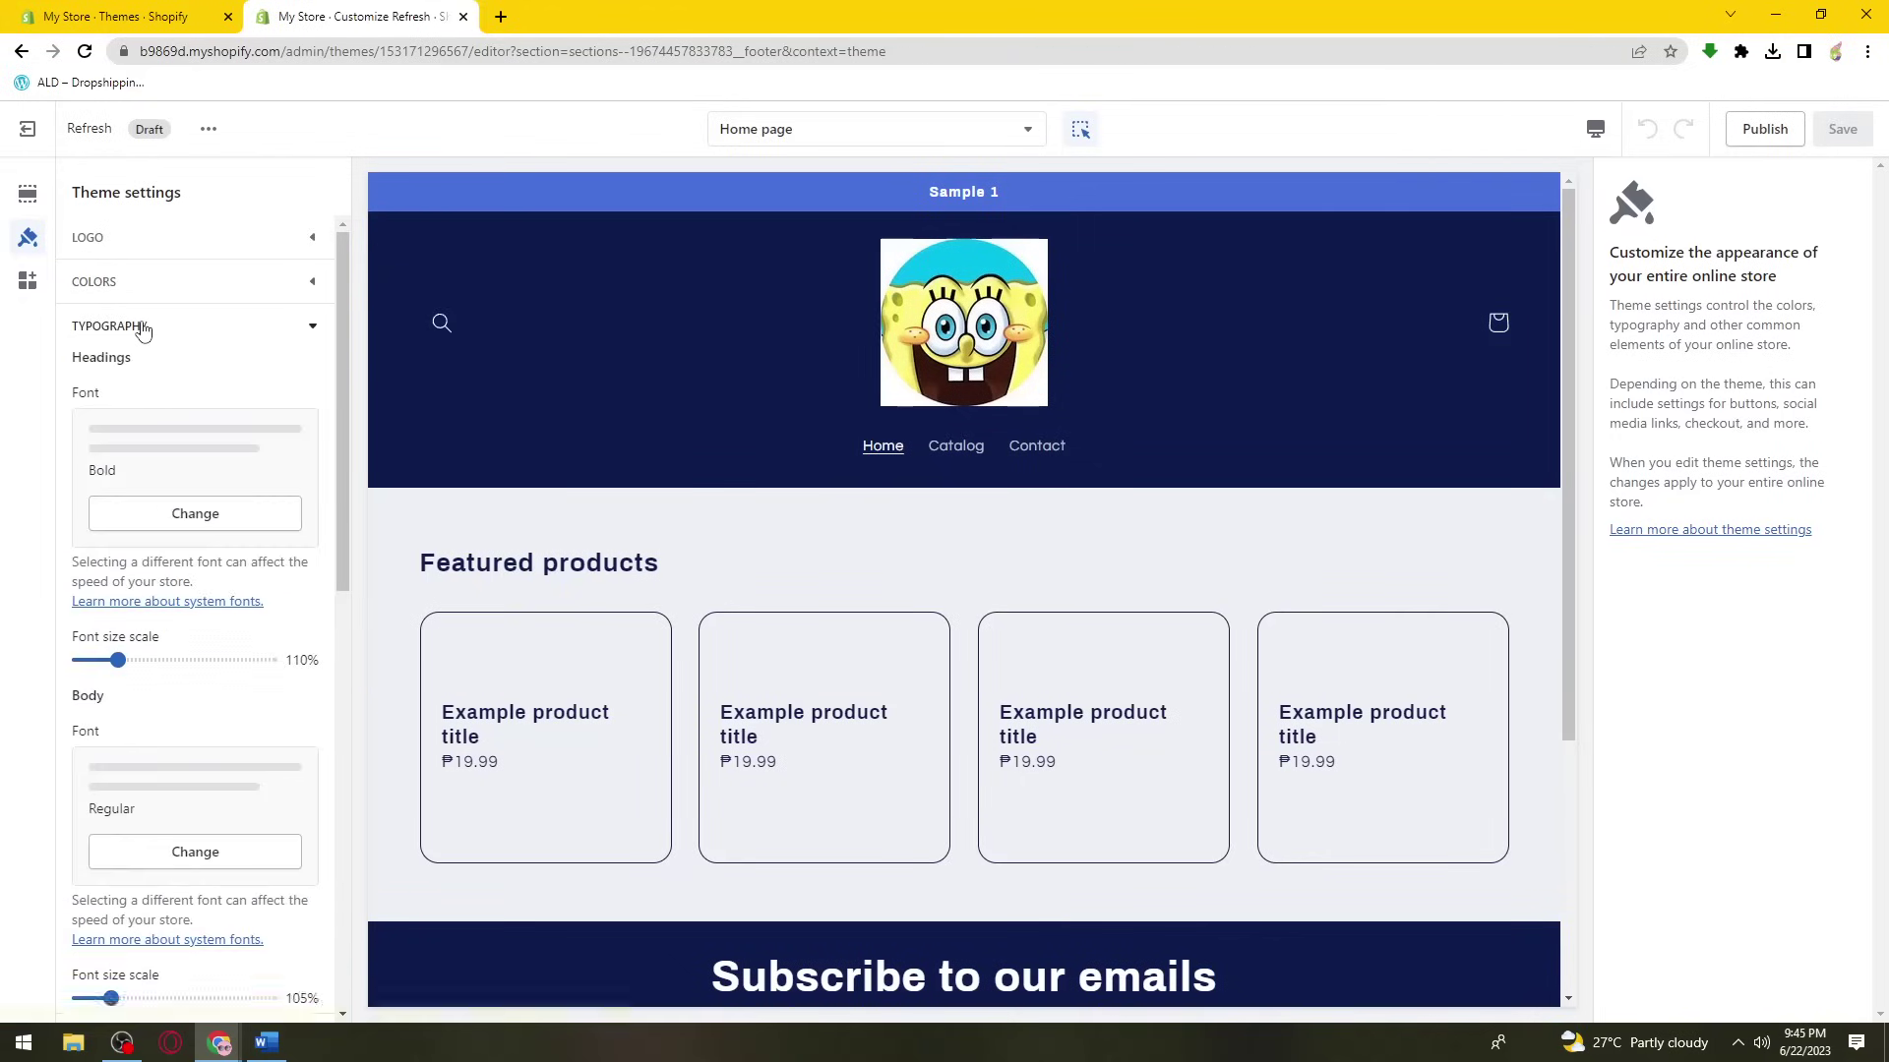
click(143, 329)
scroll(145, 380, down, 3)
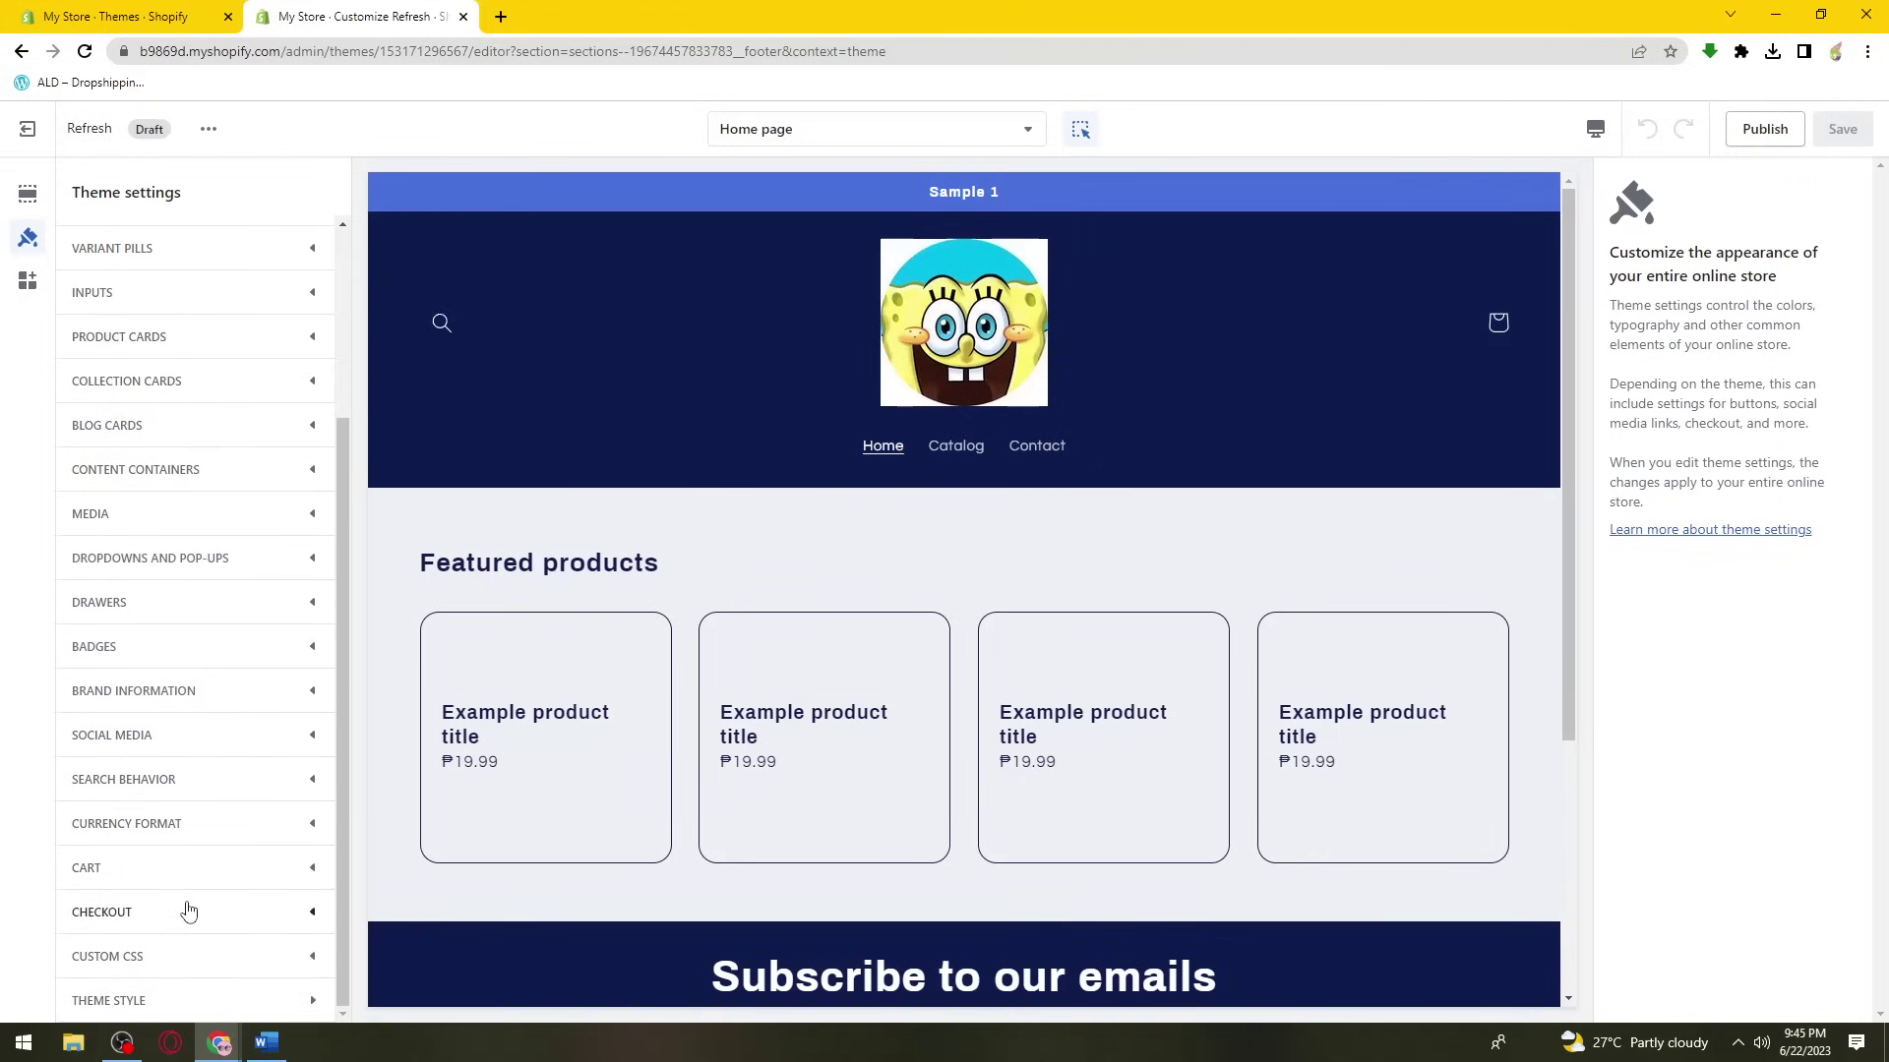
scroll(202, 829, up, 3)
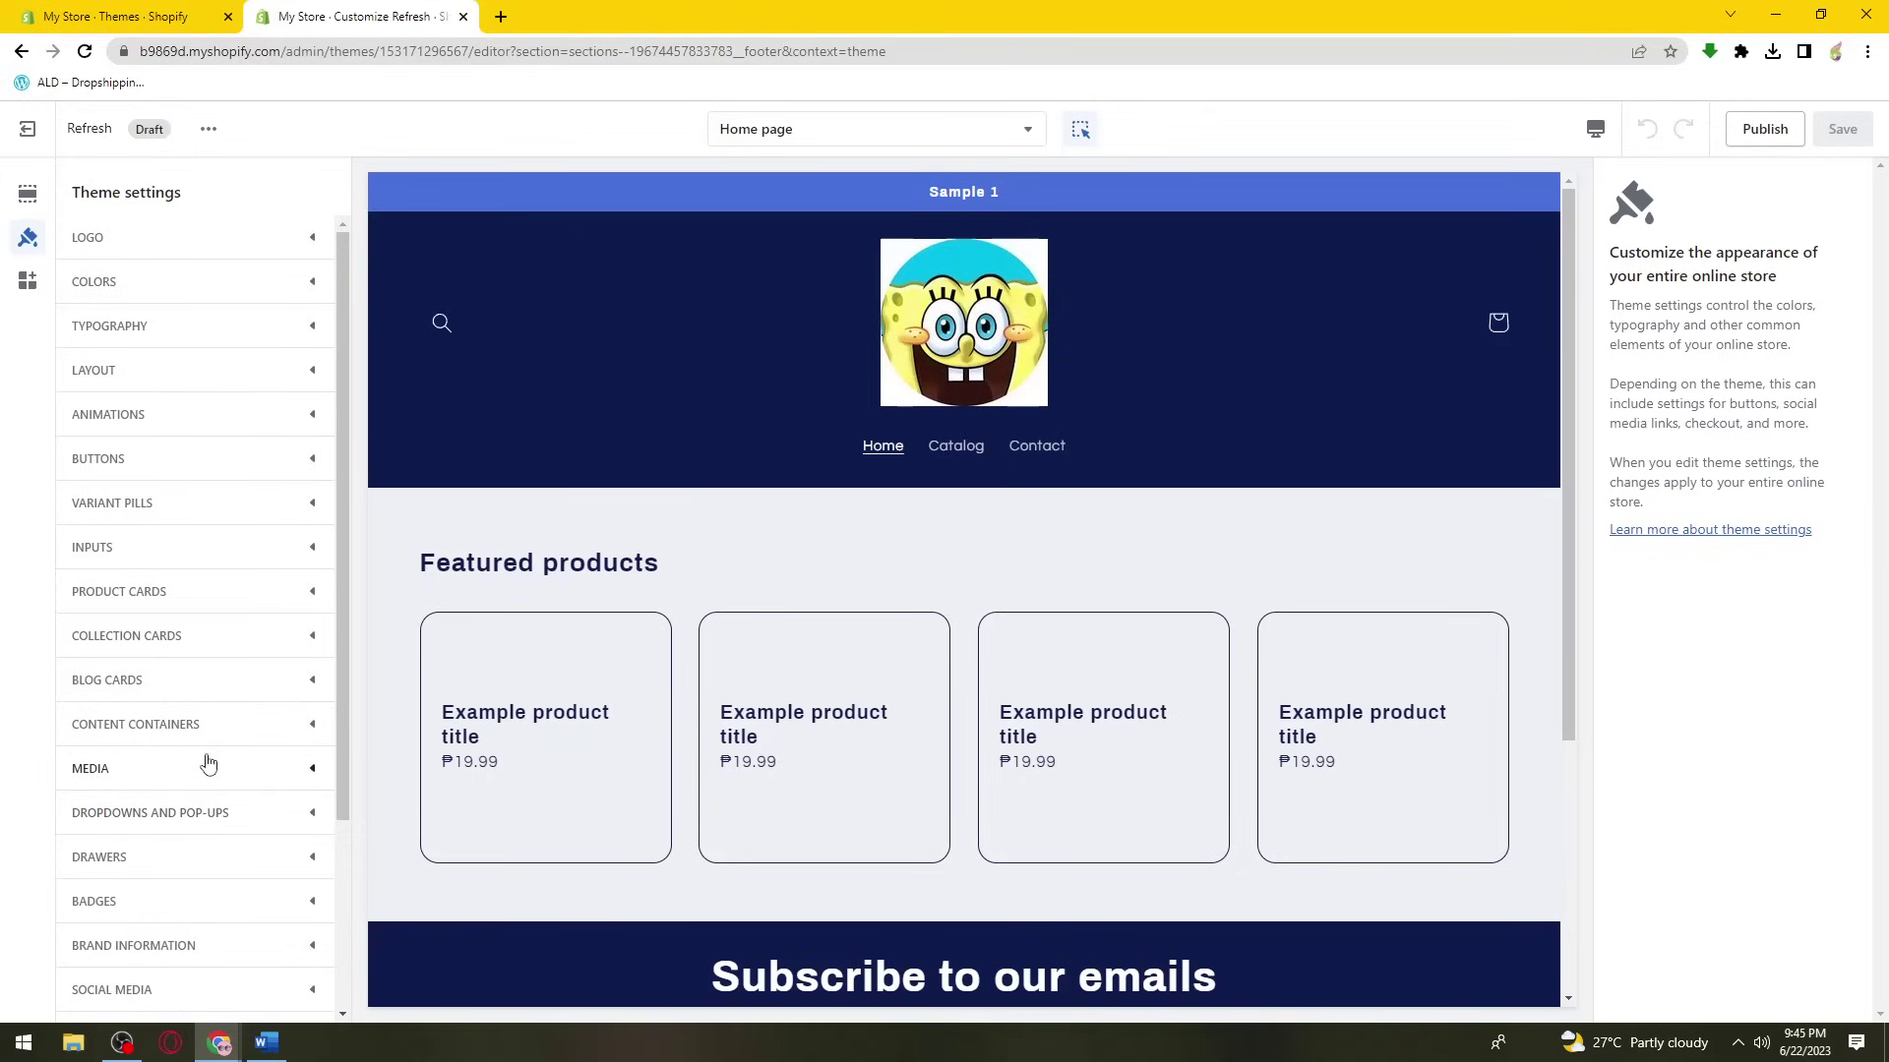
scroll(286, 581, down, 3)
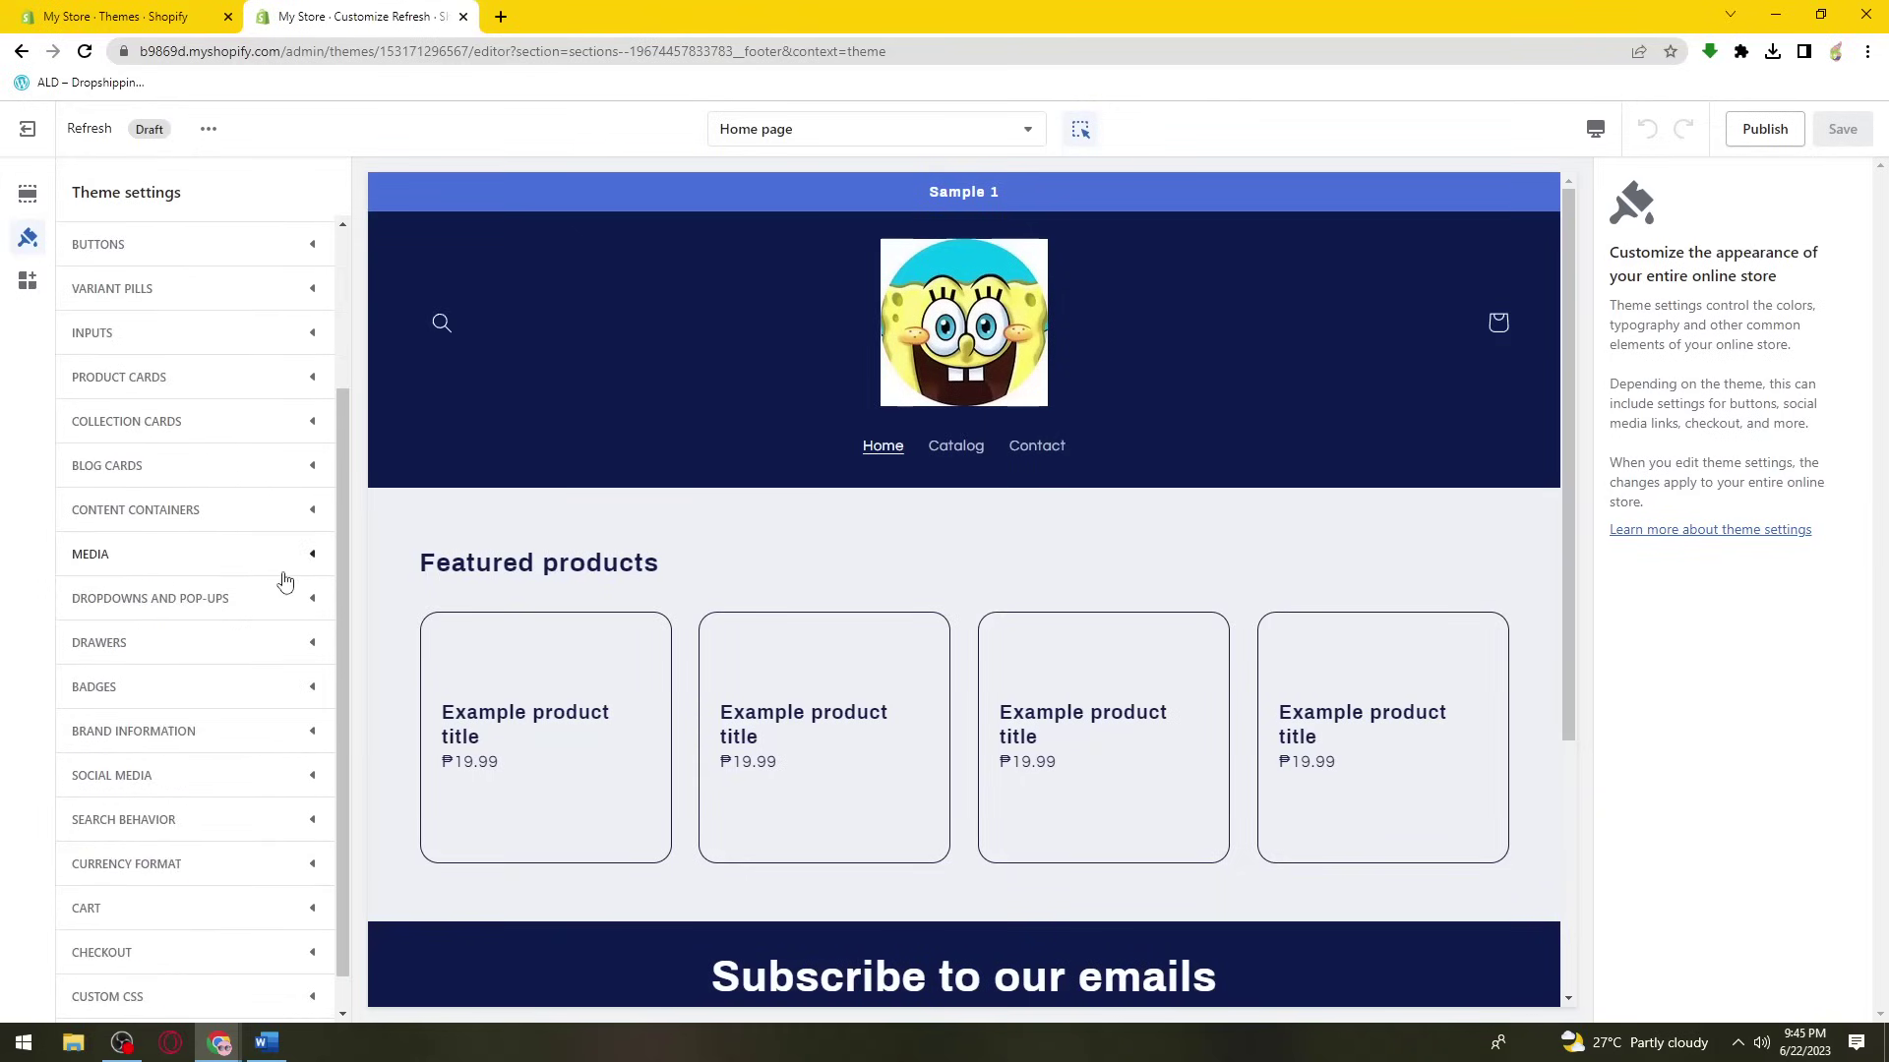
scroll(221, 302, up, 3)
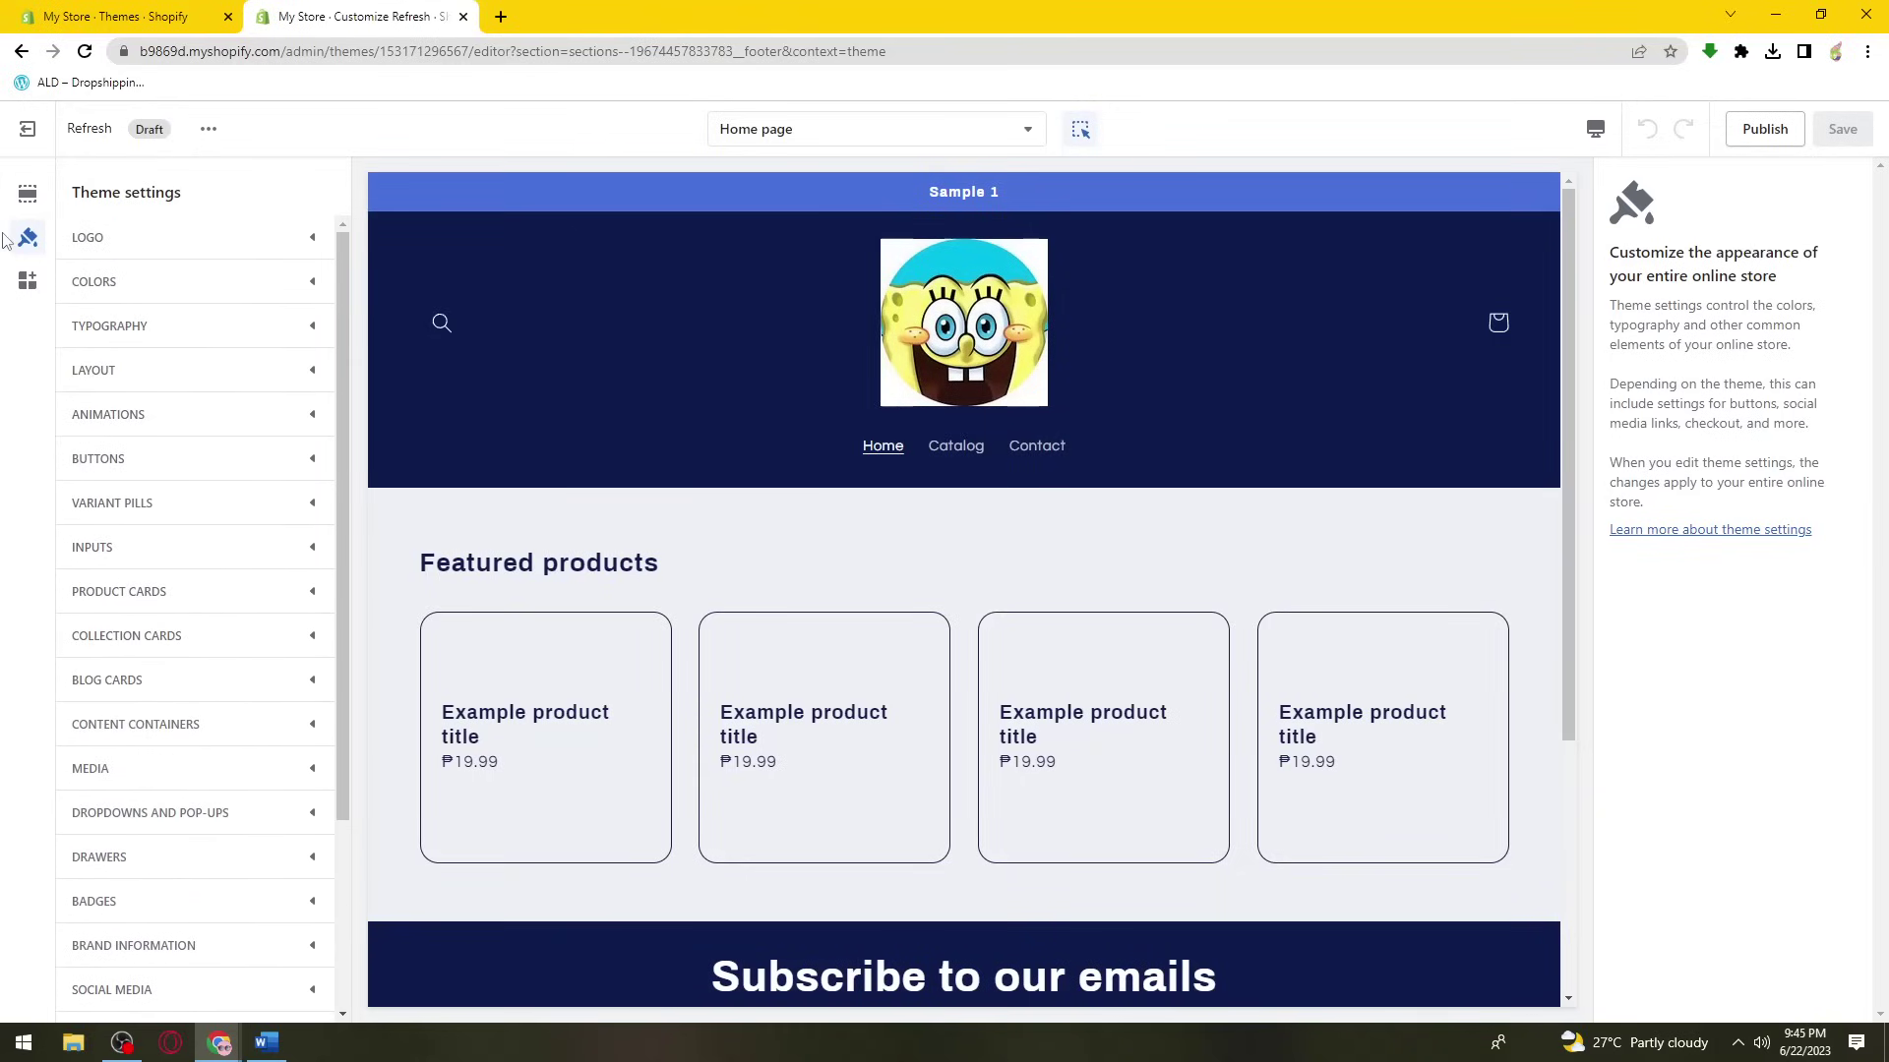
scroll(291, 578, down, 1)
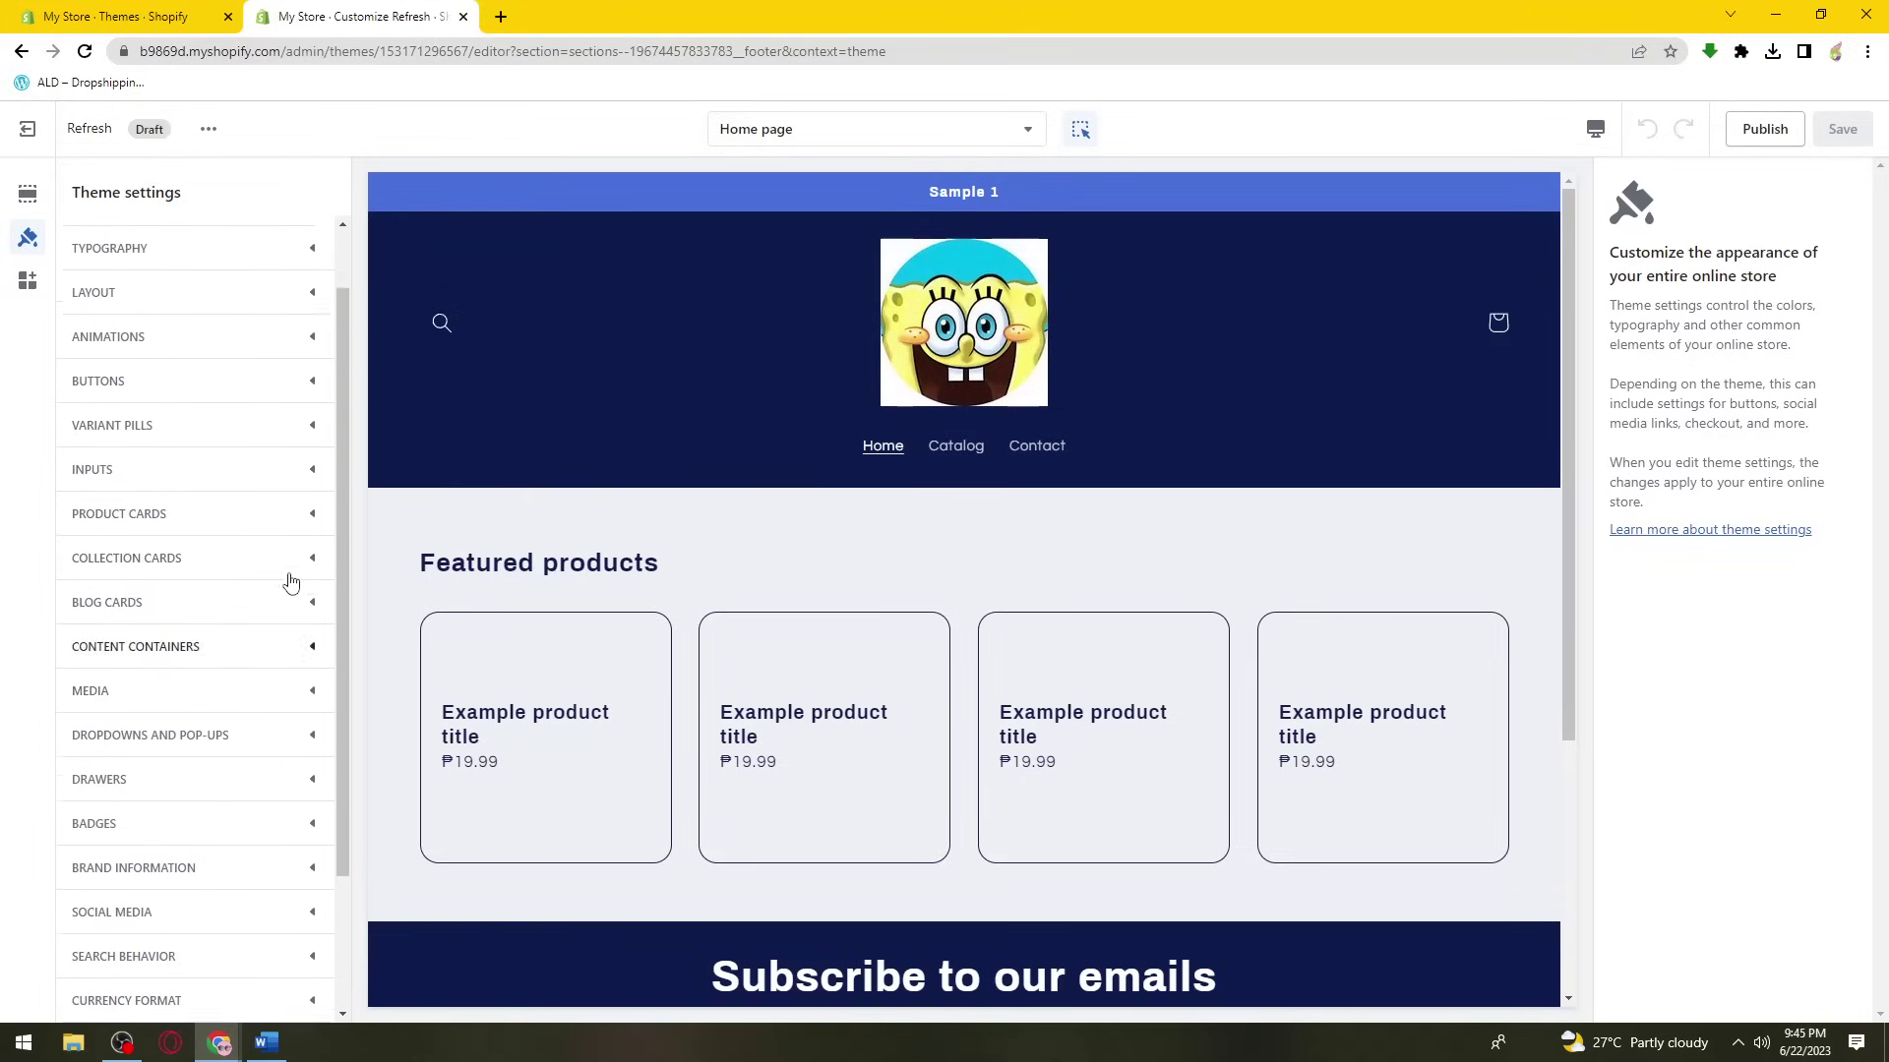
- Examine the Layout and Animations options in the theme settings, then the remaining categories down to Theme style
scroll(287, 579, up, 1)
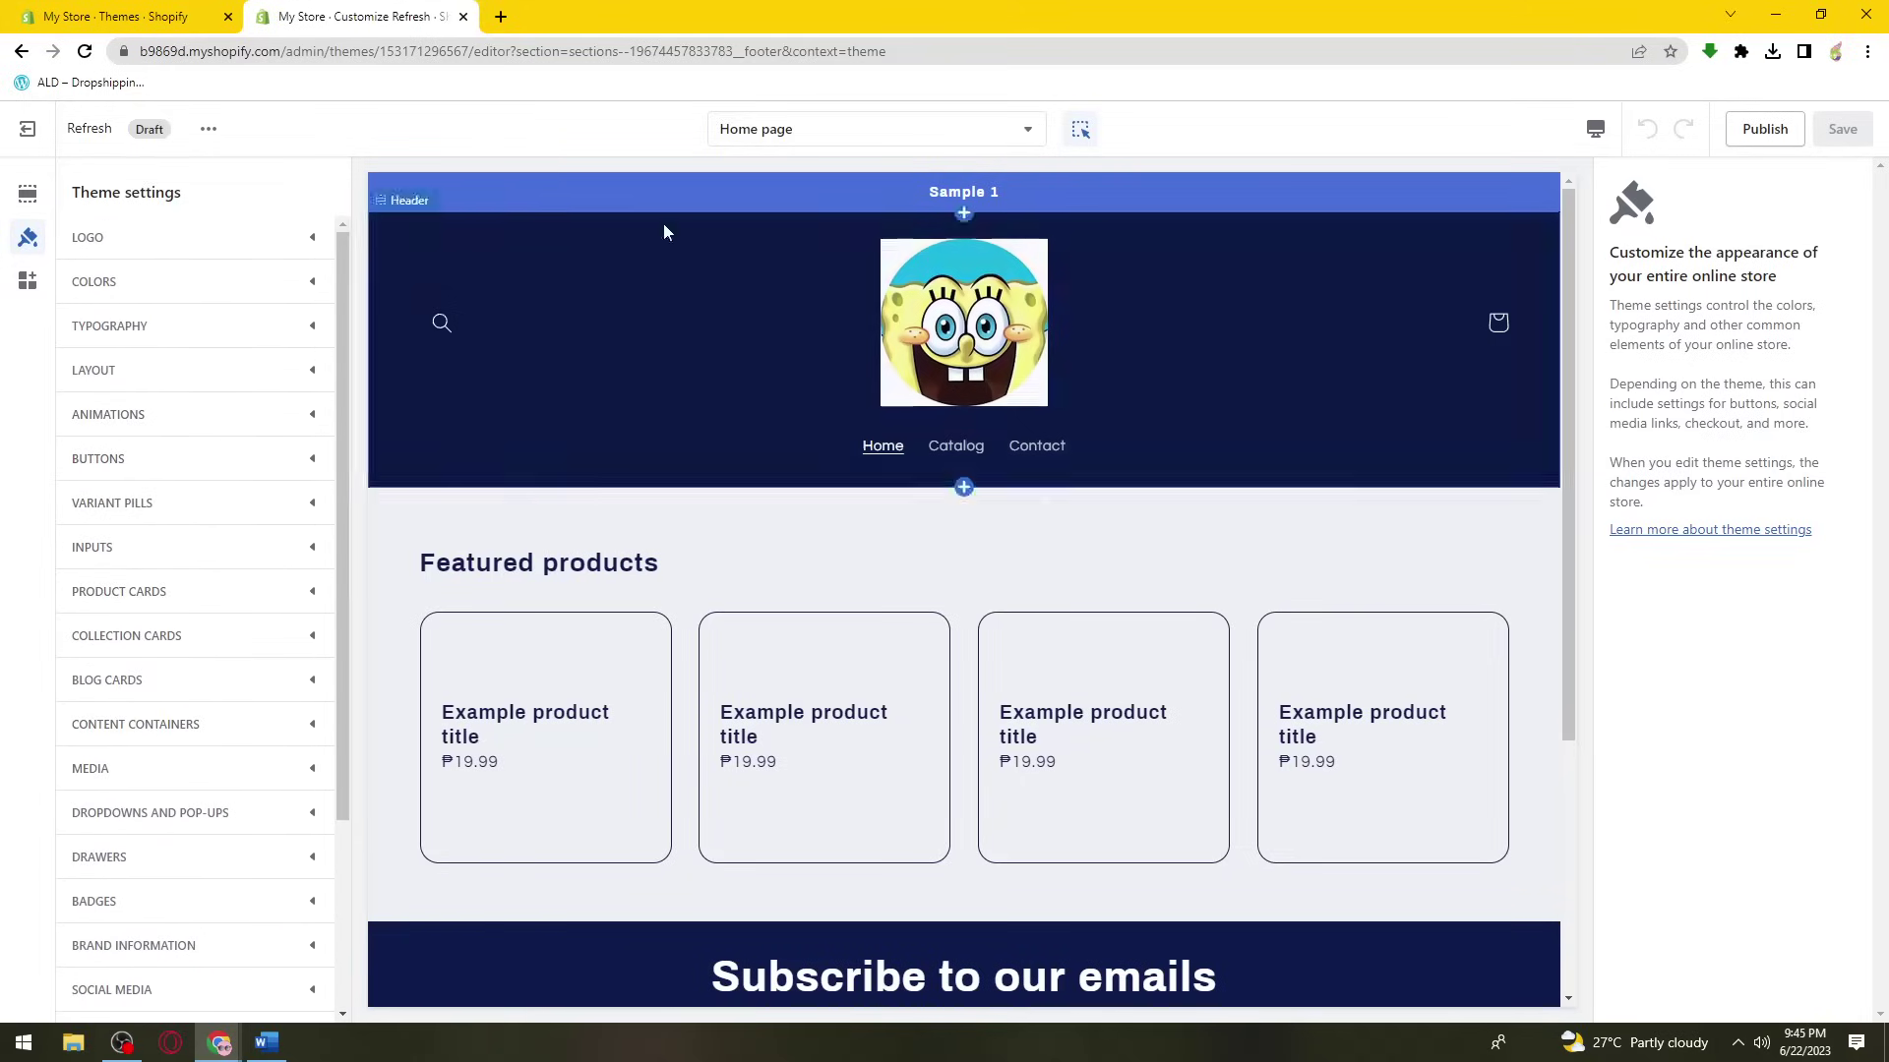
click(107, 387)
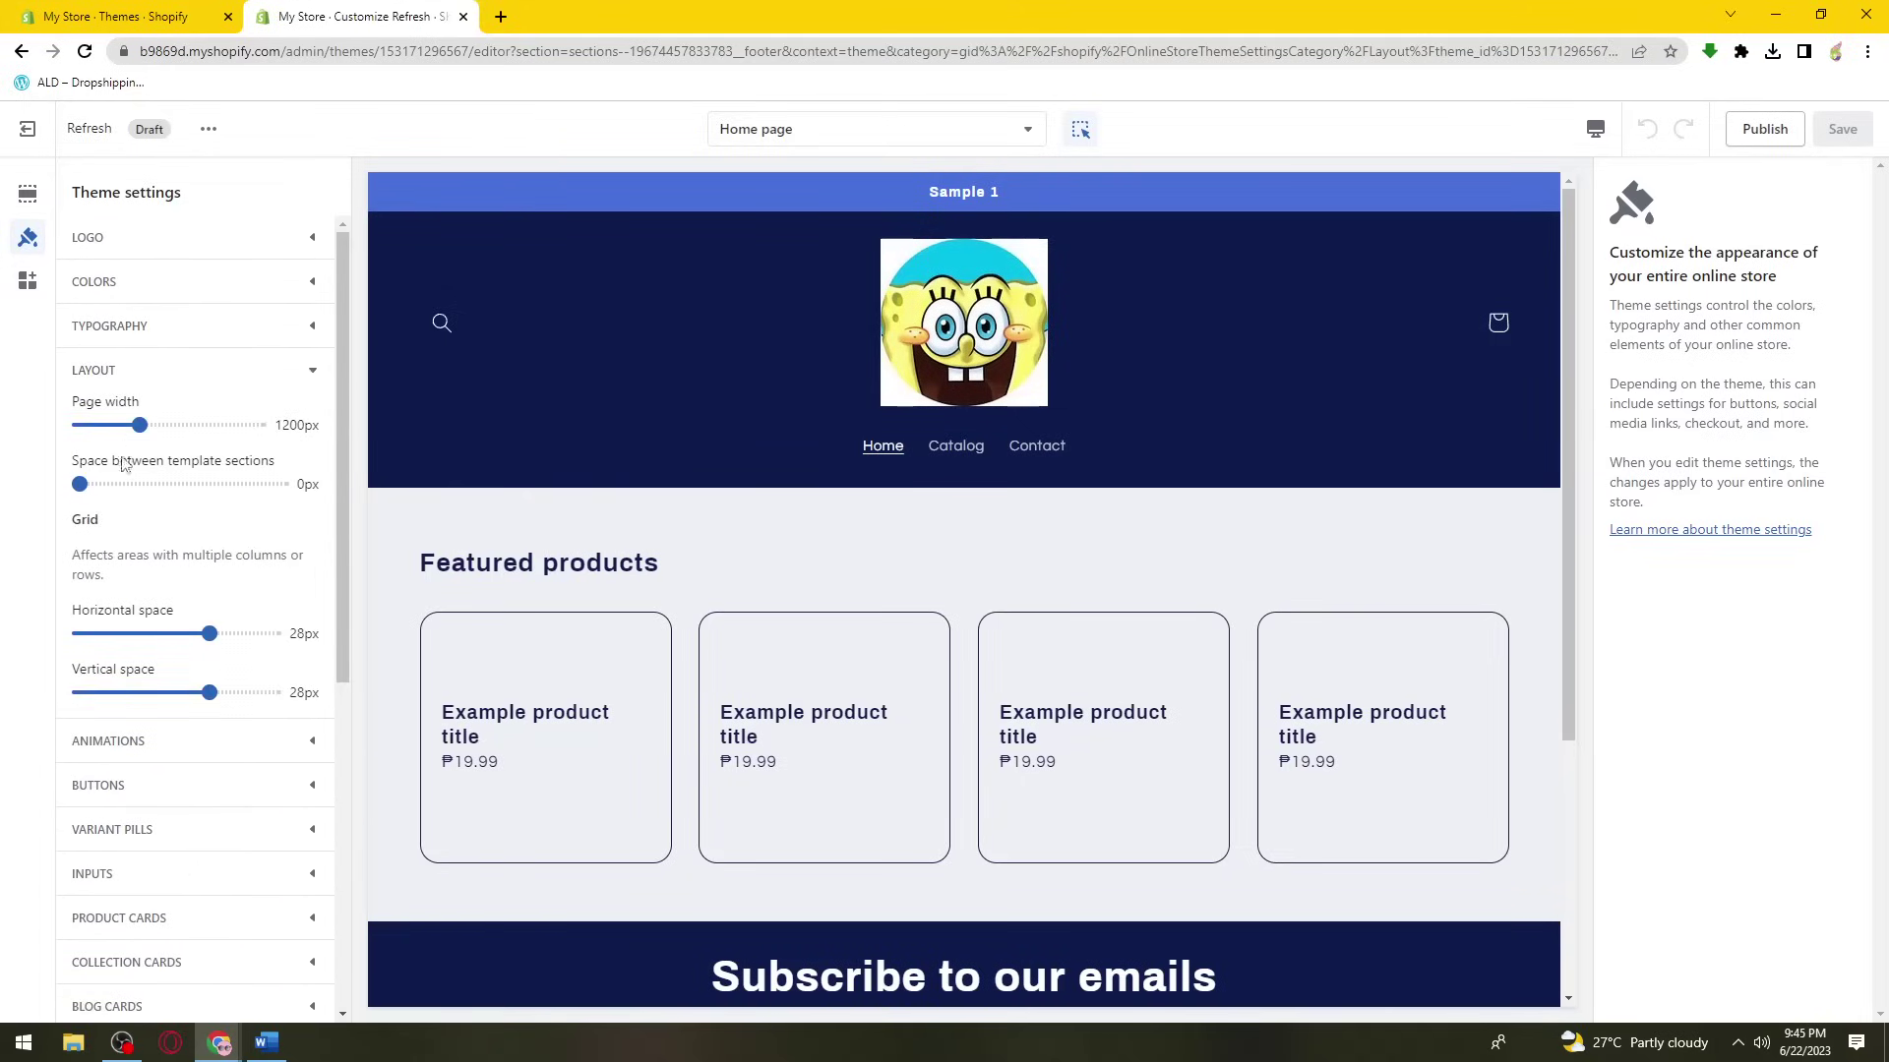
click(122, 371)
click(135, 426)
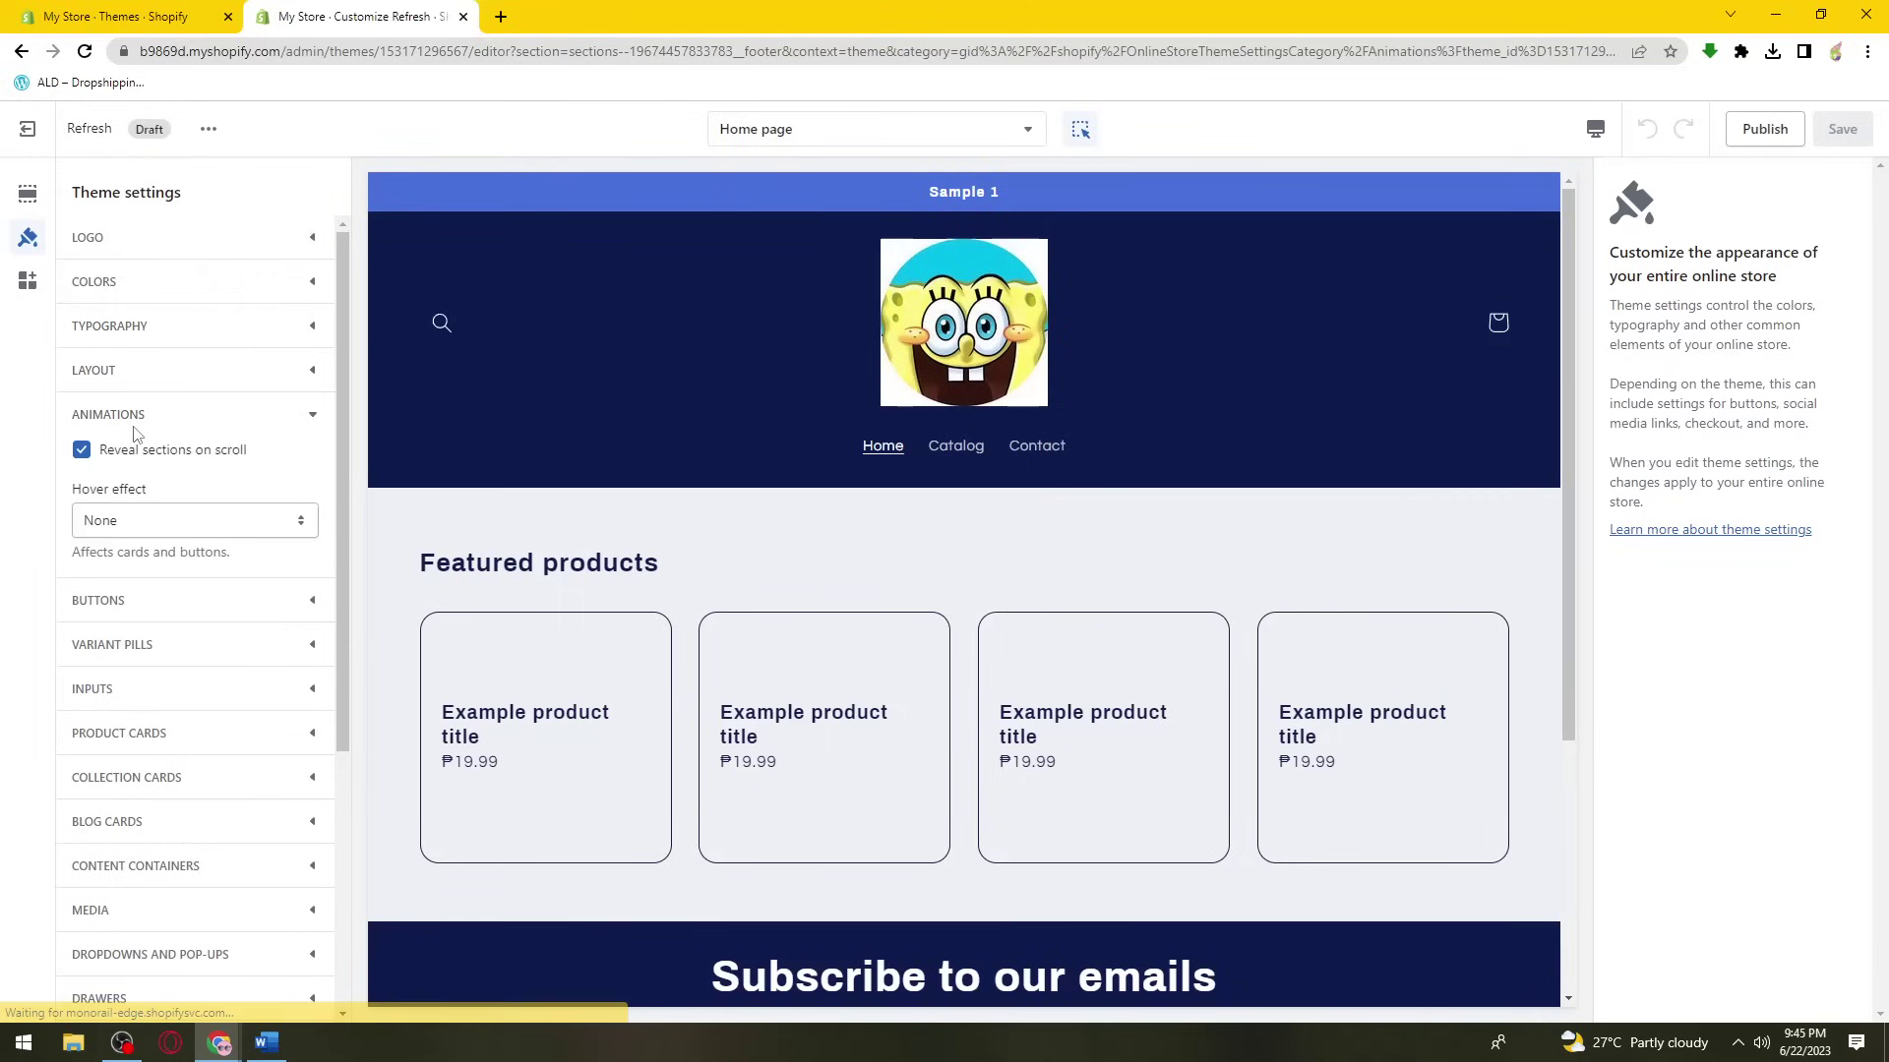
click(248, 411)
scroll(148, 531, down, 3)
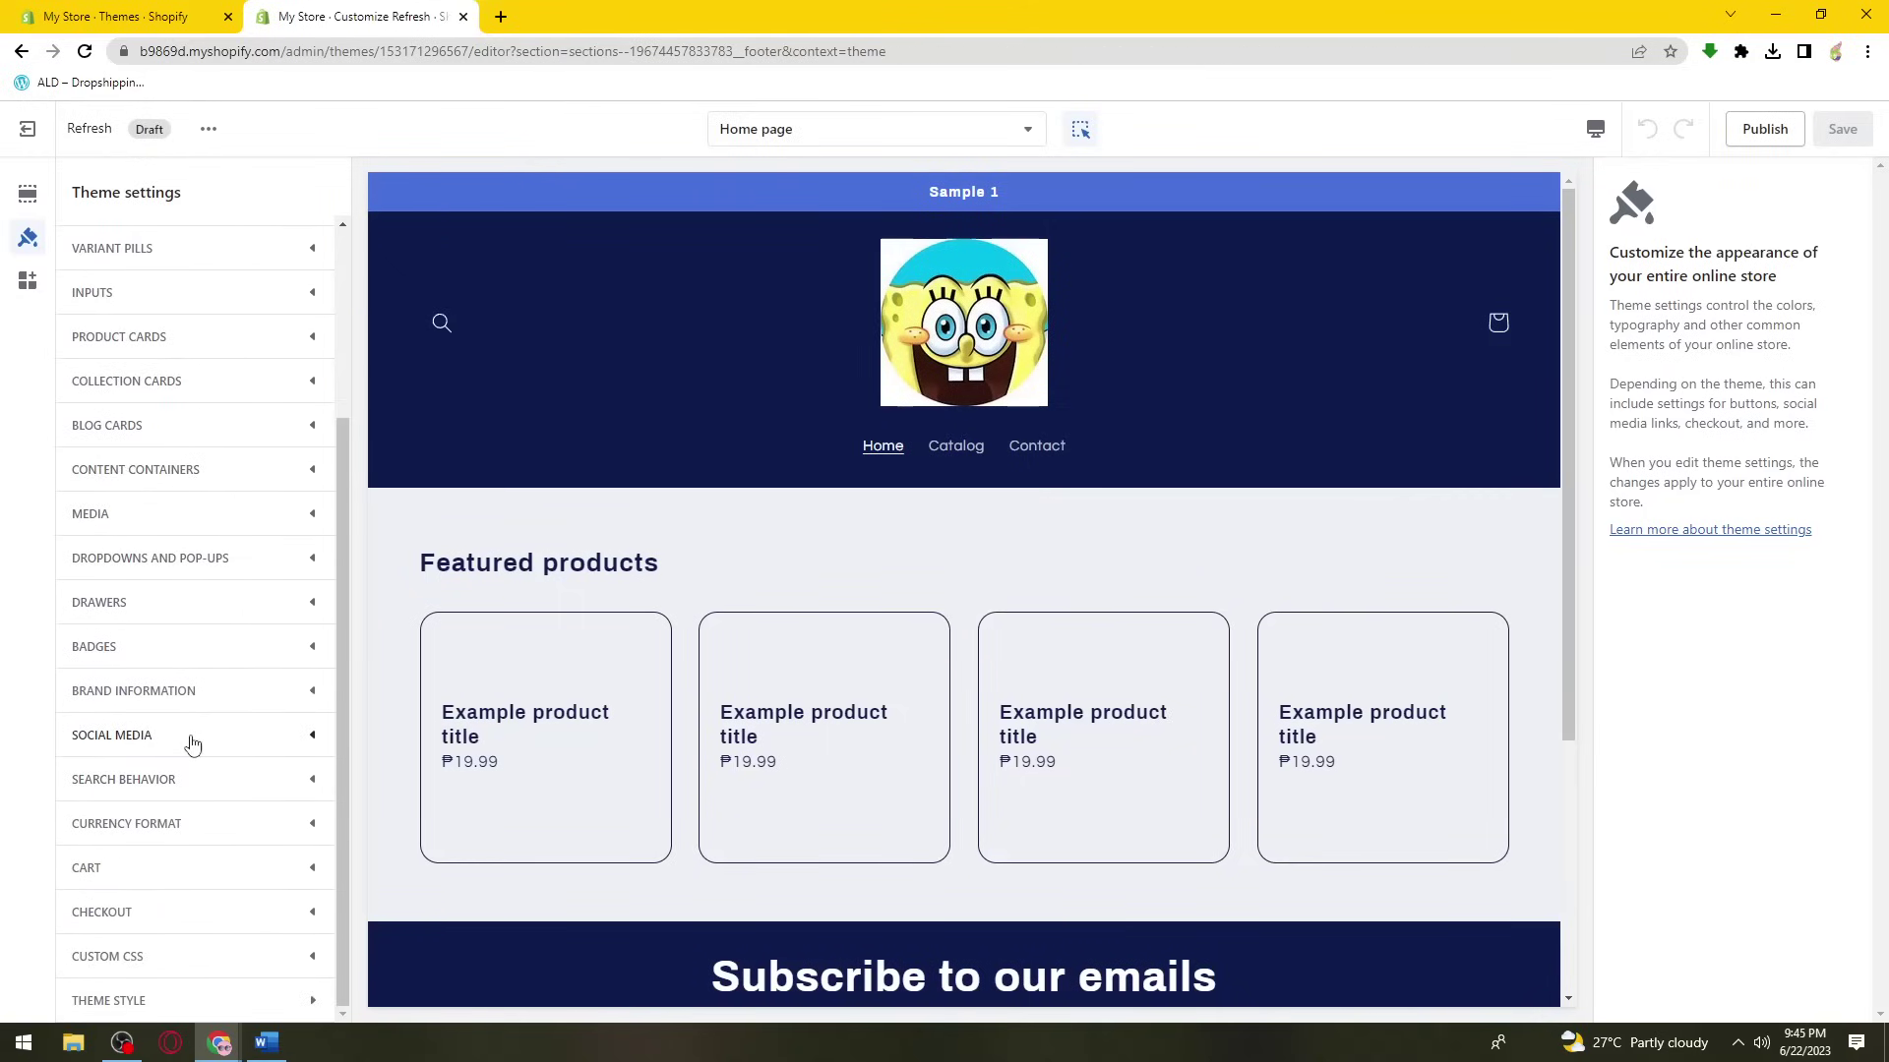
- Check the app embeds, then return to the home page sections and view the preview from its header
click(28, 282)
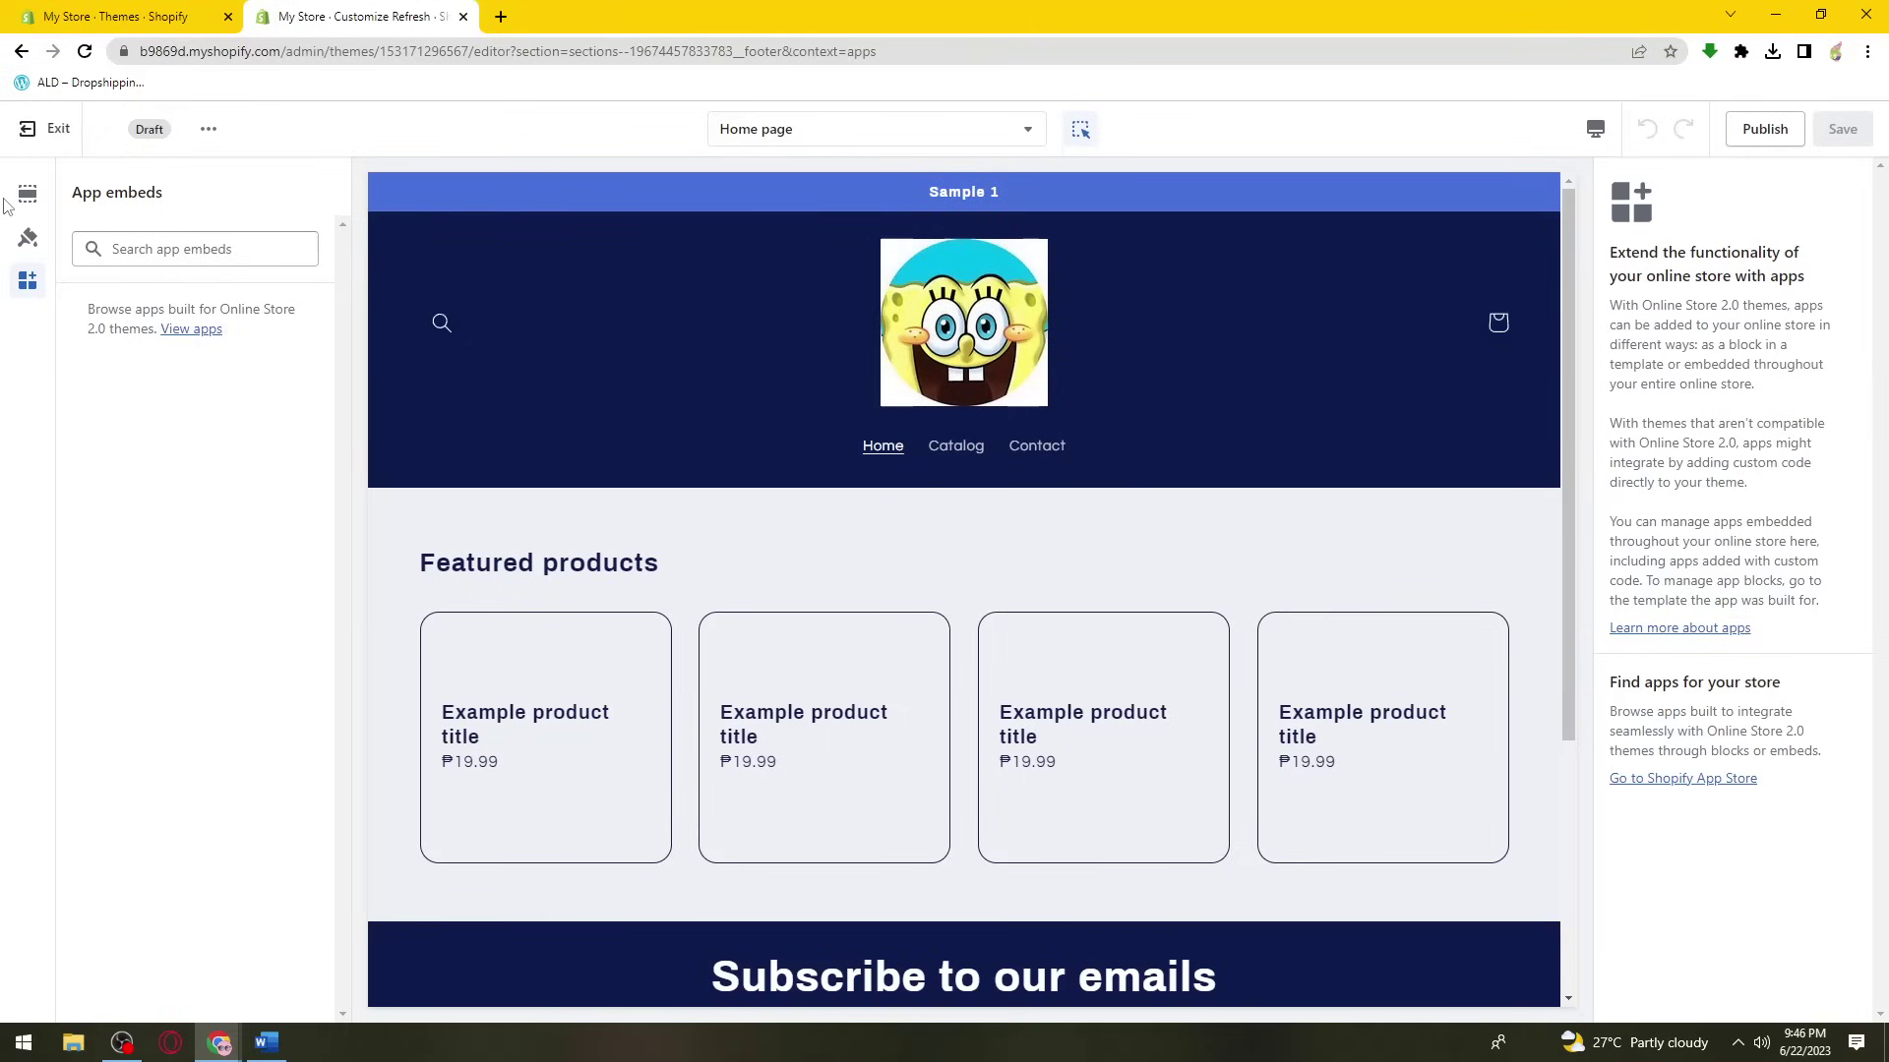
click(28, 193)
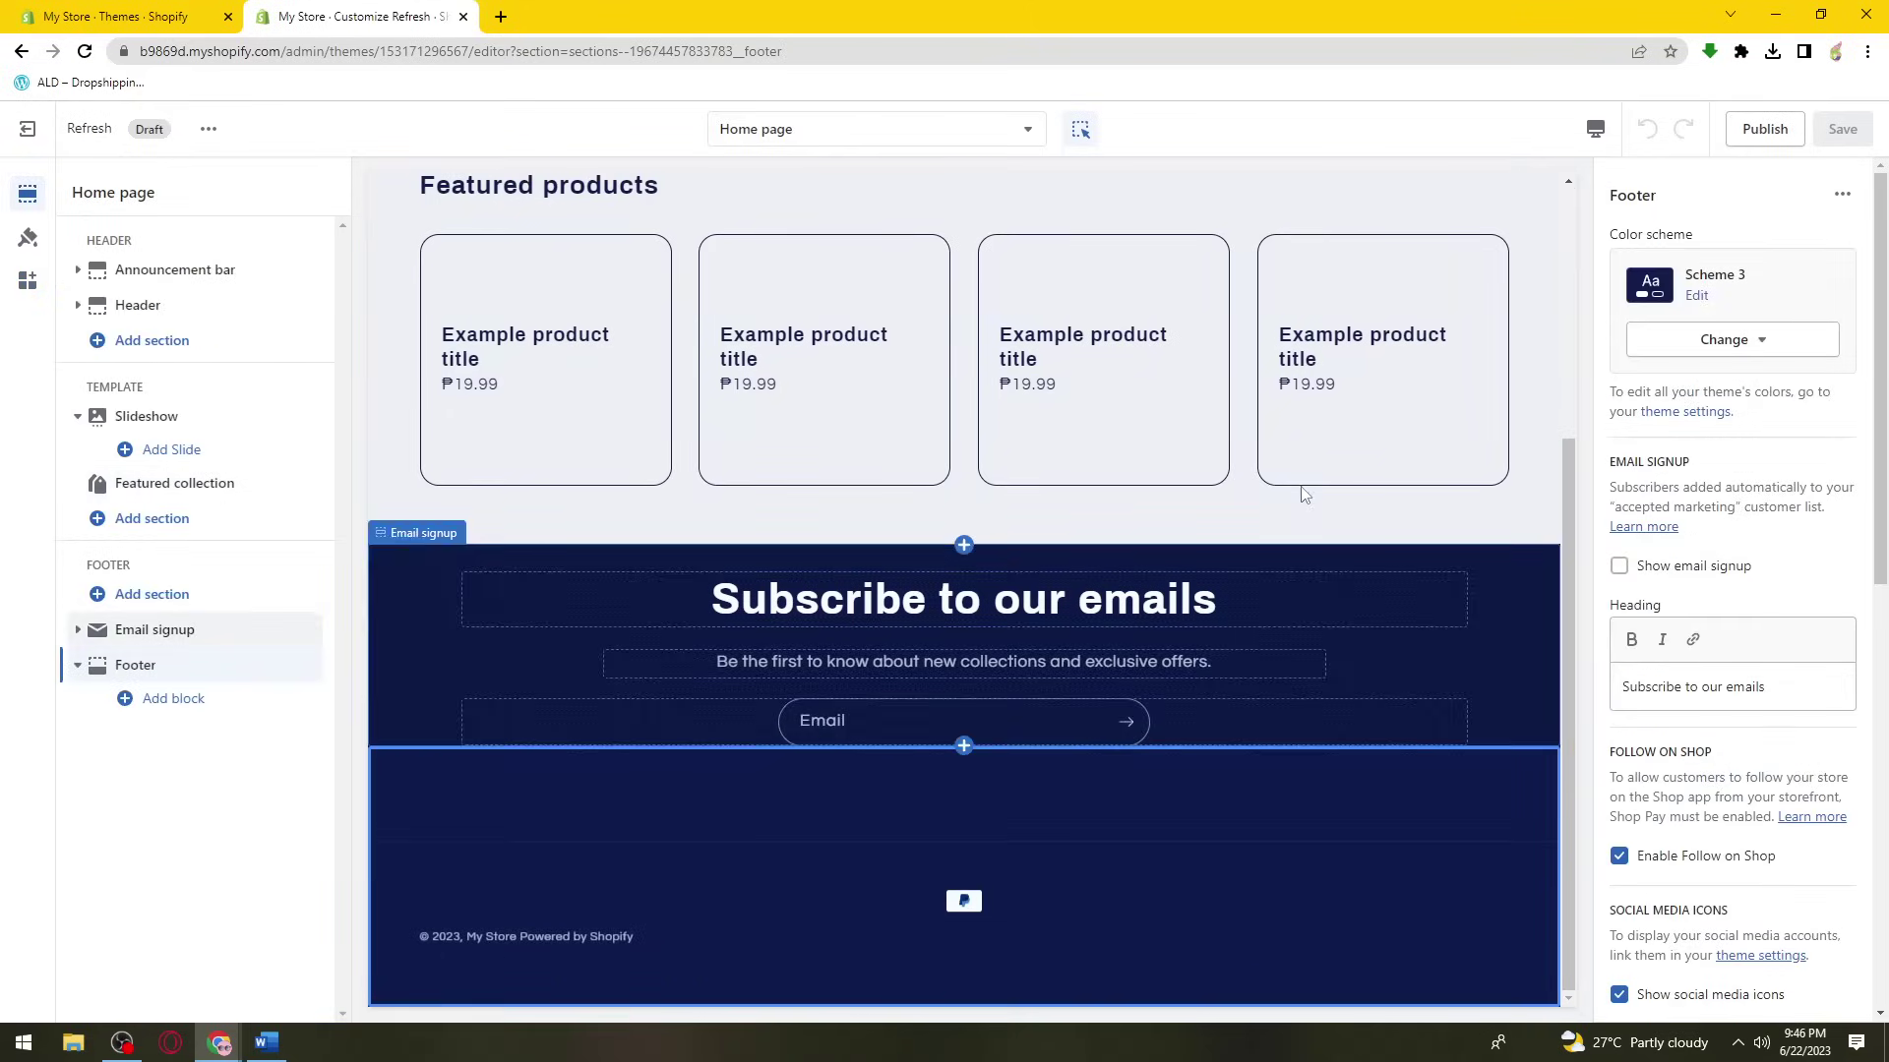
scroll(1298, 492, up, 4)
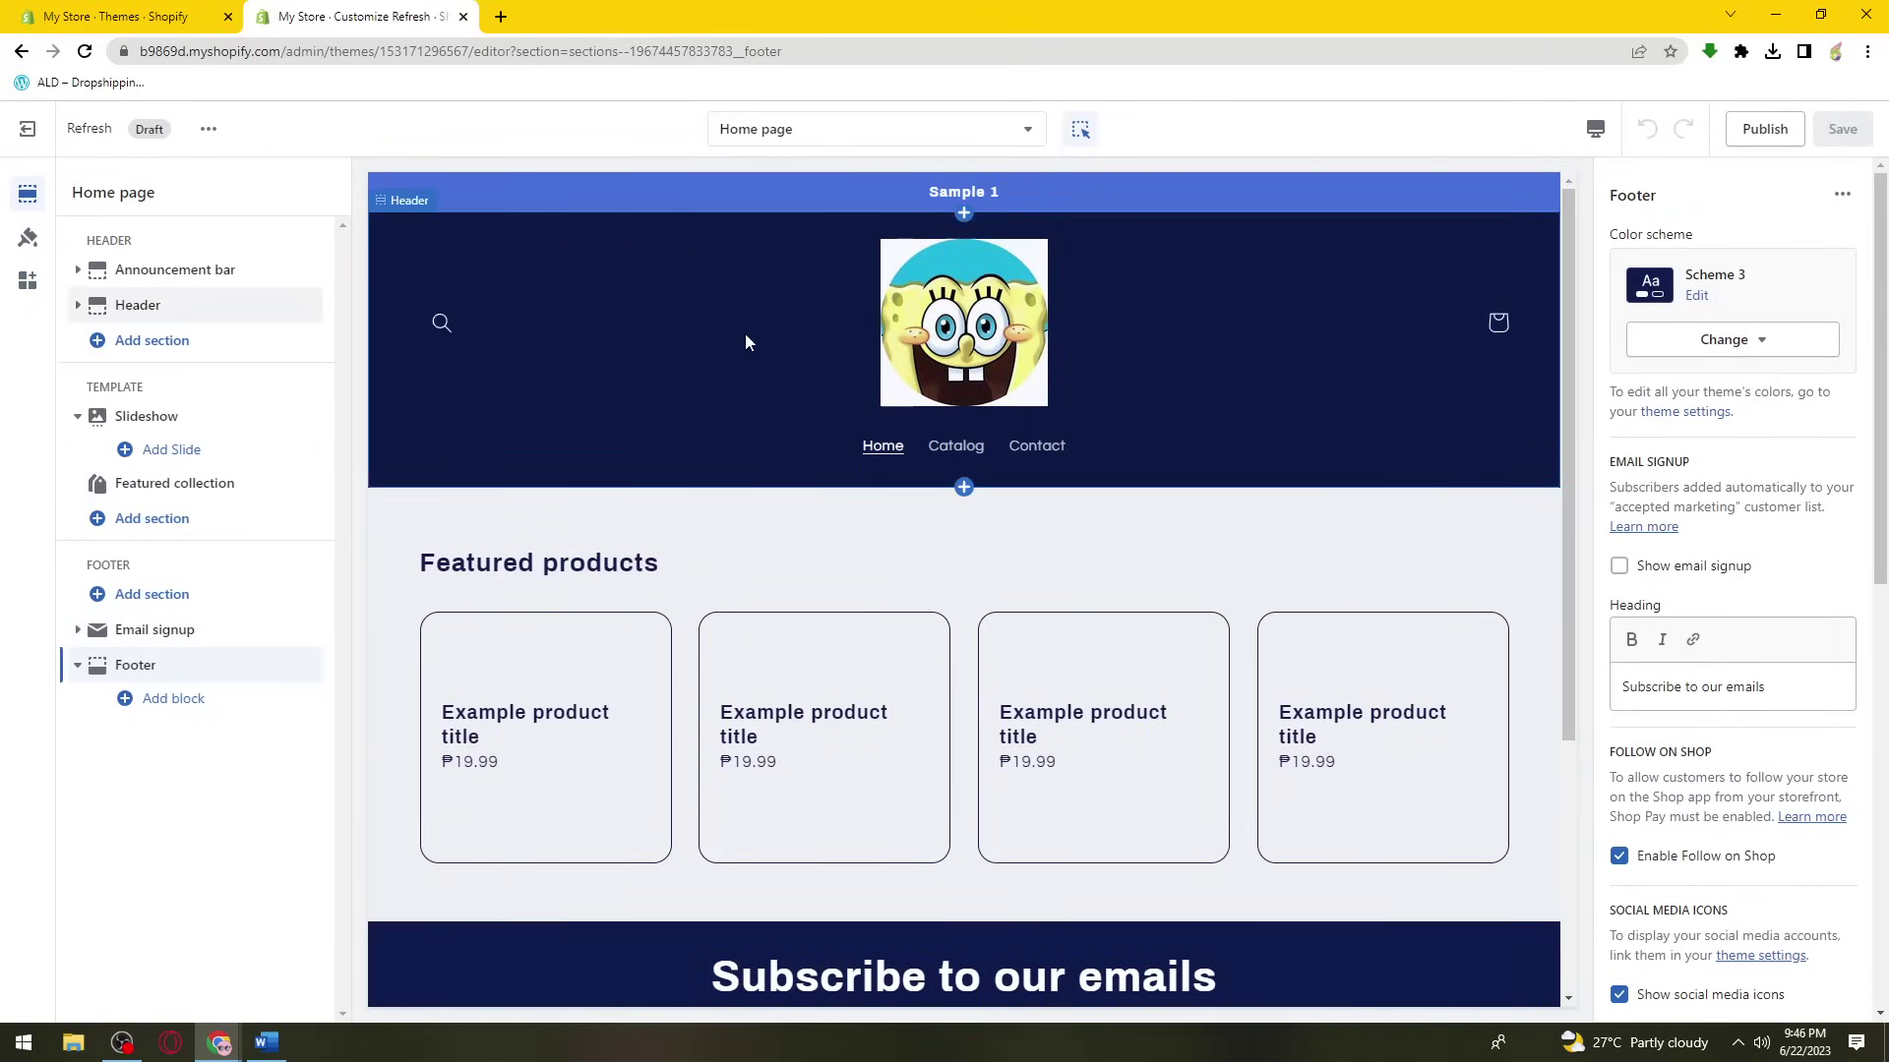
- Publish the Refresh theme in place of Dawn after reading the publishing notices, and check the current theme entry
click(1765, 133)
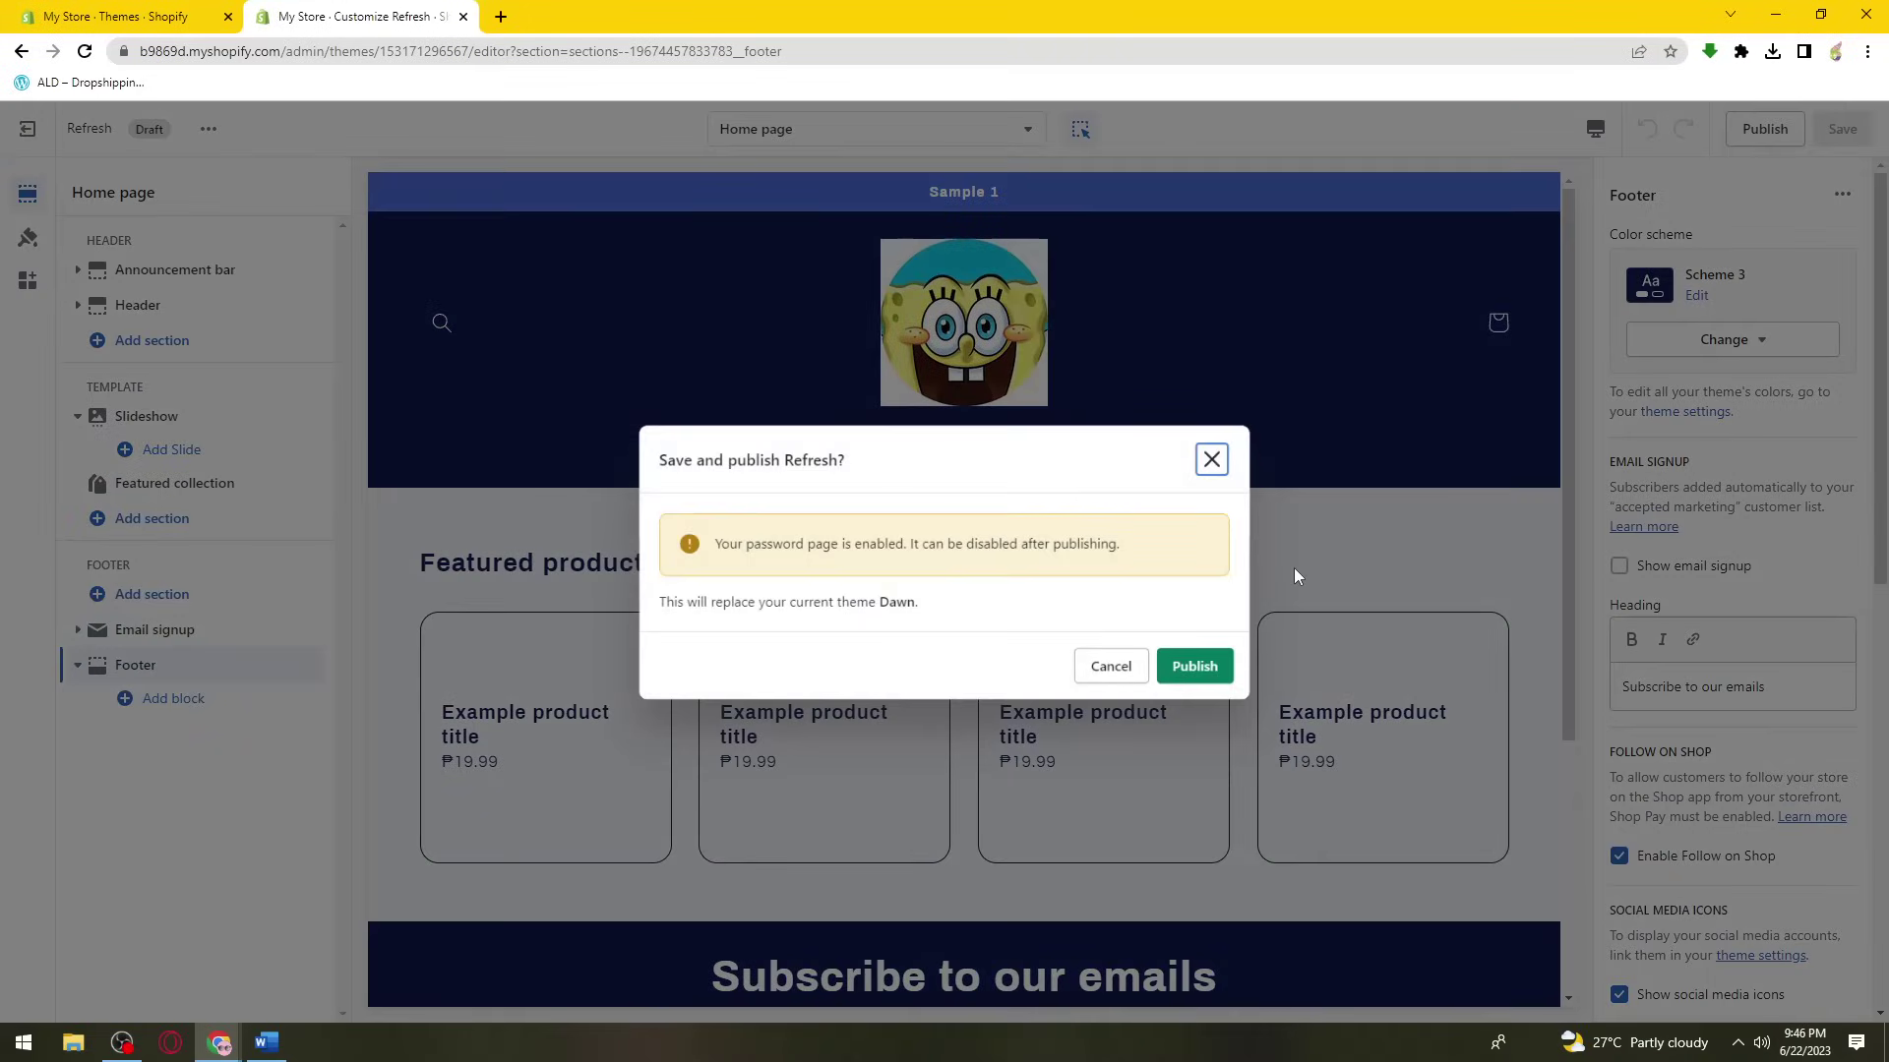
drag(717, 552, 1136, 562)
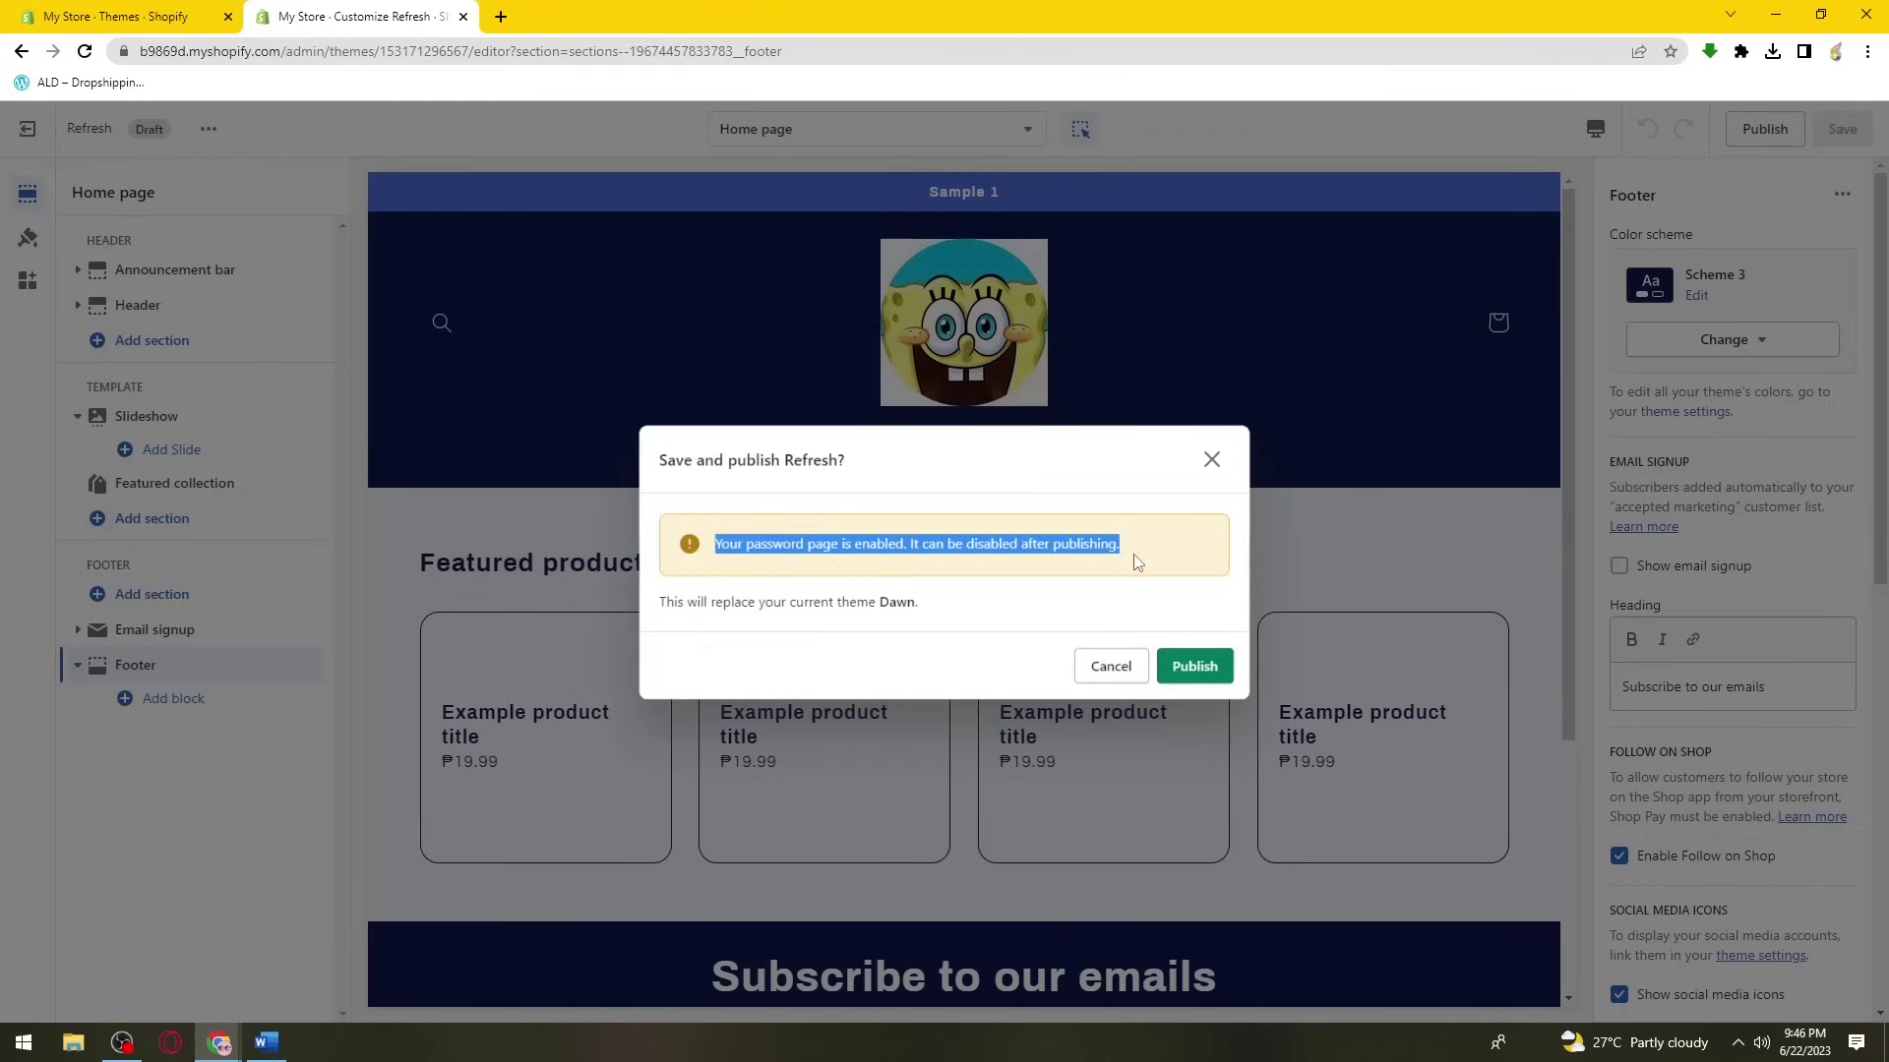
click(1161, 603)
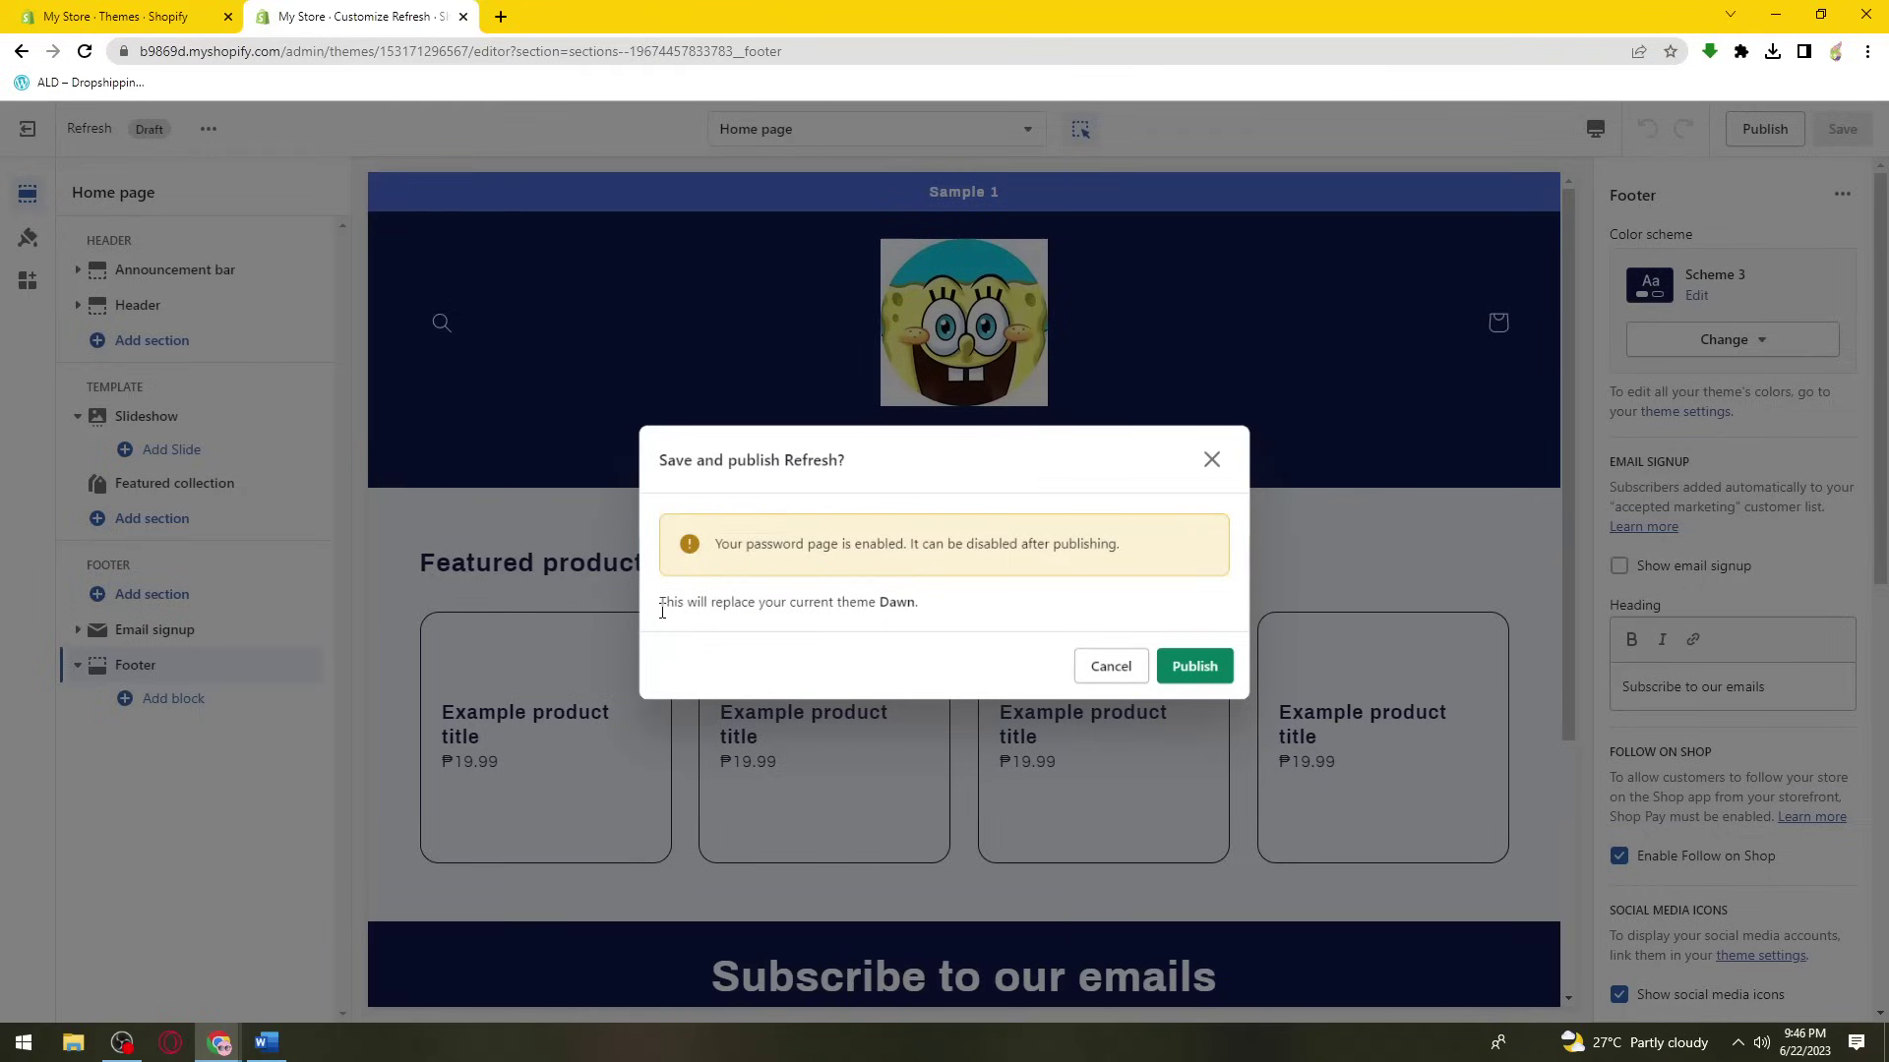
drag(662, 606, 856, 633)
click(905, 605)
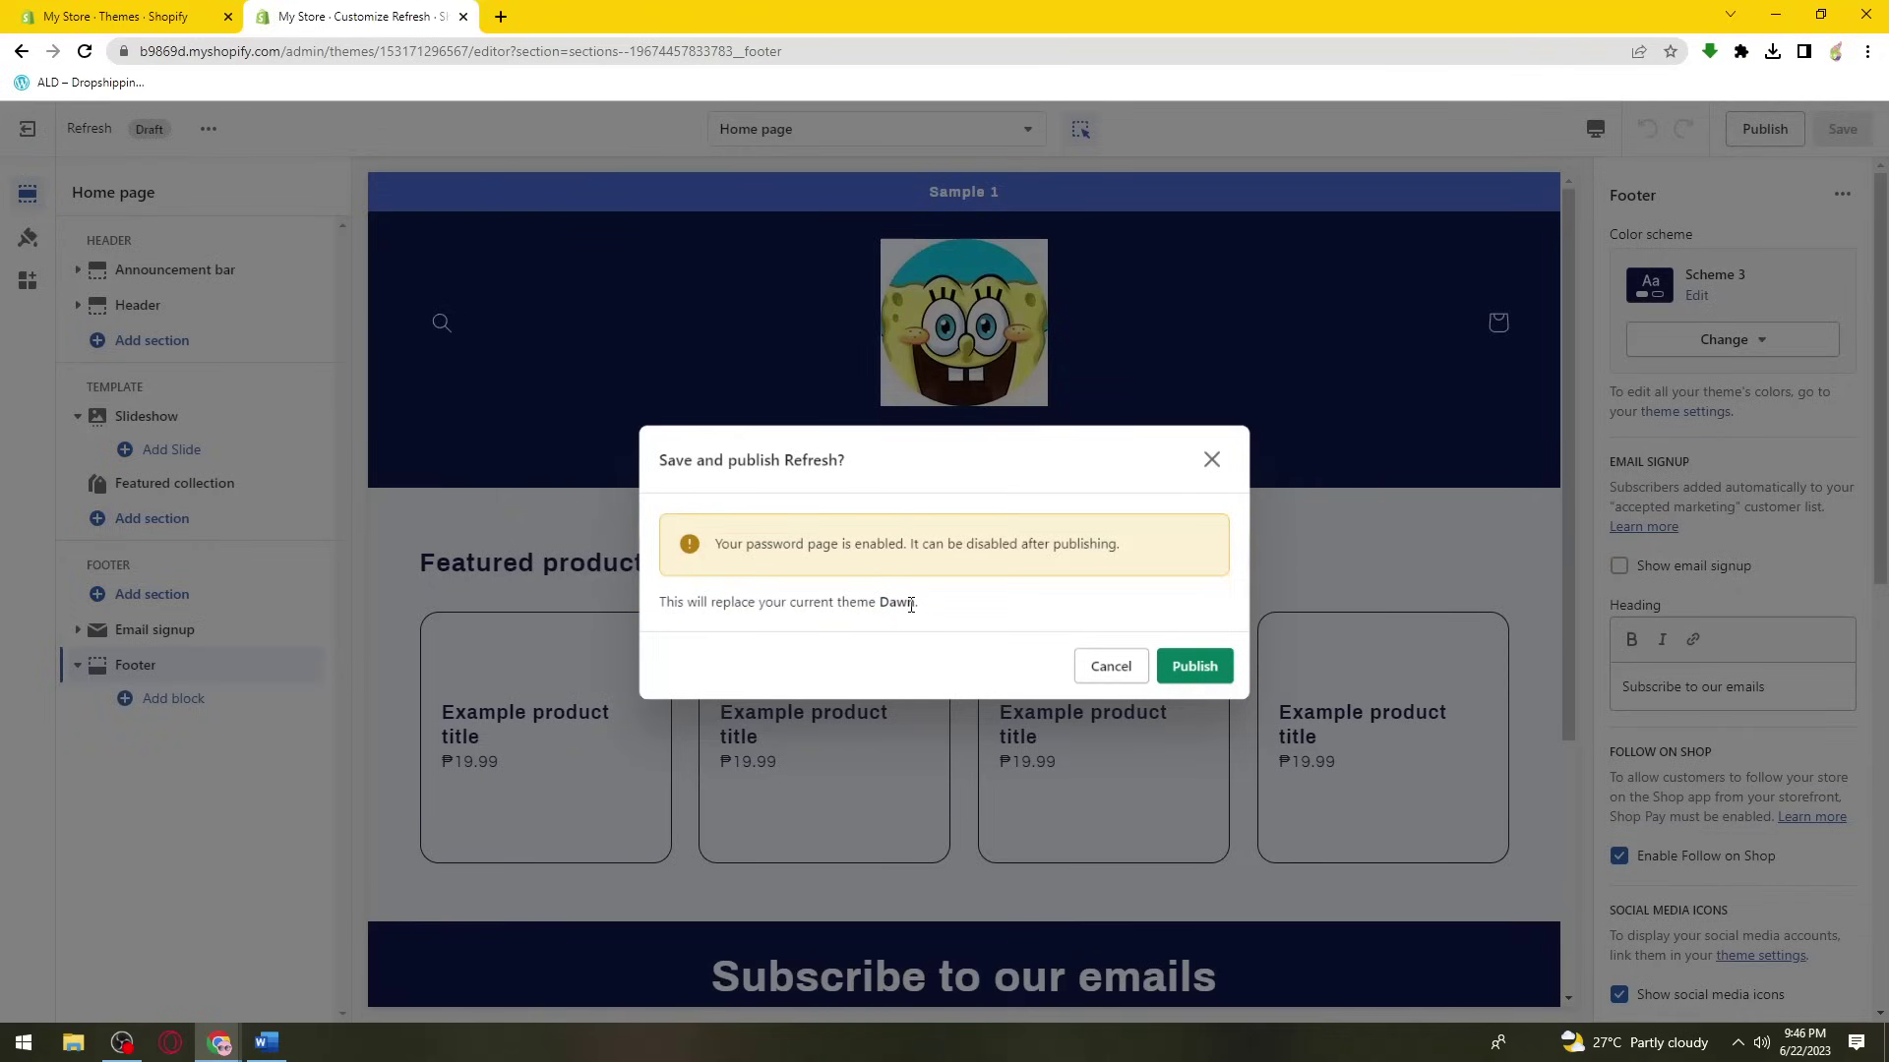
click(1188, 671)
click(1188, 671)
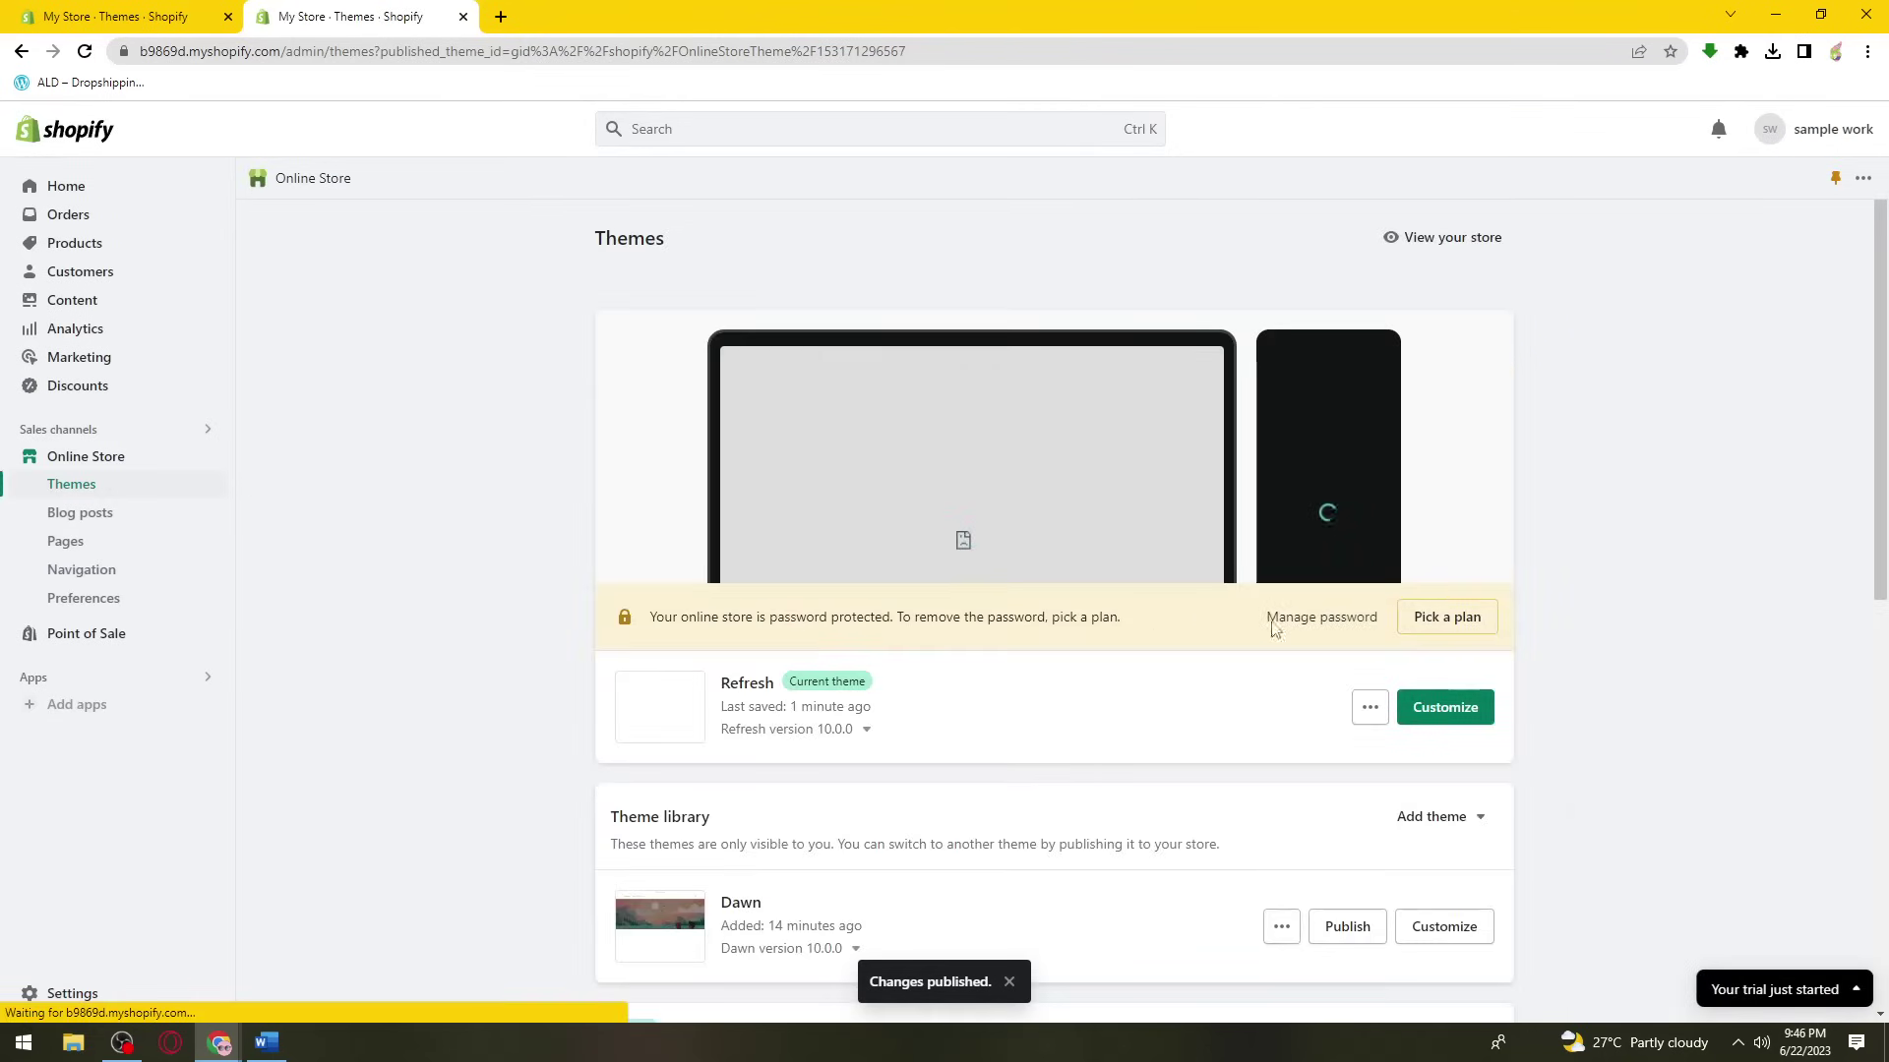
drag(717, 682, 919, 695)
click(941, 695)
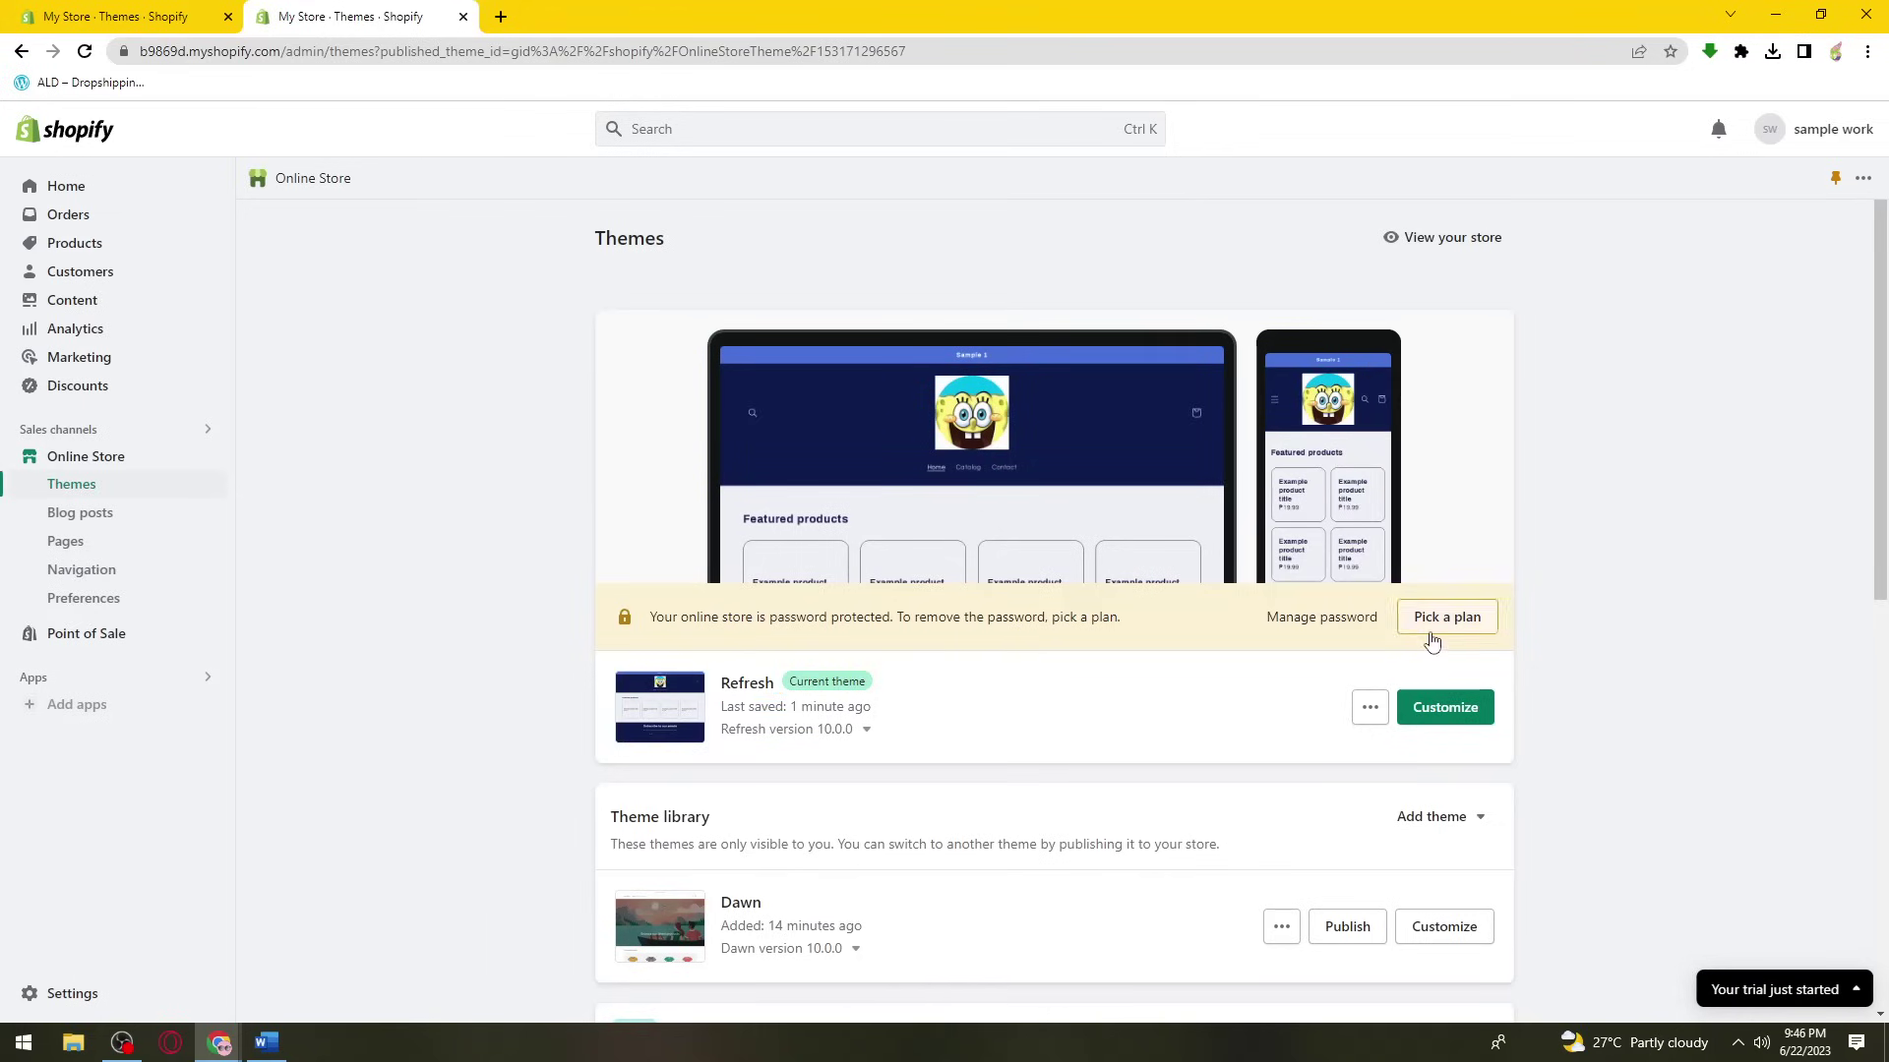
- Open the online store in its own tab and examine the published home page down to the footer
click(1426, 254)
click(544, 20)
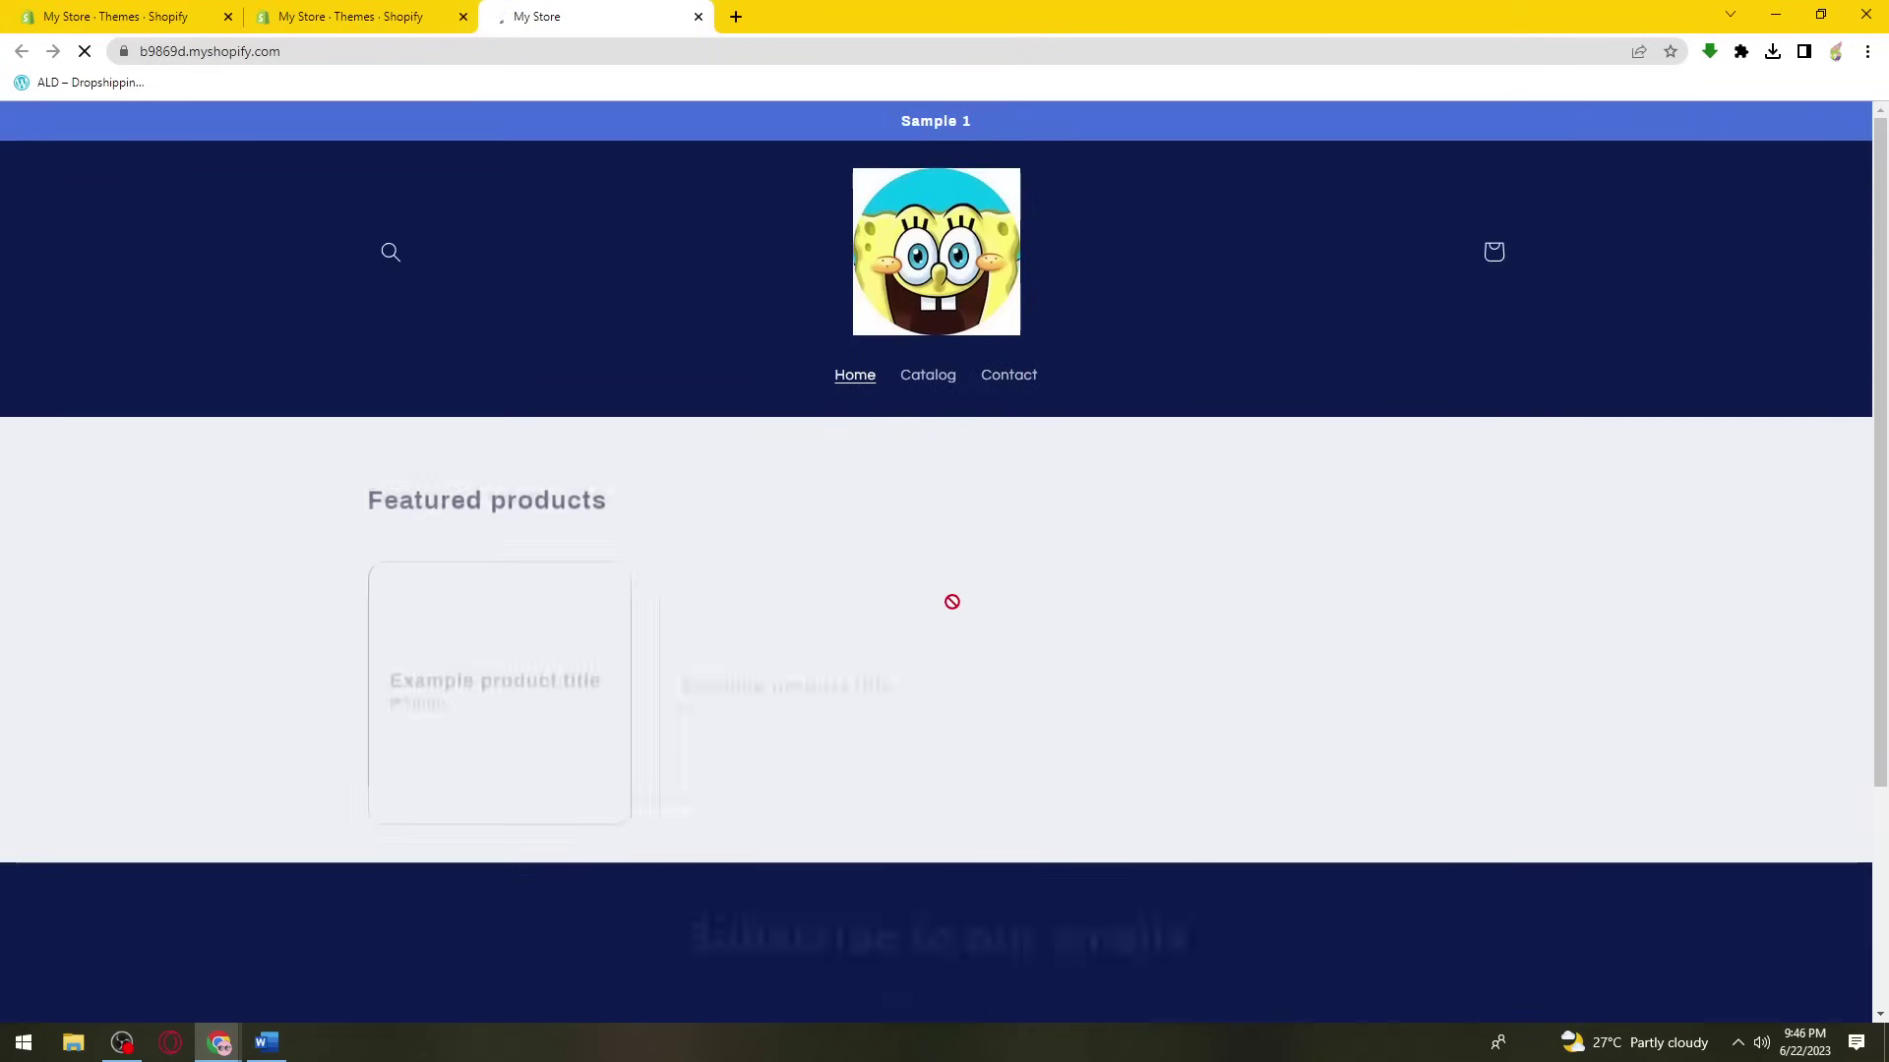
scroll(873, 630, down, 3)
scroll(875, 634, up, 3)
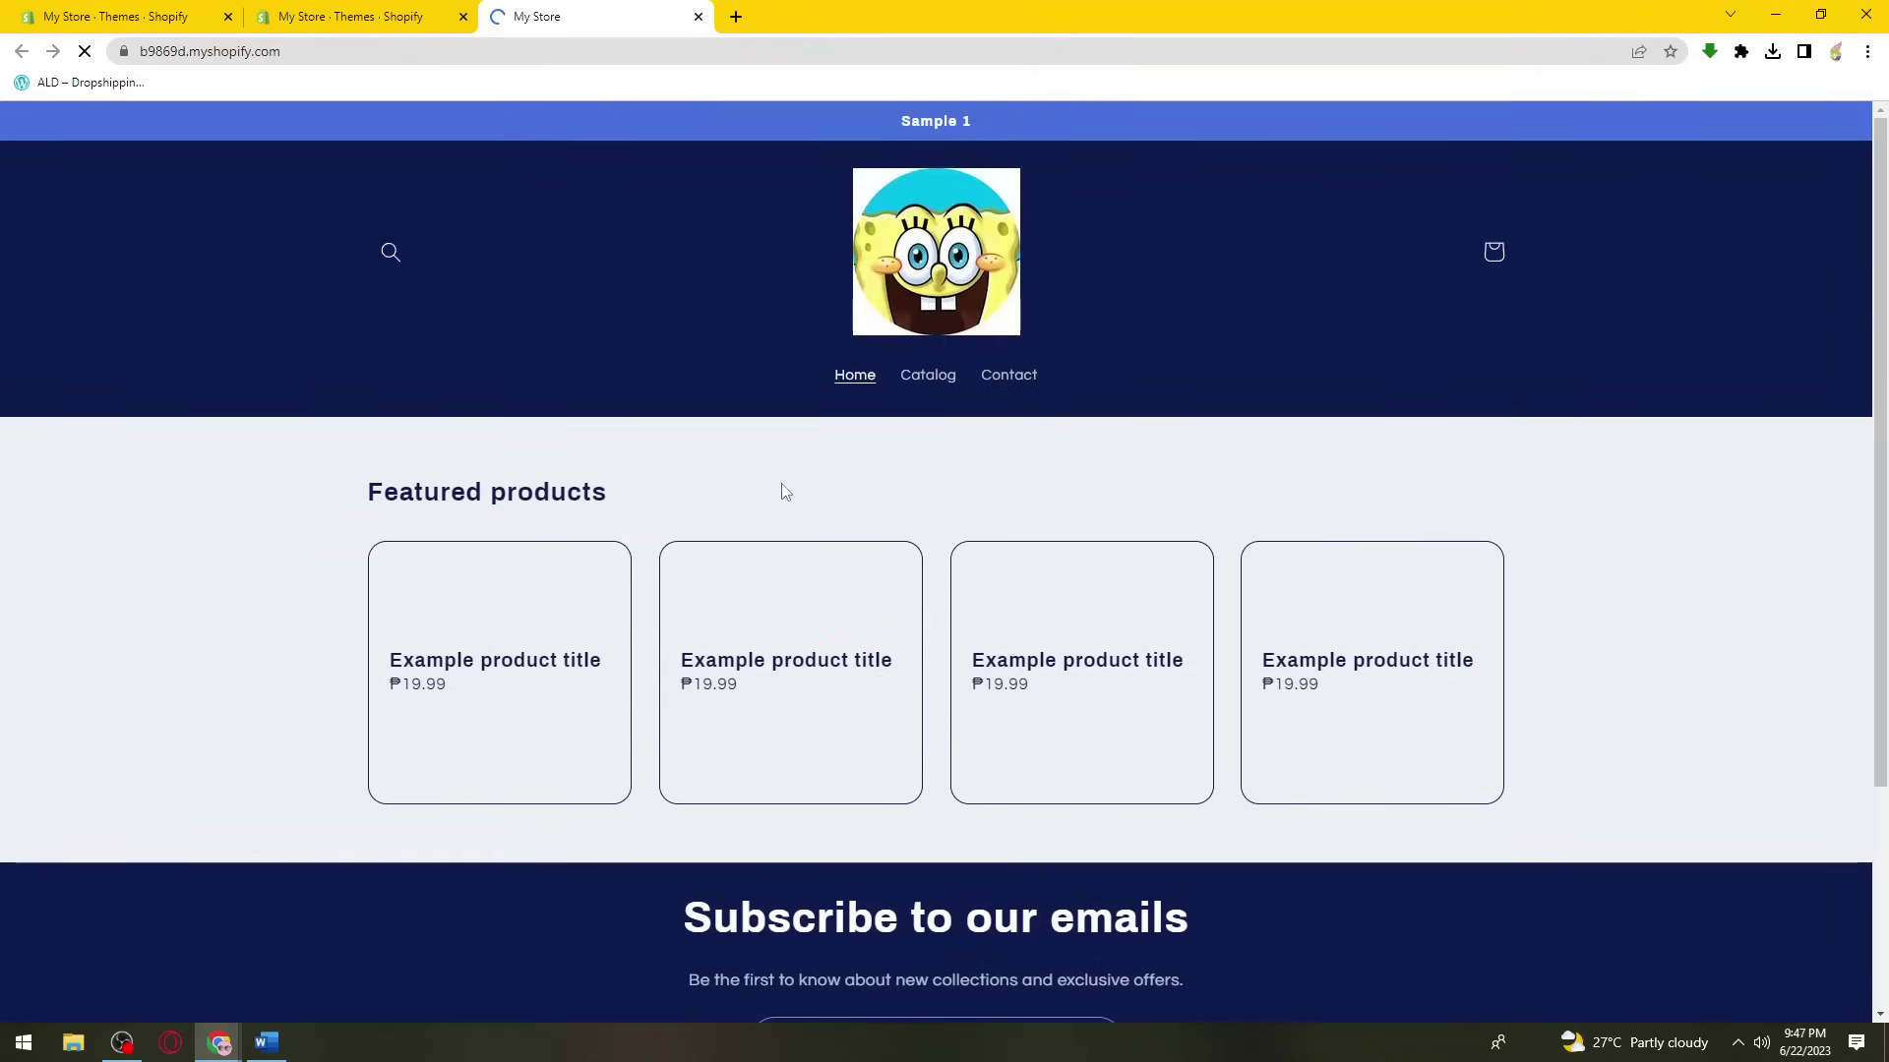
scroll(1259, 438, down, 2)
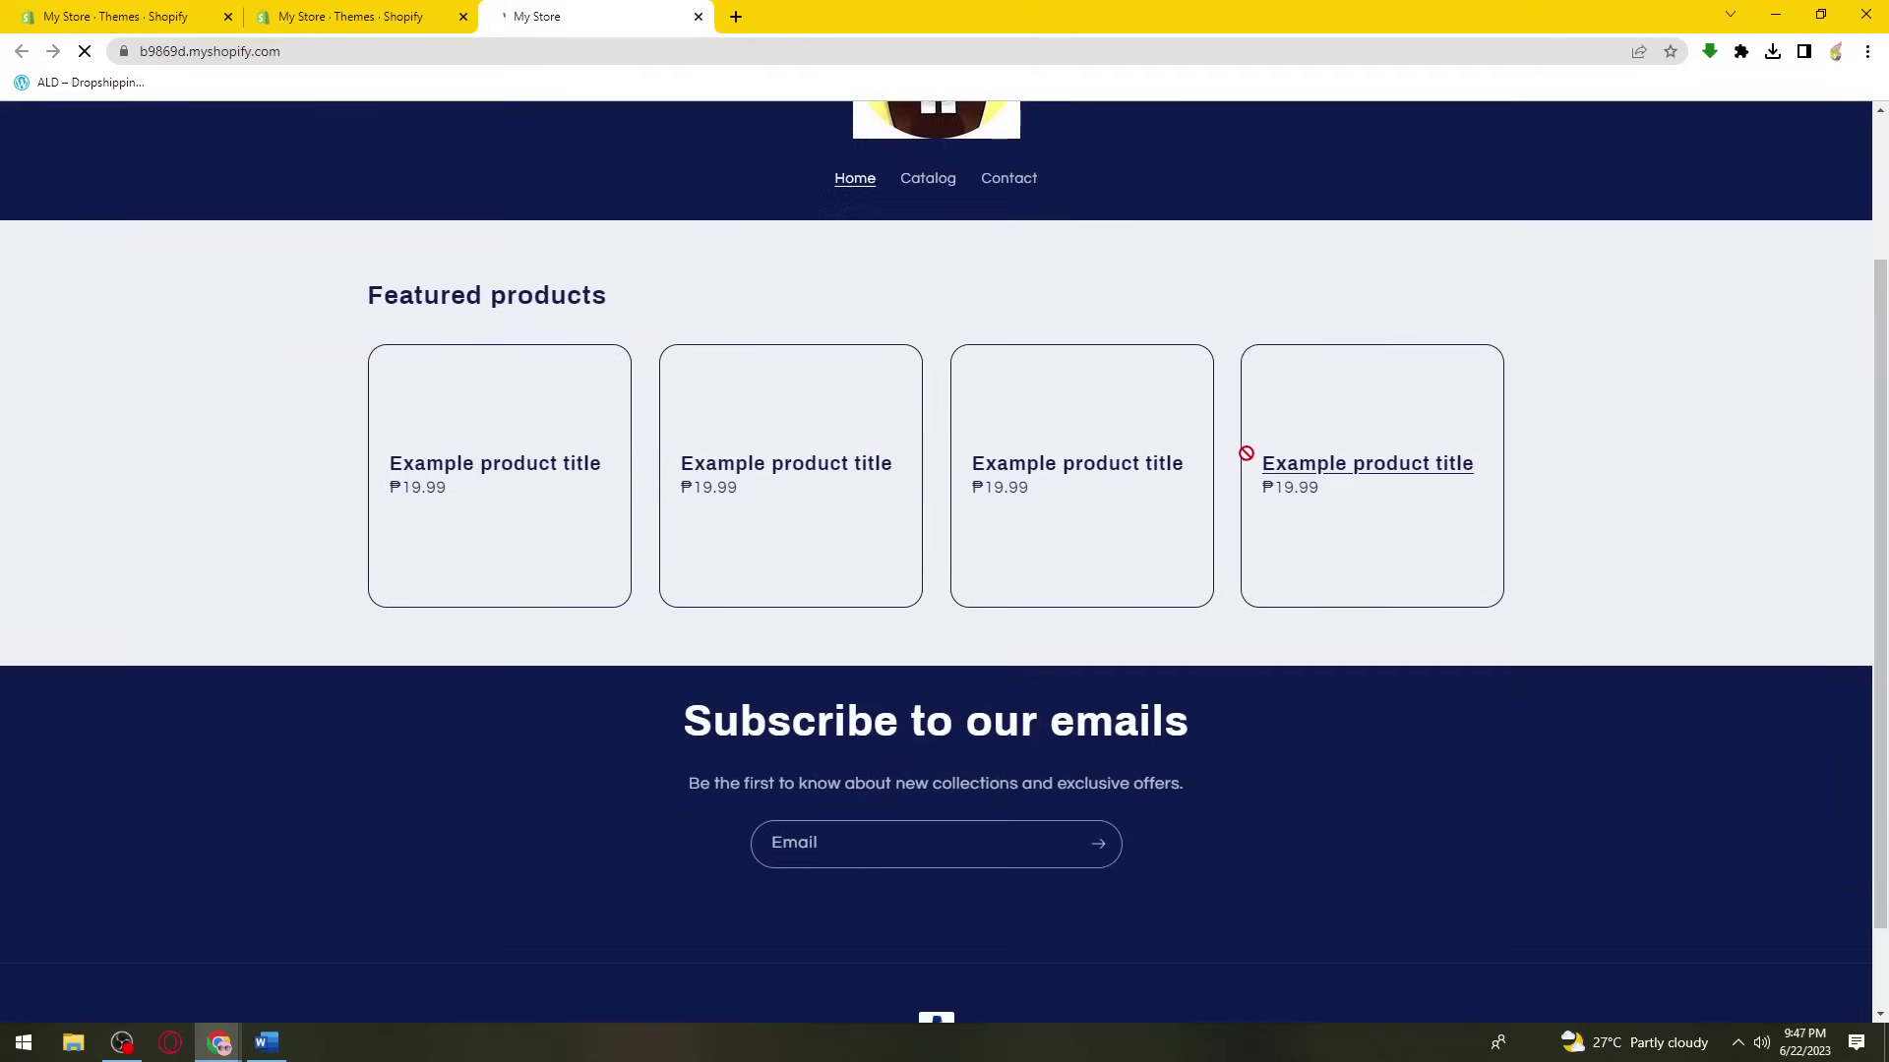
scroll(1614, 568, down, 1)
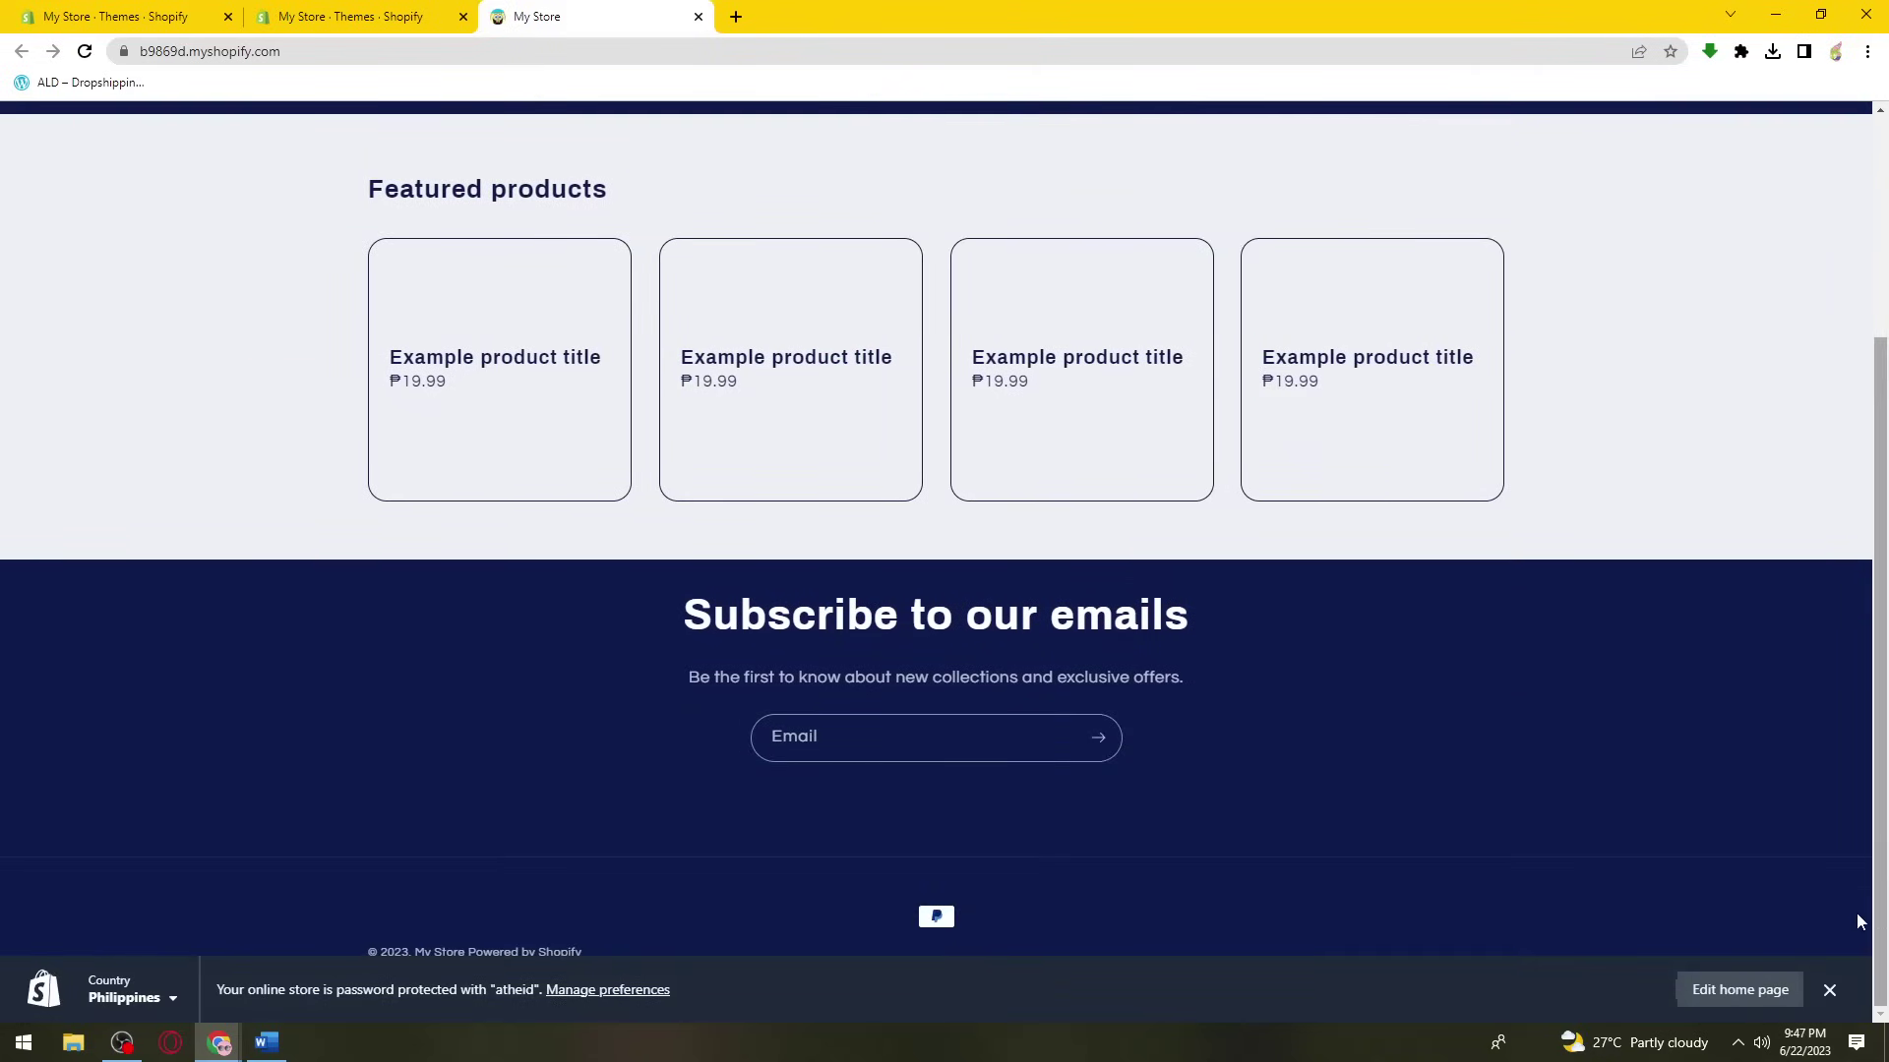
- Dismiss the store's password notice bar and review the full home page from announcement bar to footer
click(1830, 990)
scroll(1554, 587, up, 3)
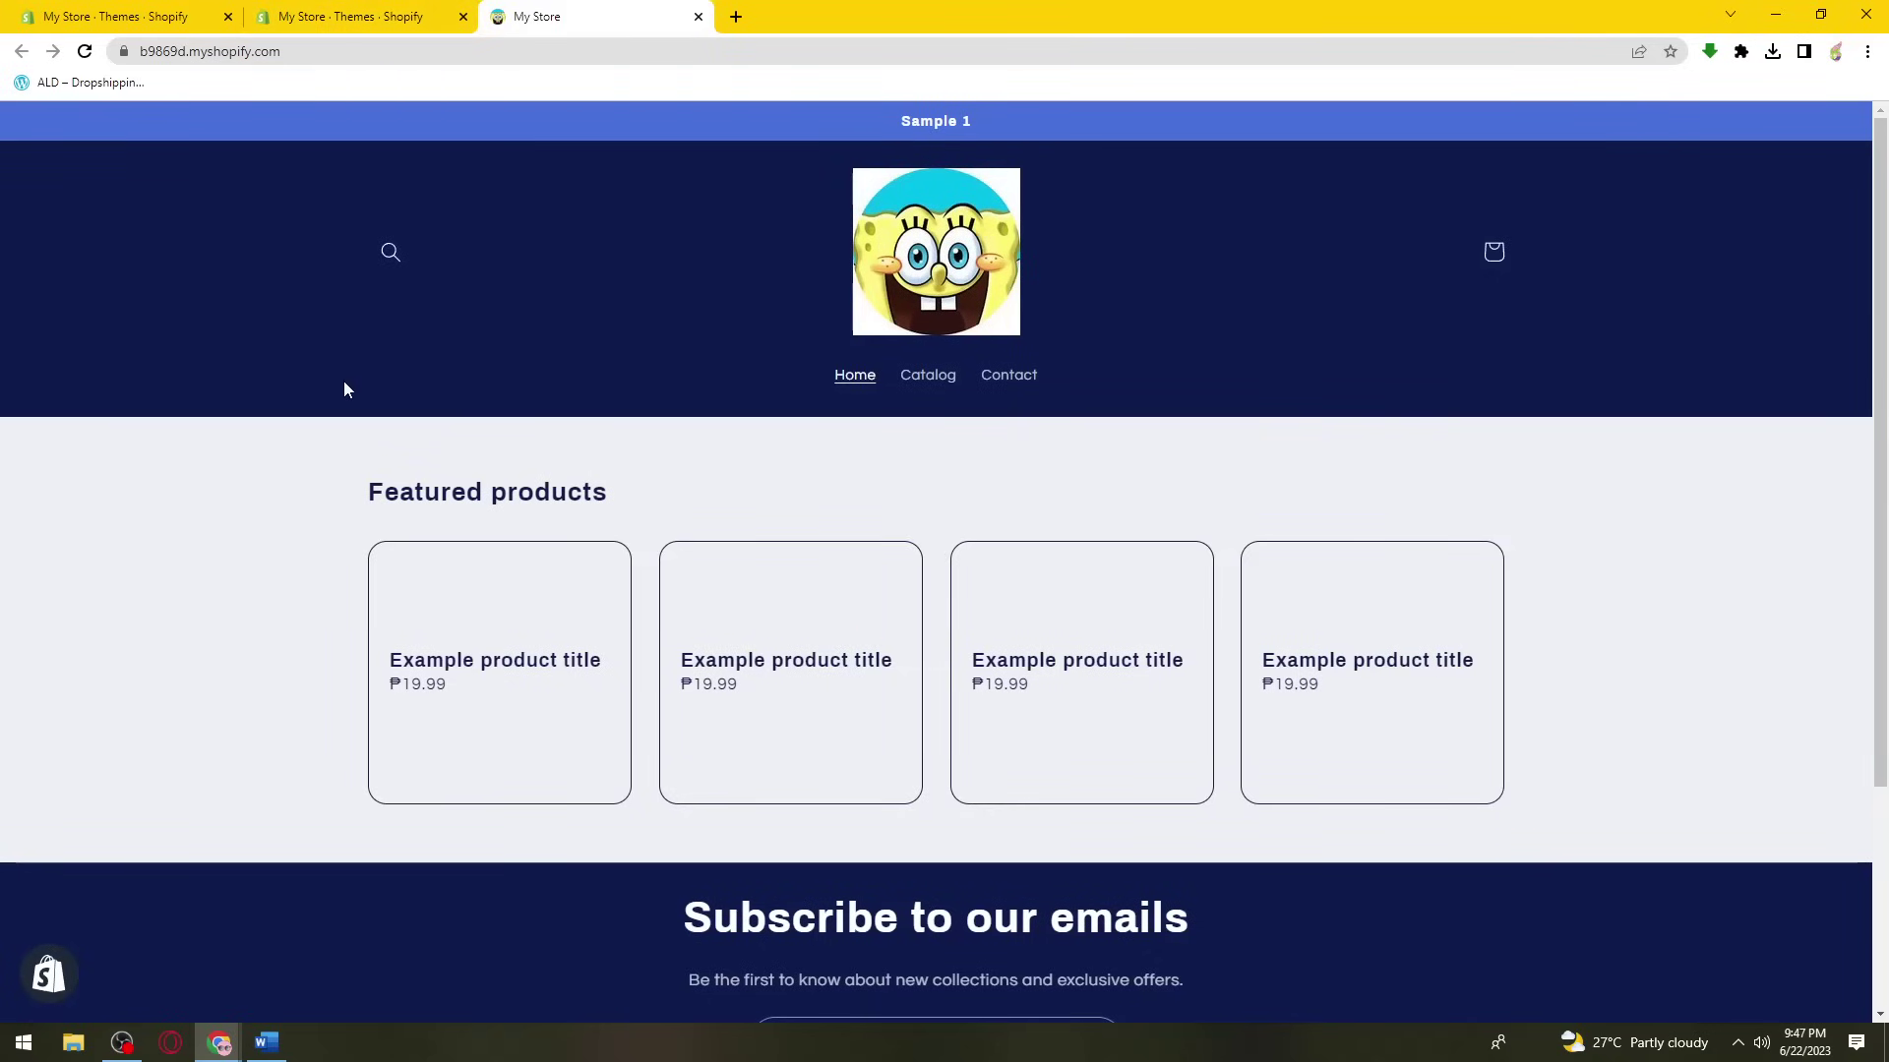
scroll(1155, 764, down, 3)
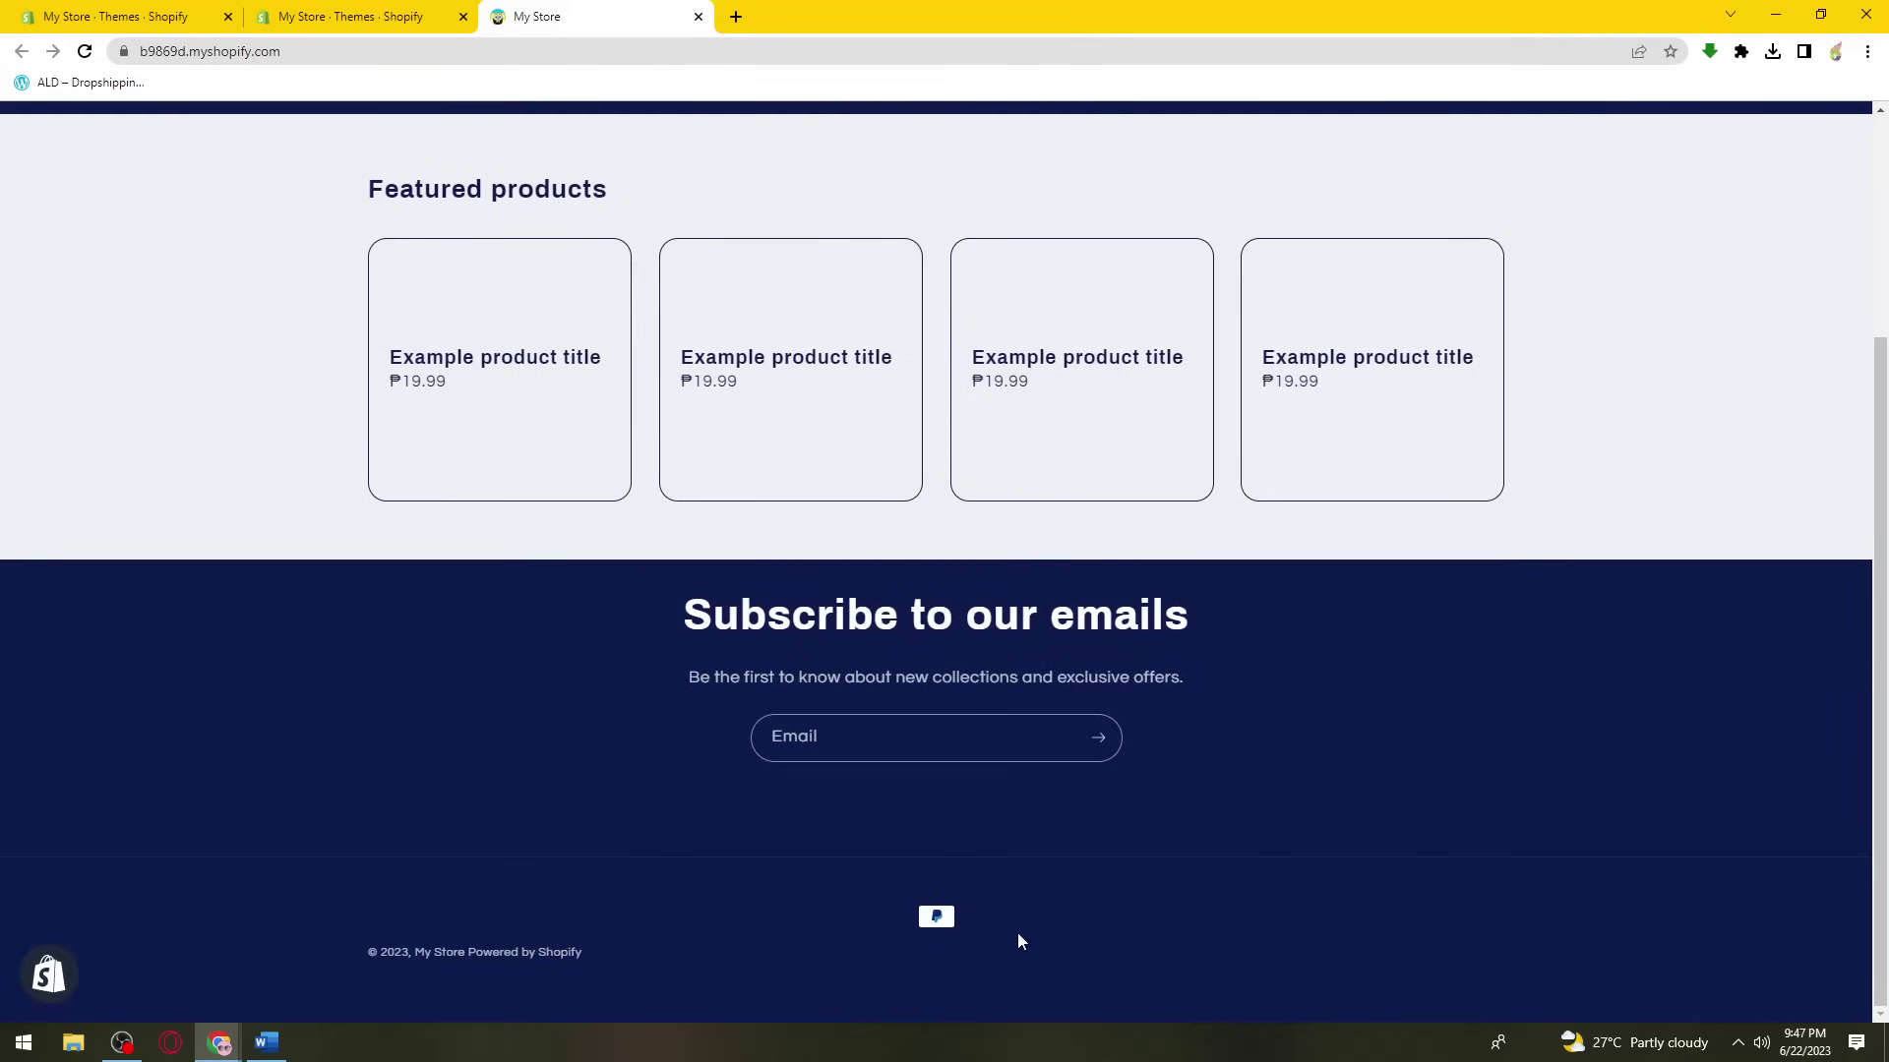
scroll(1017, 932, up, 3)
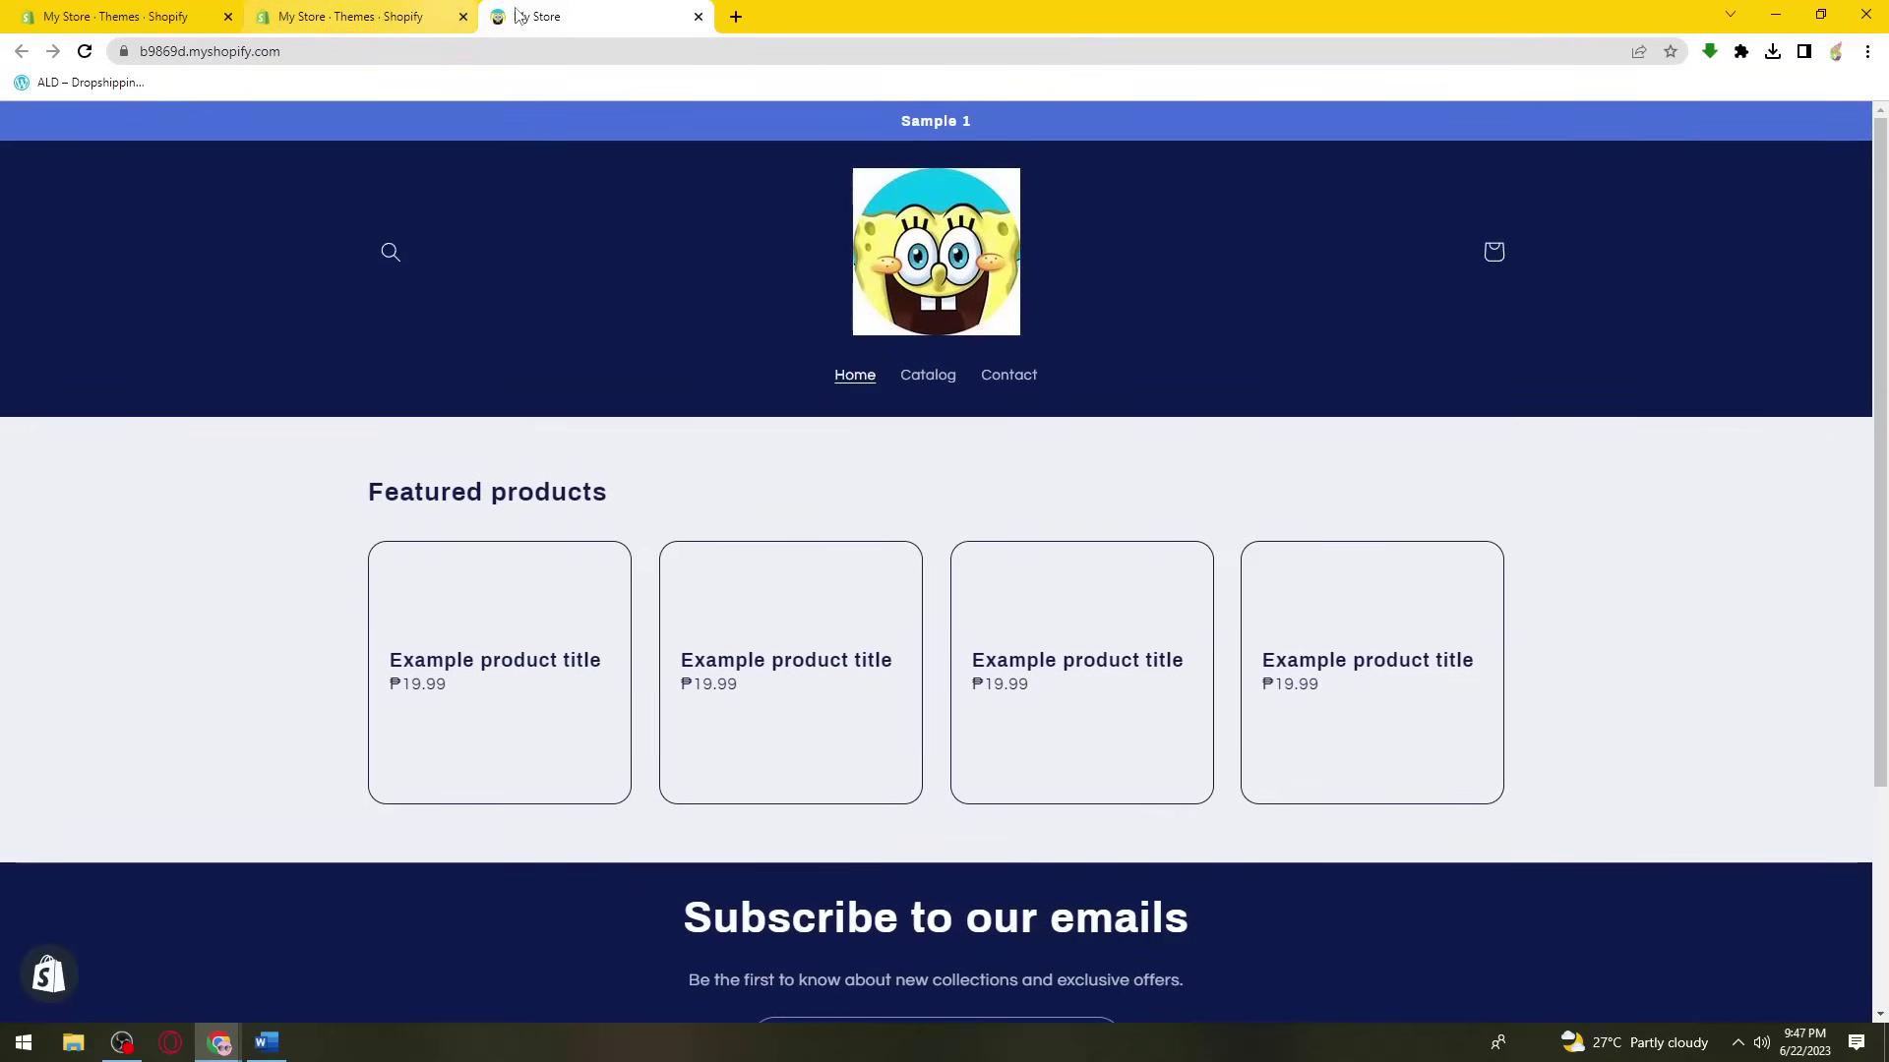